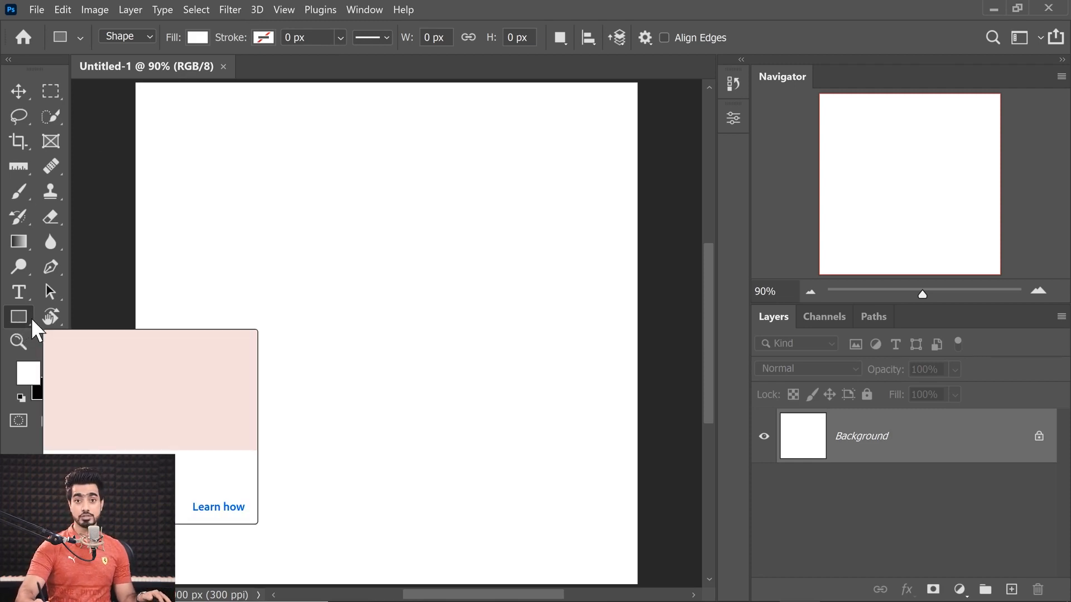
Set the Rectangle tool's fill to the custom color #5050ae
{"action": "left_click", "coordinate": [198, 38]}
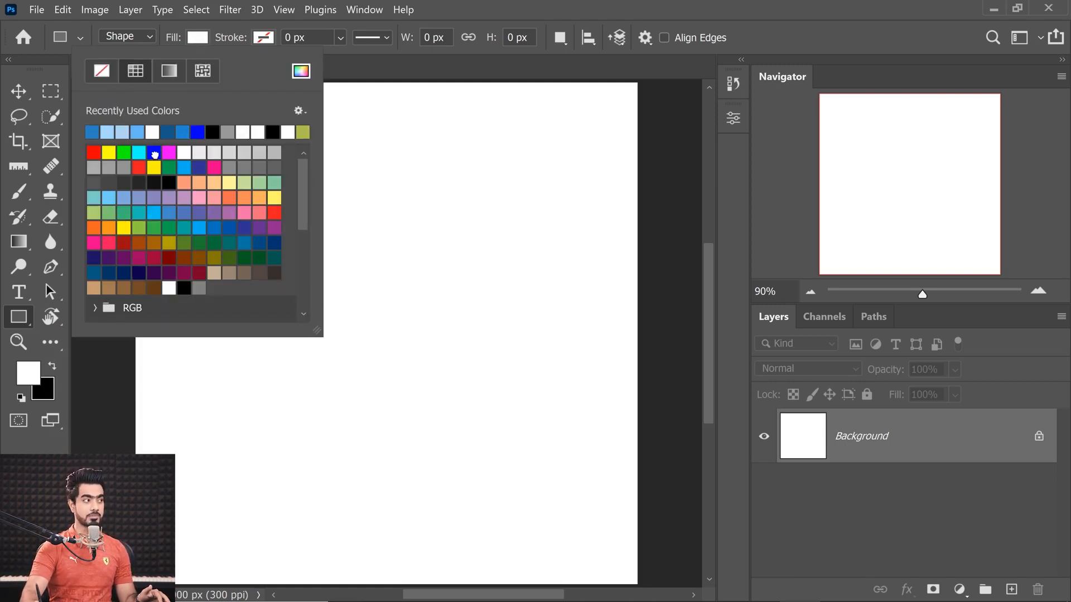
{"action": "left_click", "coordinate": [155, 154]}
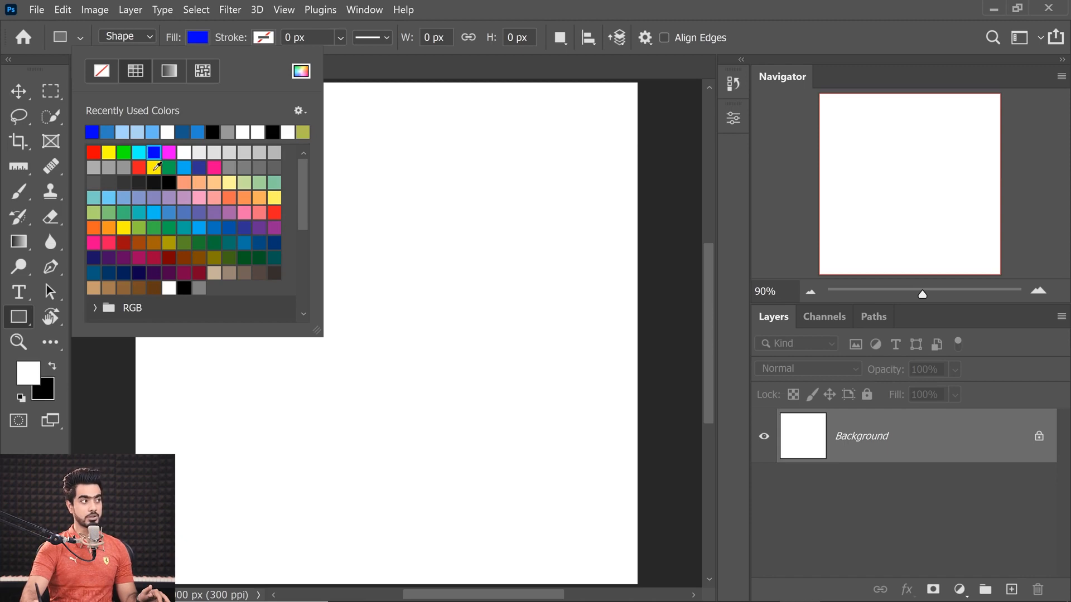
{"action": "left_click", "coordinate": [301, 70]}
{"action": "type", "text": "5050ae"}
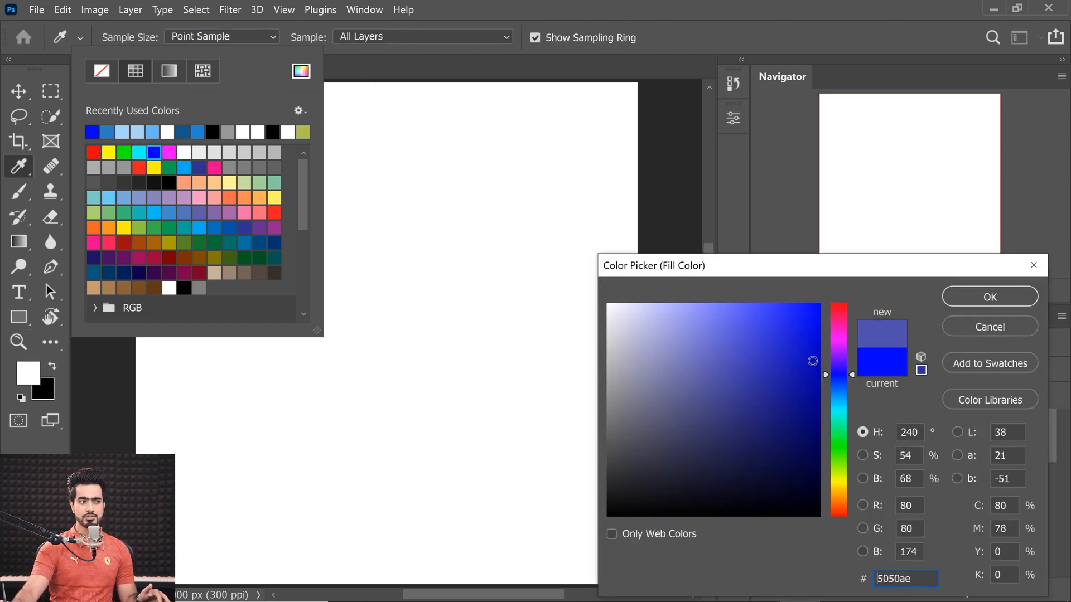
{"action": "left_click", "coordinate": [982, 299]}
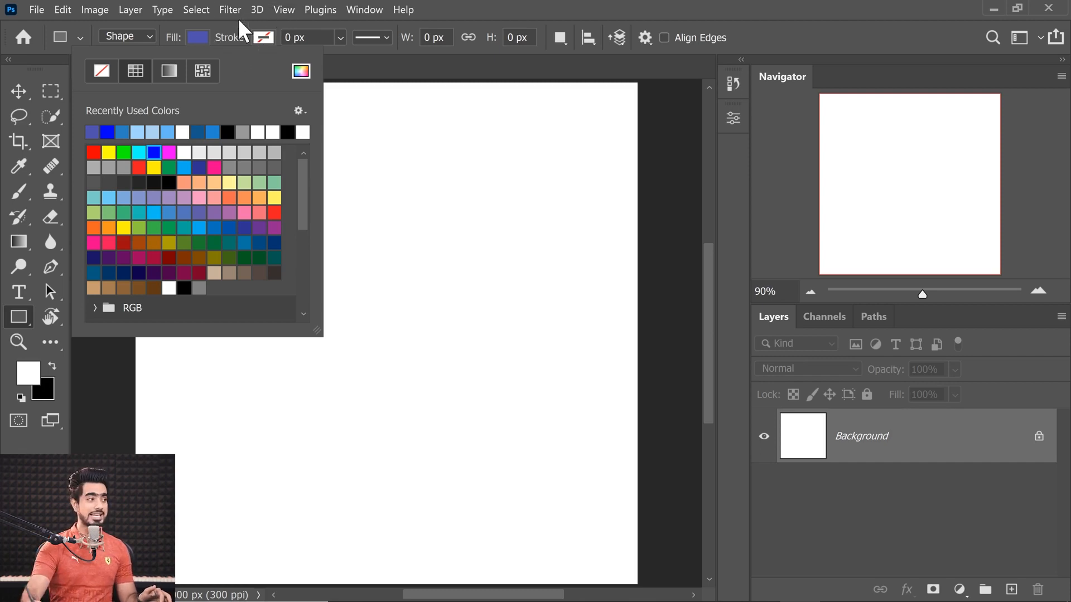
{"action": "left_click", "coordinate": [264, 40]}
{"action": "left_click", "coordinate": [264, 38]}
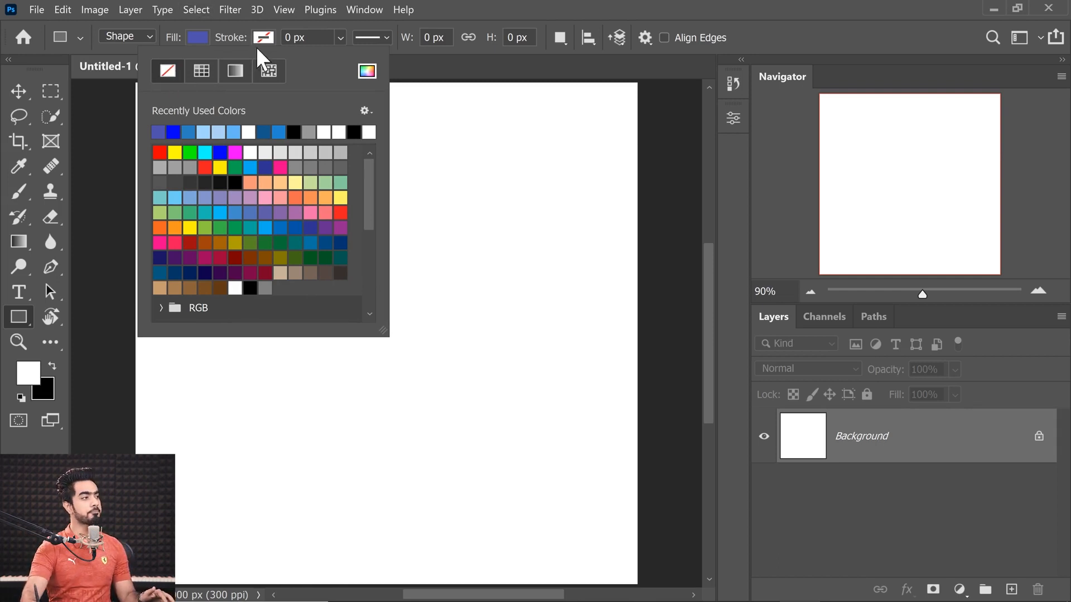
{"action": "left_click", "coordinate": [191, 37]}
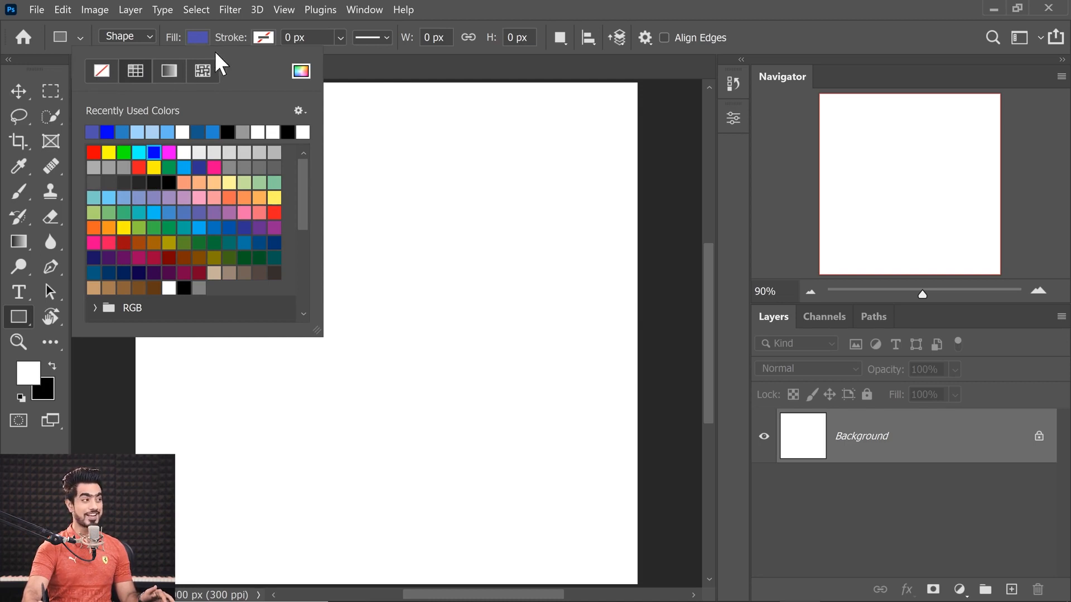
{"action": "left_click", "coordinate": [260, 38]}
{"action": "left_click", "coordinate": [234, 28]}
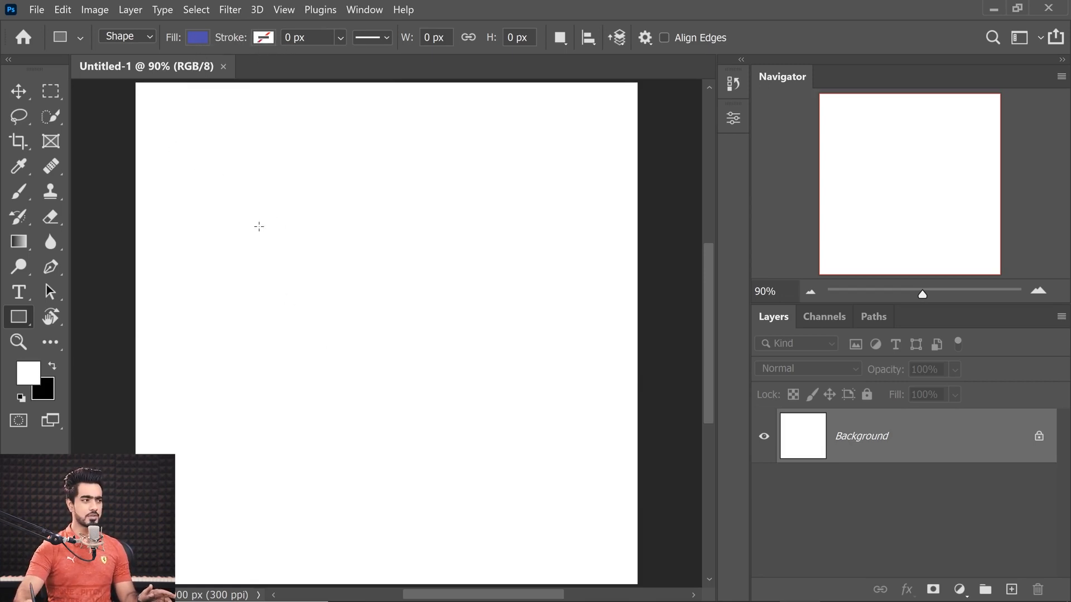
Draw a rectangle shape about 1089 by 730 px near the middle of the canvas
{"action": "left_click_drag", "start_coordinate": [239, 222], "coordinate": [513, 404]}
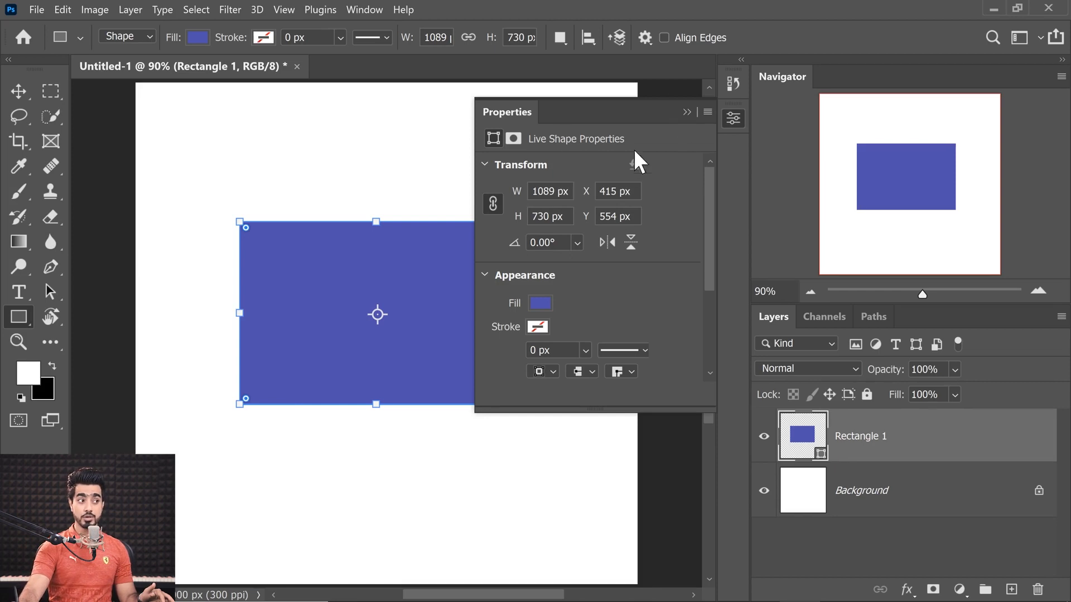
{"action": "left_click", "coordinate": [690, 112]}
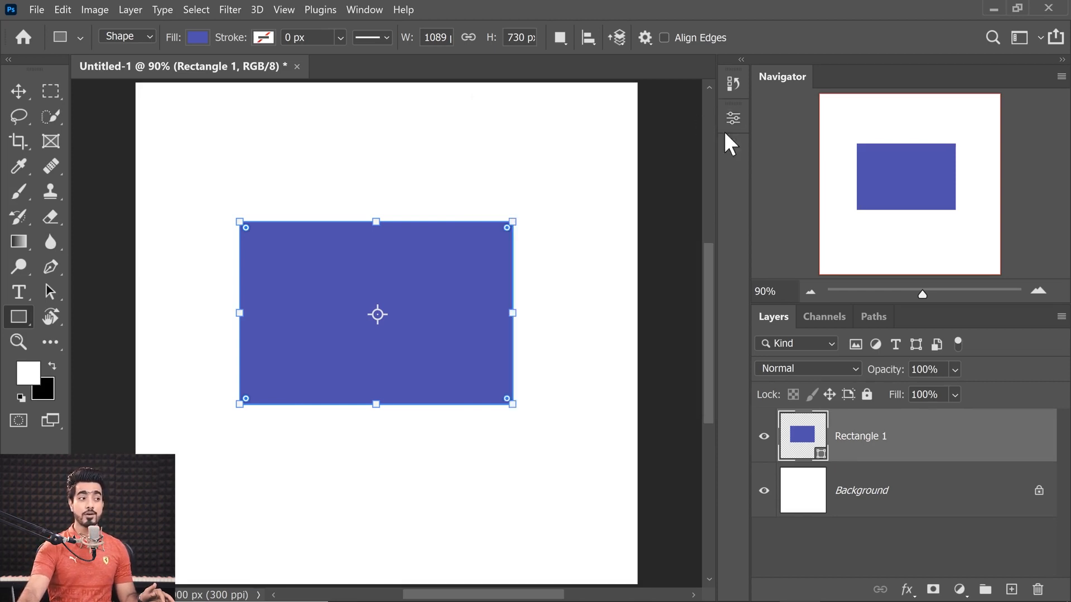
Display the rectangle's live shape properties, including its transform and appearance settings, and hide them again
{"action": "left_click", "coordinate": [367, 10]}
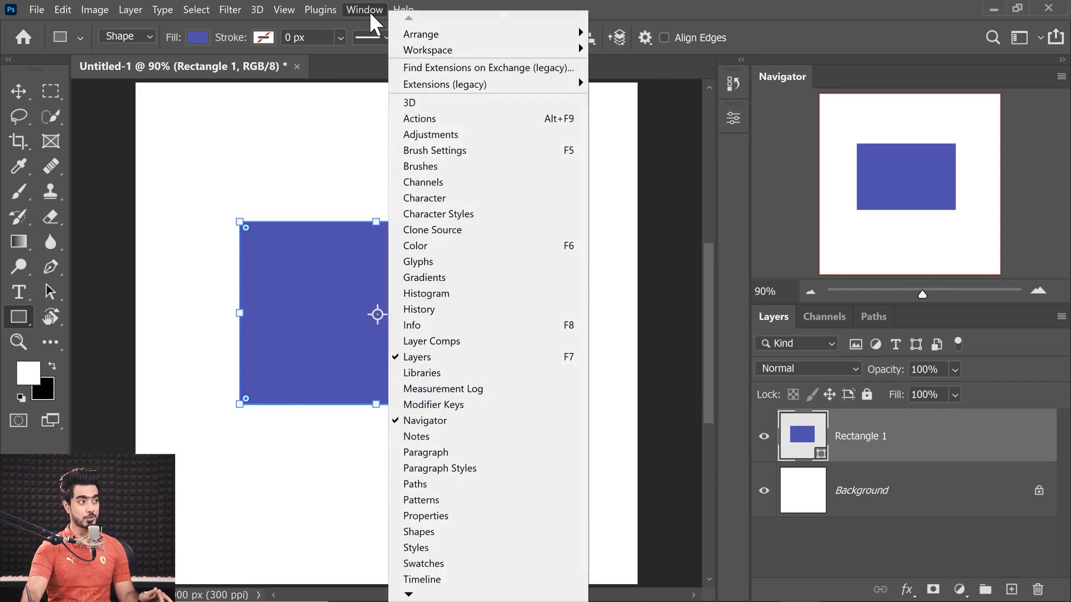
{"action": "mouse_move", "coordinate": [409, 595]}
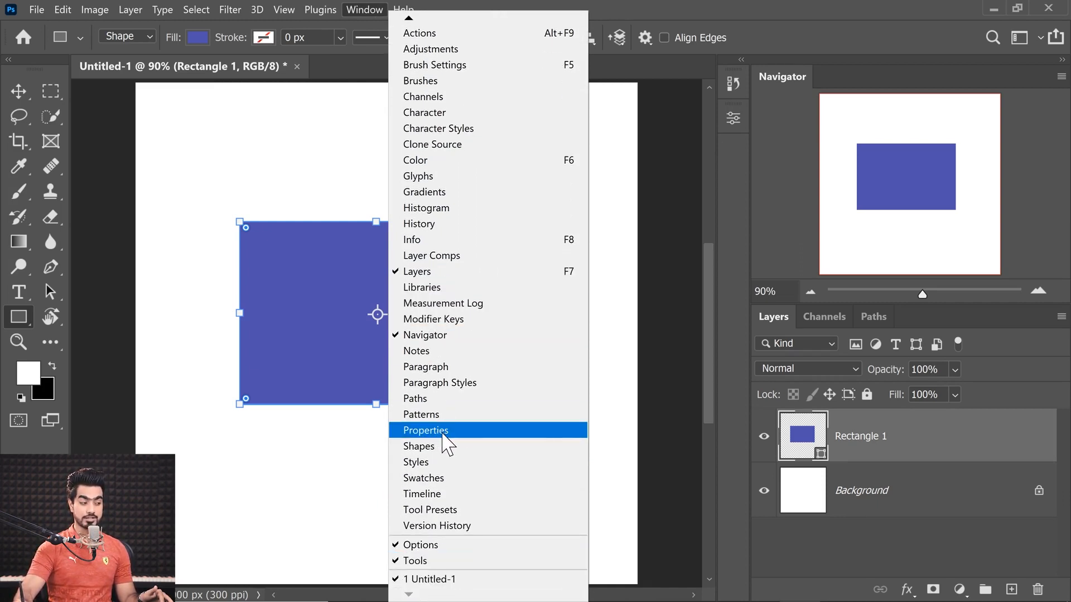
{"action": "left_click", "coordinate": [444, 432]}
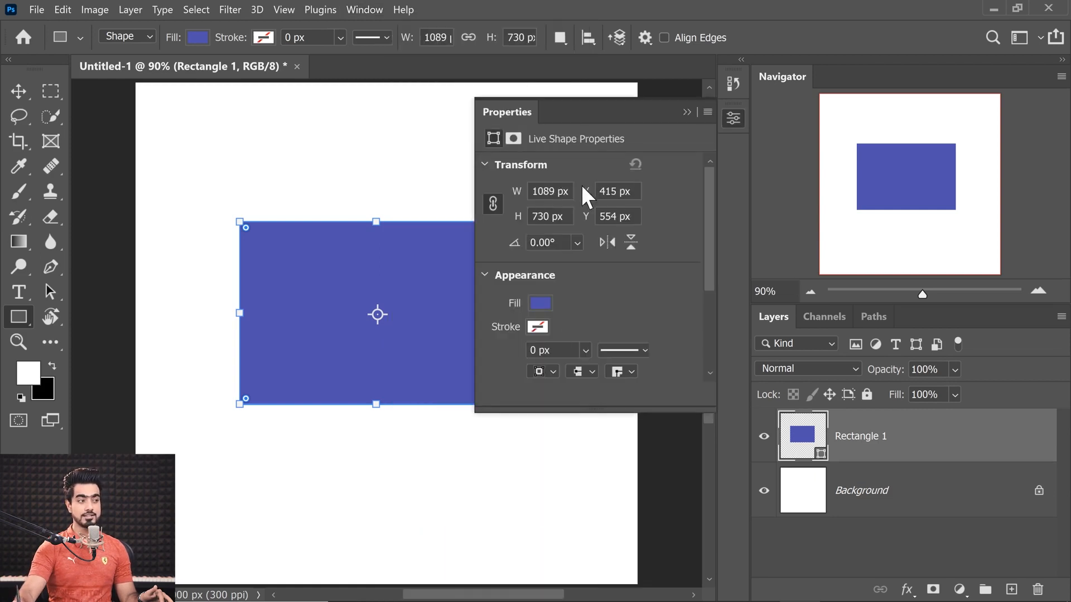
{"action": "left_click", "coordinate": [687, 112]}
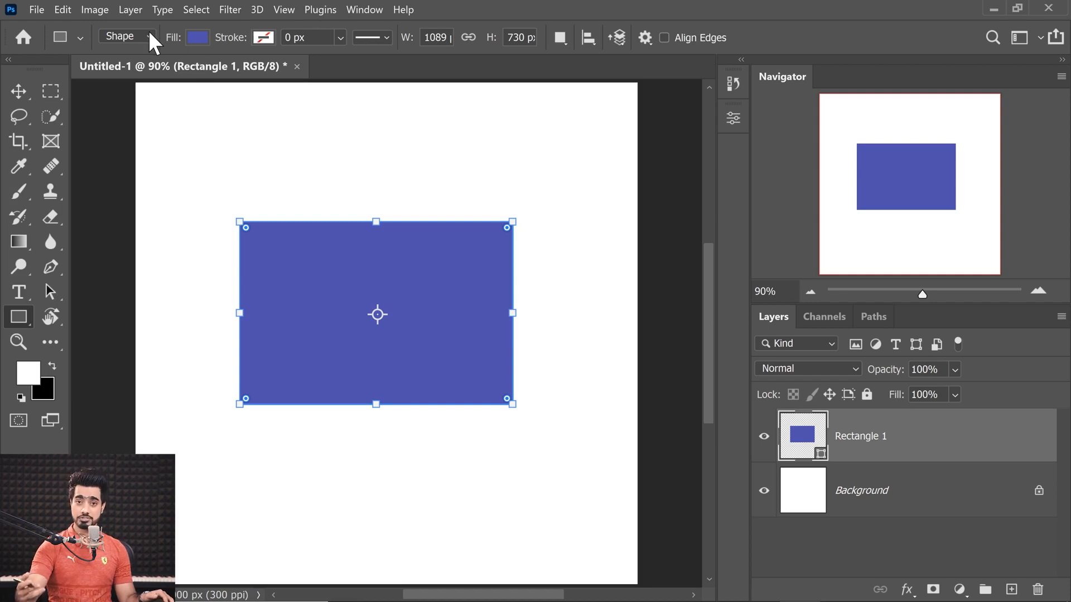
Try several fill swatches on the rectangle, including pink, greens, yellow and light orange, and settle on bright blue
{"action": "left_click", "coordinate": [198, 37]}
{"action": "left_click", "coordinate": [243, 212]}
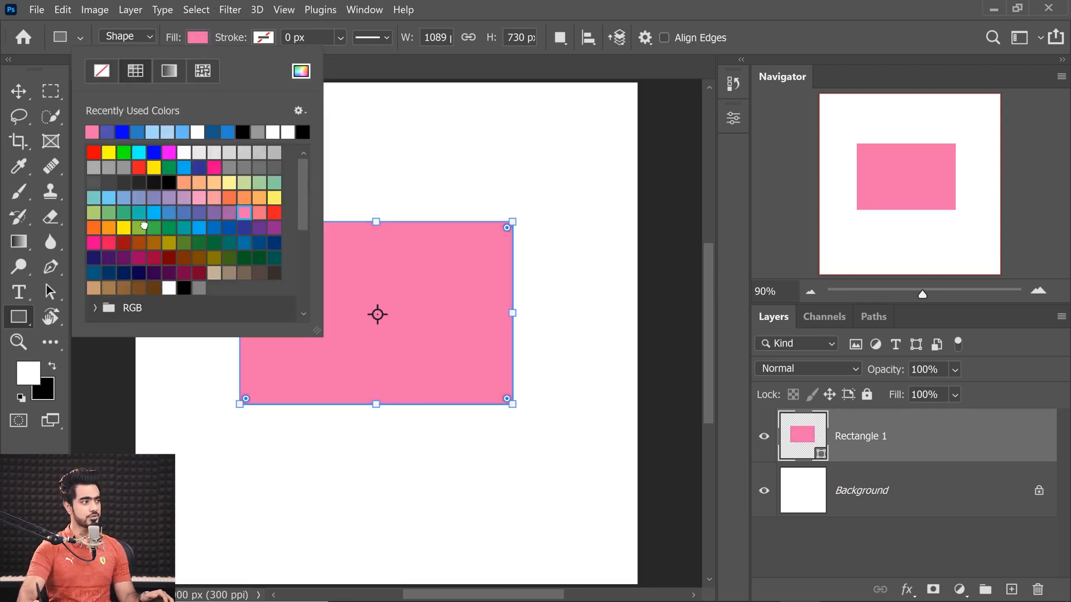
{"action": "left_click", "coordinate": [138, 228]}
{"action": "left_click", "coordinate": [228, 272]}
{"action": "left_click", "coordinate": [229, 168]}
{"action": "left_click", "coordinate": [143, 199]}
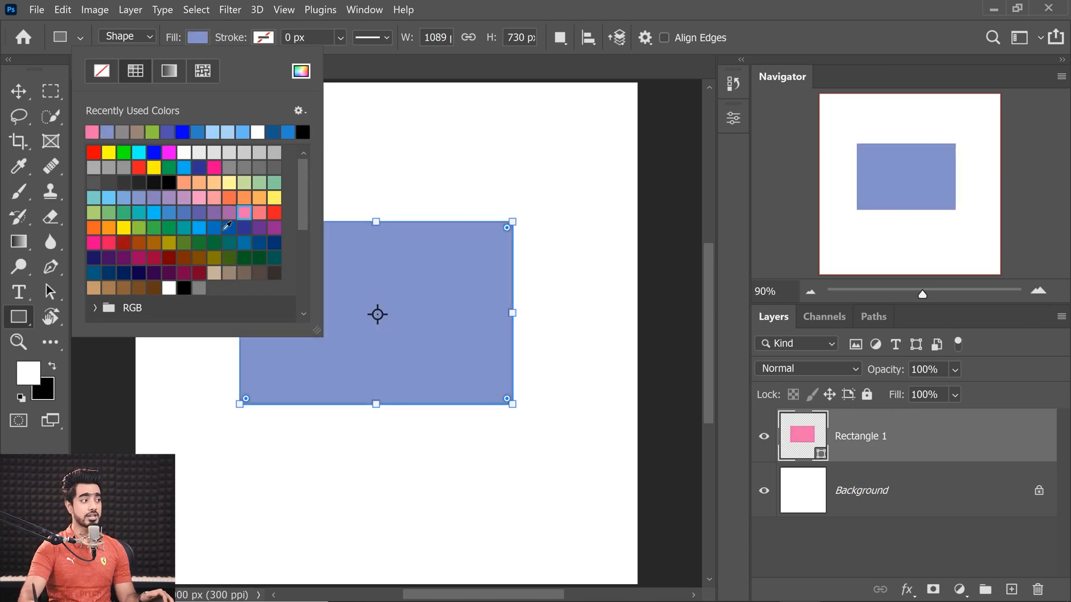
{"action": "left_click", "coordinate": [244, 213]}
{"action": "left_click", "coordinate": [185, 244]}
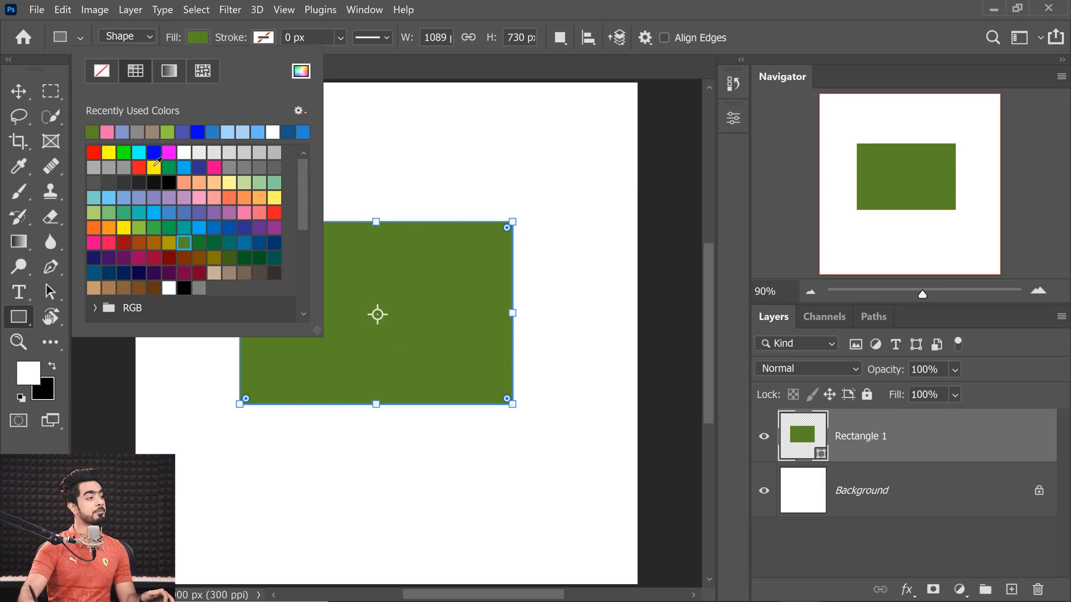
{"action": "left_click", "coordinate": [154, 166]}
{"action": "left_click", "coordinate": [199, 183]}
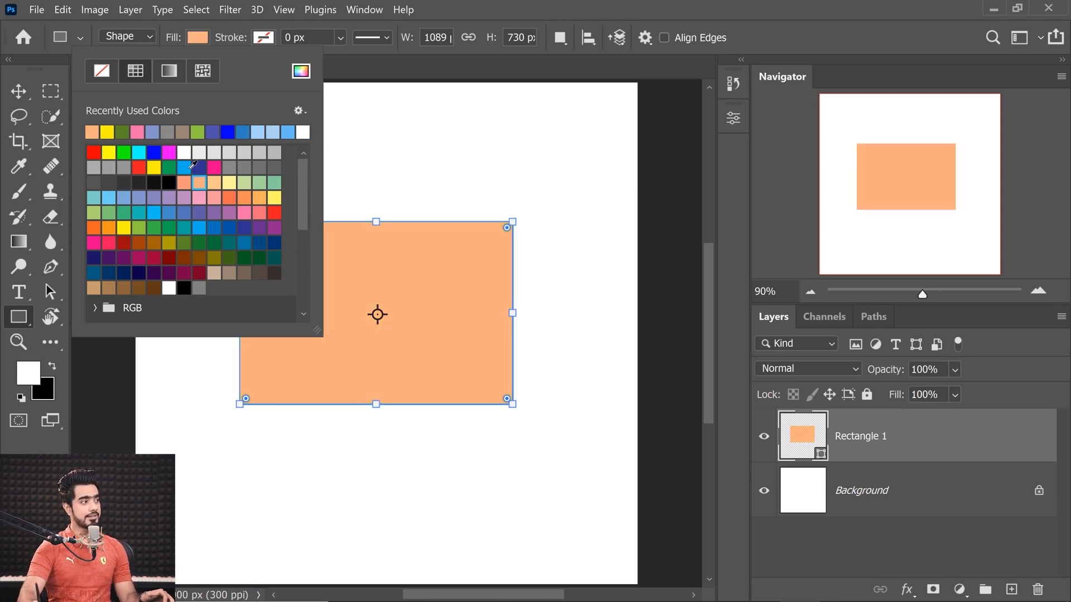
{"action": "left_click", "coordinate": [189, 167]}
{"action": "left_click", "coordinate": [225, 32]}
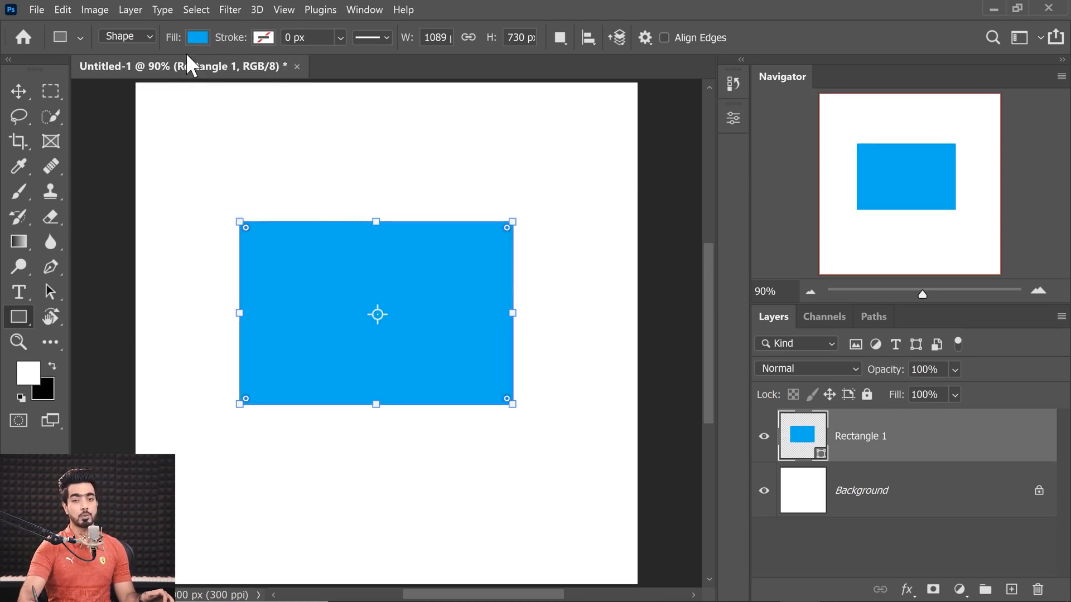
Give the rectangle a black stroke 26.52 px wide
{"action": "left_click", "coordinate": [264, 38]}
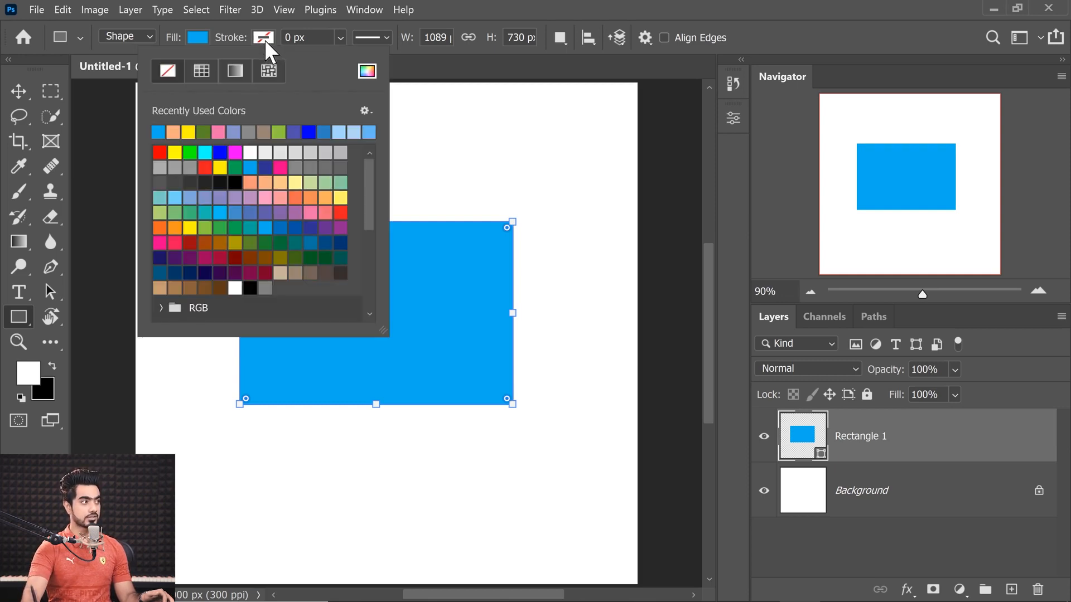
{"action": "left_click", "coordinate": [235, 183]}
{"action": "left_click", "coordinate": [366, 24]}
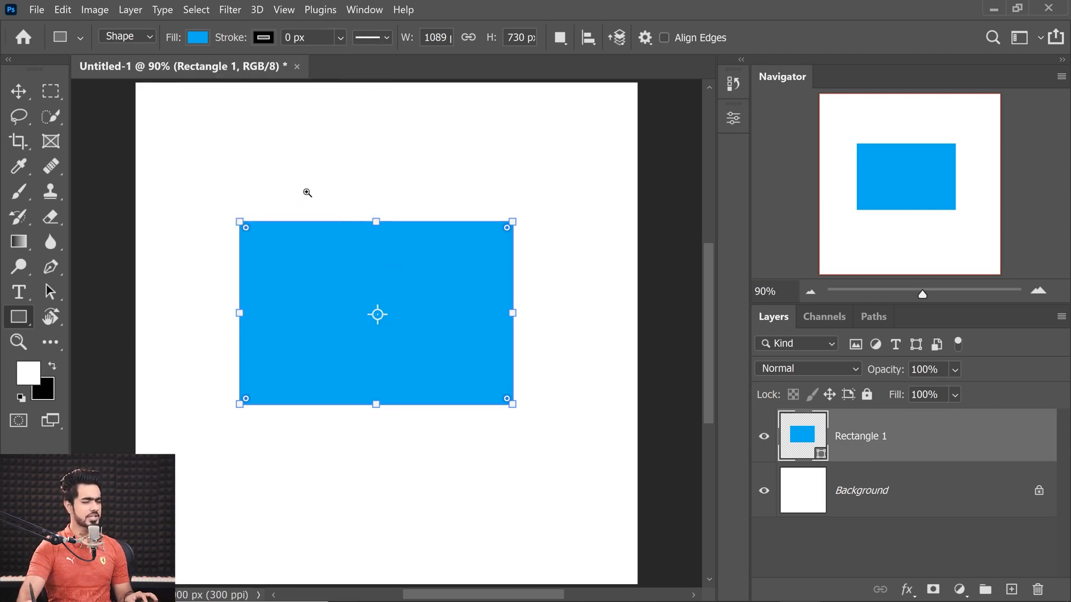
{"action": "left_click_drag", "start_coordinate": [279, 212], "coordinate": [313, 209]}
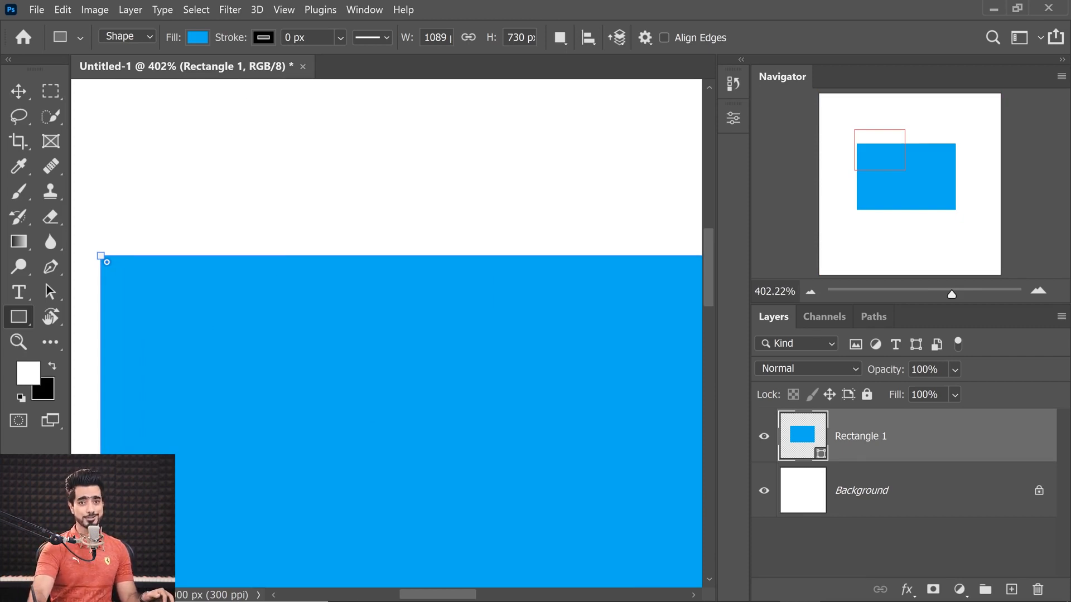
{"action": "left_click", "coordinate": [340, 38]}
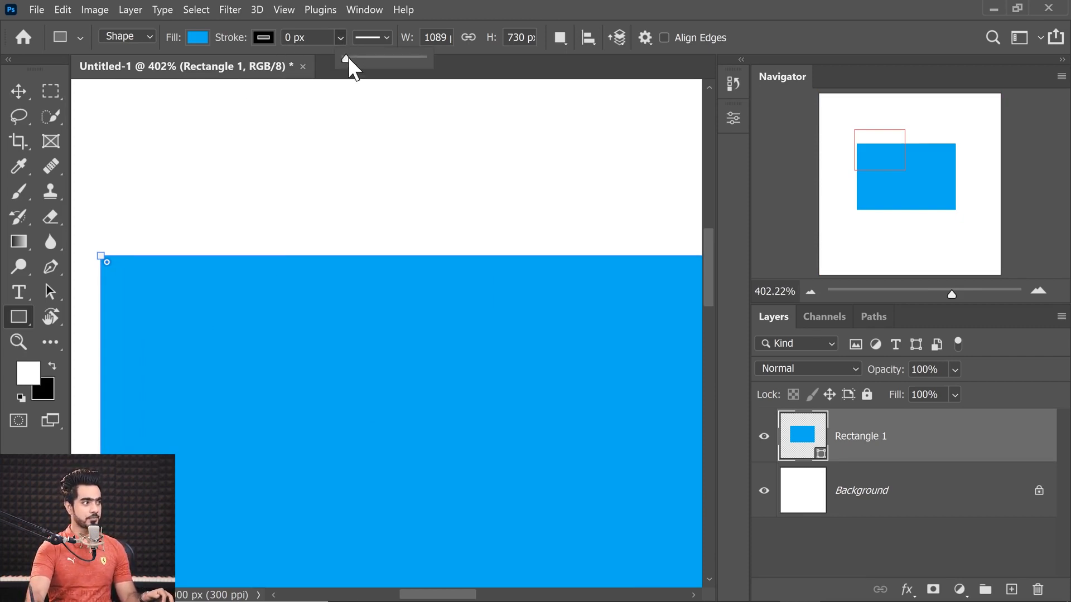
{"action": "left_click_drag", "start_coordinate": [349, 55], "coordinate": [365, 63]}
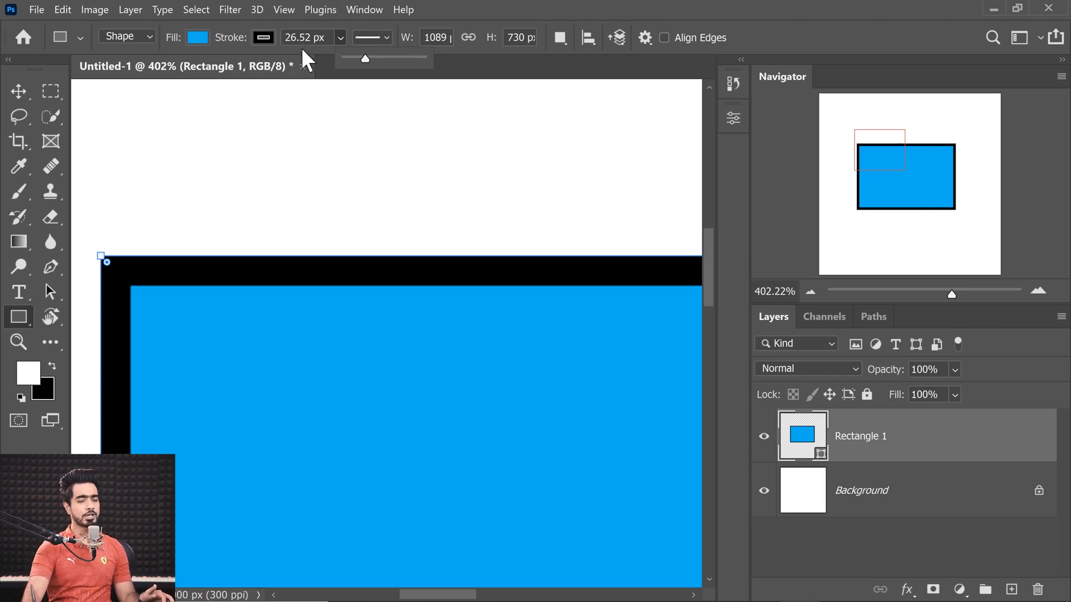
Try the dashed and dotted line styles on the rectangle's stroke and return it to a solid line
{"action": "left_click", "coordinate": [384, 38]}
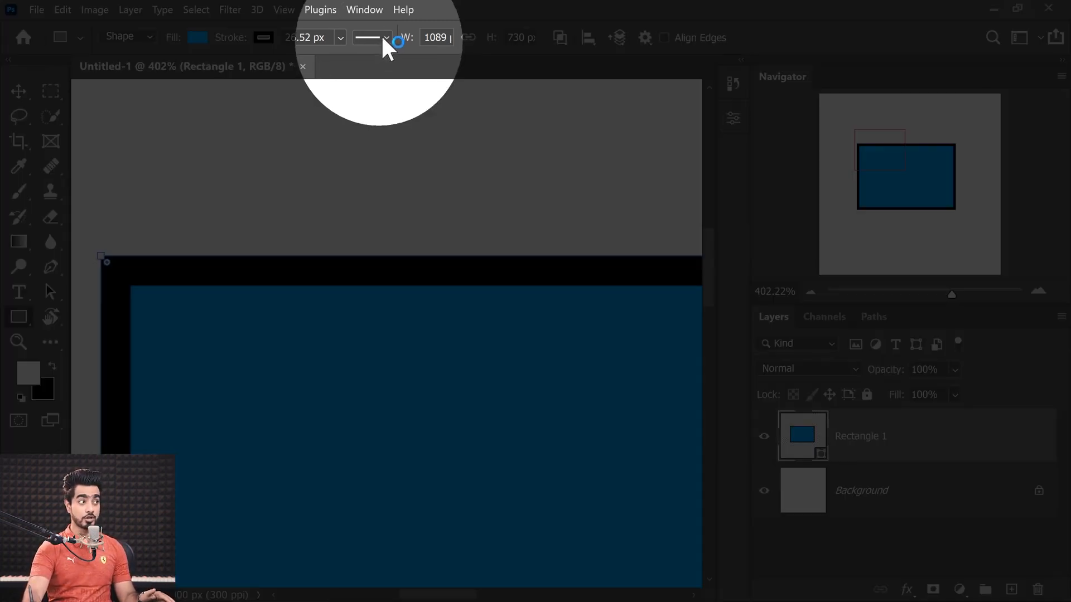
{"action": "left_click", "coordinate": [383, 36]}
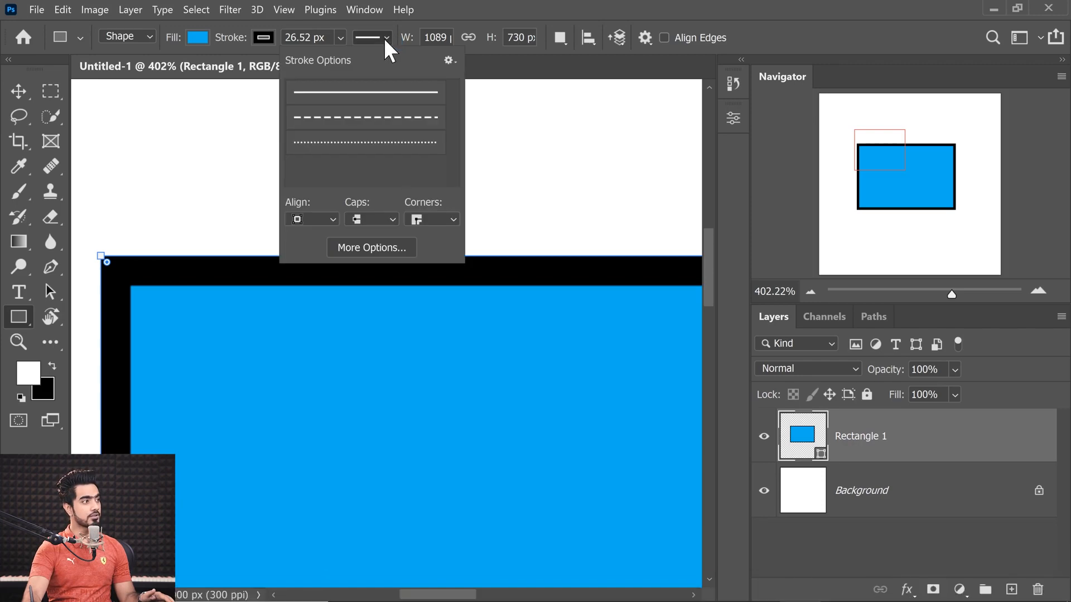
{"action": "left_click", "coordinate": [361, 118]}
{"action": "left_click", "coordinate": [358, 145]}
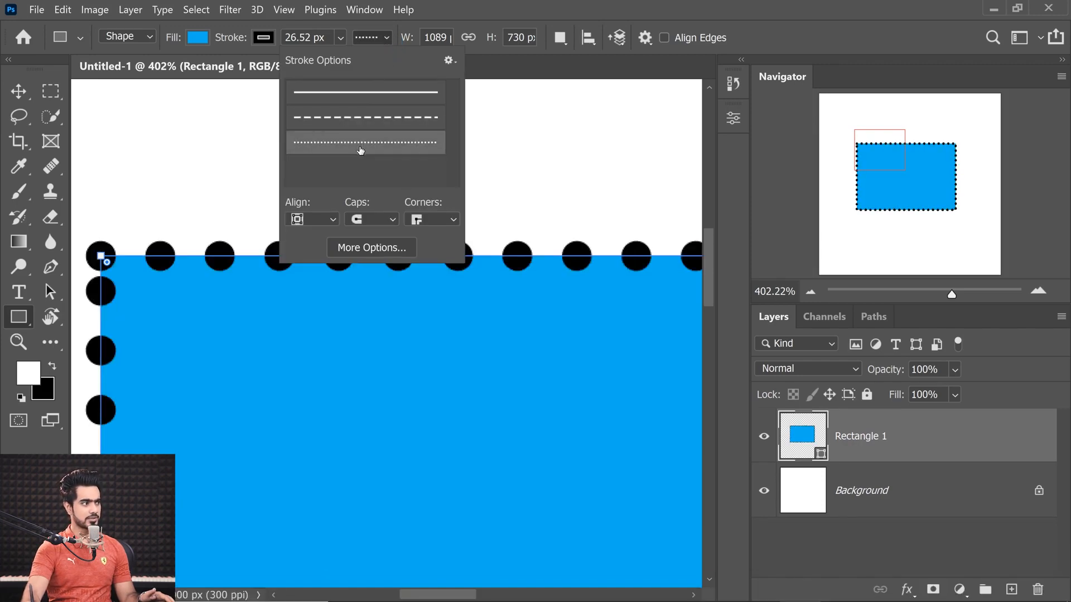
{"action": "left_click", "coordinate": [358, 95]}
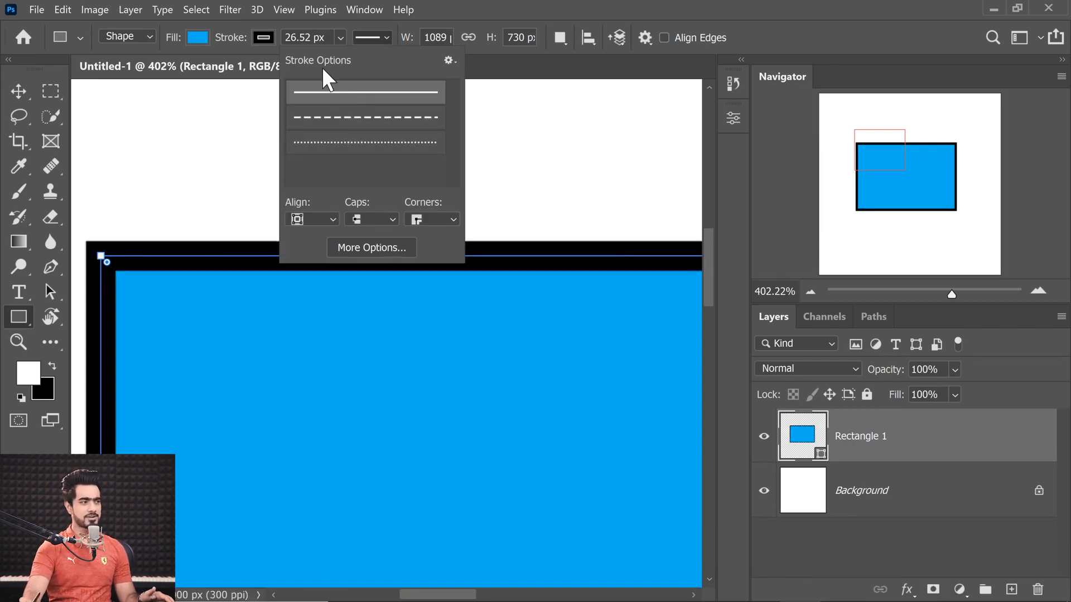
Try the inside, outside and center alignments on the rectangle's stroke and settle on inside
{"action": "left_click", "coordinate": [311, 220]}
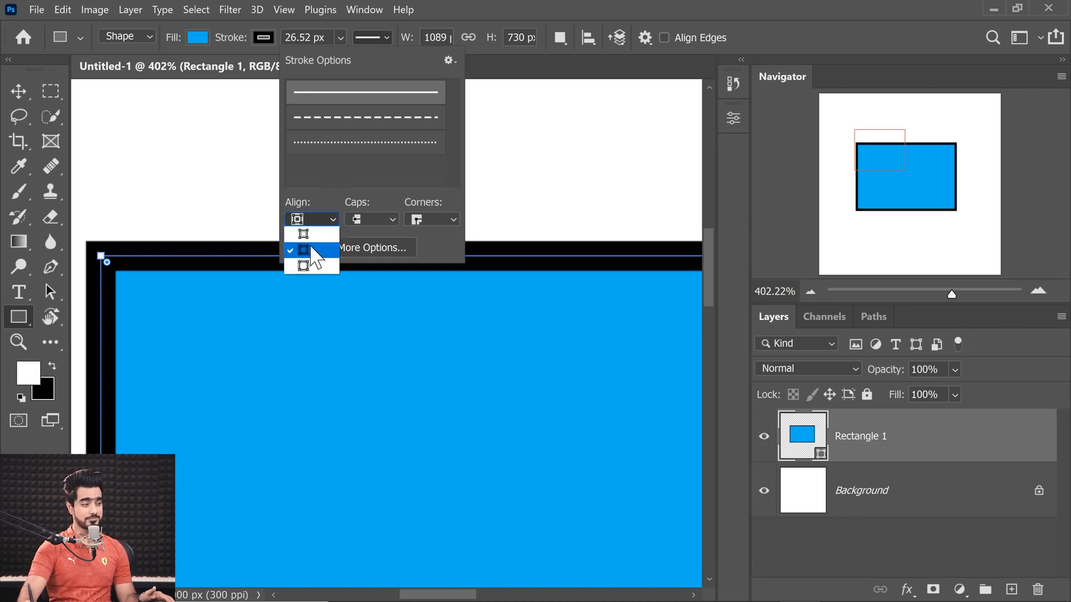
{"action": "left_click", "coordinate": [308, 264]}
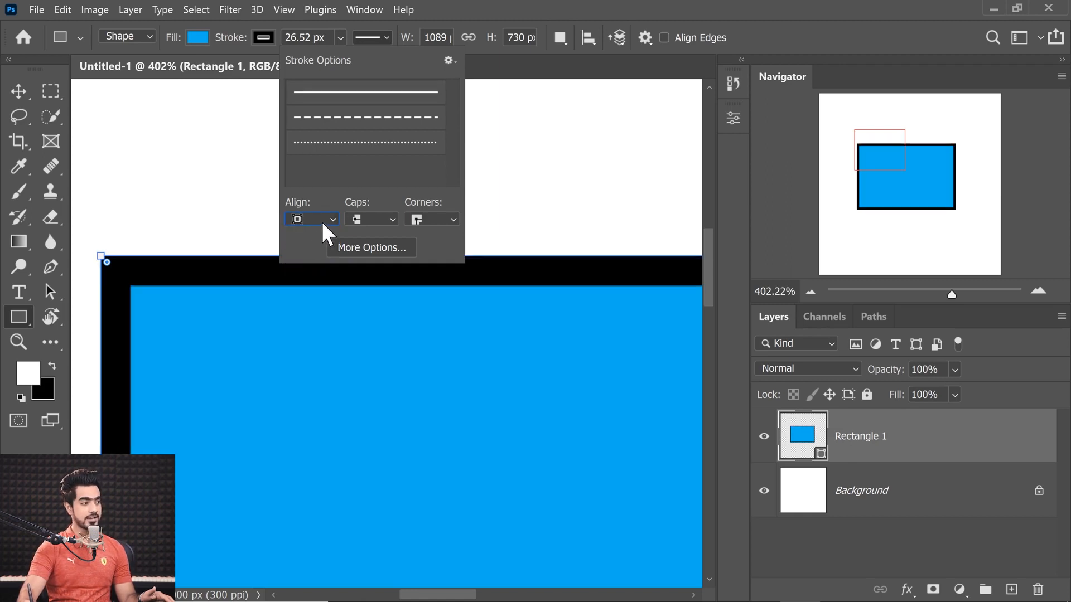
{"action": "left_click", "coordinate": [323, 219]}
{"action": "left_click", "coordinate": [303, 268]}
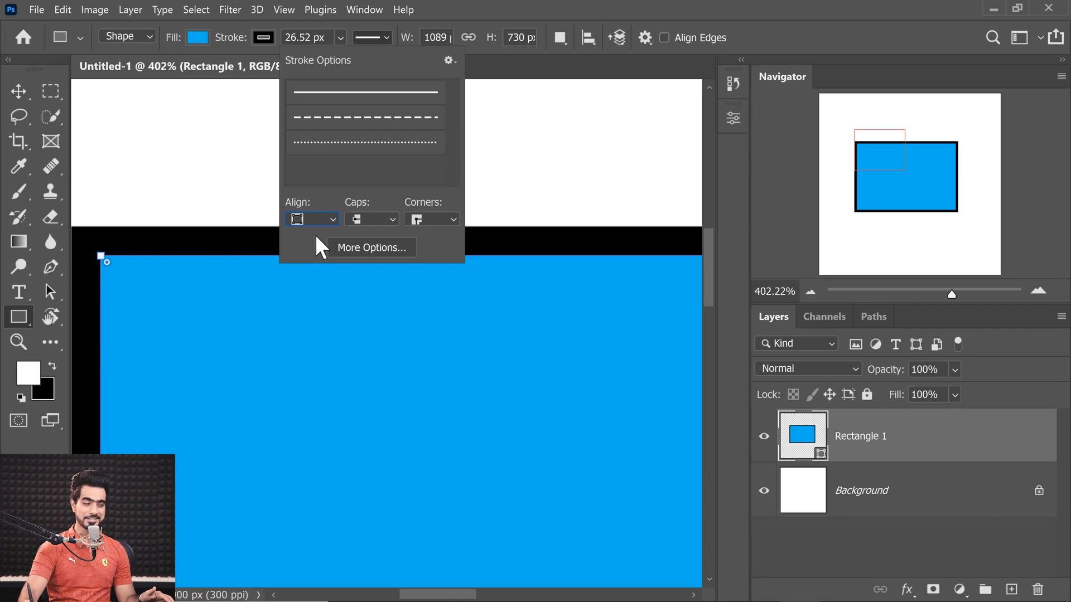
{"action": "left_click", "coordinate": [322, 220]}
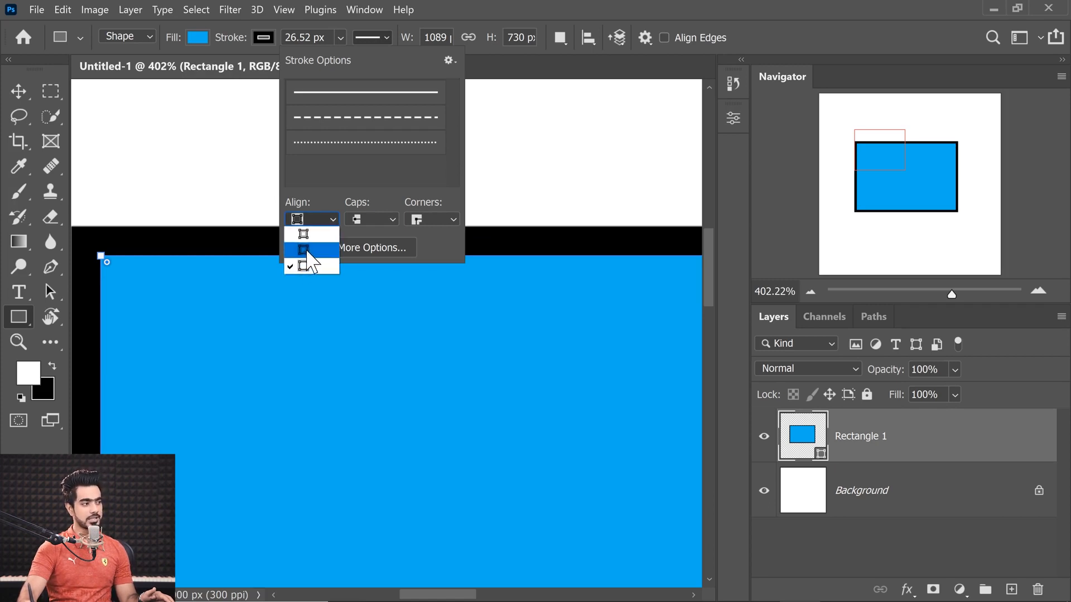
{"action": "left_click", "coordinate": [307, 251]}
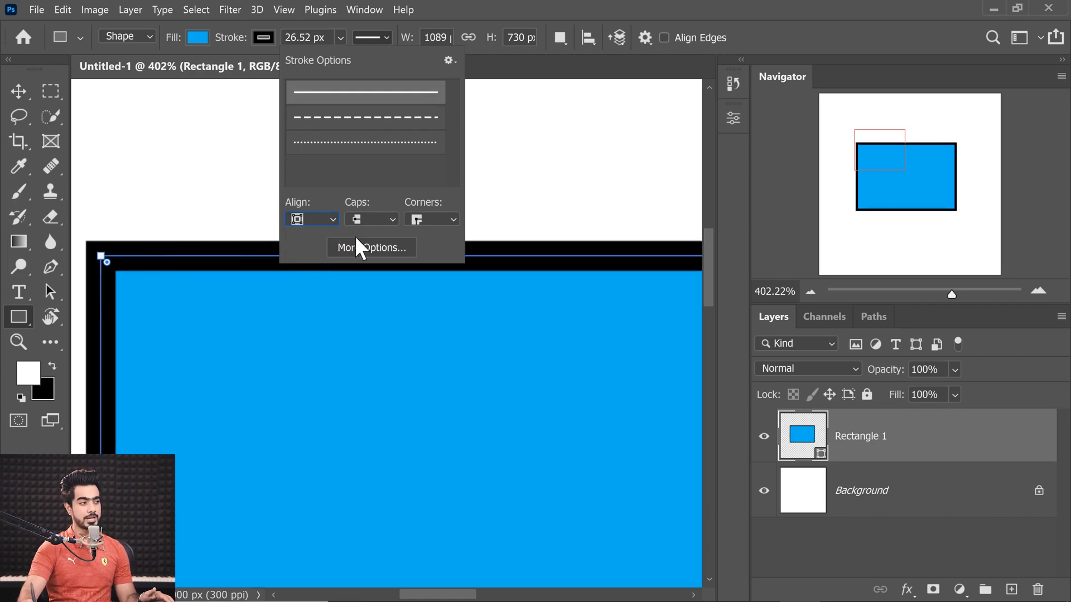
{"action": "left_click", "coordinate": [318, 219]}
{"action": "left_click", "coordinate": [322, 234]}
{"action": "left_click", "coordinate": [307, 220]}
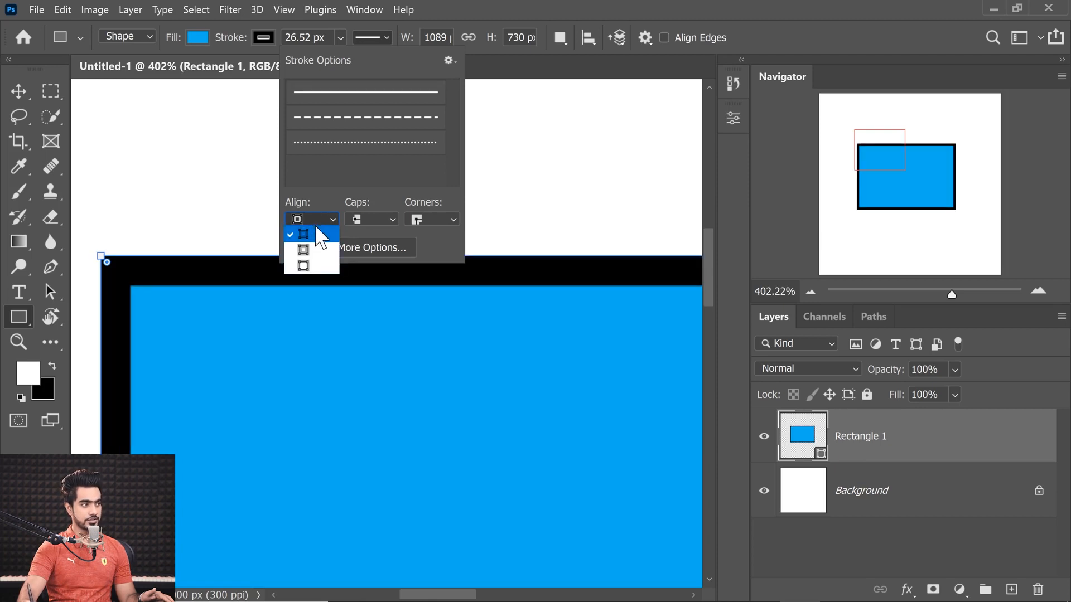
{"action": "left_click", "coordinate": [304, 267]}
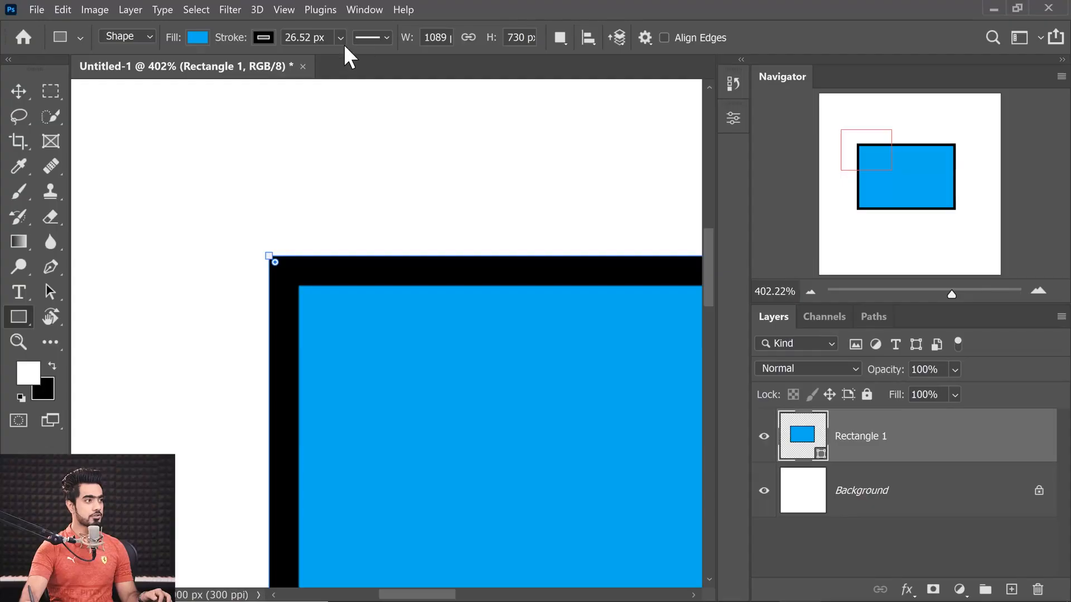
Try the round and miter corner styles on the rectangle's stroke and settle on round
{"action": "left_click", "coordinate": [373, 38]}
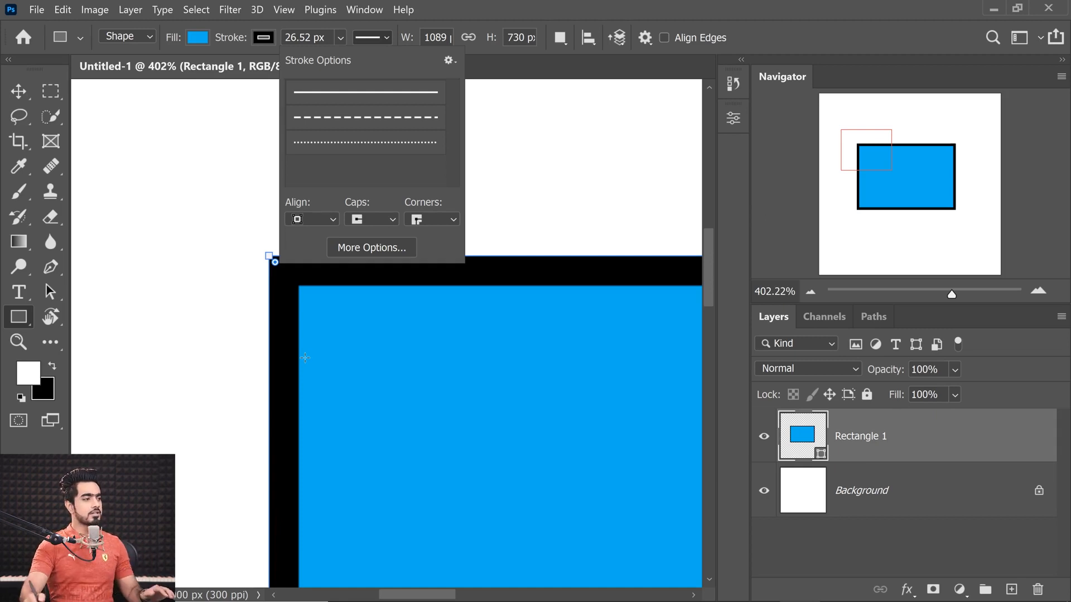
{"action": "left_click", "coordinate": [433, 219]}
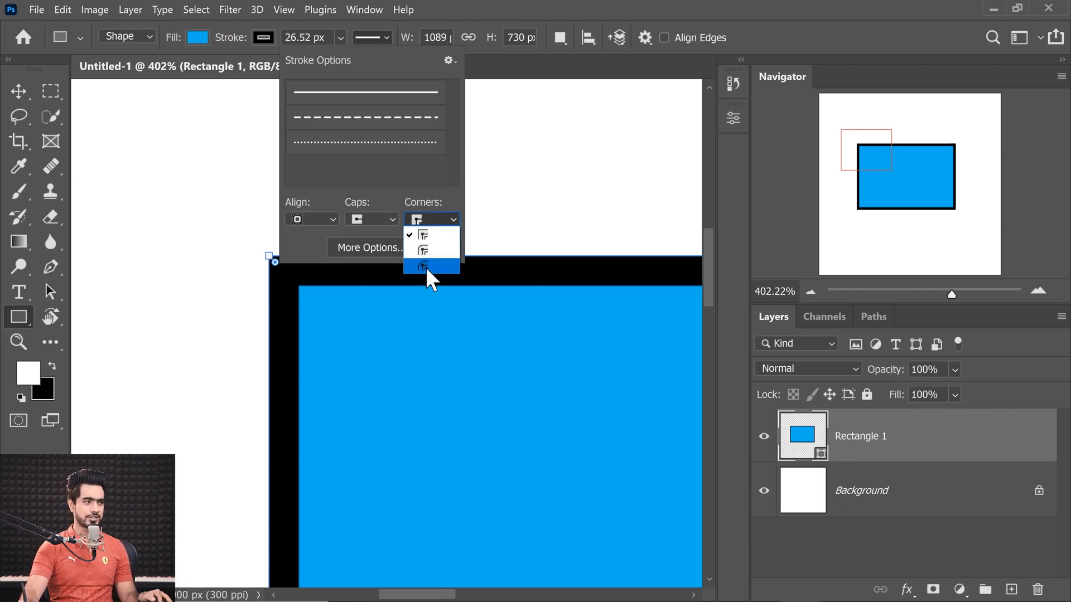
{"action": "left_click", "coordinate": [421, 251]}
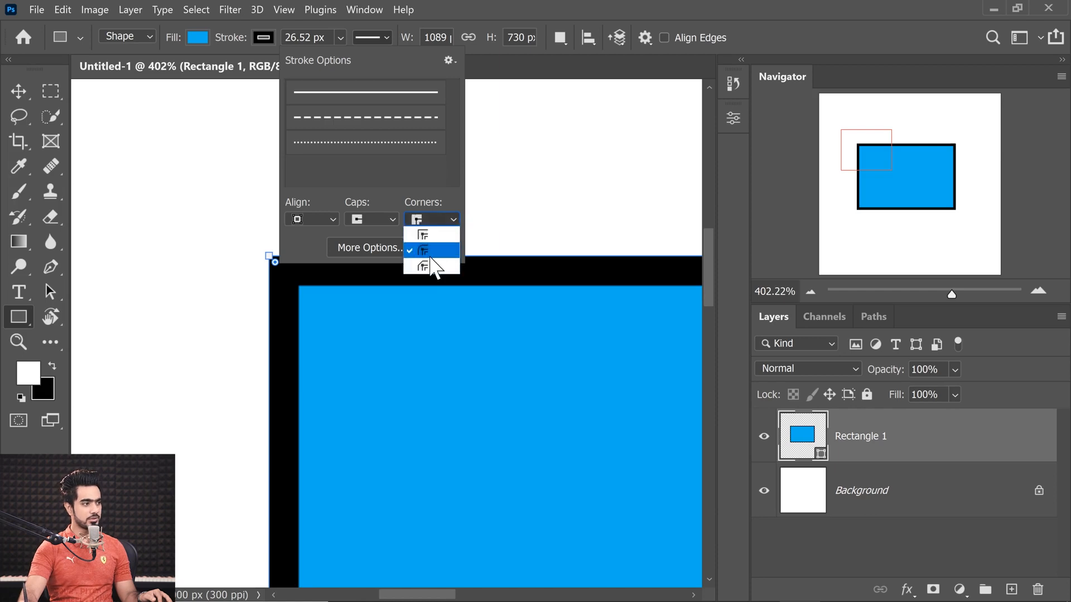
{"action": "left_click", "coordinate": [432, 220]}
{"action": "left_click", "coordinate": [434, 235]}
{"action": "left_click", "coordinate": [434, 219]}
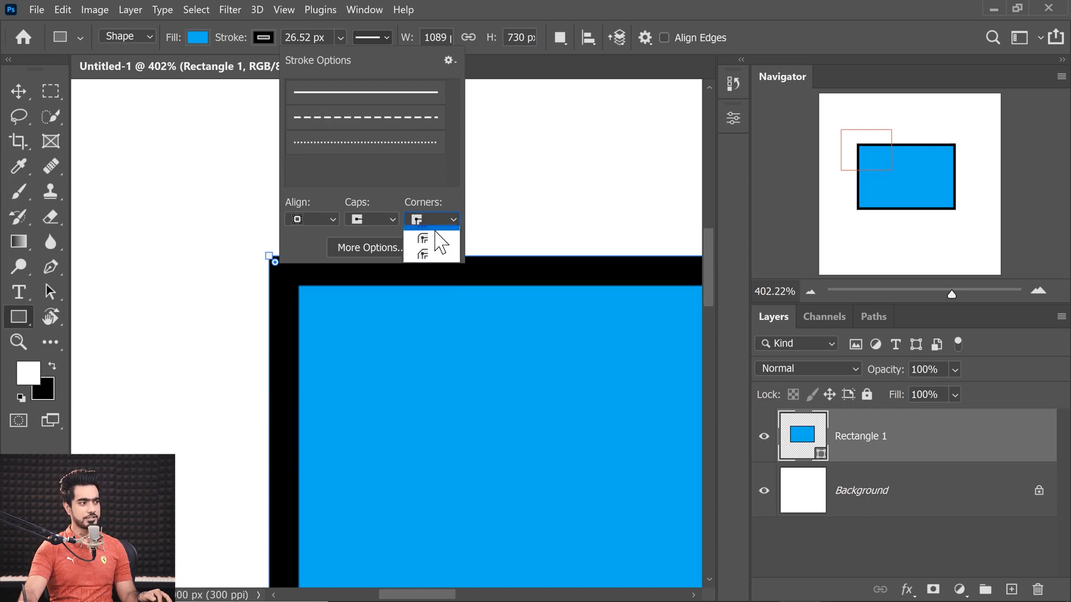
{"action": "left_click", "coordinate": [433, 251]}
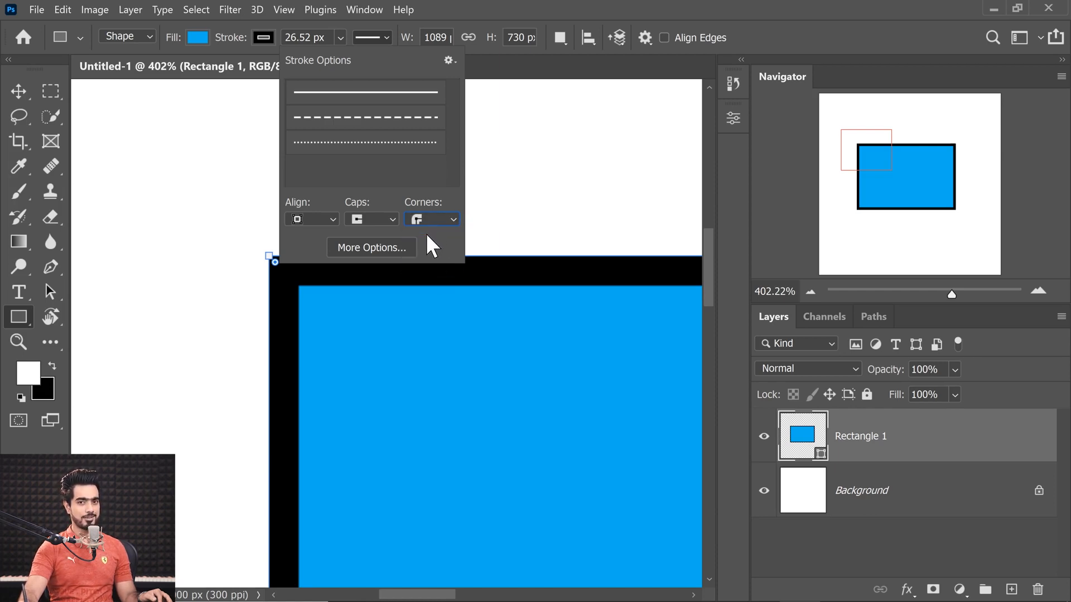
Try center alignment on the rectangle's stroke and settle on outside
{"action": "left_click", "coordinate": [315, 221]}
{"action": "left_click", "coordinate": [311, 262]}
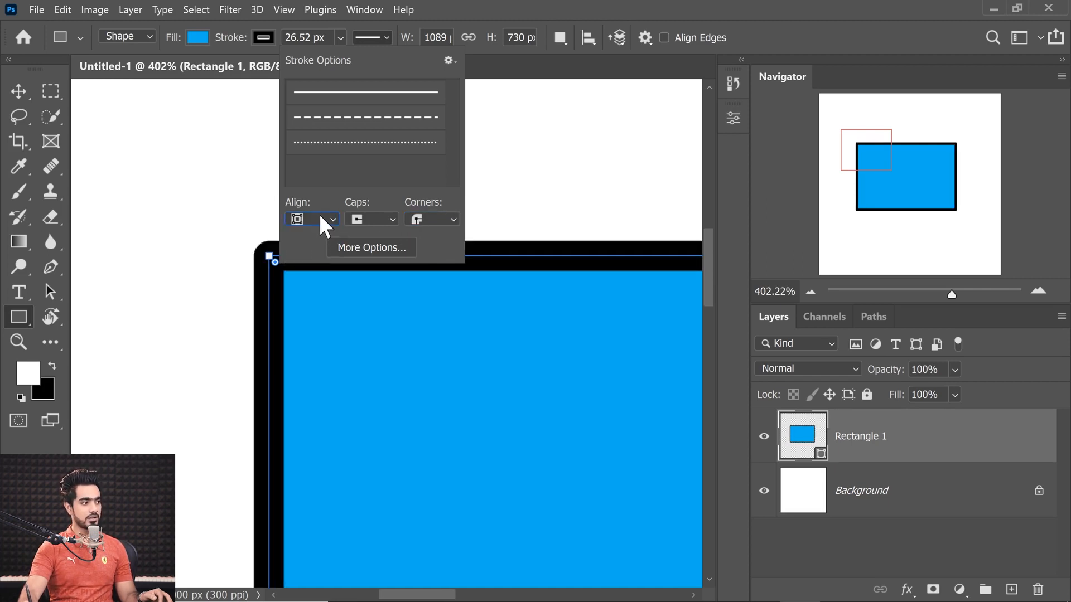
{"action": "left_click", "coordinate": [320, 219]}
{"action": "left_click", "coordinate": [311, 265]}
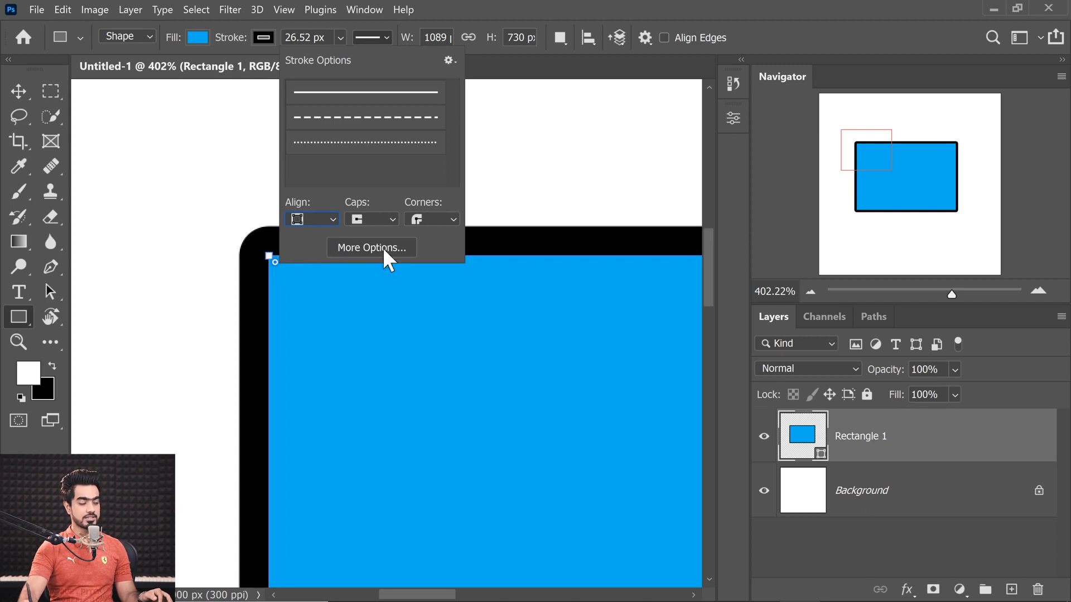
Try bevel corners on the rectangle's stroke and return them to miter
{"action": "left_click", "coordinate": [430, 218]}
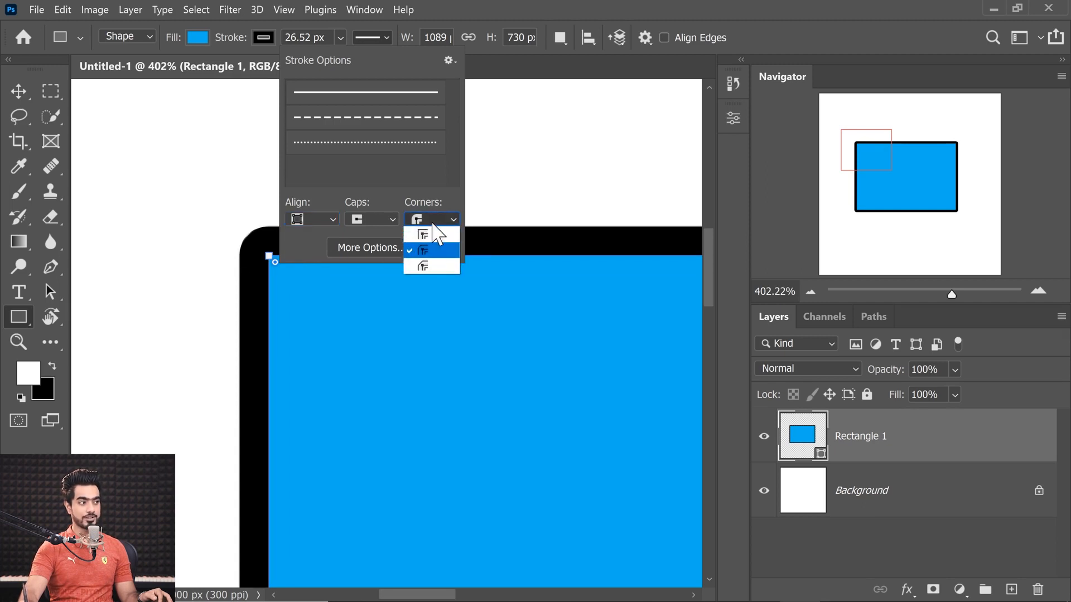
{"action": "left_click", "coordinate": [424, 266]}
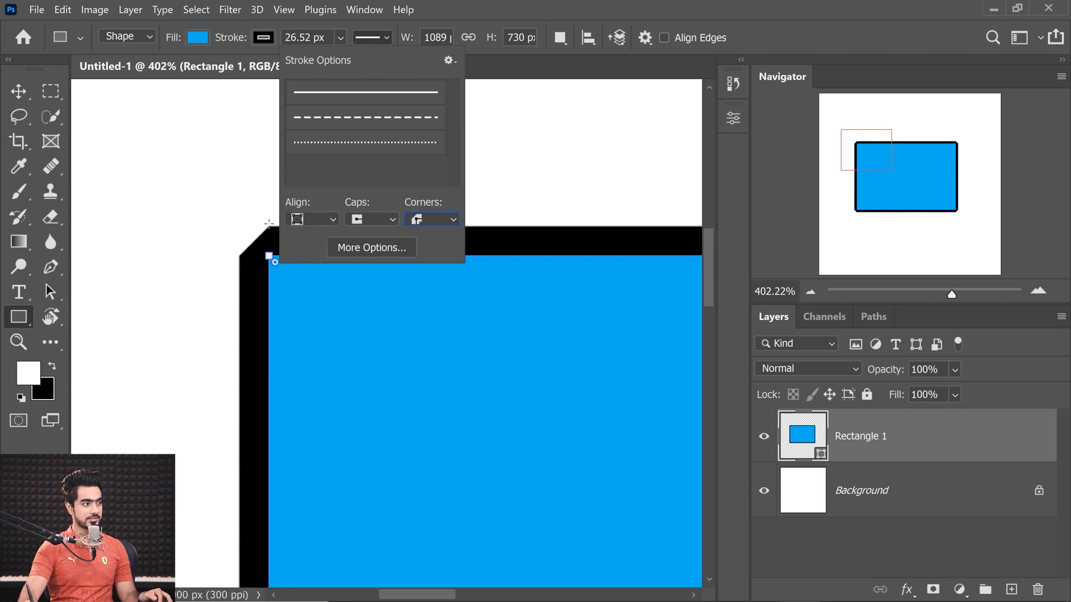
{"action": "left_click", "coordinate": [436, 221]}
{"action": "left_click", "coordinate": [433, 252]}
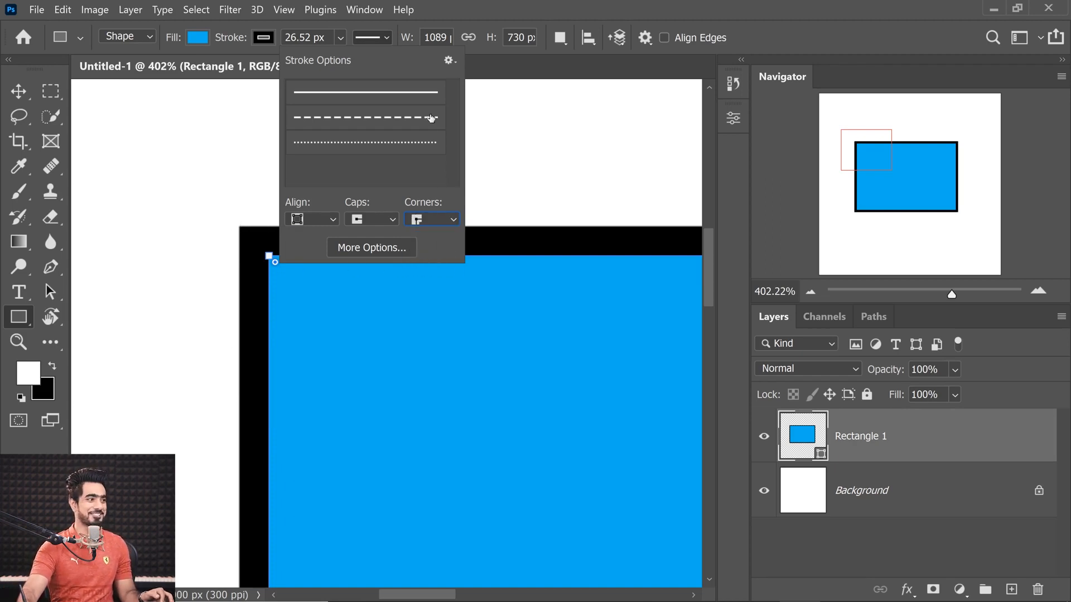
Try a custom dashed line on the rectangle's stroke with a dash of 2 and a gap of 2
{"action": "left_click", "coordinate": [384, 252]}
{"action": "left_click_drag", "start_coordinate": [488, 117], "coordinate": [574, 169]}
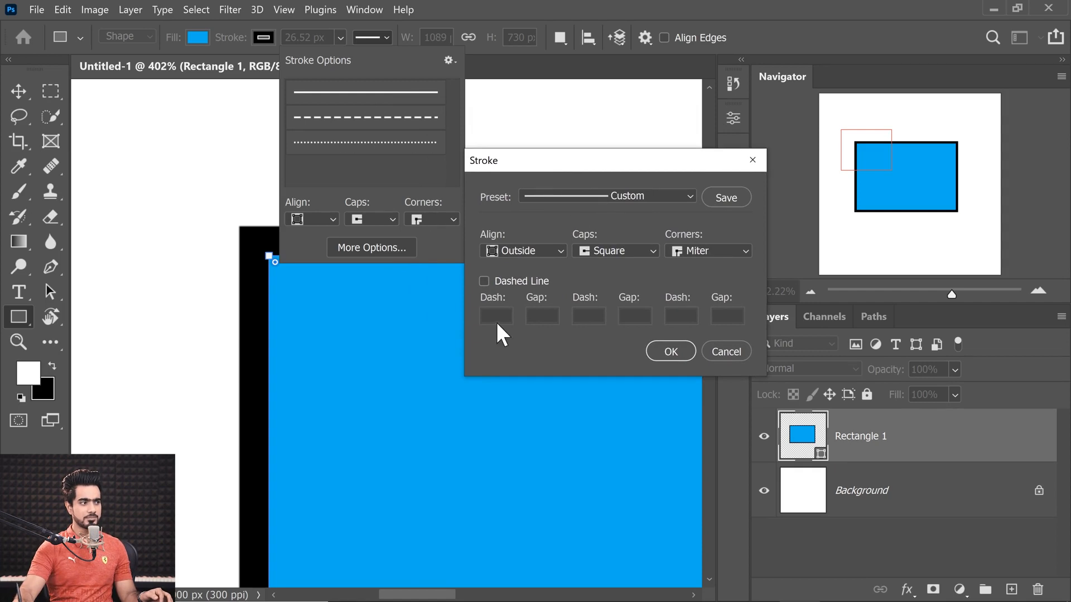
{"action": "left_click", "coordinate": [484, 280]}
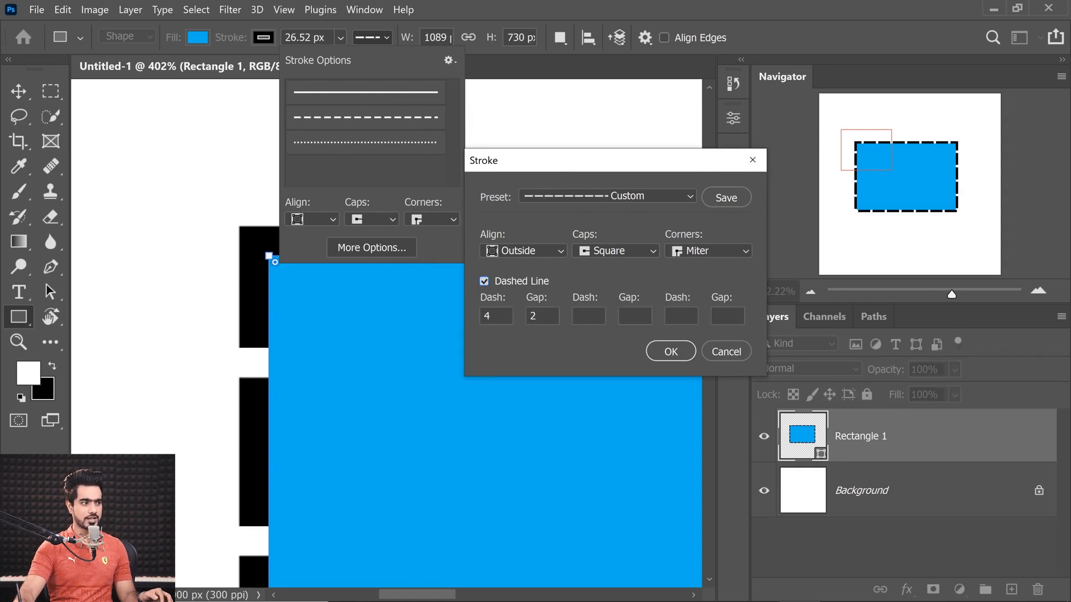
{"action": "double_click", "coordinate": [486, 316]}
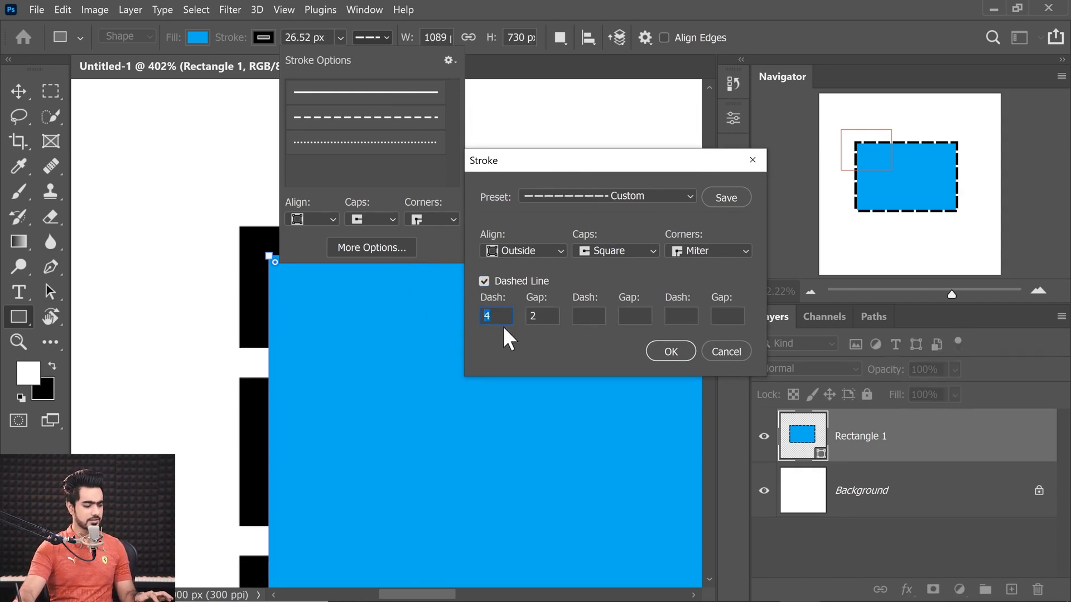
{"action": "type", "text": "2"}
{"action": "key", "text": "Tab"}
{"action": "key", "text": "Tab"}
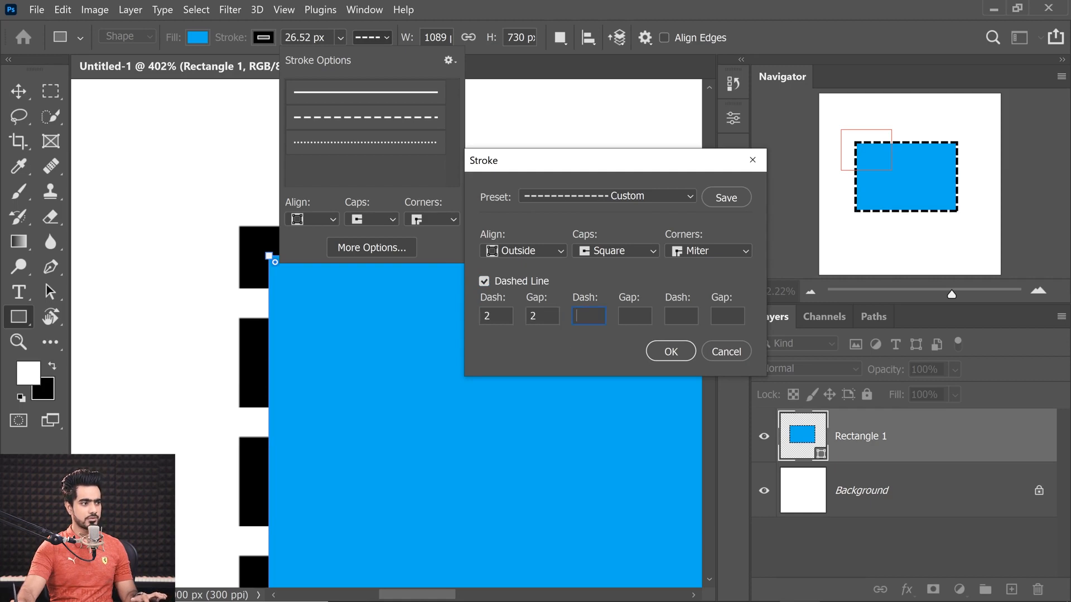
Try a second dash of 4, second gap of 2 and third dash of 2, and discard the custom dashes for a solid line
{"action": "type", "text": "4"}
{"action": "key", "text": "Tab"}
{"action": "type", "text": "2"}
{"action": "key", "text": "Tab"}
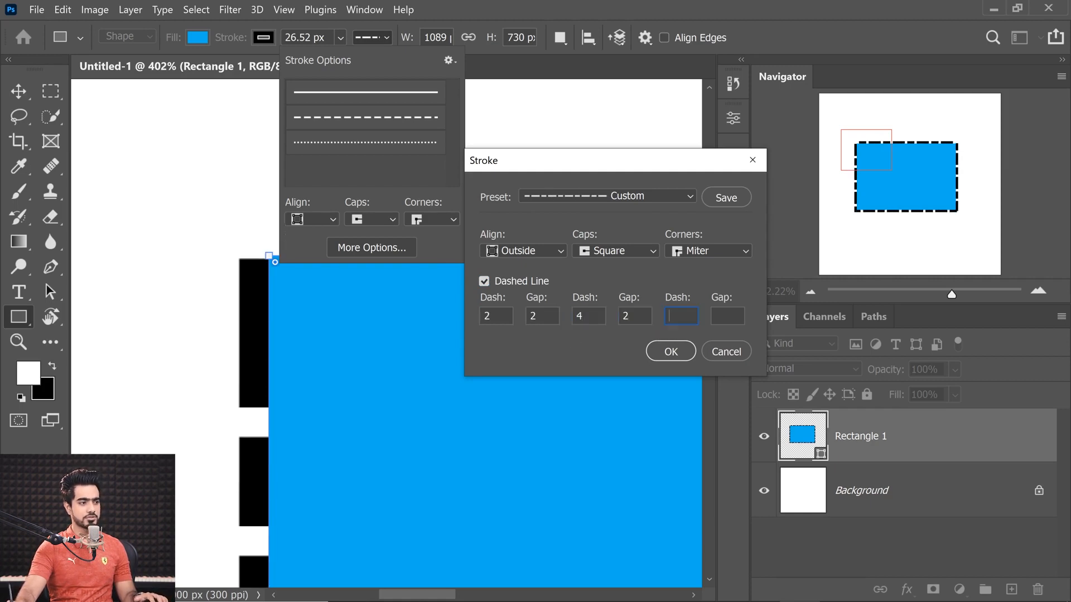
{"action": "type", "text": "2"}
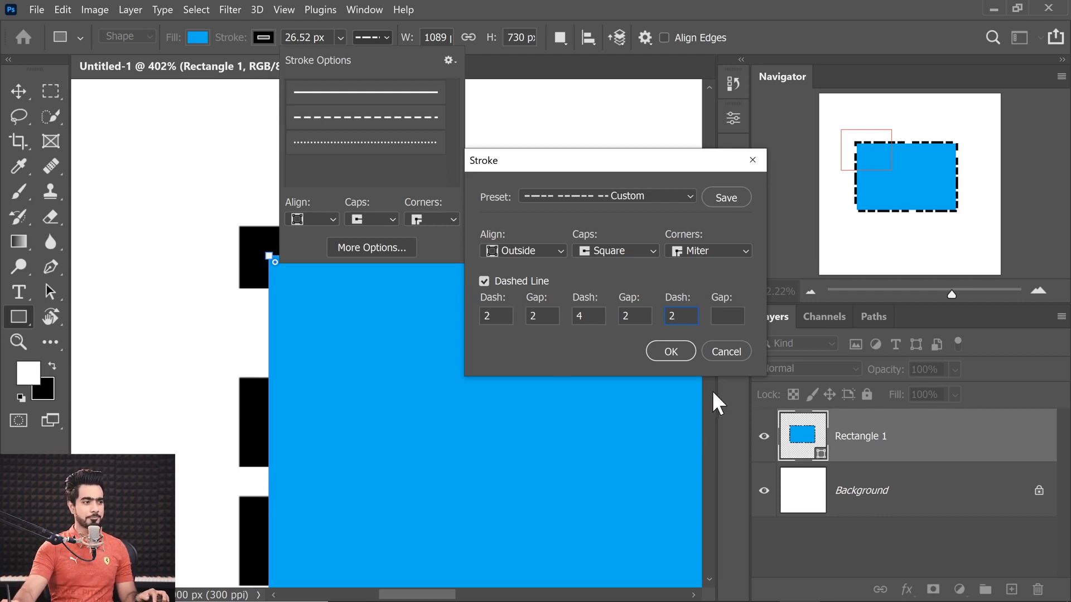
{"action": "left_click", "coordinate": [735, 361]}
{"action": "left_click", "coordinate": [346, 97]}
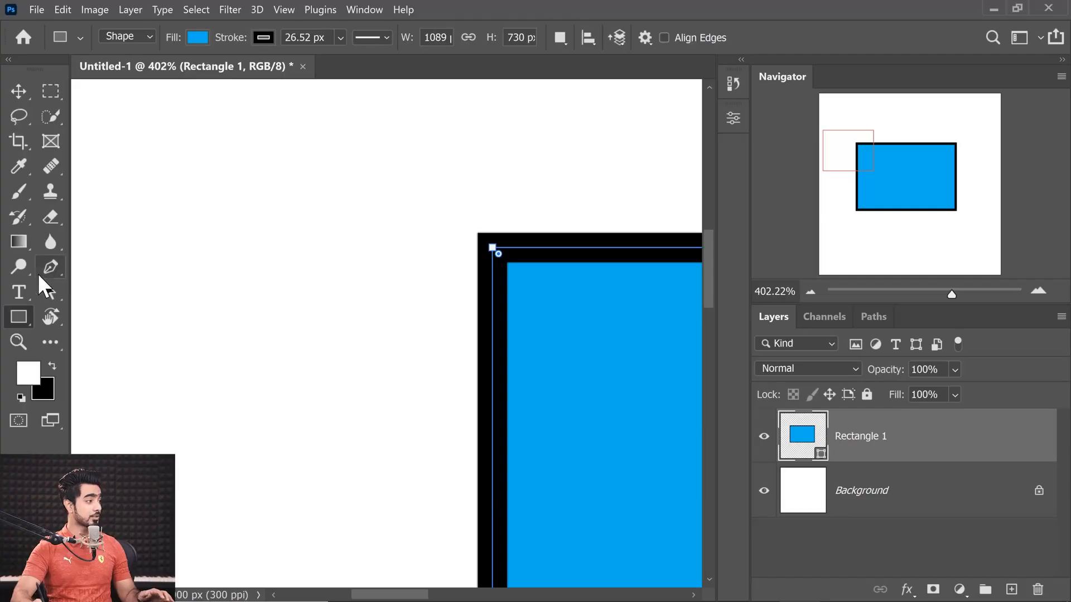
{"action": "left_click", "coordinate": [49, 268]}
{"action": "left_click", "coordinate": [297, 165]}
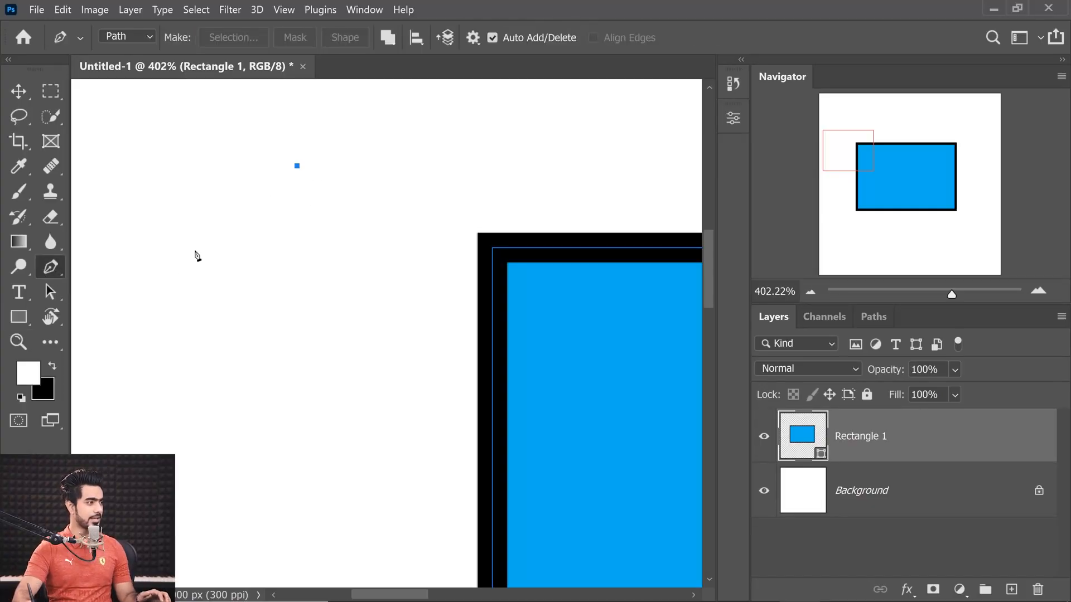
{"action": "left_click_drag", "start_coordinate": [191, 292], "coordinate": [190, 361]}
{"action": "left_click_drag", "start_coordinate": [256, 457], "coordinate": [237, 506]}
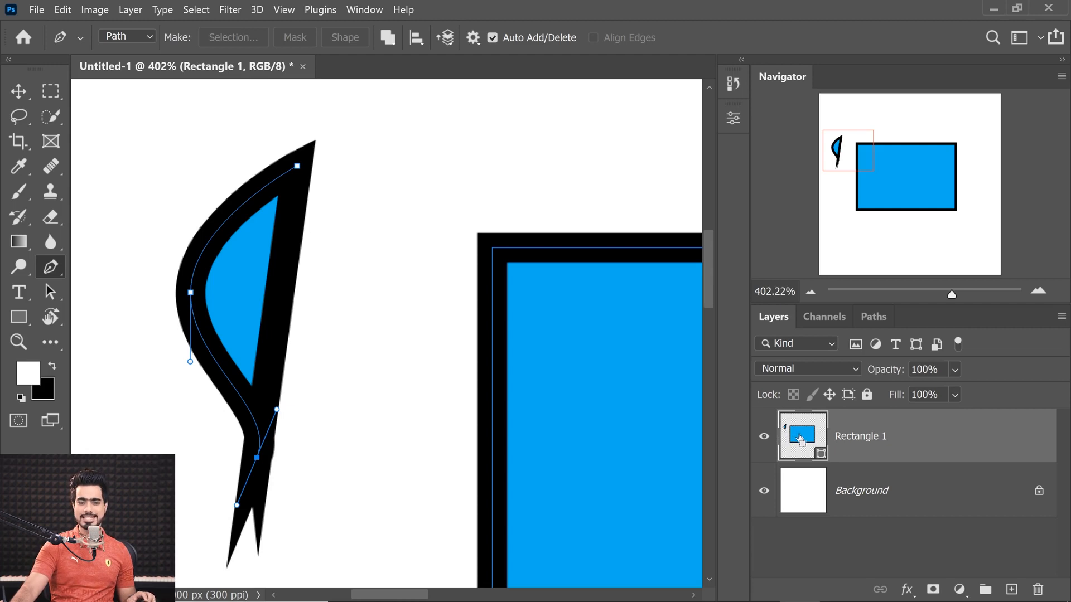
{"action": "key", "text": "ctrl+z"}
{"action": "key", "text": "ctrl+z"}
{"action": "key", "text": "ctrl+z"}
{"action": "key", "text": "ctrl+z"}
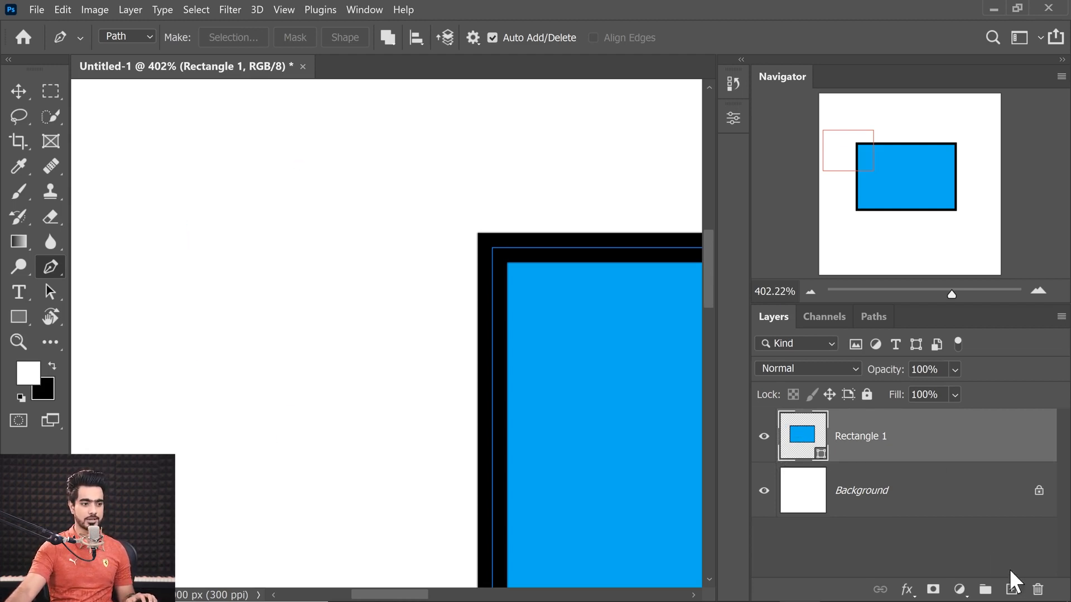
Add a new layer and draw an open S-shaped path with three anchor points beside the rectangle using the Pen tool
{"action": "left_click", "coordinate": [1011, 590]}
{"action": "left_click", "coordinate": [280, 161]}
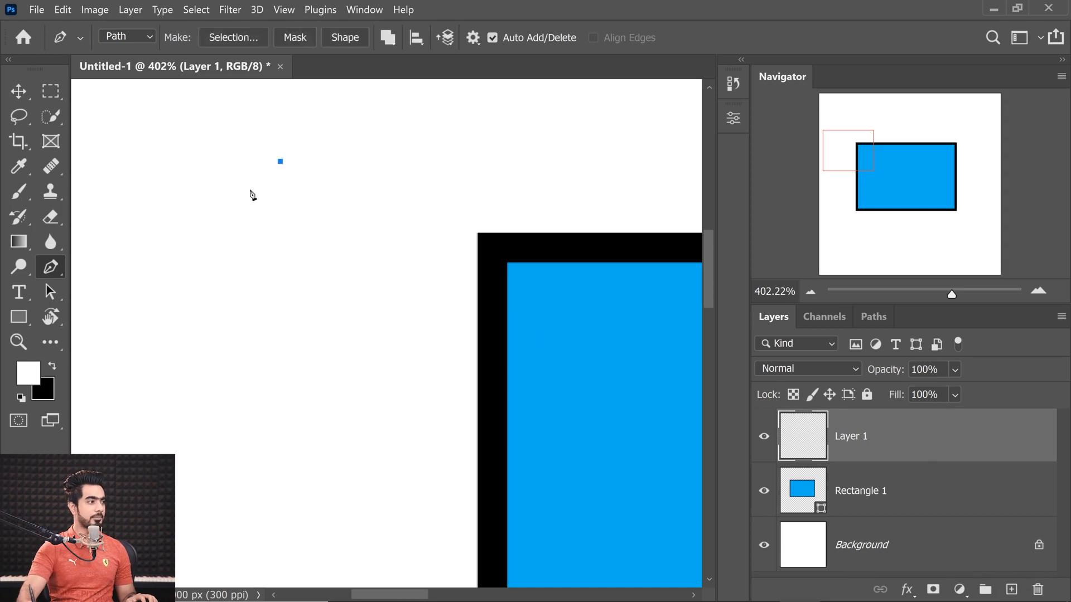
{"action": "left_click_drag", "start_coordinate": [205, 326], "coordinate": [216, 415]}
{"action": "left_click_drag", "start_coordinate": [312, 516], "coordinate": [283, 566]}
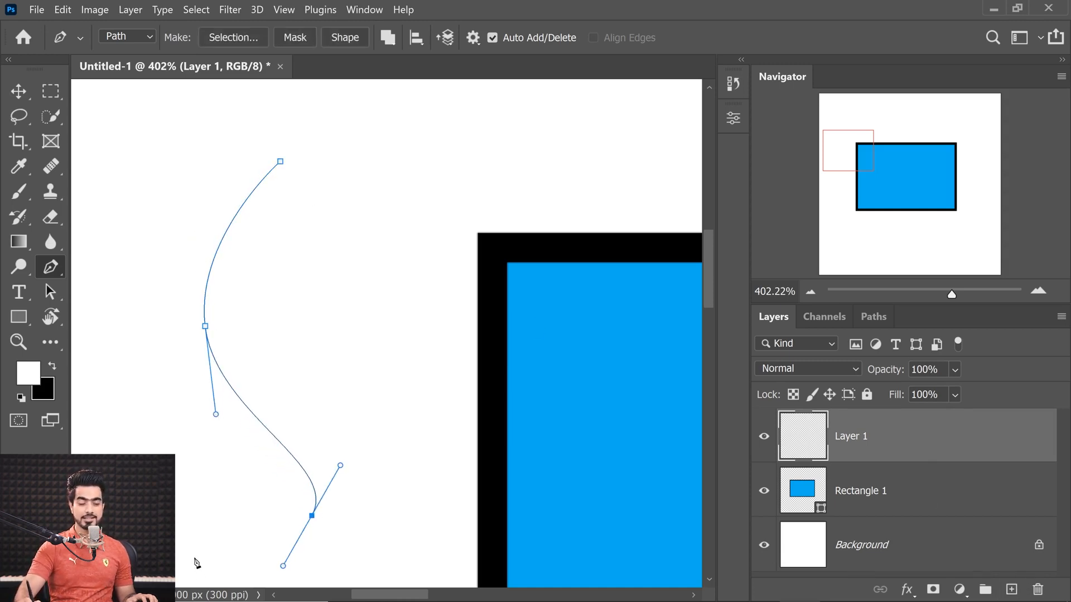
Fill the curved path with a bright red Solid Color fill layer
{"action": "left_click", "coordinate": [959, 589]}
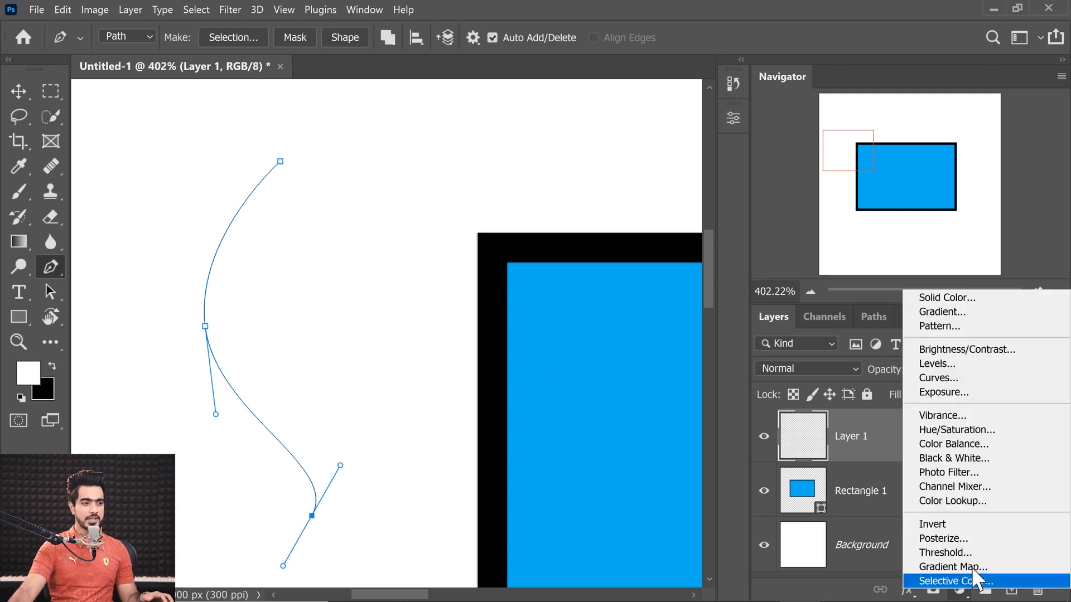
{"action": "left_click", "coordinate": [931, 298]}
{"action": "left_click", "coordinate": [740, 382]}
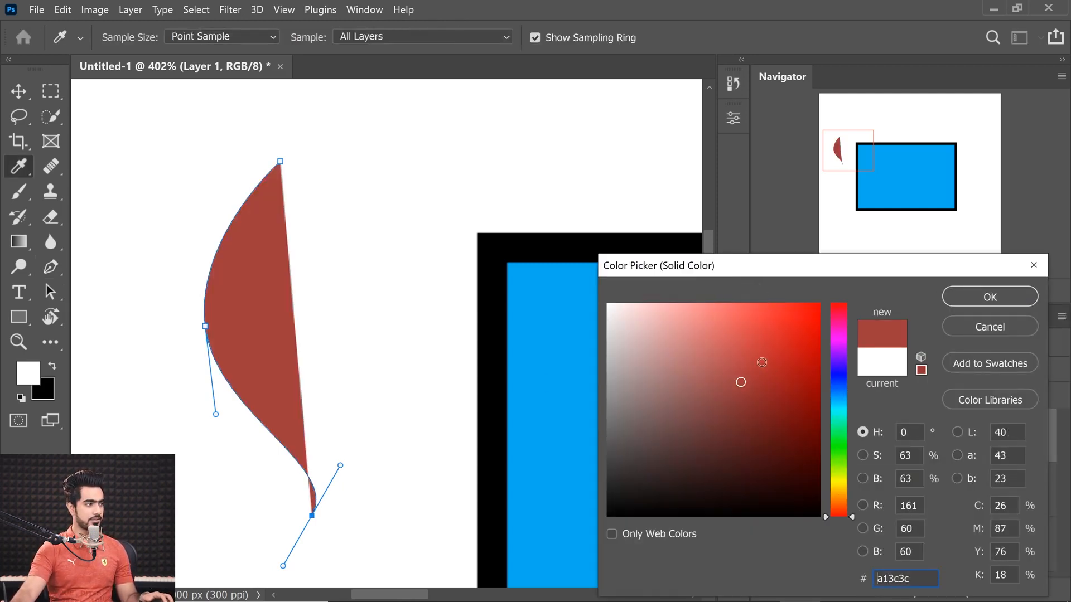
{"action": "mouse_move", "coordinate": [762, 363]}
{"action": "left_mouse_down"}
{"action": "mouse_move", "coordinate": [707, 330]}
{"action": "mouse_move", "coordinate": [762, 333]}
{"action": "left_mouse_up"}
{"action": "left_click", "coordinate": [974, 300]}
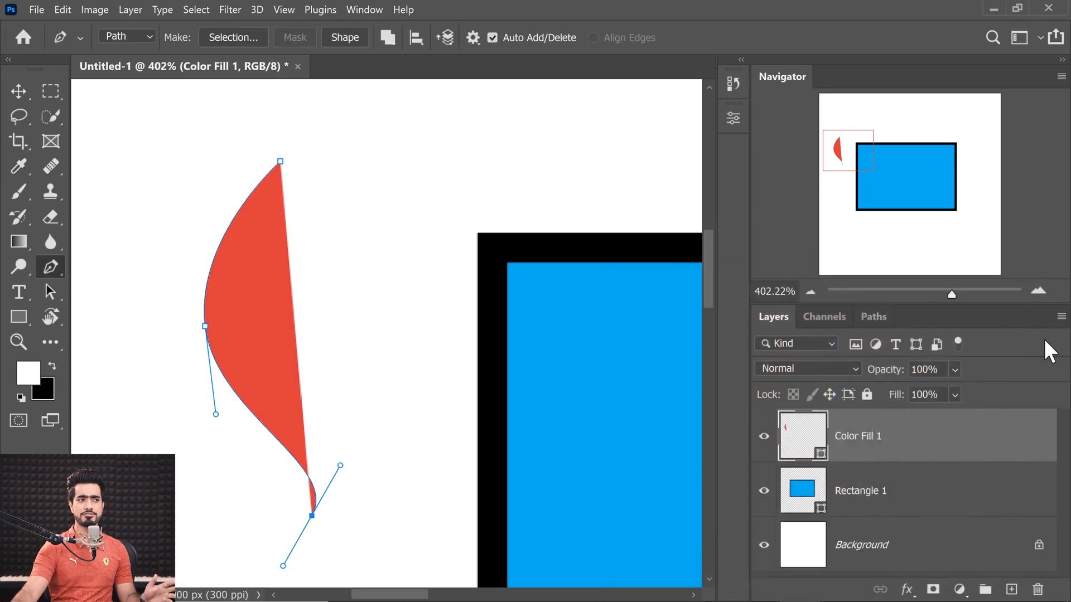
With the Rectangle tool, switch the drawing mode to Path and back to Shape for the red curve
{"action": "left_click", "coordinate": [18, 317]}
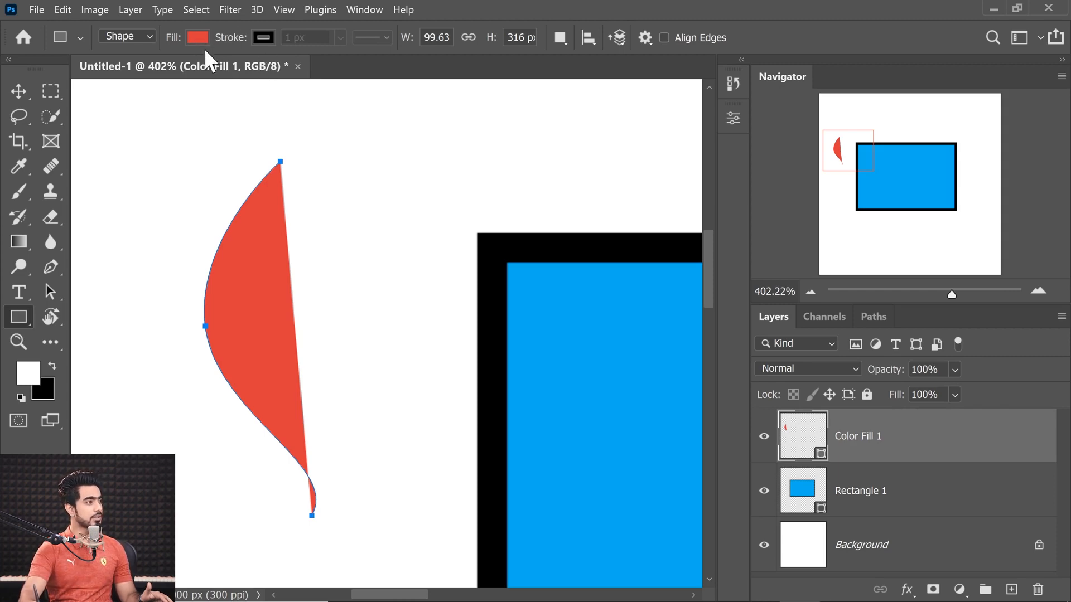
{"action": "left_click", "coordinate": [144, 37]}
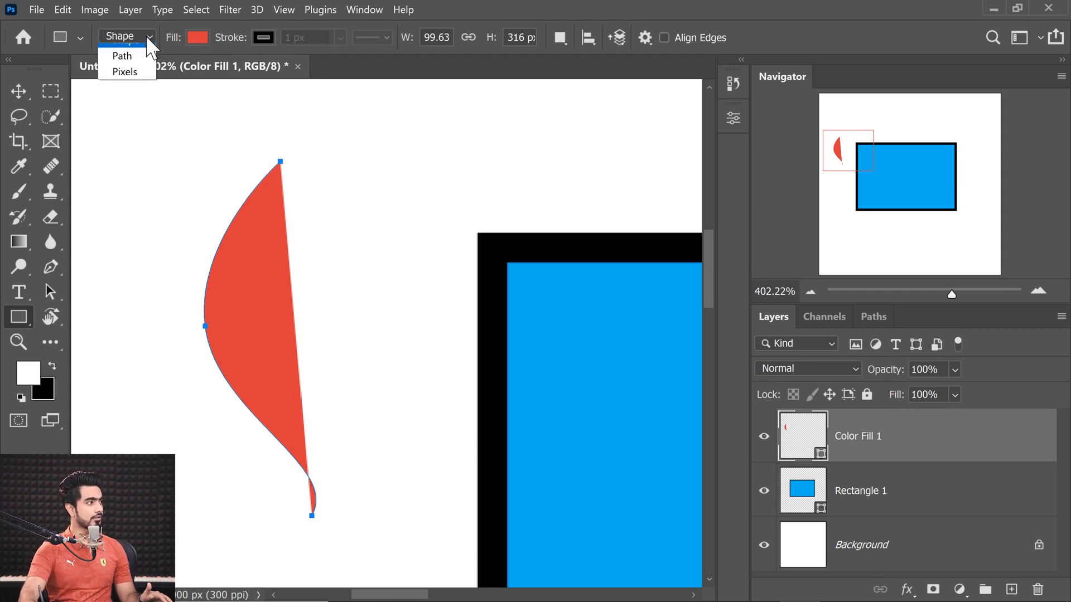
{"action": "left_click", "coordinate": [114, 69]}
{"action": "left_click", "coordinate": [127, 36]}
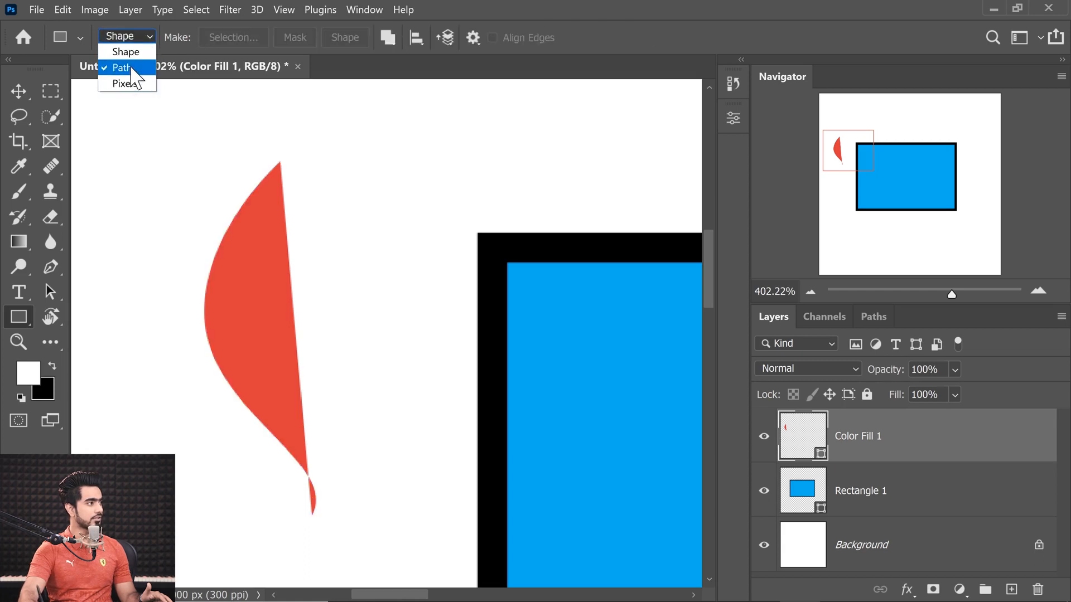
{"action": "left_click", "coordinate": [139, 51]}
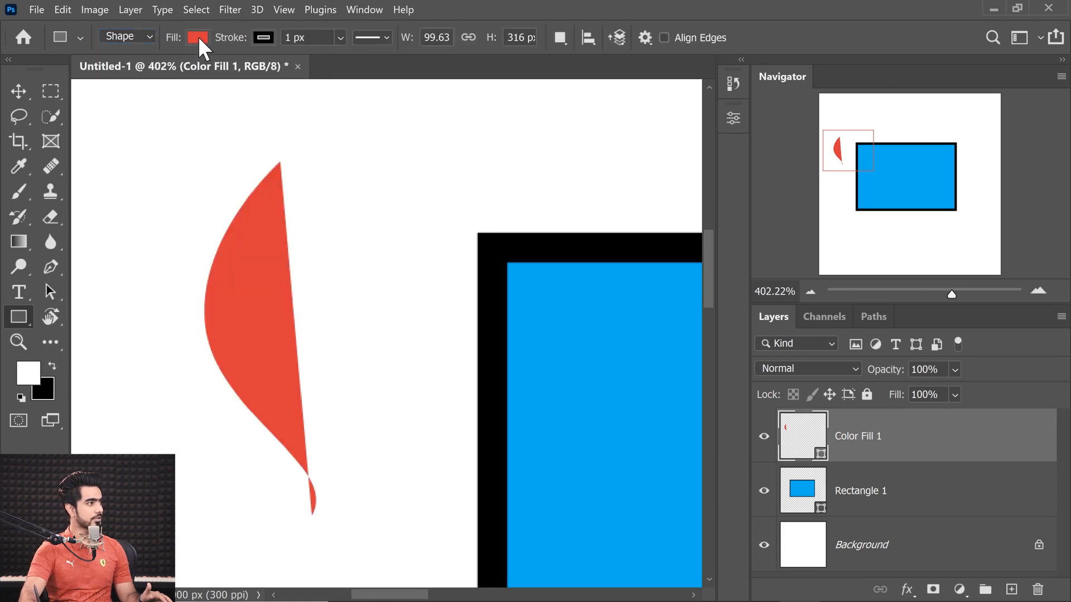
Remove the curve's fill, keep its black stroke and set the stroke width to 53.80 px
{"action": "left_click", "coordinate": [198, 36]}
{"action": "left_click", "coordinate": [103, 71]}
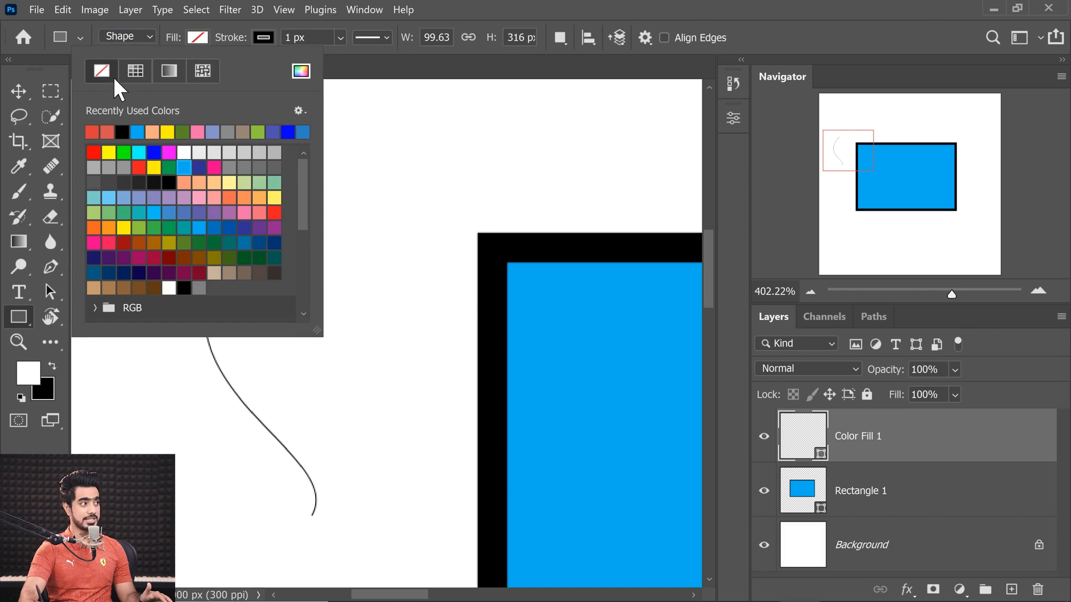
{"action": "left_click", "coordinate": [267, 37]}
{"action": "left_click", "coordinate": [270, 36]}
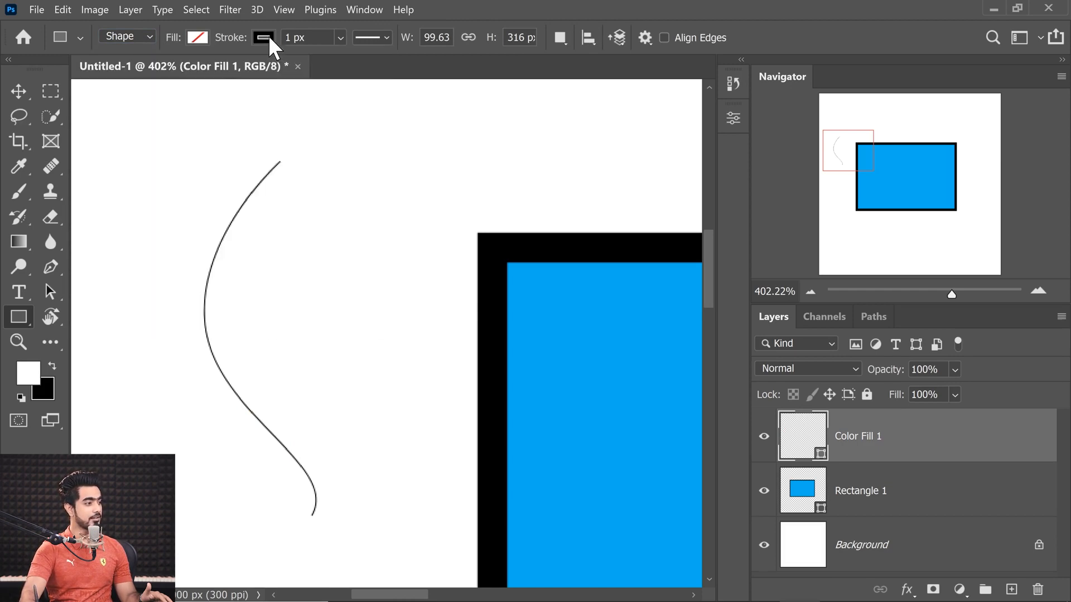
{"action": "left_click", "coordinate": [269, 36]}
{"action": "left_click", "coordinate": [267, 42]}
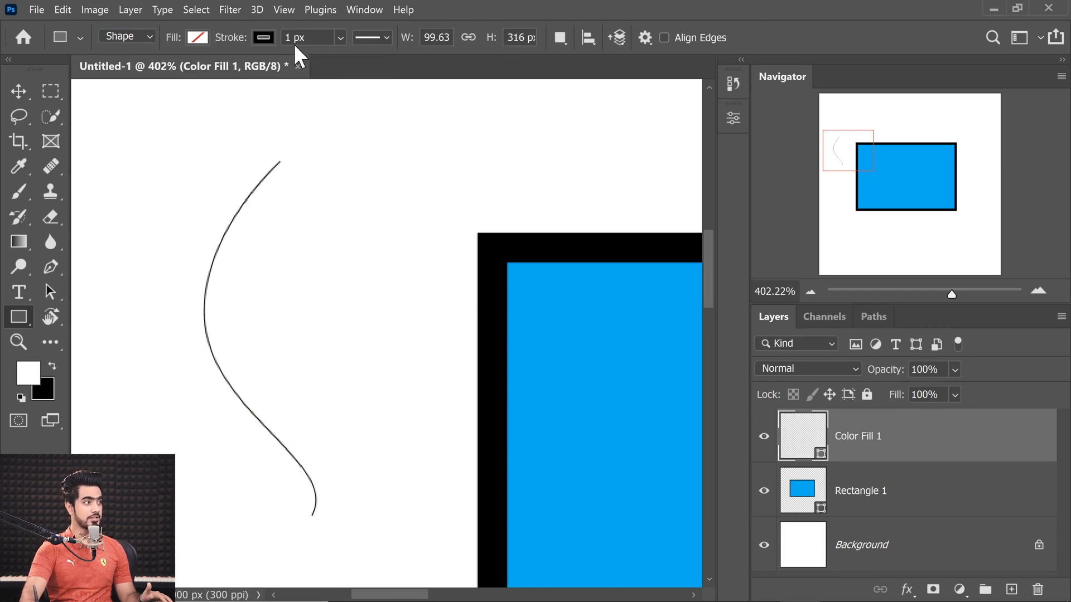
{"action": "left_click", "coordinate": [340, 37]}
{"action": "left_click_drag", "start_coordinate": [351, 64], "coordinate": [370, 56]}
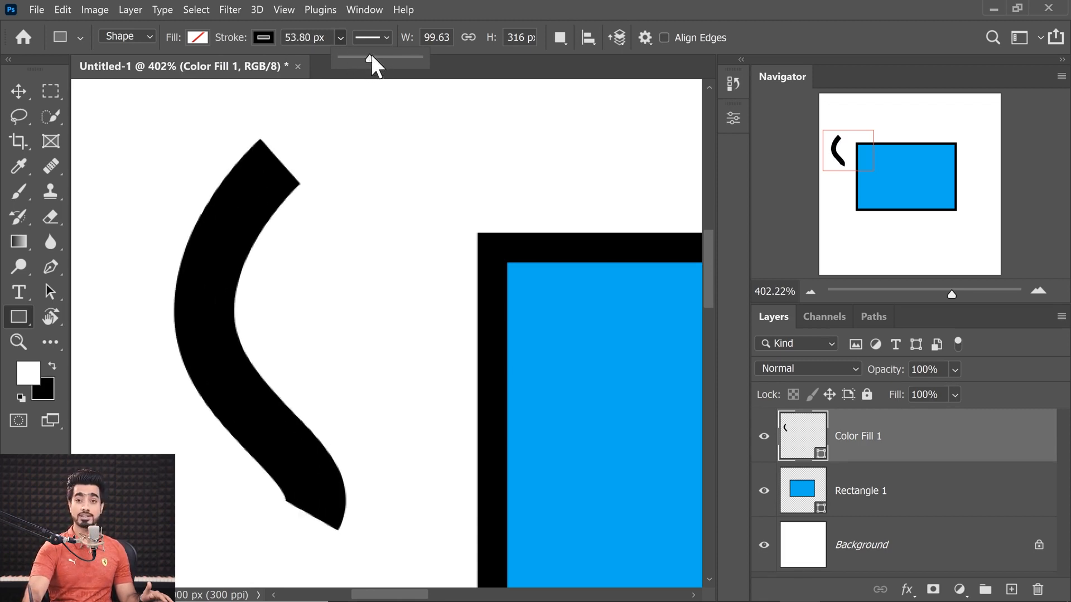
Look over the line cap choices for the curve and display its shape path outline on the canvas
{"action": "left_click", "coordinate": [385, 37]}
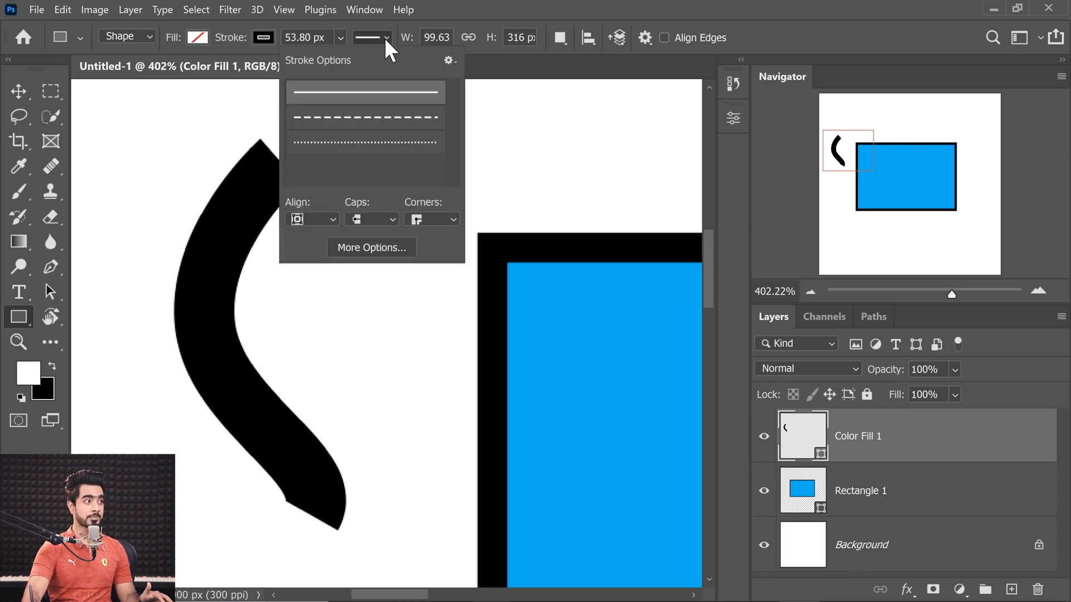
{"action": "left_click", "coordinate": [367, 219]}
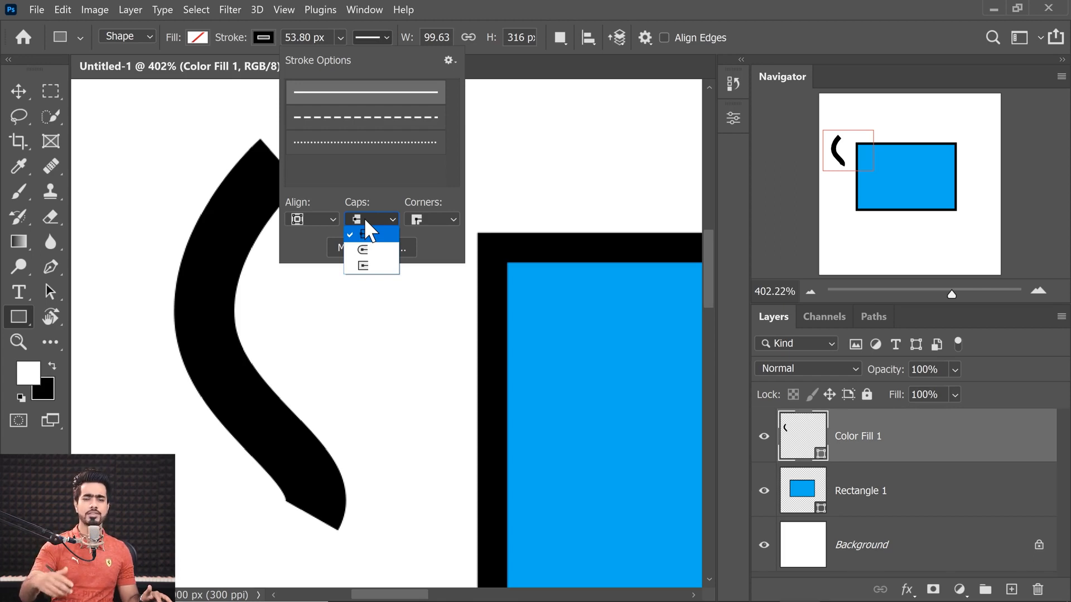
{"action": "left_click", "coordinate": [874, 319]}
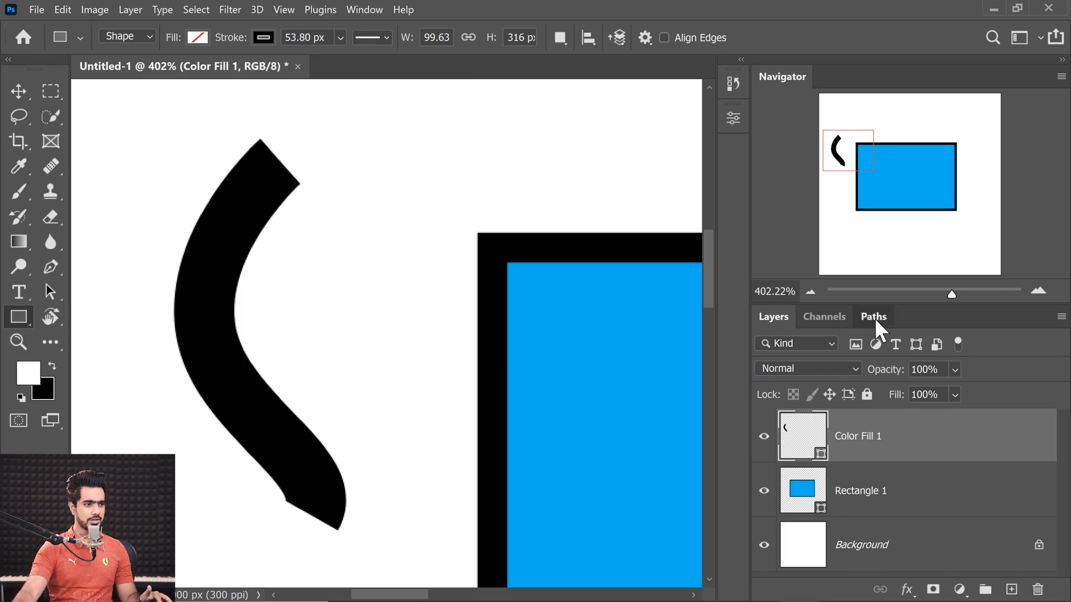
{"action": "left_click", "coordinate": [875, 323]}
{"action": "left_click", "coordinate": [807, 390]}
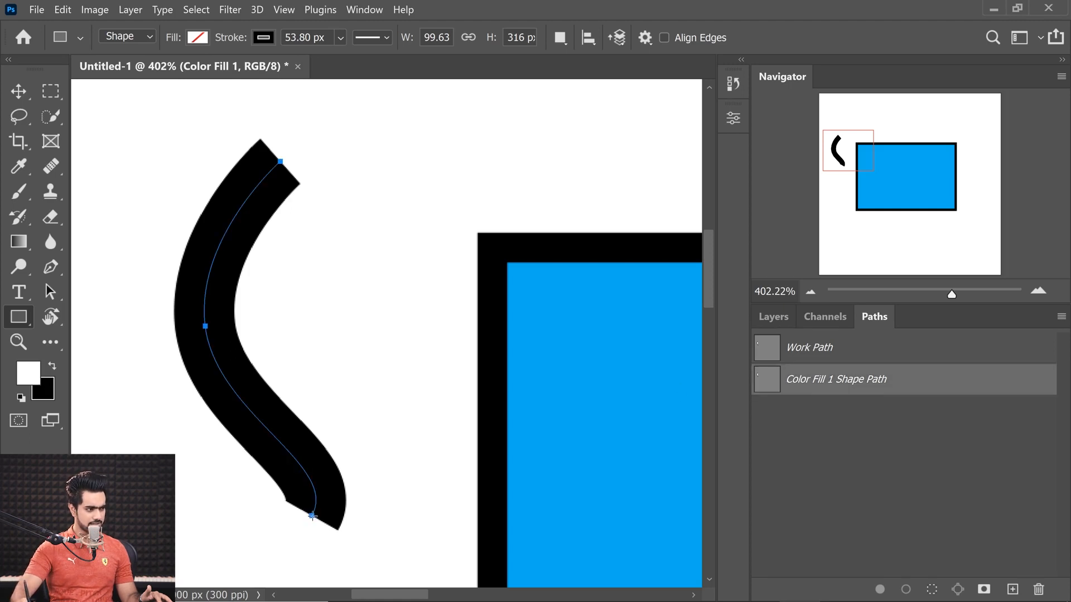
{"action": "left_click", "coordinate": [773, 317]}
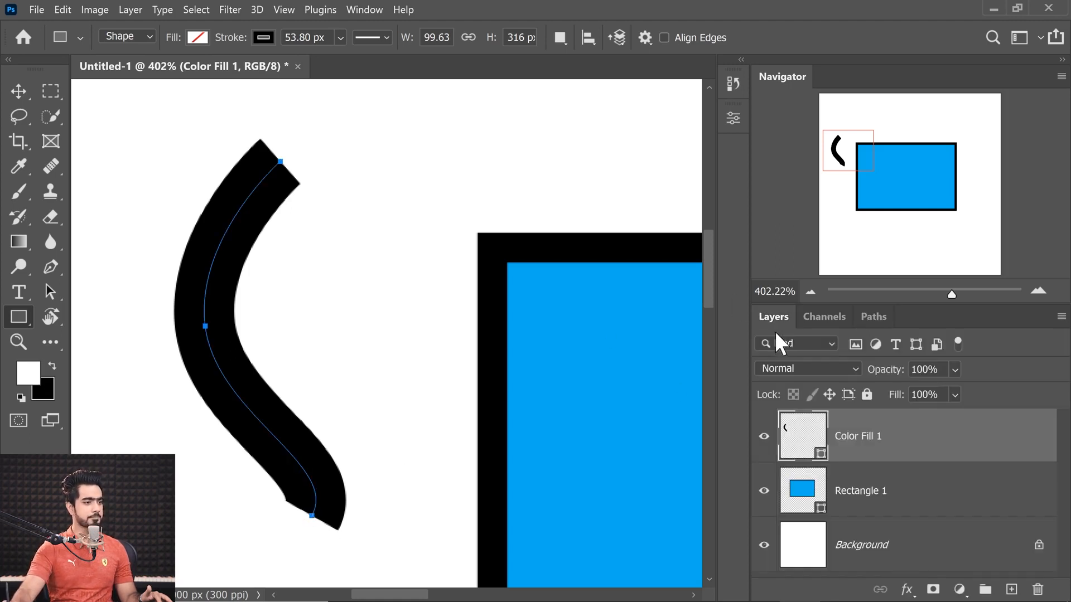
Set the curve's stroke caps to round
{"action": "left_click", "coordinate": [383, 37]}
{"action": "left_click", "coordinate": [390, 220]}
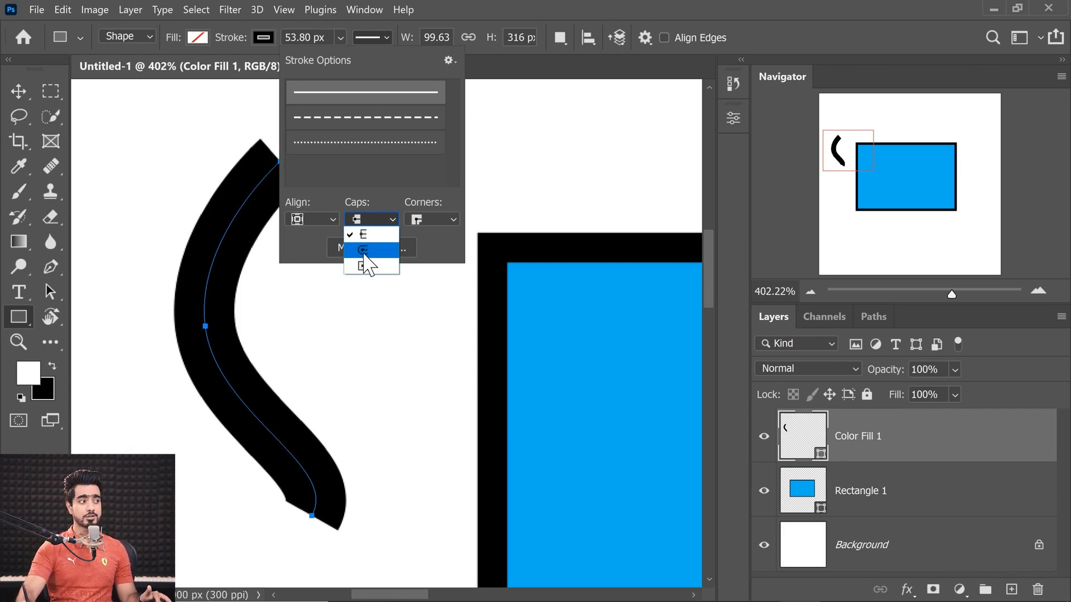
{"action": "left_click", "coordinate": [365, 249]}
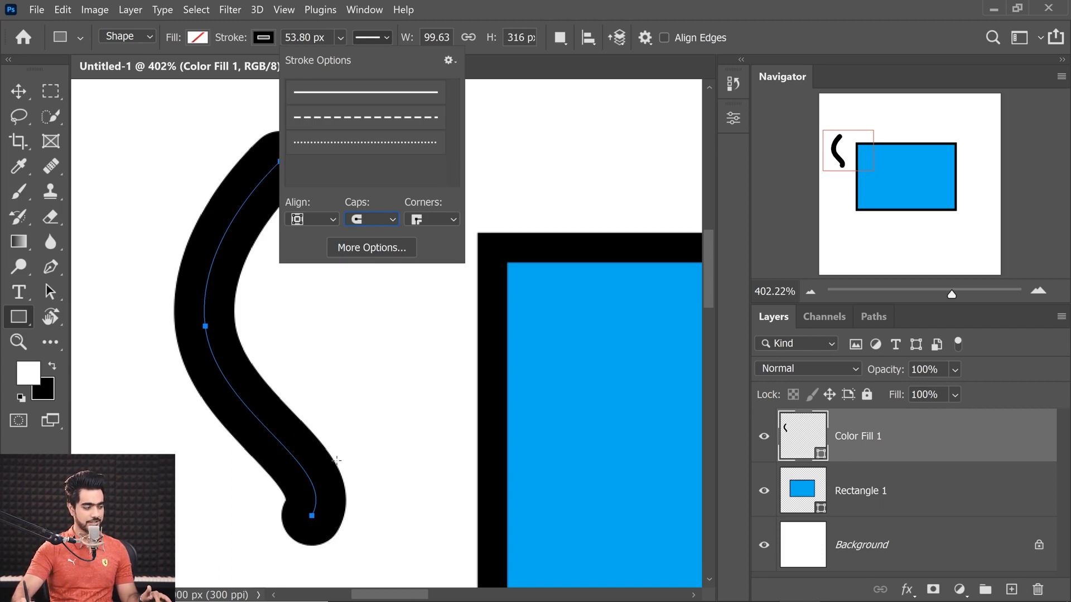
{"action": "left_click", "coordinate": [387, 39]}
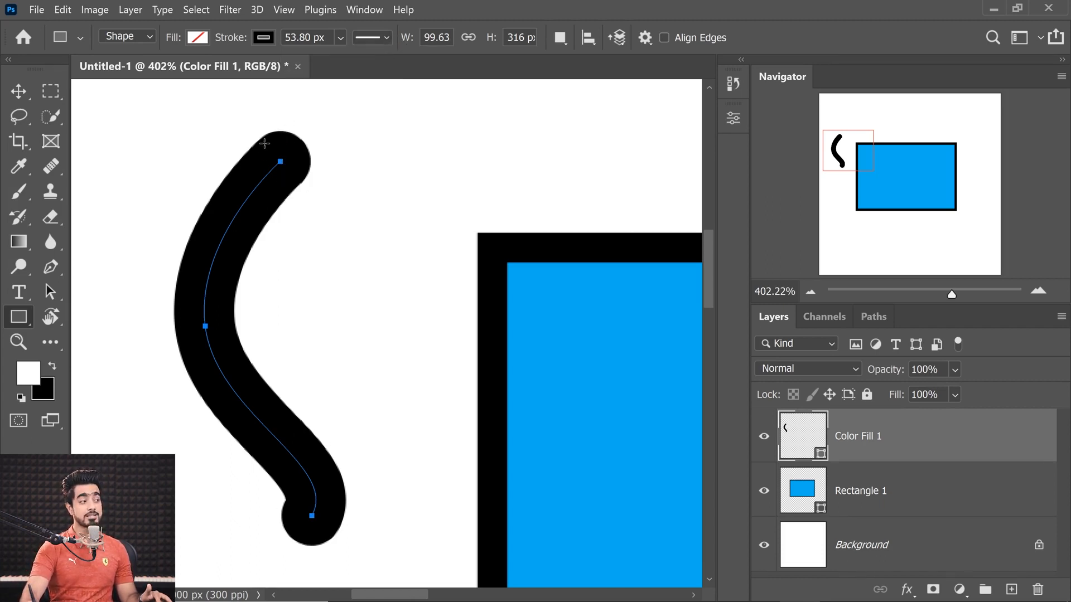
Set the curve's stroke caps to square, extending beyond the path's endpoints
{"action": "left_click", "coordinate": [377, 38]}
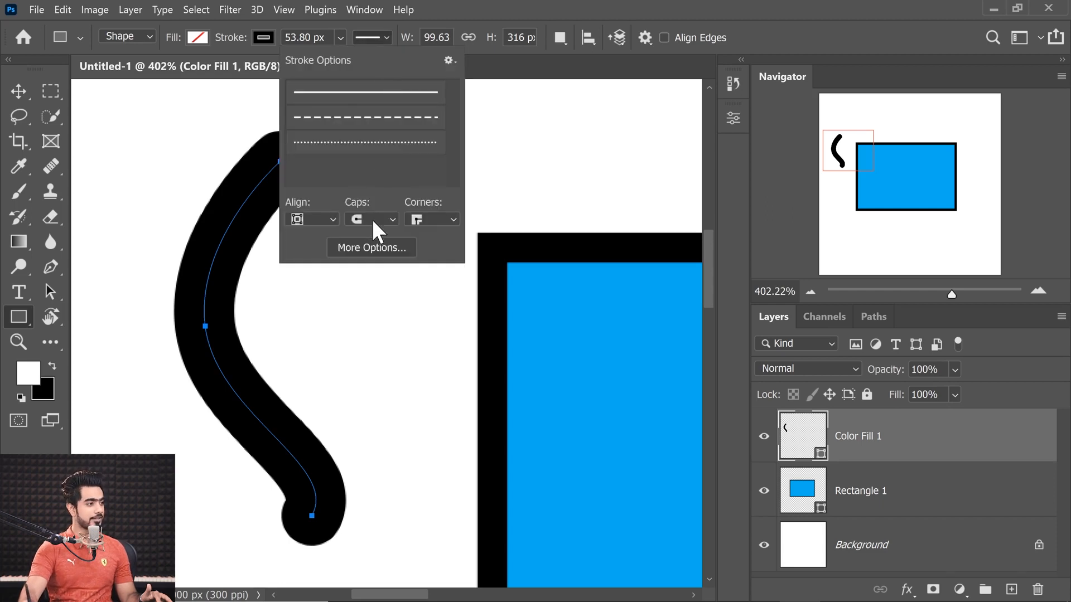
{"action": "left_click", "coordinate": [375, 221]}
{"action": "left_click", "coordinate": [366, 266]}
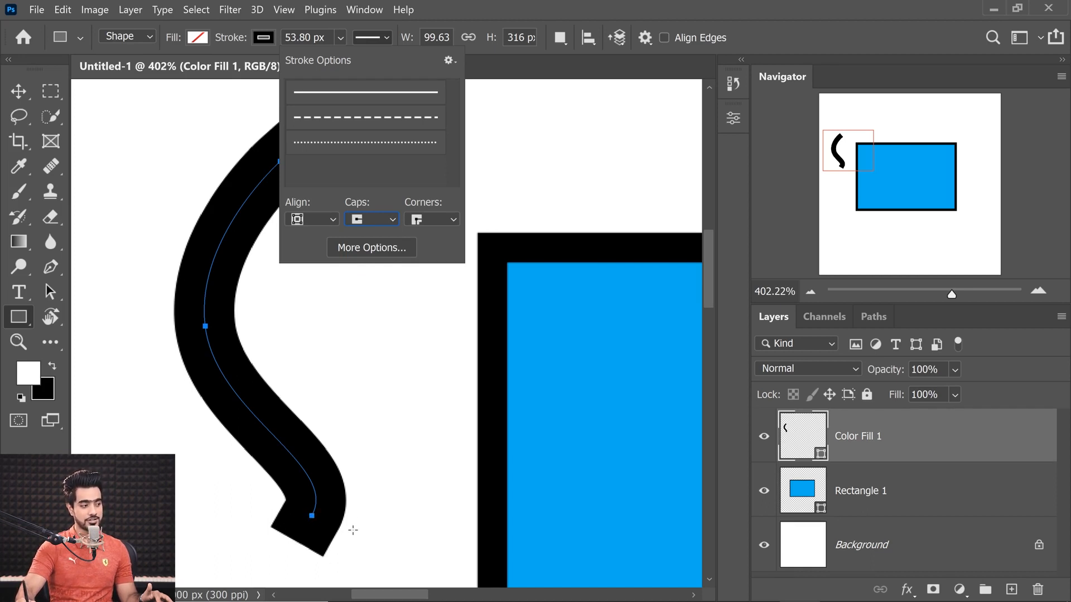
{"action": "left_click", "coordinate": [385, 221]}
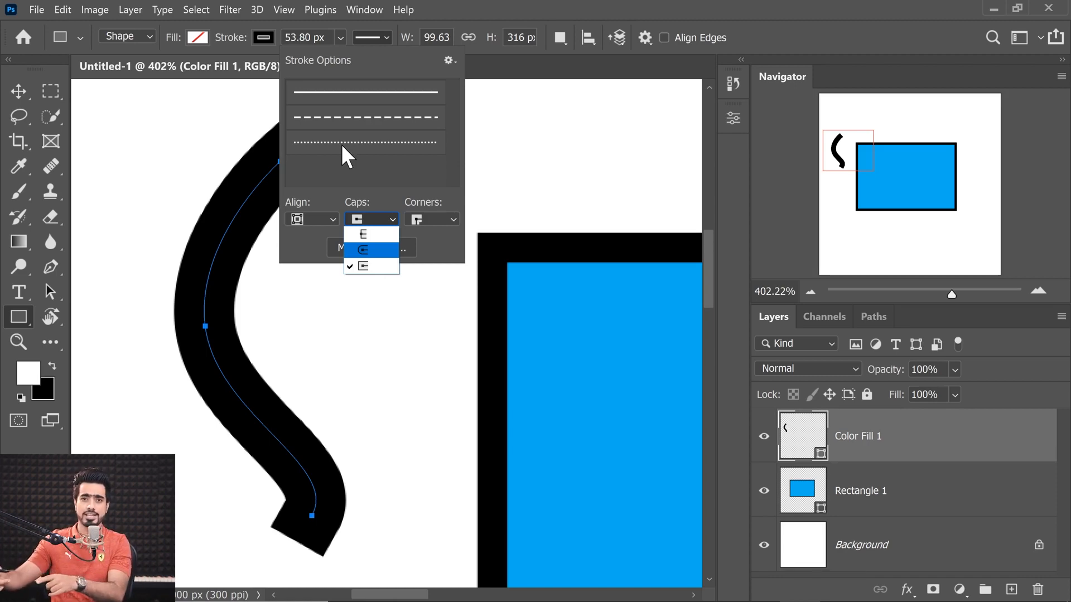
{"action": "left_click", "coordinate": [371, 39]}
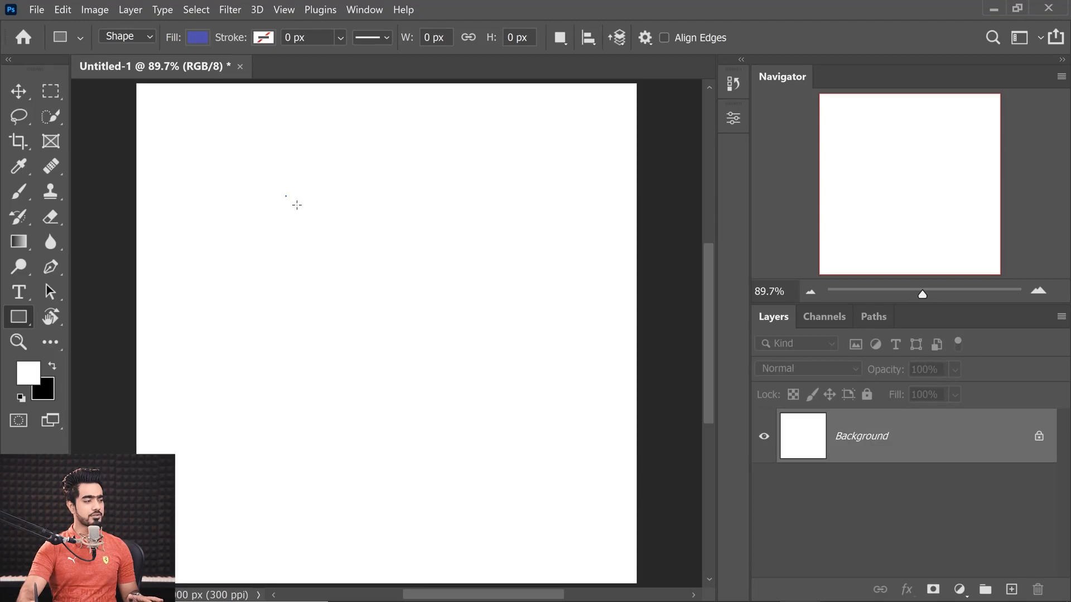
Draw a violet-blue square about 870 px wide on the blank canvas and delete its layer
{"action": "left_click_drag", "start_coordinate": [296, 205], "coordinate": [564, 275]}
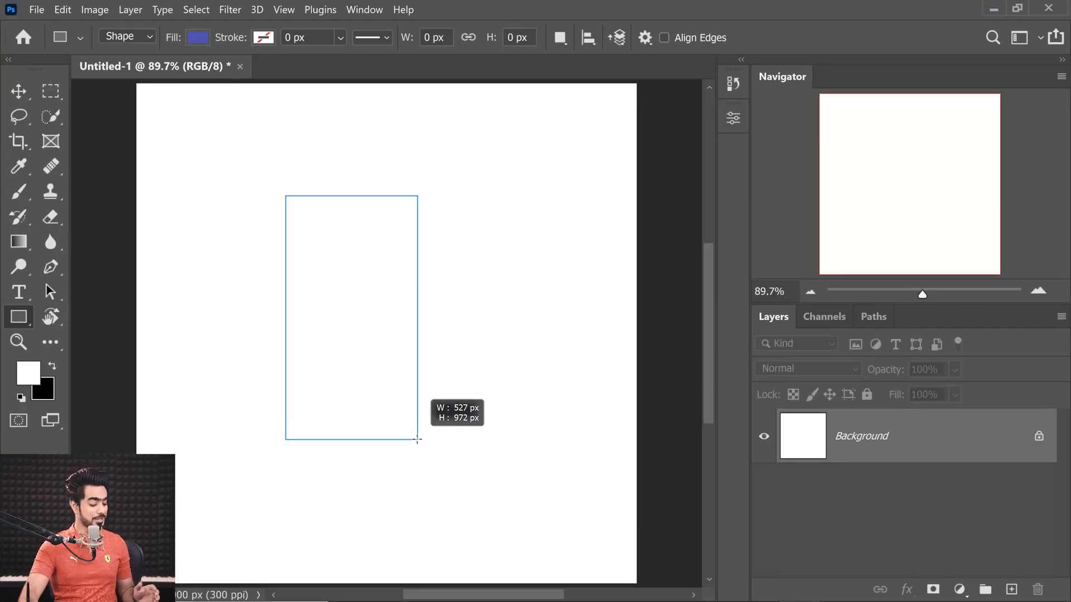
{"action": "left_click_drag", "start_coordinate": [417, 440], "coordinate": [441, 358]}
{"action": "mouse_move", "coordinate": [453, 368]}
{"action": "left_mouse_down"}
{"action": "mouse_move", "coordinate": [556, 457]}
{"action": "mouse_move", "coordinate": [472, 379]}
{"action": "mouse_move", "coordinate": [496, 446]}
{"action": "mouse_move", "coordinate": [510, 420]}
{"action": "left_mouse_up"}
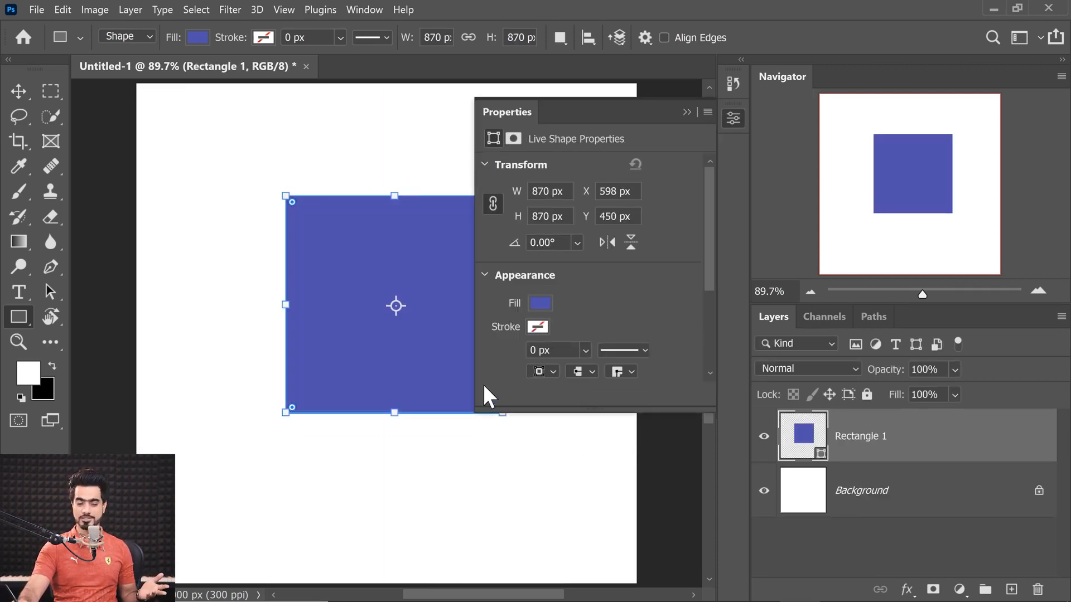
{"action": "left_click", "coordinate": [687, 112]}
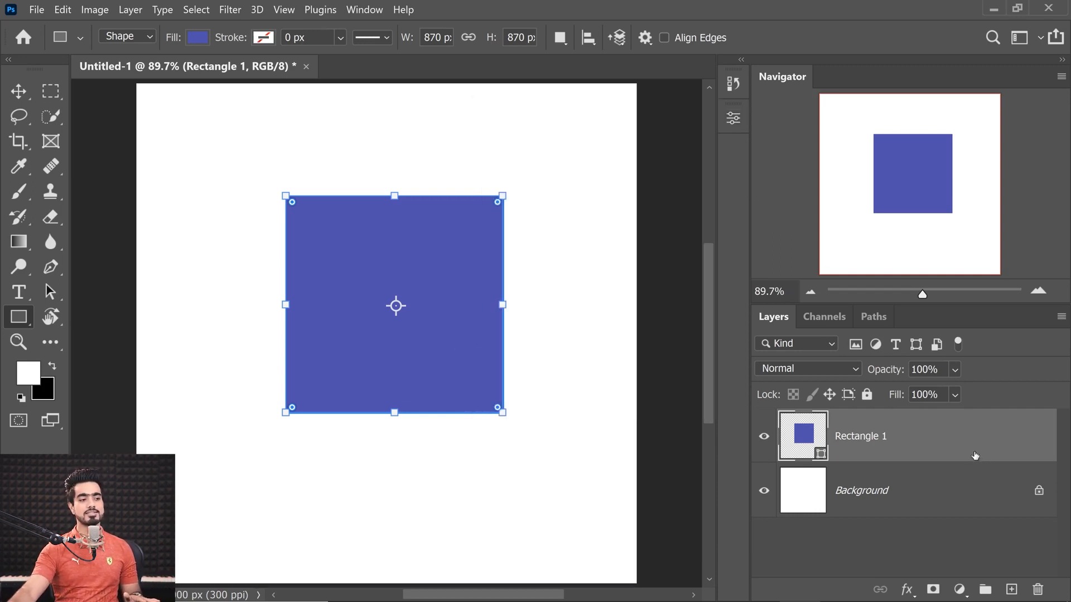
{"action": "left_click_drag", "start_coordinate": [976, 427], "coordinate": [1037, 590]}
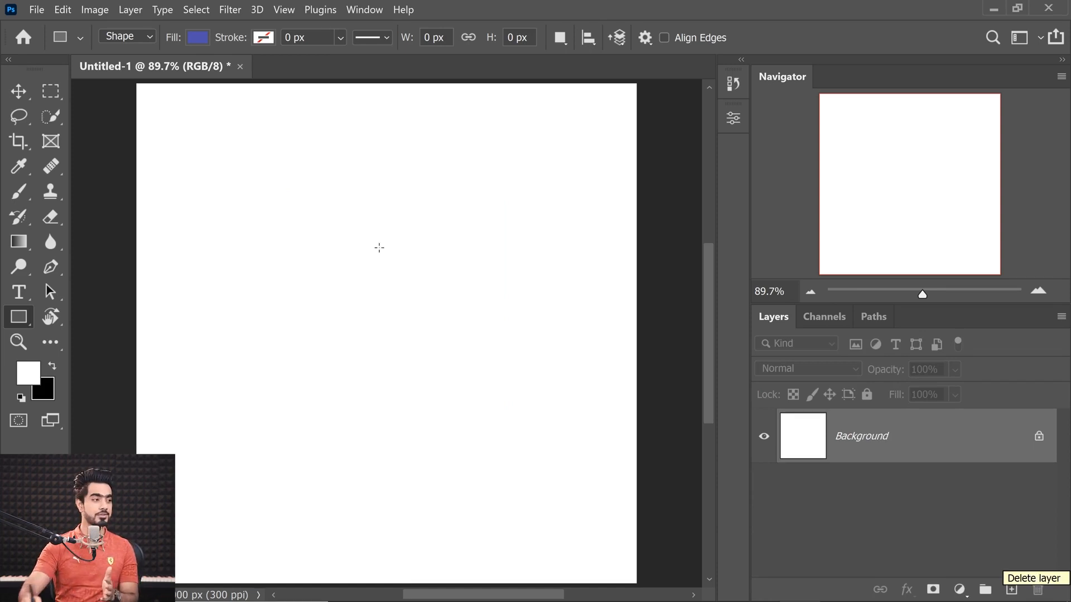
Draw a violet-blue rectangle about 1301 by 1025 px across the canvas and delete its layer
{"action": "left_click_drag", "start_coordinate": [216, 177], "coordinate": [542, 433]}
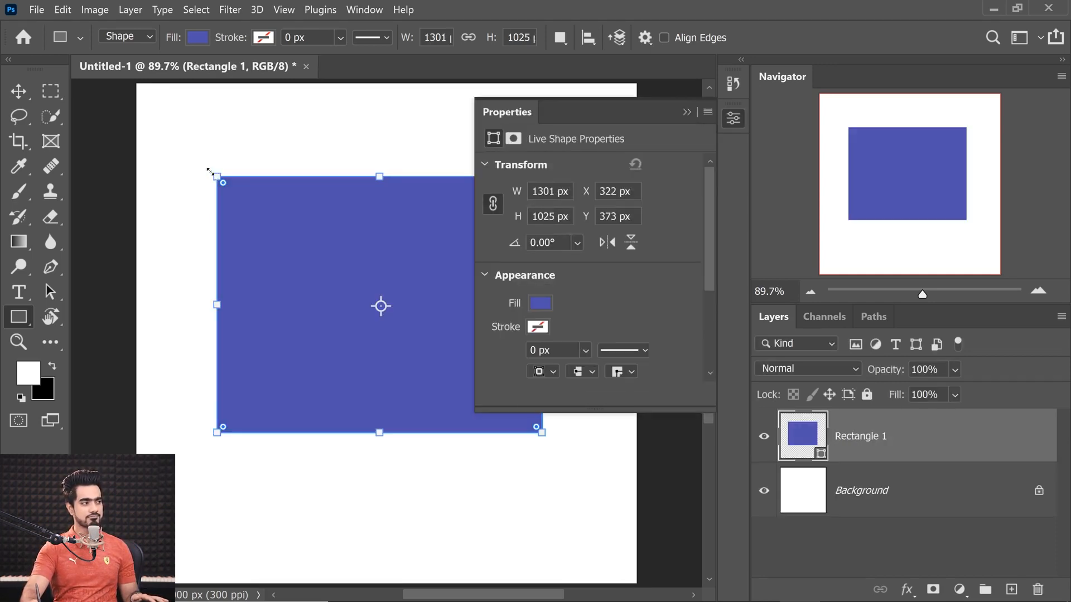
{"action": "left_click_drag", "start_coordinate": [870, 443], "coordinate": [1038, 590]}
{"action": "left_click", "coordinate": [686, 112]}
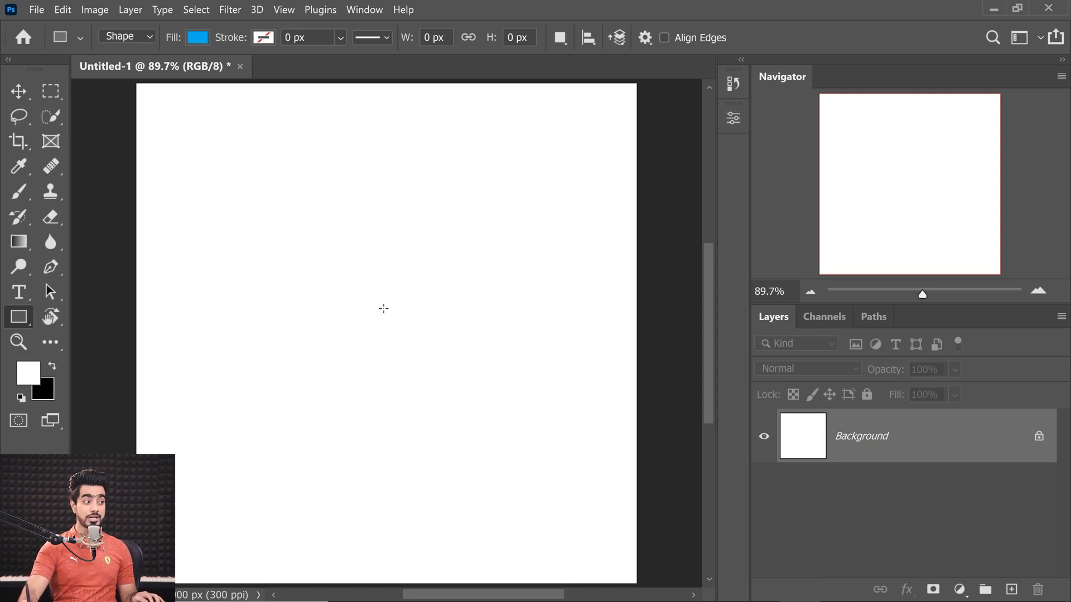
Draw a light blue rectangle about 1209 by 1109 px outward from the canvas center and delete its layer
{"action": "left_click_drag", "start_coordinate": [383, 309], "coordinate": [419, 318]}
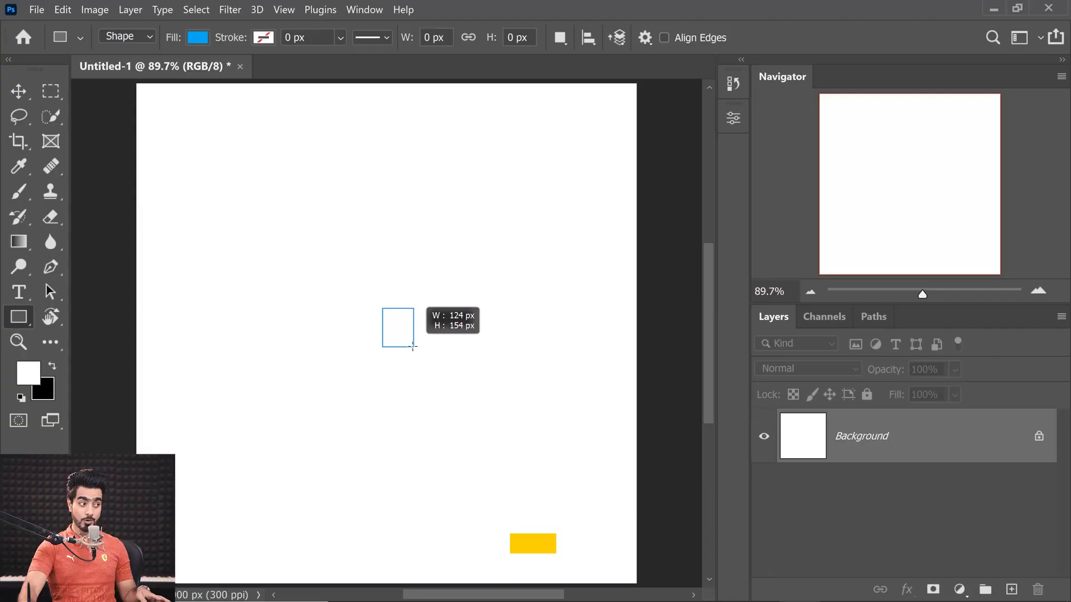
{"action": "left_click_drag", "start_coordinate": [411, 348], "coordinate": [533, 446]}
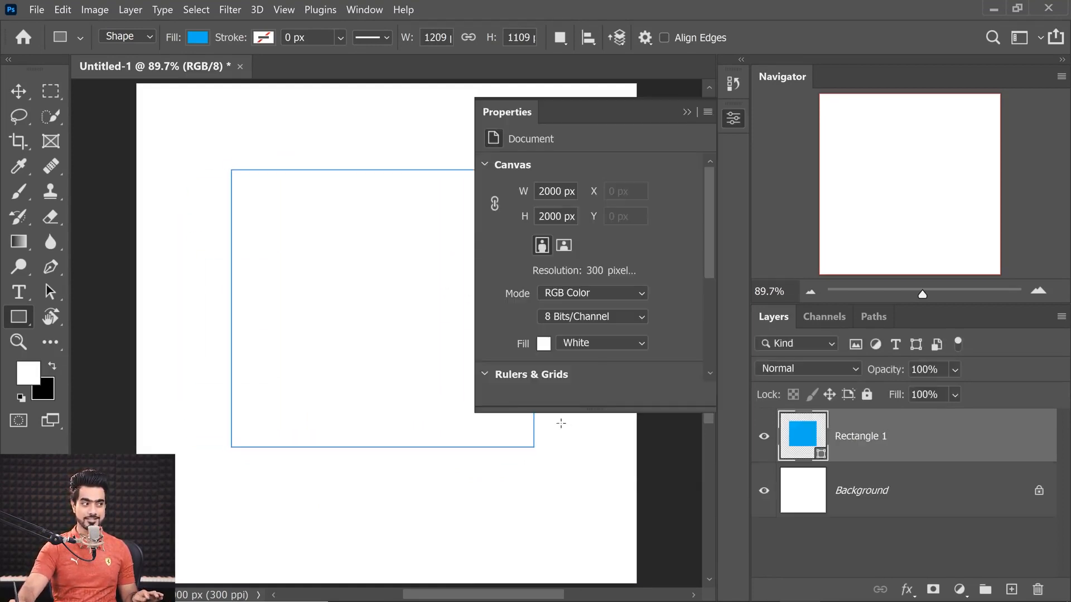
{"action": "left_click", "coordinate": [687, 112]}
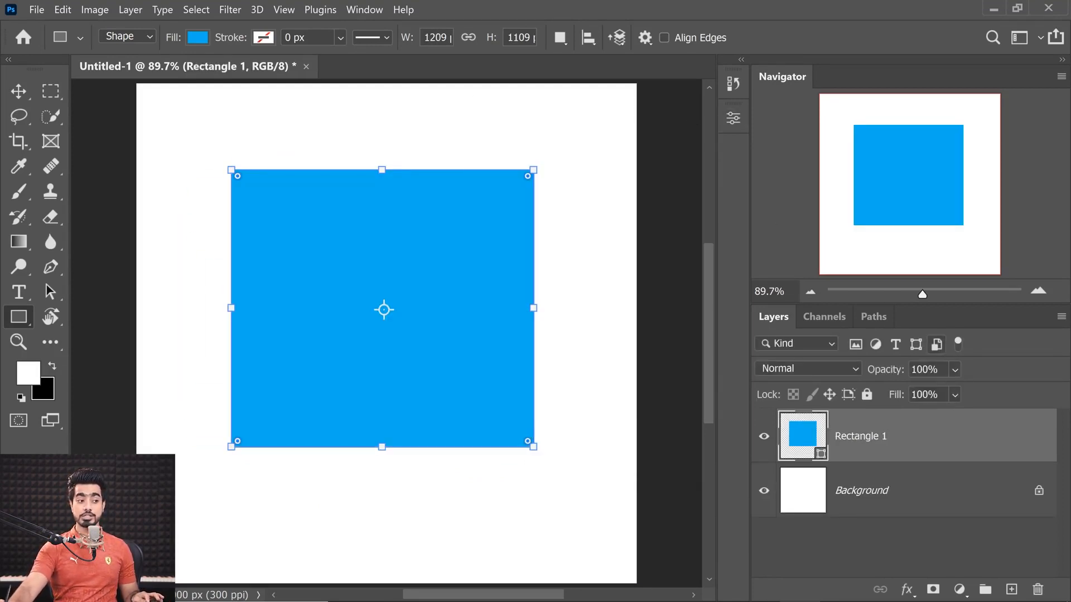
{"action": "left_click_drag", "start_coordinate": [859, 436], "coordinate": [1038, 589]}
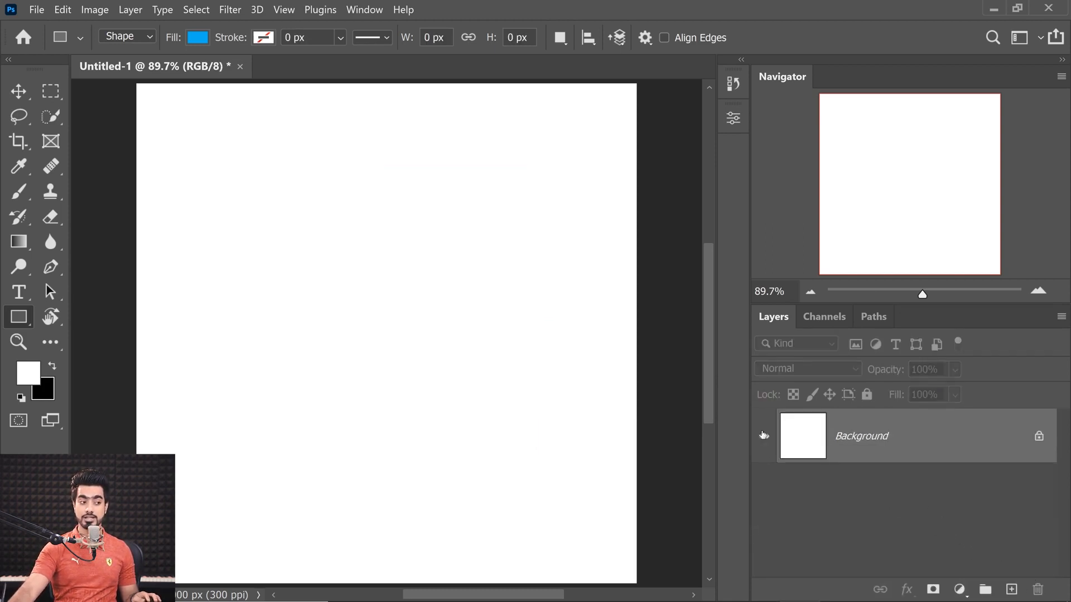
{"action": "key", "text": "alt"}
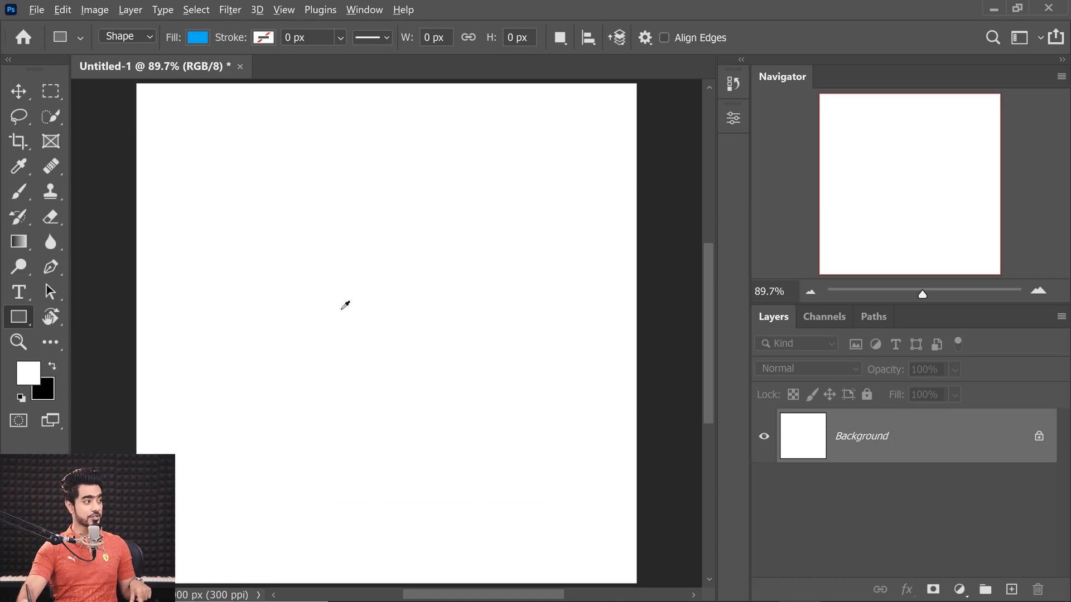
{"action": "left_click", "coordinate": [352, 278], "text": "alt"}
{"action": "left_click_drag", "start_coordinate": [354, 275], "coordinate": [465, 346]}
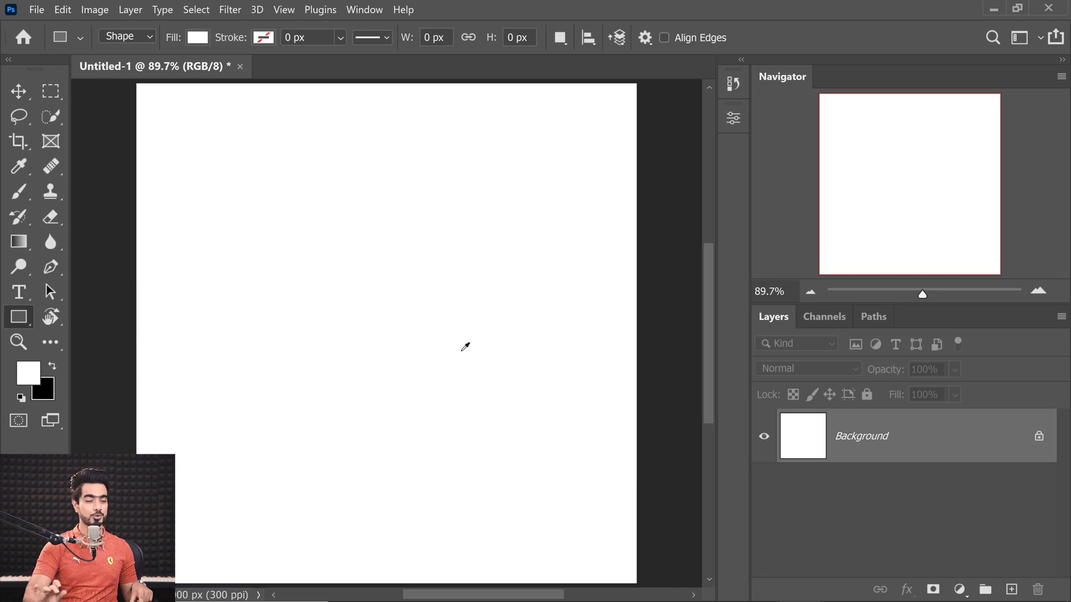
Set the shape fill to the pure blue swatch
{"action": "left_click", "coordinate": [199, 38]}
{"action": "left_click", "coordinate": [156, 152]}
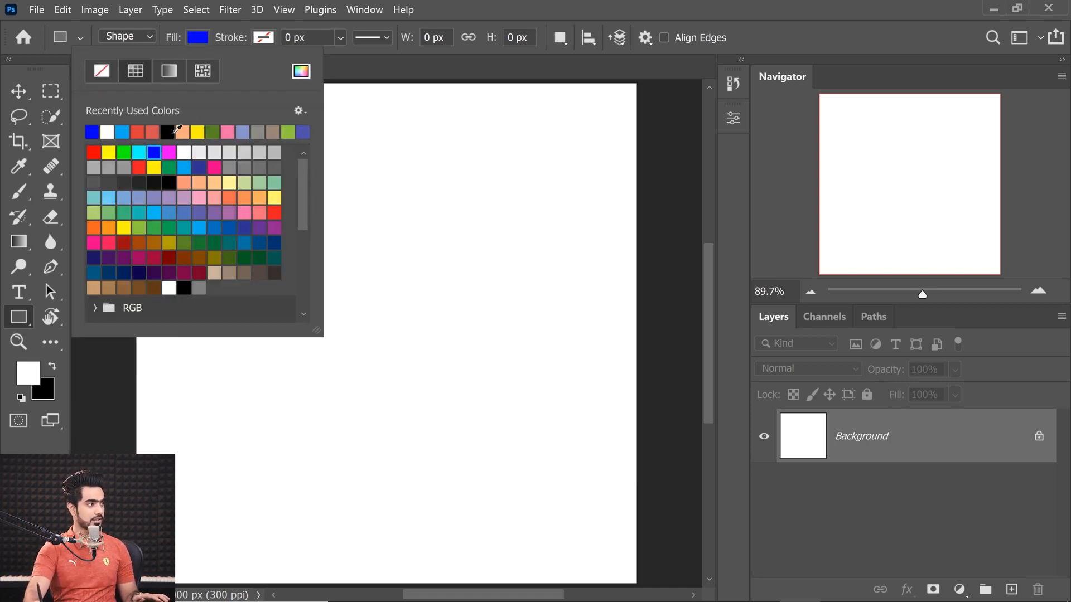
{"action": "left_click", "coordinate": [225, 25]}
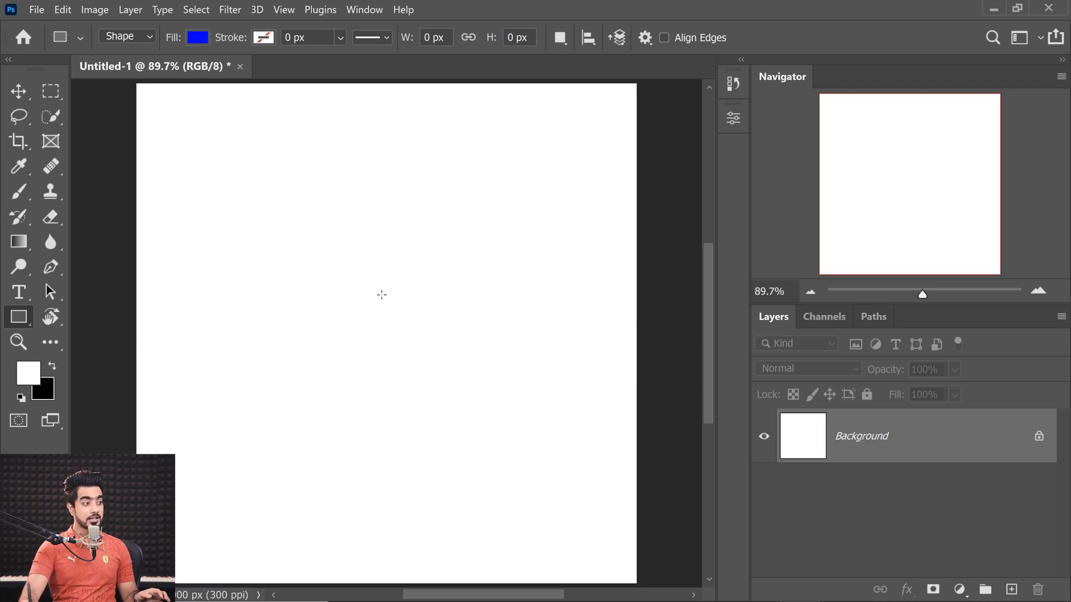
Draw a pure blue rectangle about 802 by 433 px outward from the canvas center and delete its layer
{"action": "left_click_drag", "start_coordinate": [388, 303], "coordinate": [488, 358]}
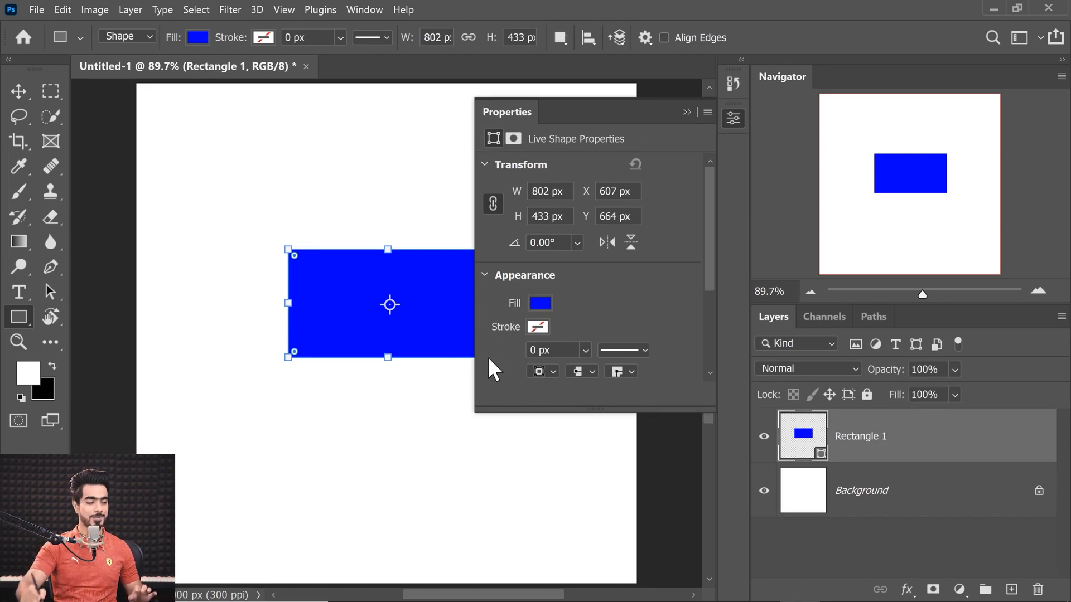
{"action": "left_click", "coordinate": [687, 112]}
{"action": "left_click_drag", "start_coordinate": [993, 433], "coordinate": [1036, 586]}
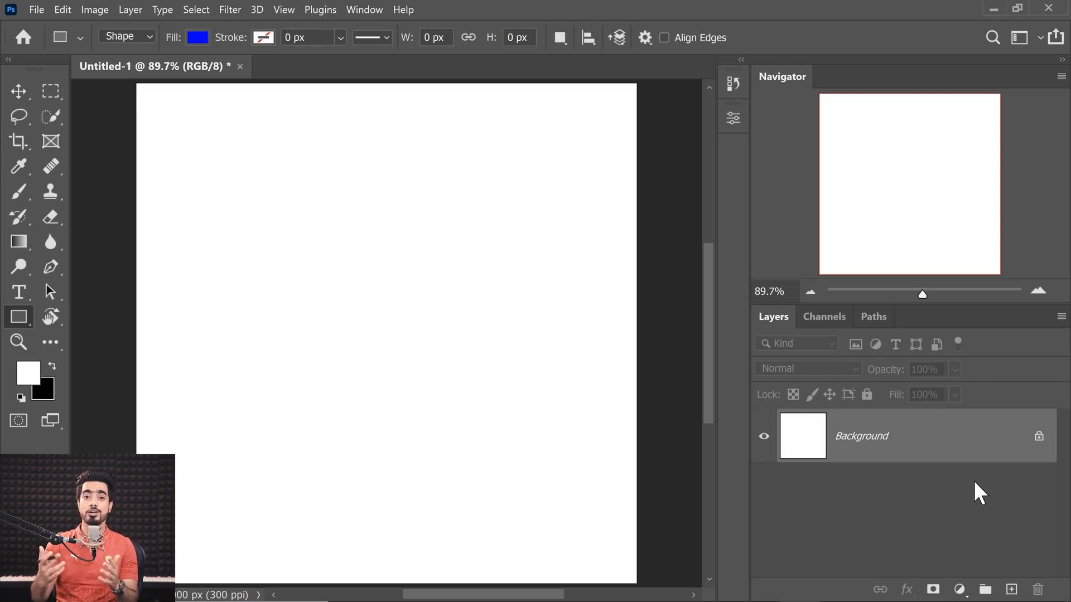
Create a new blank print document from the A4 preset, 210 x 297 mm at 300 ppi
{"action": "left_click", "coordinate": [35, 8]}
{"action": "left_click", "coordinate": [44, 27]}
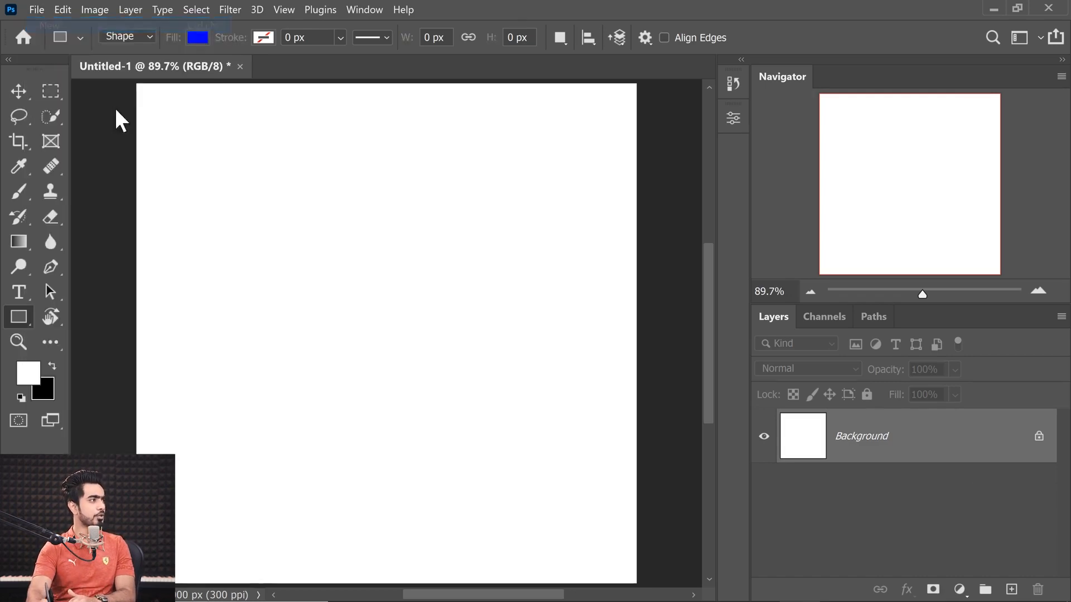
{"action": "left_click", "coordinate": [274, 47]}
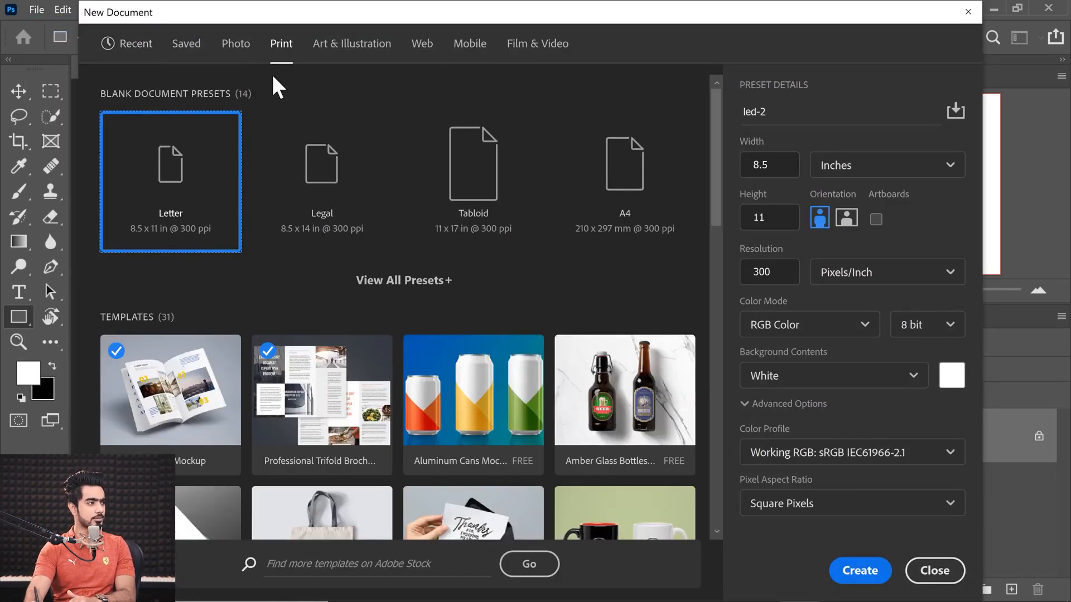
{"action": "left_click", "coordinate": [414, 270]}
{"action": "left_click", "coordinate": [625, 159]}
{"action": "left_click", "coordinate": [867, 573]}
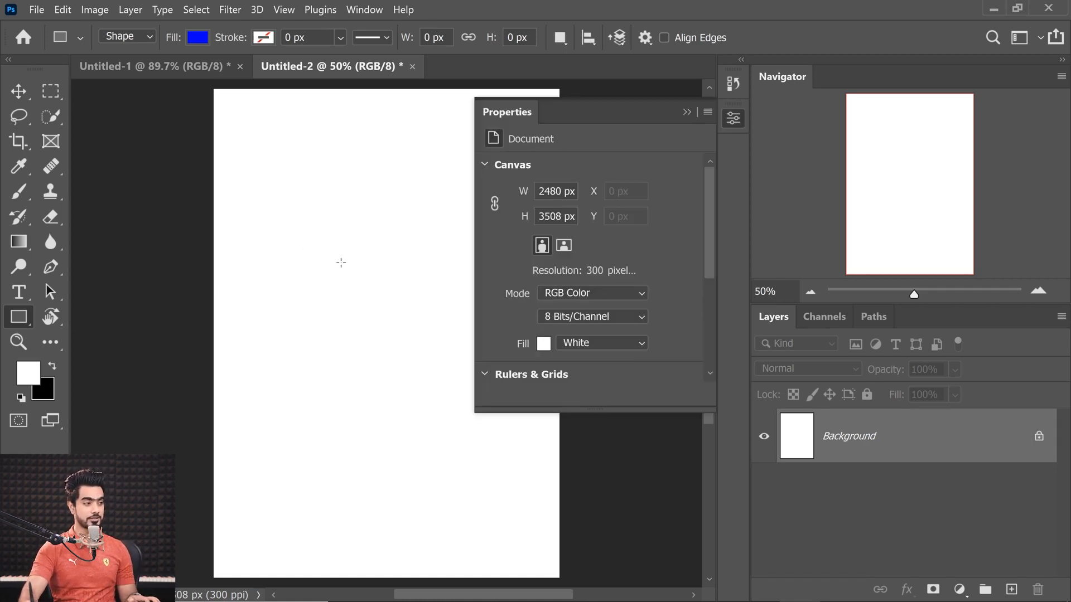
Create a blue rectangle of exactly 3 in by 3 in on the blank A4 page, without the From Center option
{"action": "left_click", "coordinate": [356, 267]}
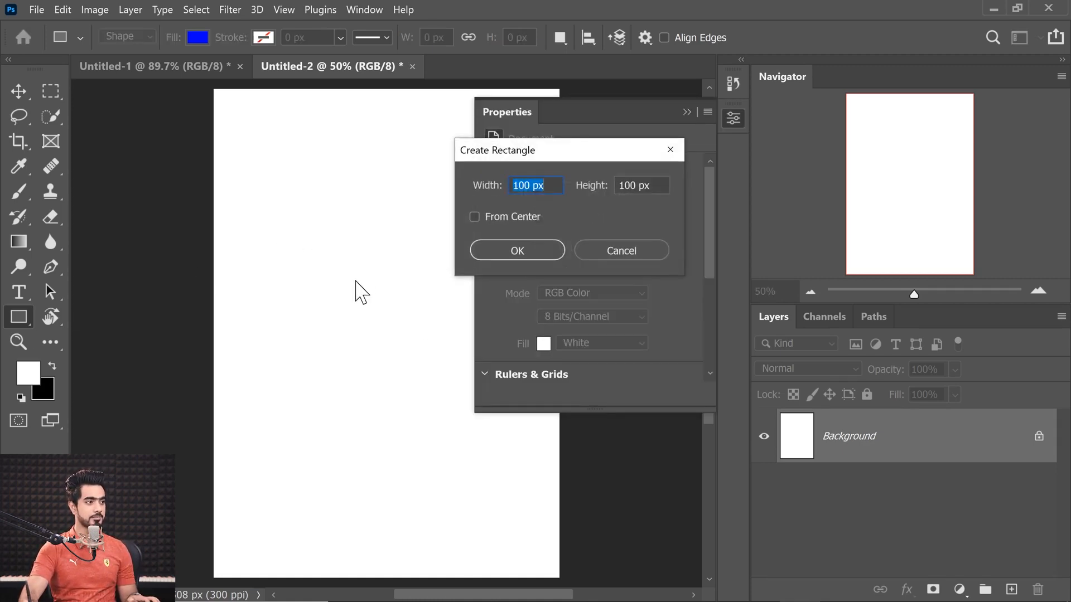
{"action": "left_click_drag", "start_coordinate": [365, 191], "coordinate": [369, 196]}
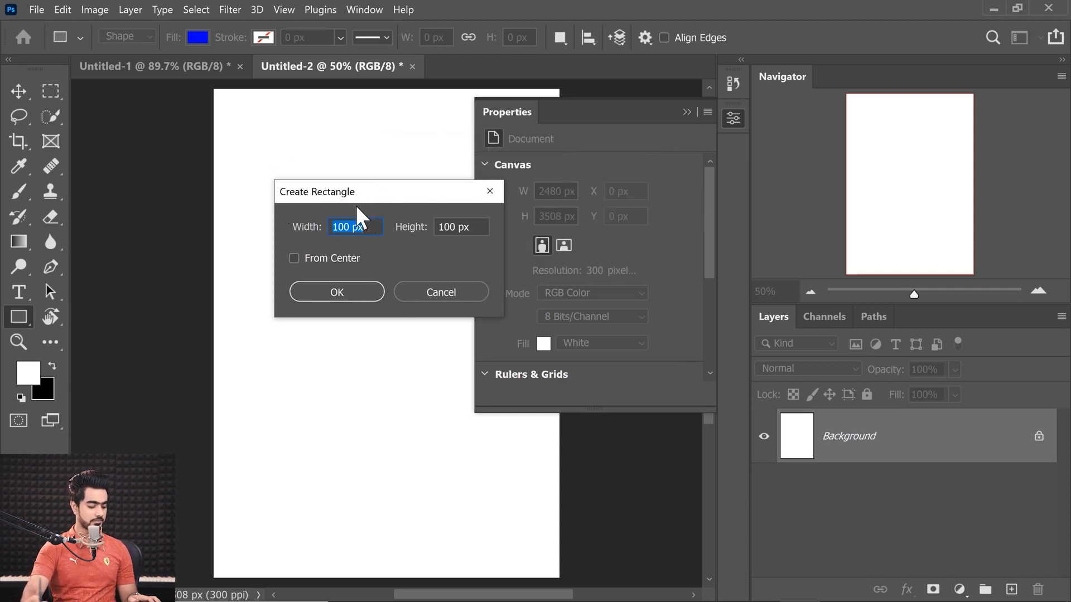
{"action": "type", "text": "33"}
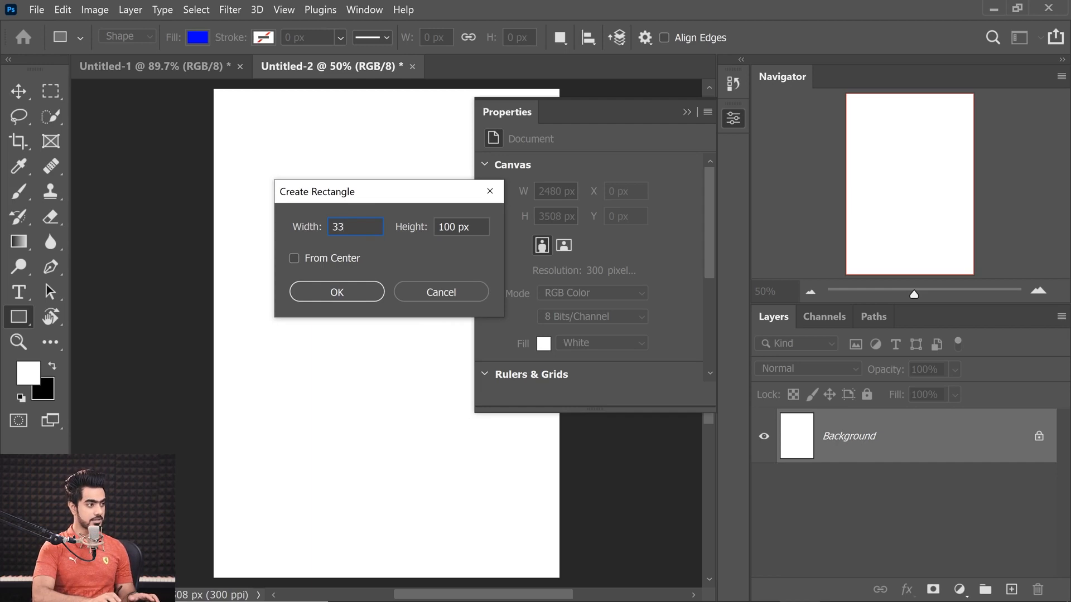
{"action": "key", "text": "BackSpace"}
{"action": "type", "text": "in"}
{"action": "key", "text": "Tab"}
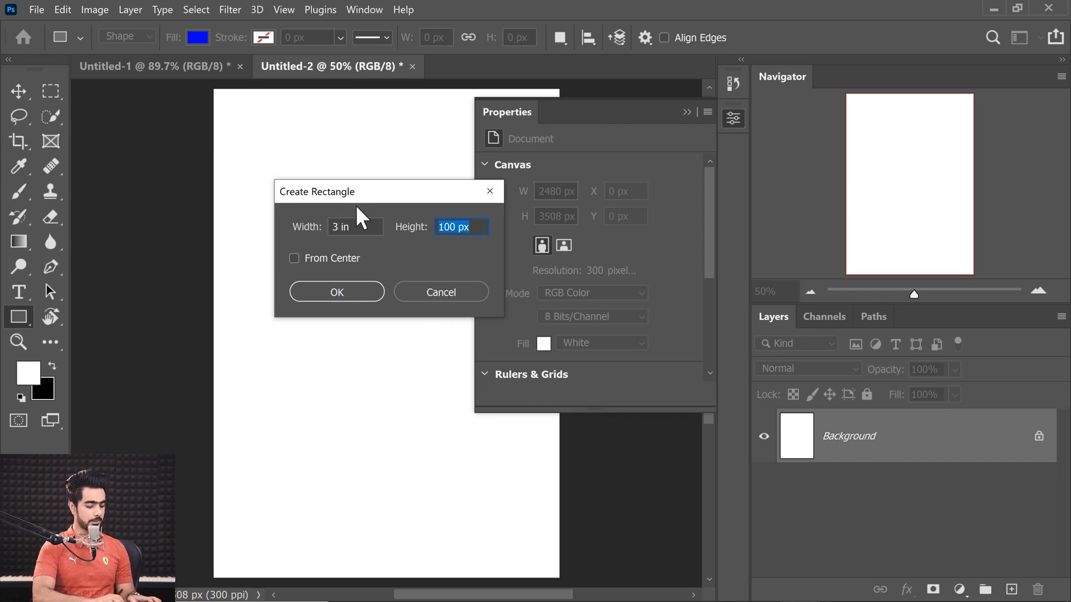
{"action": "type", "text": "3 in"}
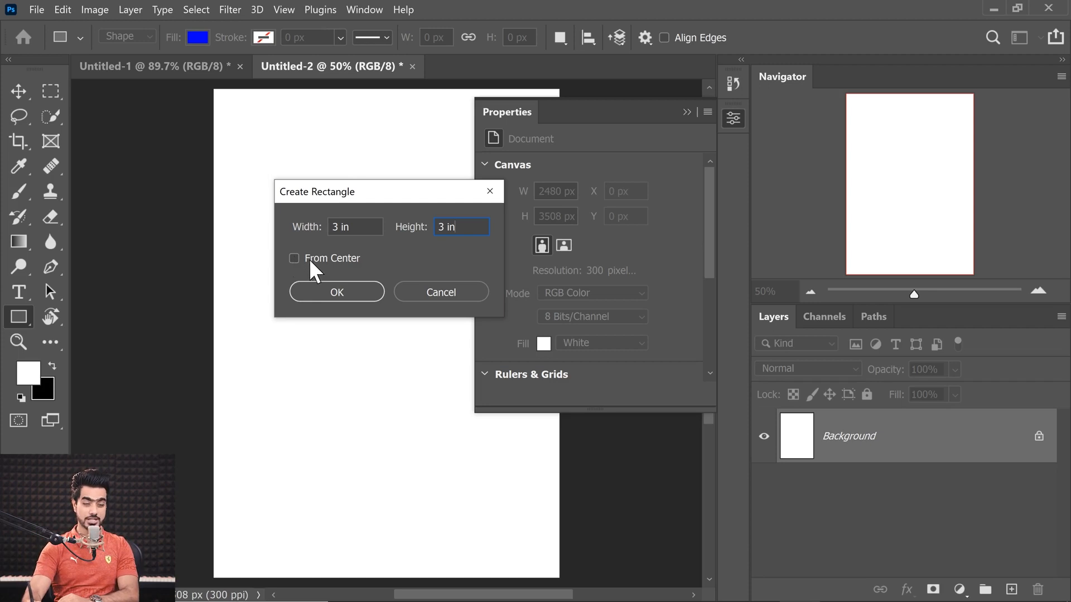
{"action": "left_click", "coordinate": [338, 292]}
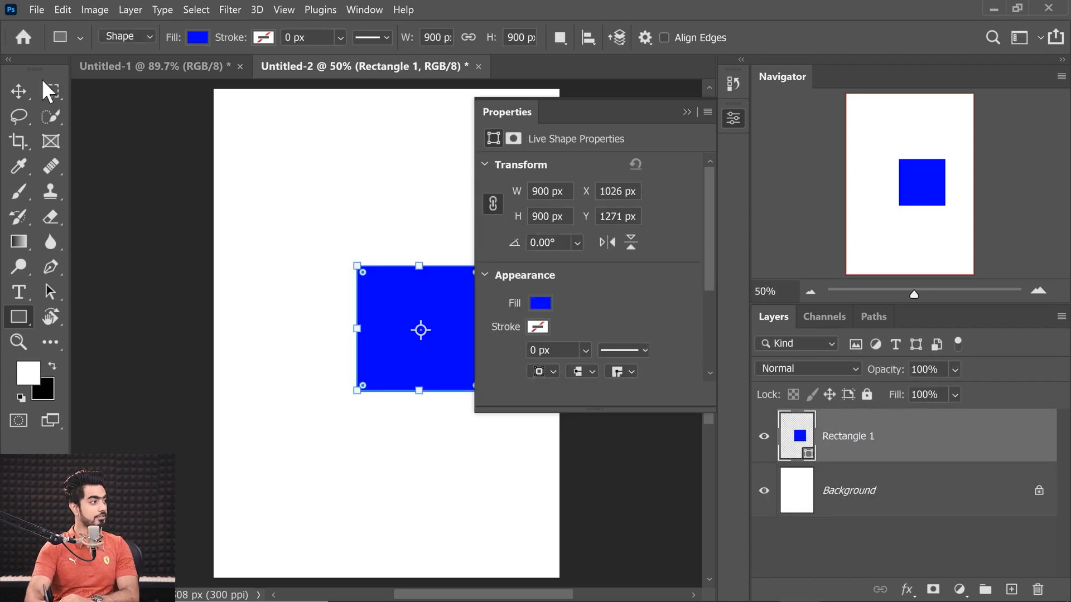
Move the blue square up and to the left on the page, to about X 790 px and Y 915 px
{"action": "key", "text": "v"}
{"action": "left_click_drag", "start_coordinate": [419, 317], "coordinate": [394, 273]}
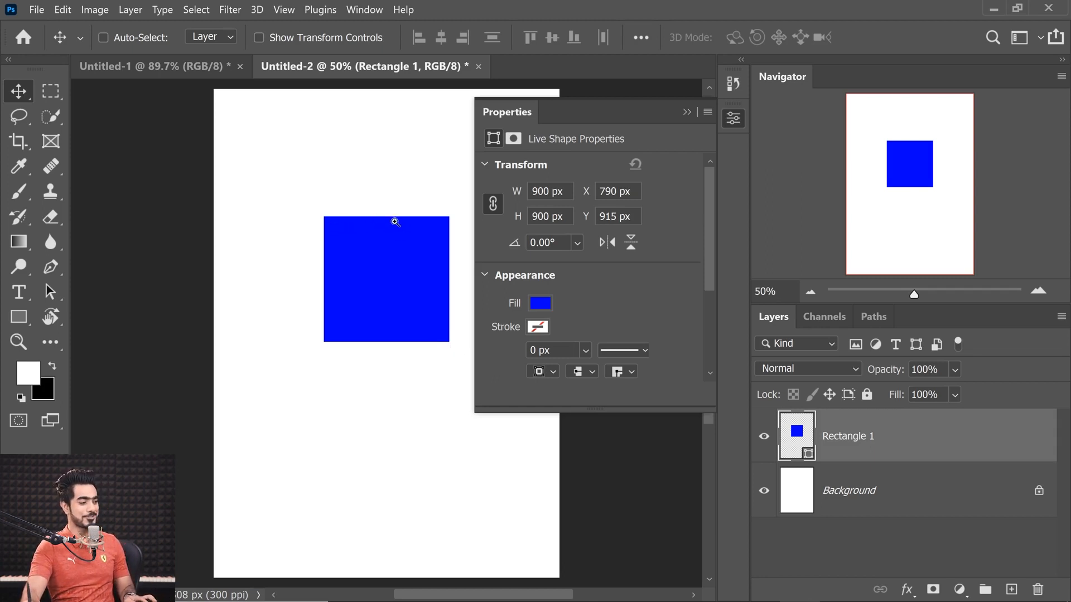
{"action": "scroll", "coordinate": [392, 215], "scroll_direction": "up", "scroll_amount": 4}
{"action": "left_click_drag", "start_coordinate": [378, 216], "coordinate": [227, 273]}
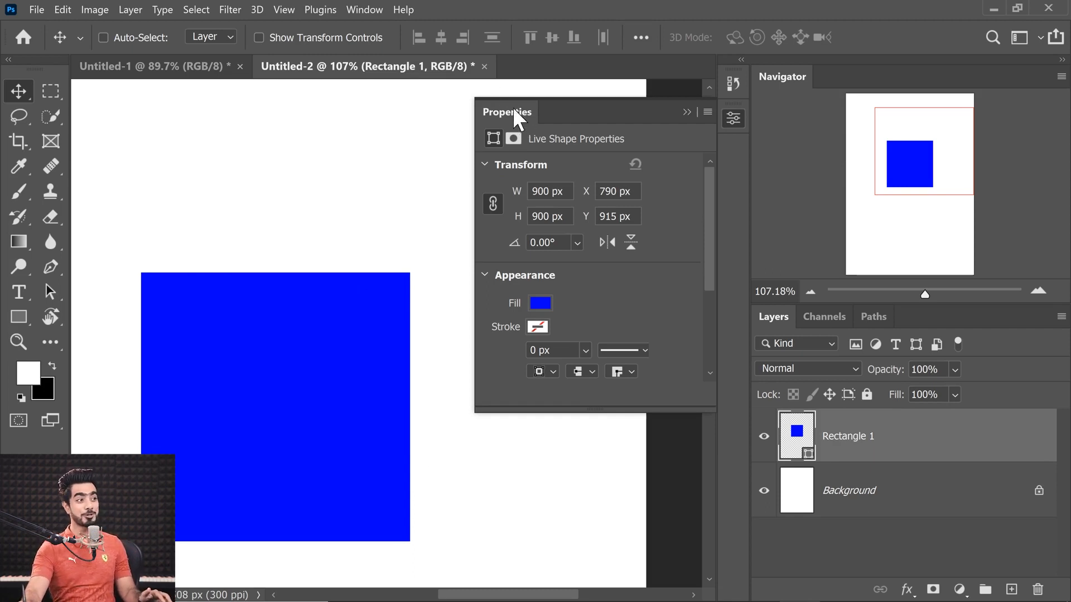
Collapse the shape's Properties panel, reopen it and collapse it again
{"action": "left_click", "coordinate": [687, 110]}
{"action": "left_click", "coordinate": [732, 120]}
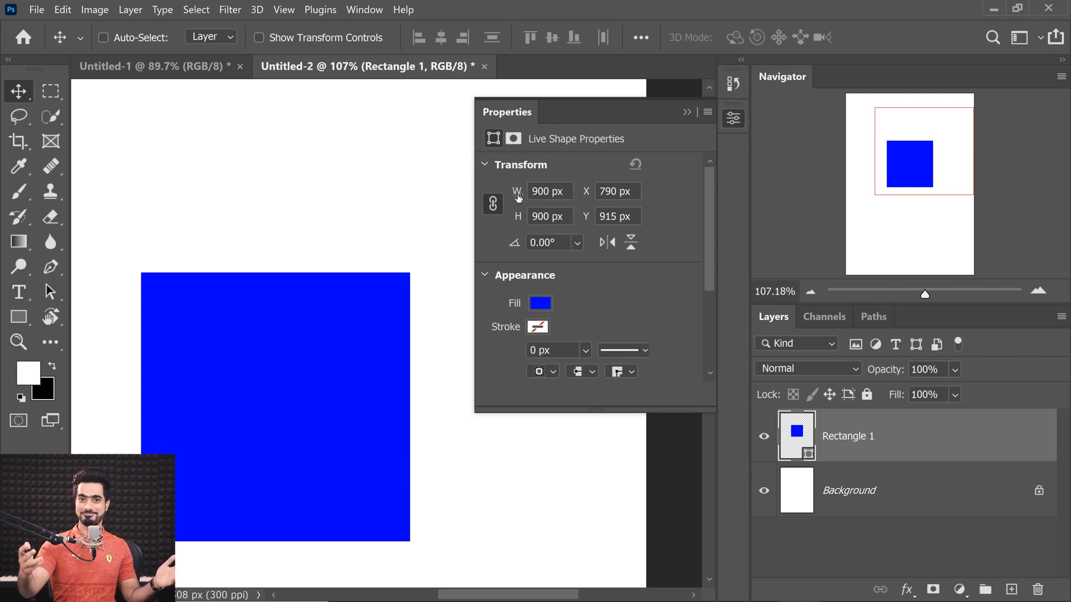
{"action": "left_click", "coordinate": [686, 111]}
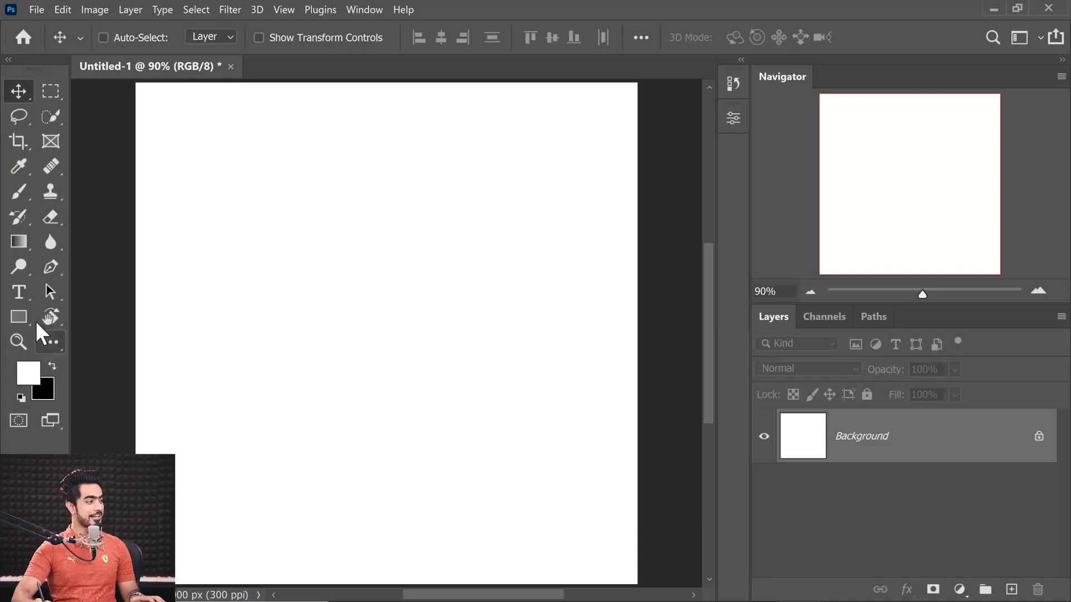
Draw a pure blue rectangle about 1112 by 982 px in the middle of the square white canvas
{"action": "left_click", "coordinate": [18, 316]}
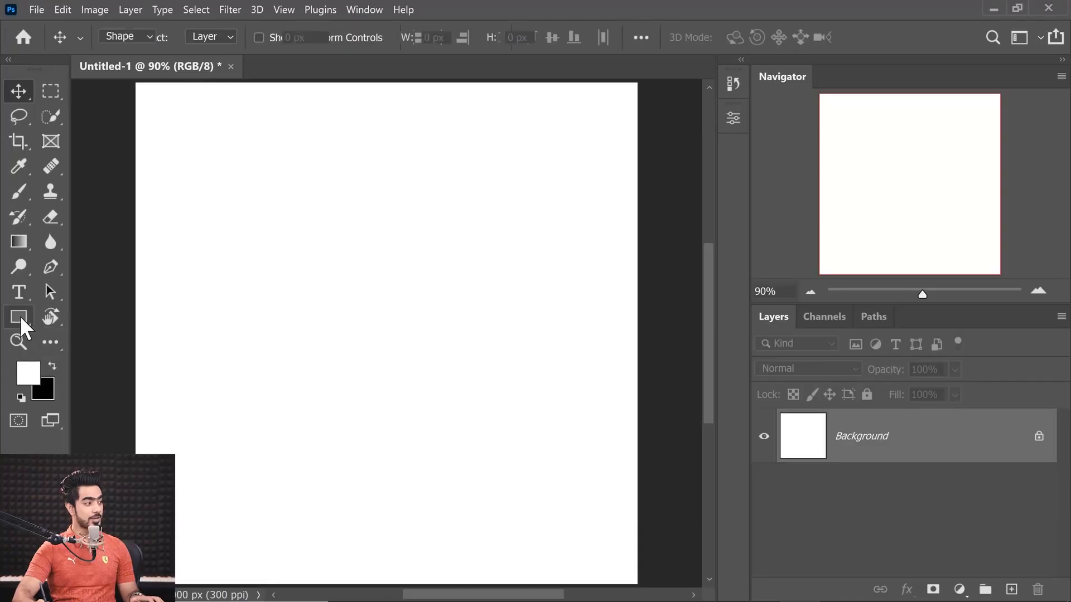
{"action": "left_click_drag", "start_coordinate": [252, 204], "coordinate": [532, 451]}
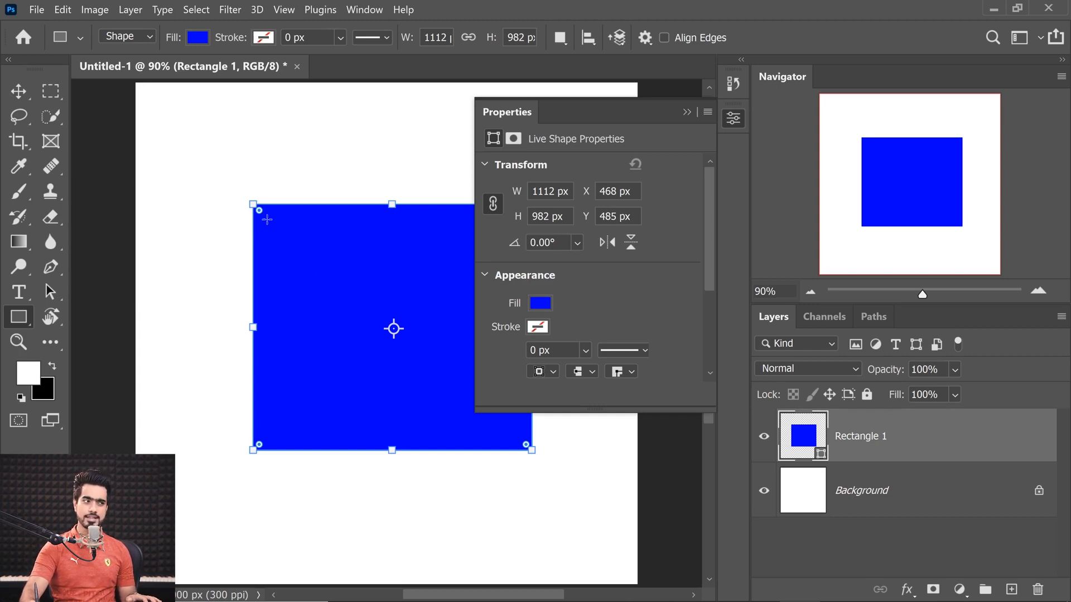
{"action": "left_click_drag", "start_coordinate": [263, 205], "coordinate": [318, 204]}
{"action": "left_click_drag", "start_coordinate": [248, 250], "coordinate": [178, 164]}
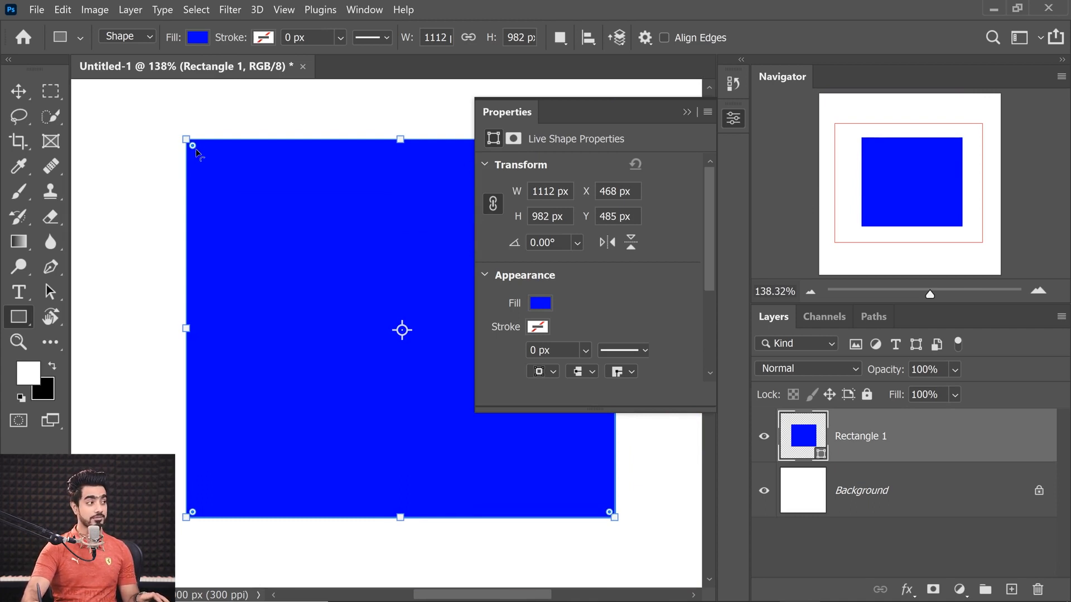
Round all four corners of the blue rectangle with its on-canvas corner control, ending at a radius of about 63 px
{"action": "mouse_move", "coordinate": [193, 147]}
{"action": "left_mouse_down"}
{"action": "mouse_move", "coordinate": [228, 190]}
{"action": "mouse_move", "coordinate": [202, 165]}
{"action": "left_mouse_up"}
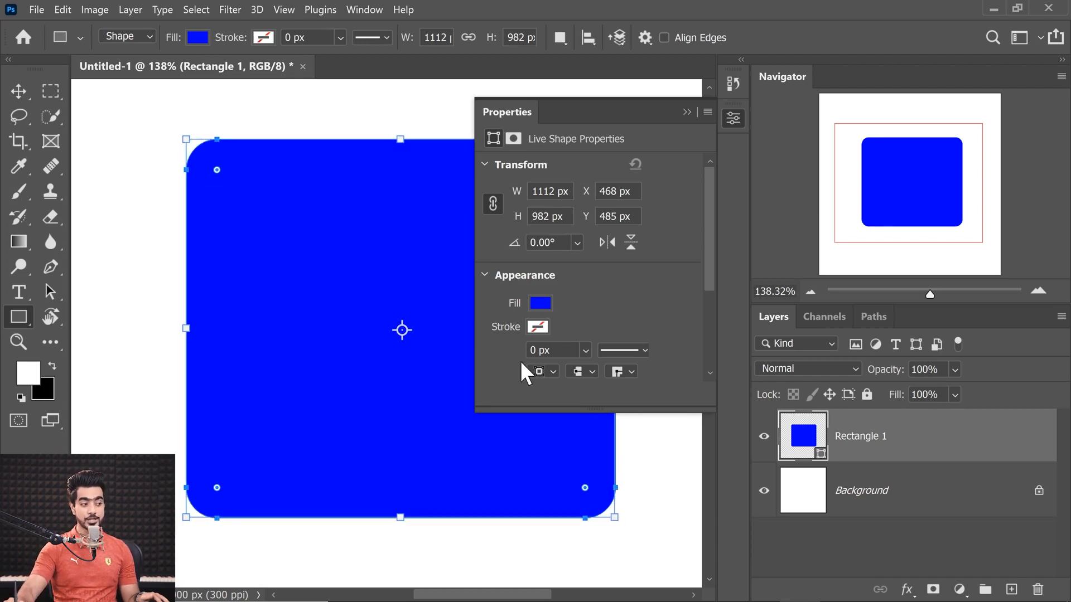
{"action": "mouse_move", "coordinate": [216, 171]}
{"action": "left_mouse_down"}
{"action": "mouse_move", "coordinate": [214, 163]}
{"action": "mouse_move", "coordinate": [232, 185]}
{"action": "left_mouse_up"}
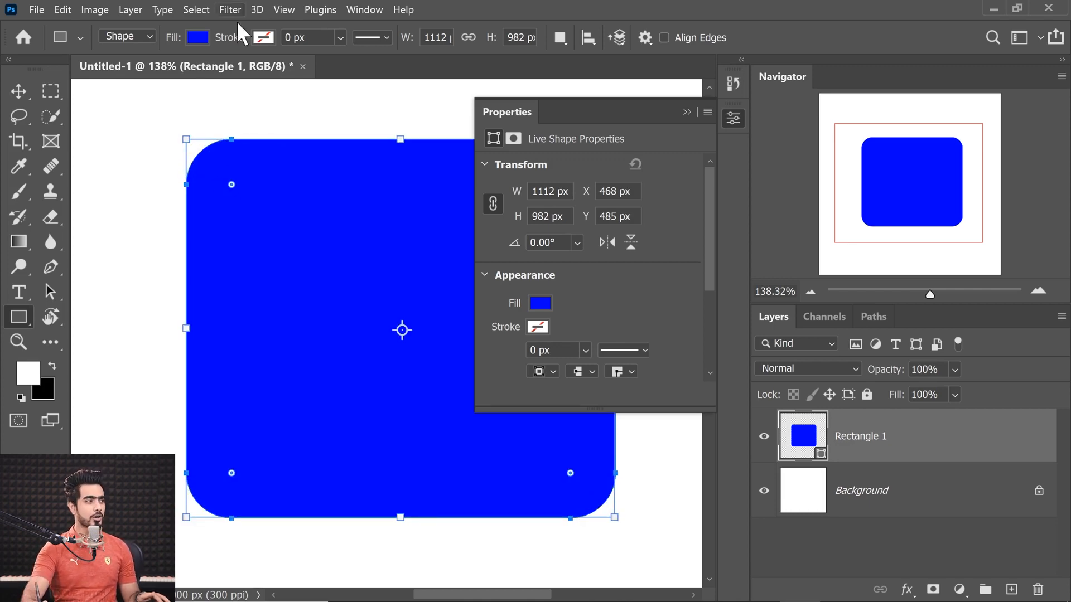
{"action": "left_click_drag", "start_coordinate": [232, 186], "coordinate": [210, 163]}
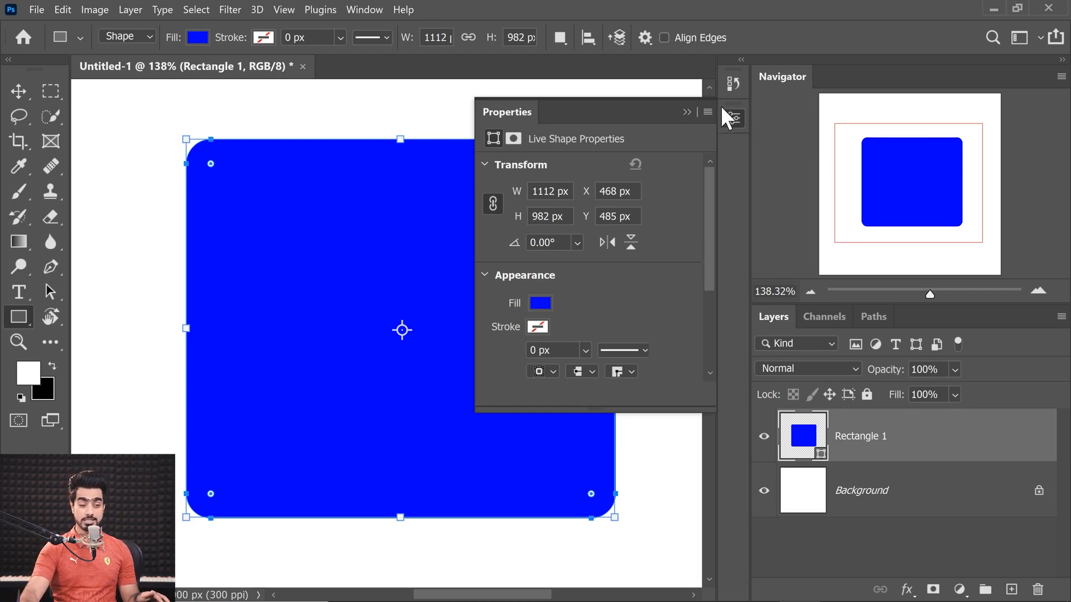
Set the linked radii of all four corners to about 85 px in the rectangle's live shape properties
{"action": "left_click", "coordinate": [364, 9]}
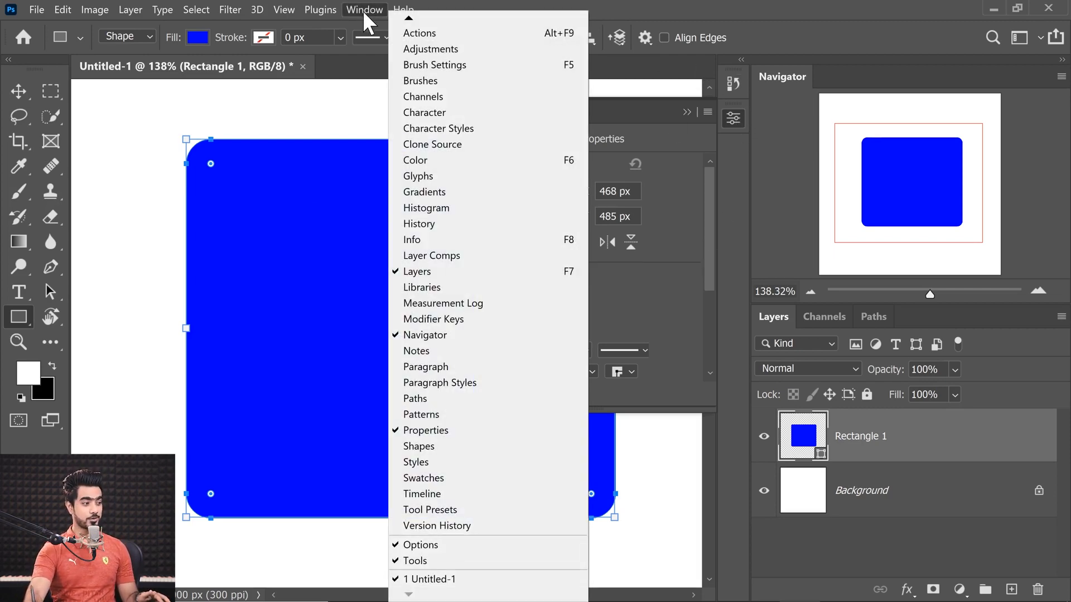
{"action": "left_click", "coordinate": [461, 445]}
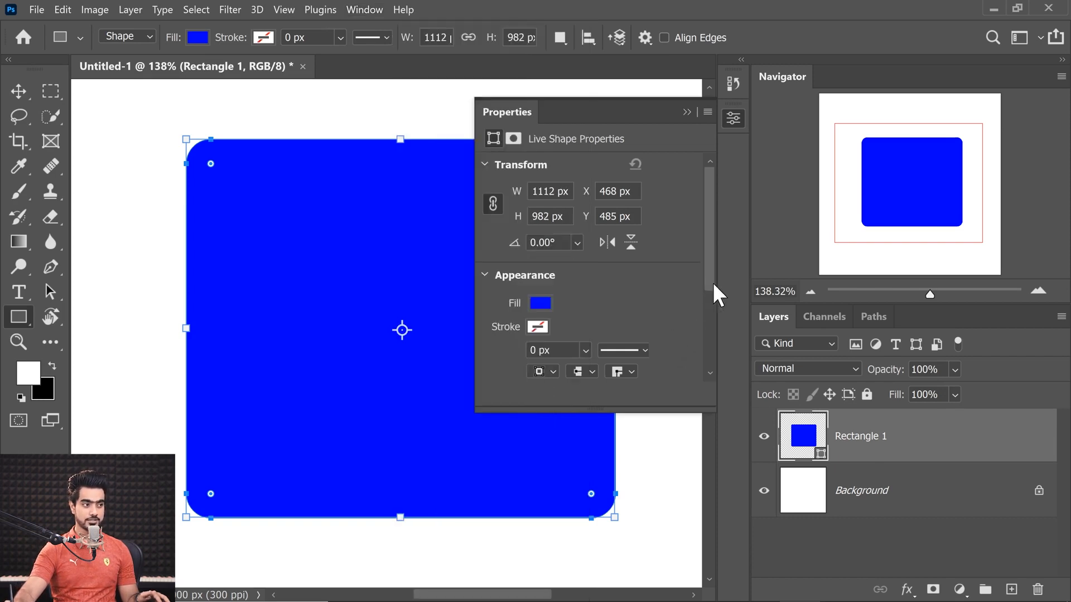
{"action": "scroll", "coordinate": [698, 301], "scroll_direction": "down", "scroll_amount": 2}
{"action": "scroll", "coordinate": [697, 324], "scroll_direction": "down", "scroll_amount": 2}
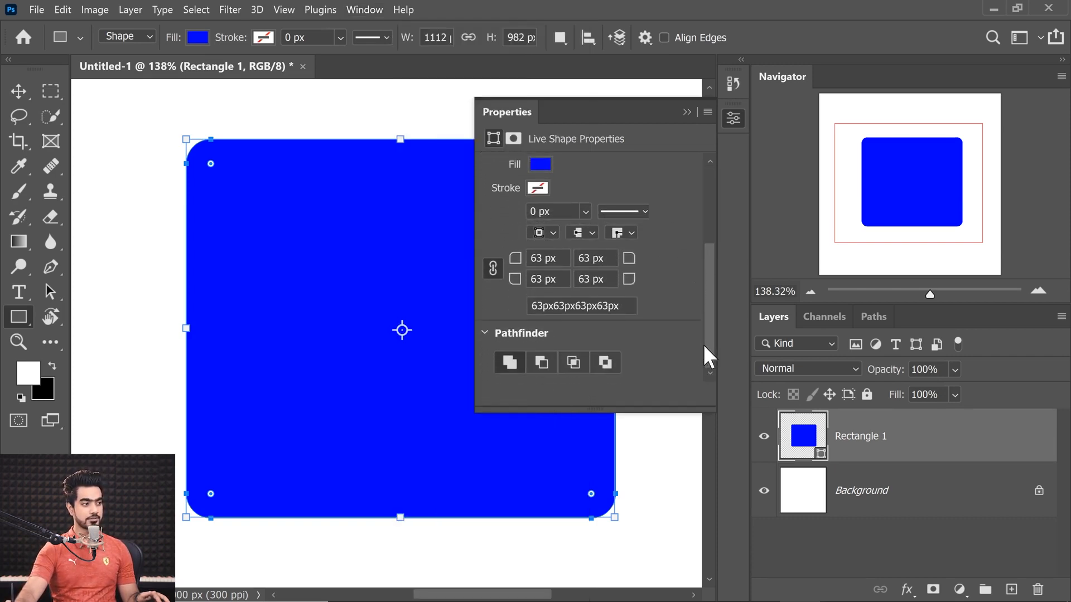
{"action": "left_click_drag", "start_coordinate": [513, 259], "coordinate": [517, 260]}
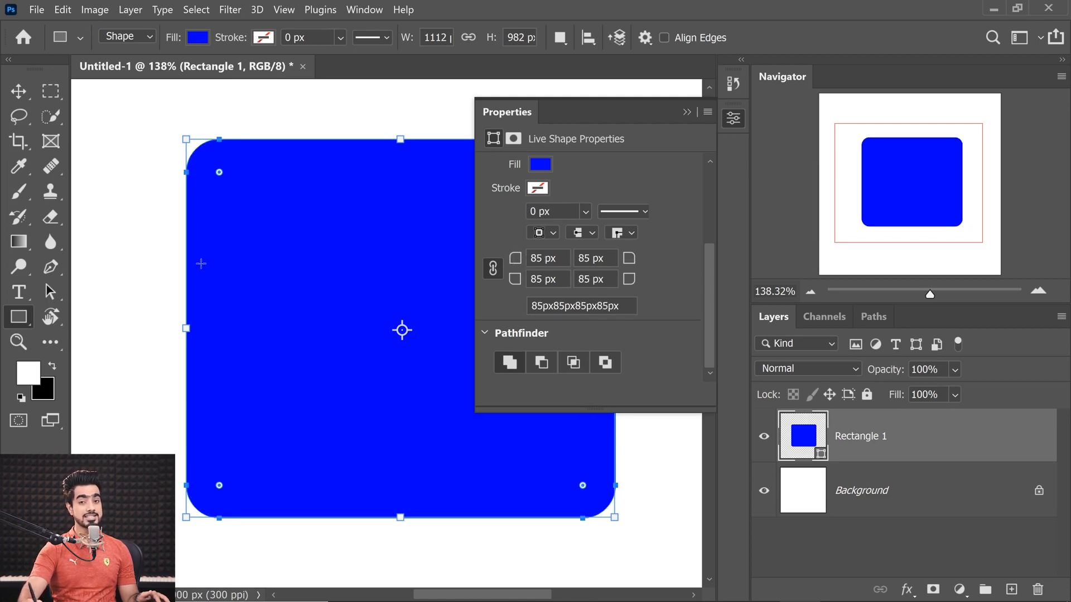
Unlink the corner radii, set the top-left to about 465 px and the top-right to 0 px, and adjust both bottom corners individually
{"action": "key", "text": "ctrl+0"}
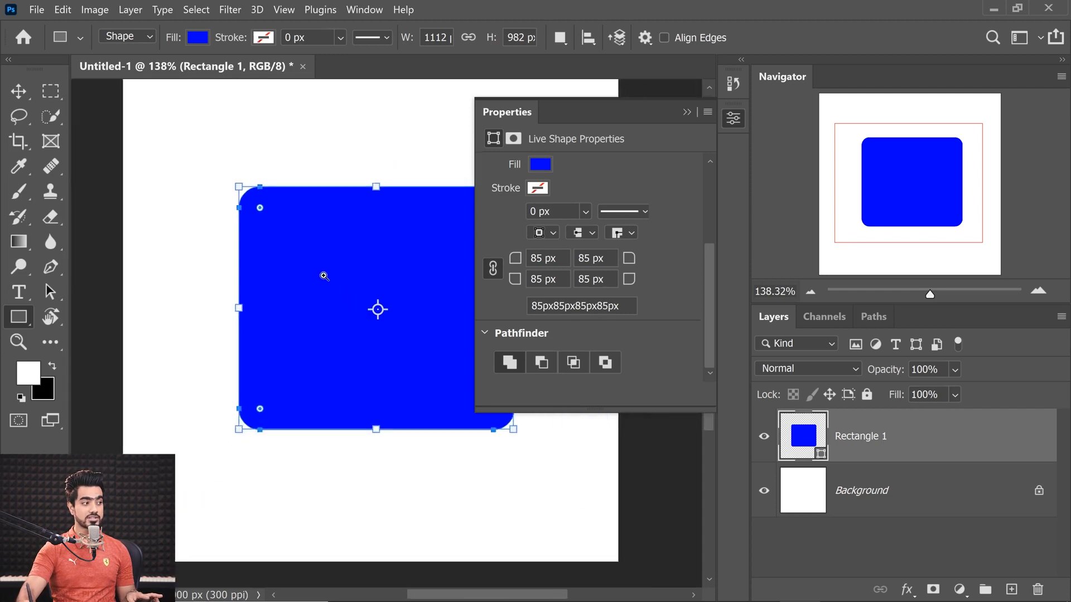
{"action": "left_click_drag", "start_coordinate": [333, 282], "coordinate": [490, 298]}
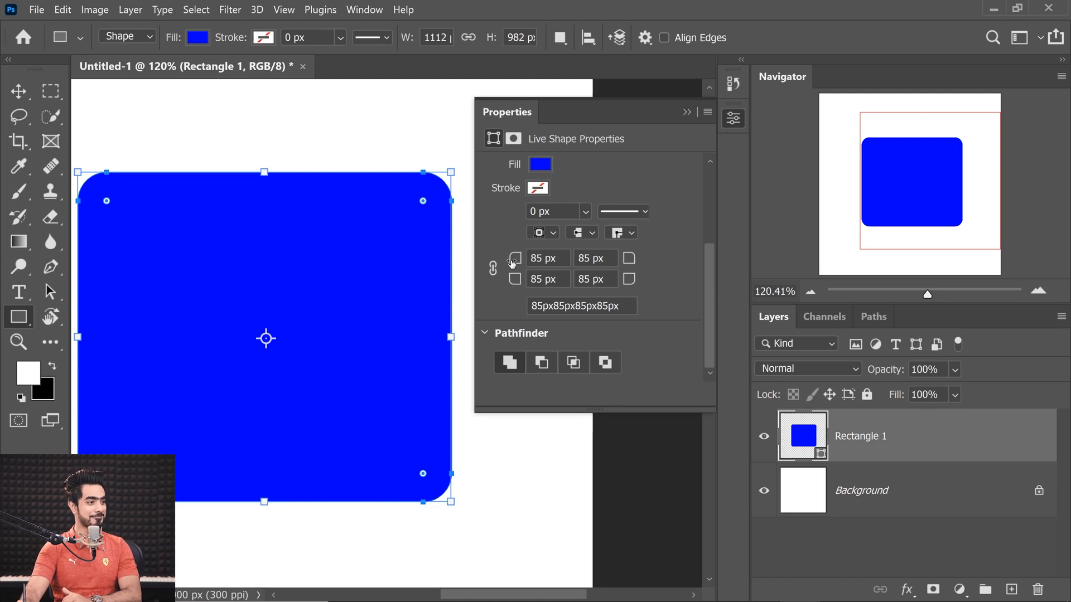
{"action": "left_click_drag", "start_coordinate": [513, 263], "coordinate": [657, 282]}
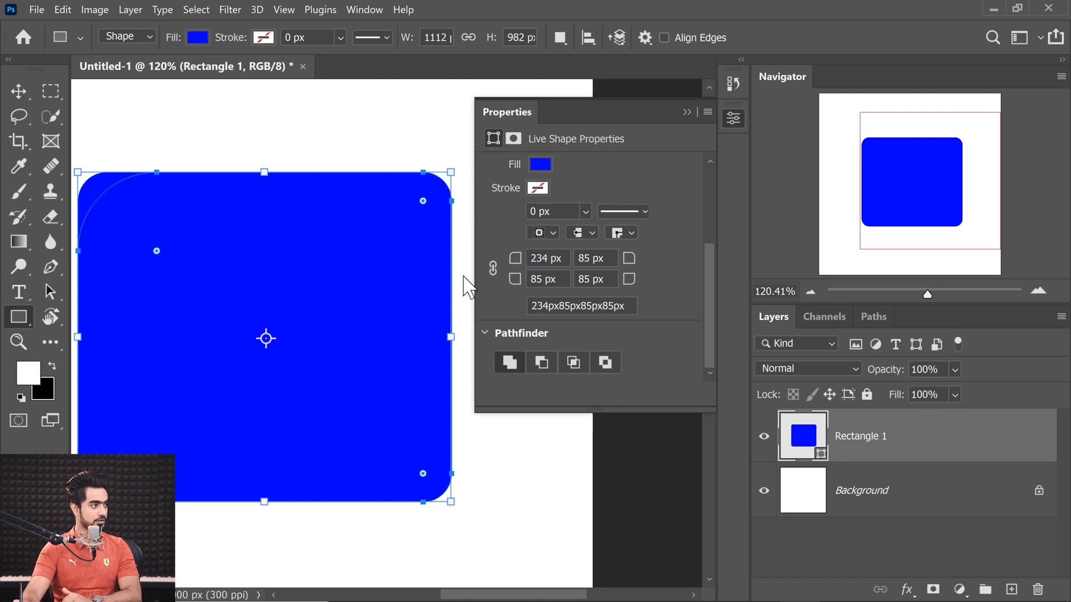
{"action": "left_click_drag", "start_coordinate": [515, 258], "coordinate": [482, 265]}
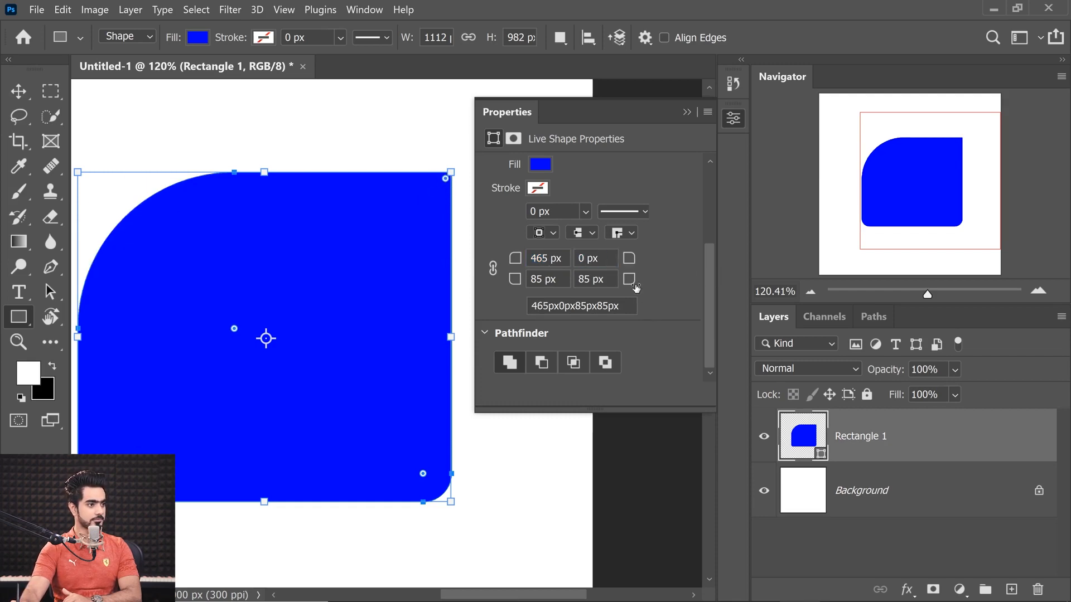
{"action": "left_click_drag", "start_coordinate": [629, 282], "coordinate": [675, 280]}
{"action": "left_click_drag", "start_coordinate": [515, 280], "coordinate": [357, 297]}
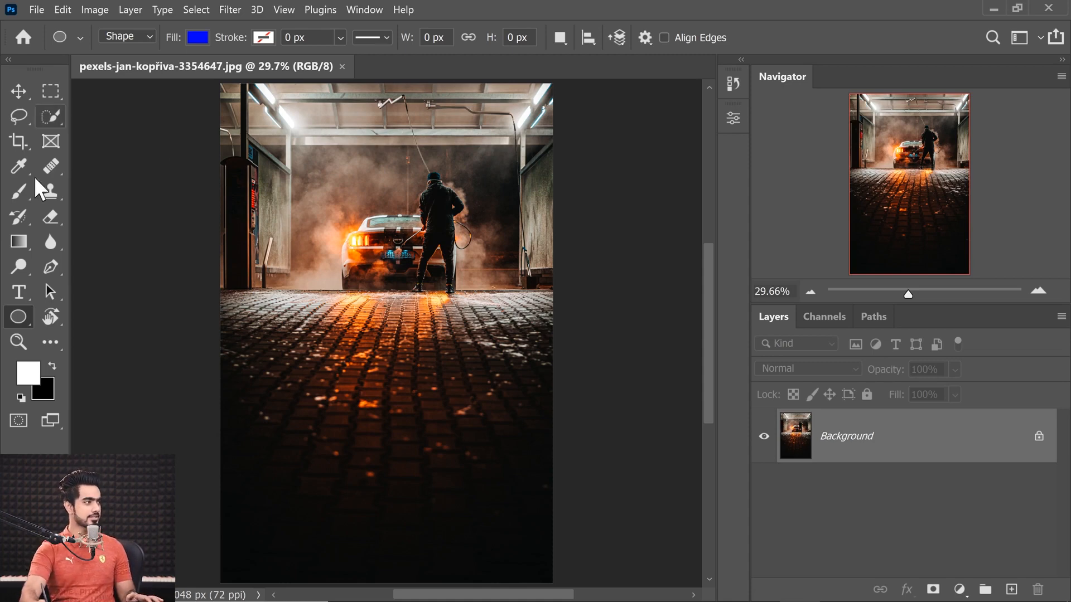
Draw a rectangle about 2903 by 881 px with the Rectangle tool across the dark paving below the car in the photo
{"action": "right_click", "coordinate": [18, 317]}
{"action": "left_click", "coordinate": [89, 316]}
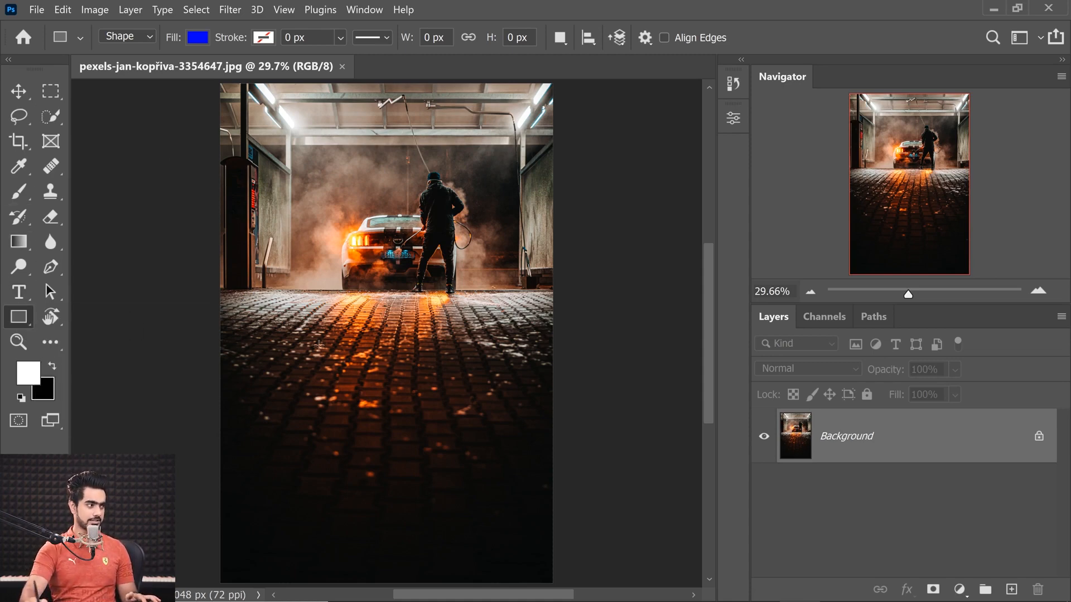
{"action": "left_click_drag", "start_coordinate": [275, 360], "coordinate": [515, 433]}
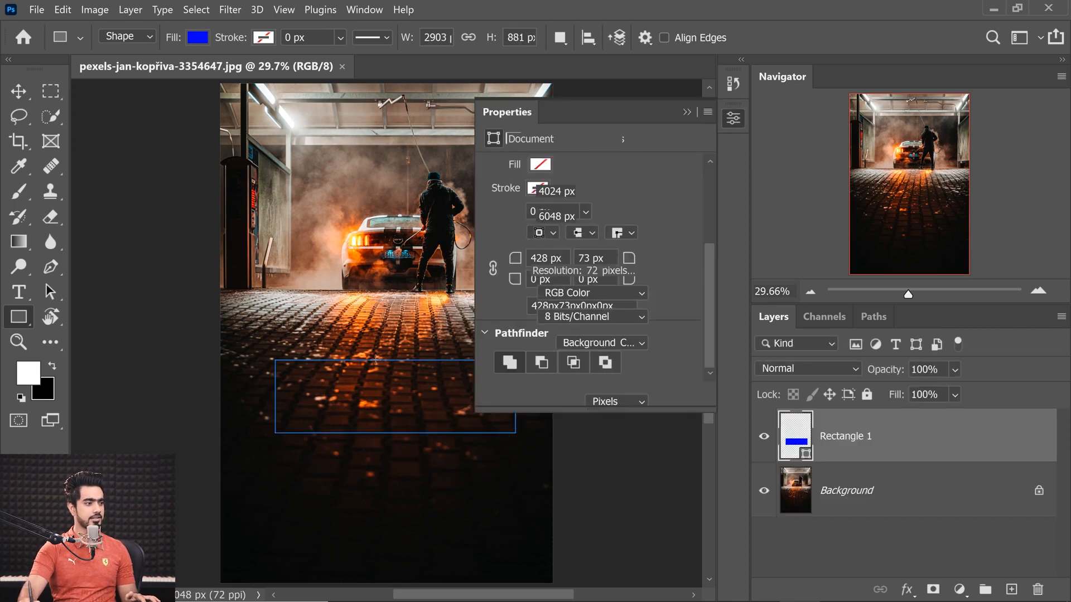
Change the rectangle's fill to white from the recently used colors and collapse the shape's properties
{"action": "left_click", "coordinate": [198, 38]}
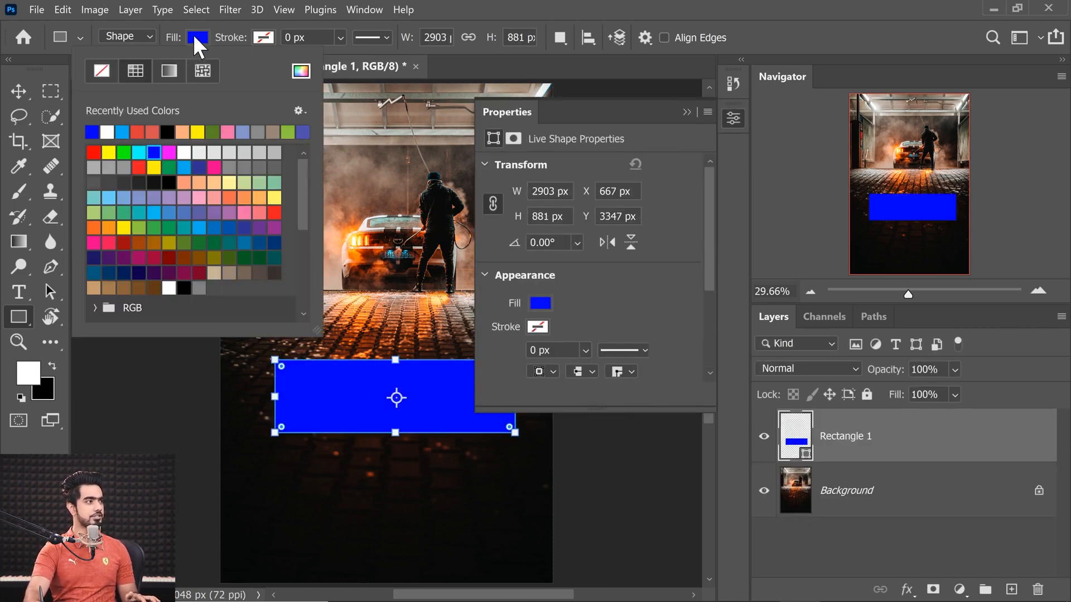
{"action": "left_click", "coordinate": [100, 132]}
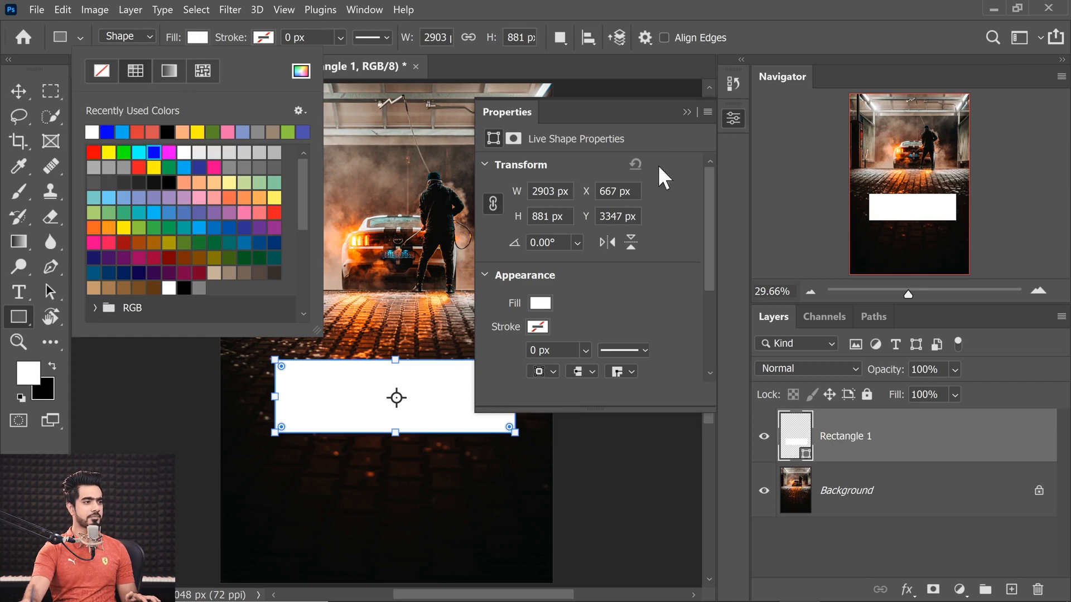
{"action": "left_click", "coordinate": [736, 176]}
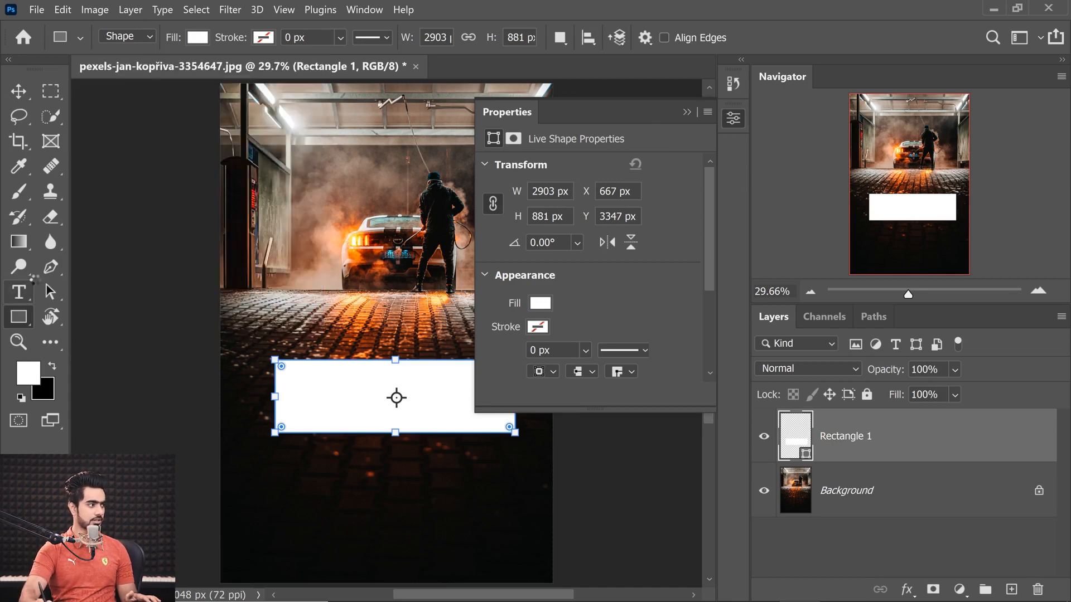
{"action": "left_click", "coordinate": [687, 112]}
Add a new layer and enter the text CARWASH on the white rectangle in Gilroy ExtraBold, 41.93 pt
{"action": "left_click", "coordinate": [1011, 590]}
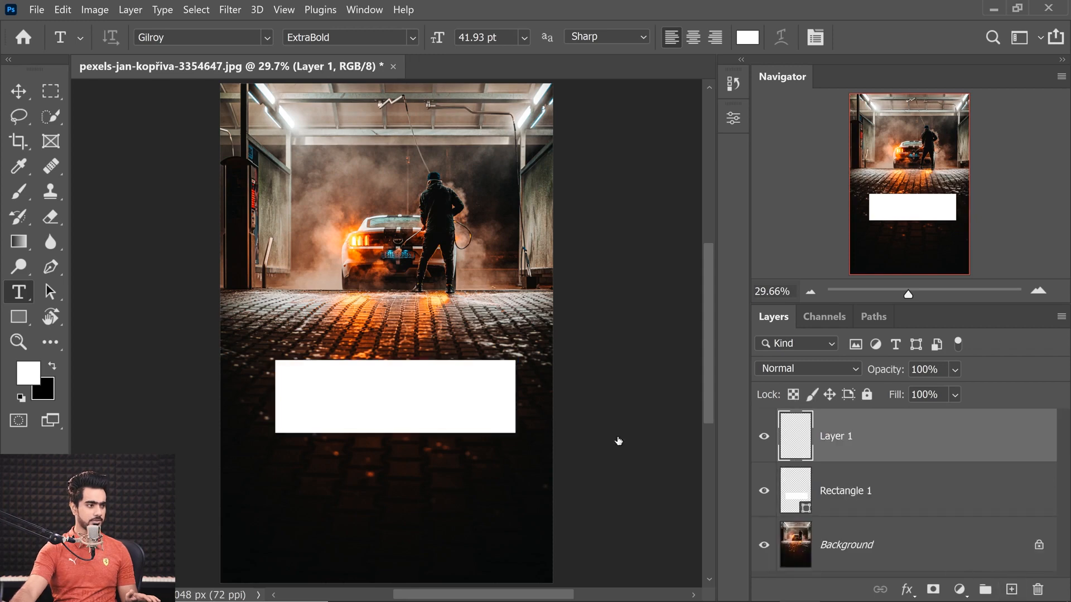
{"action": "left_click", "coordinate": [310, 398]}
{"action": "key", "text": "BackSpace"}
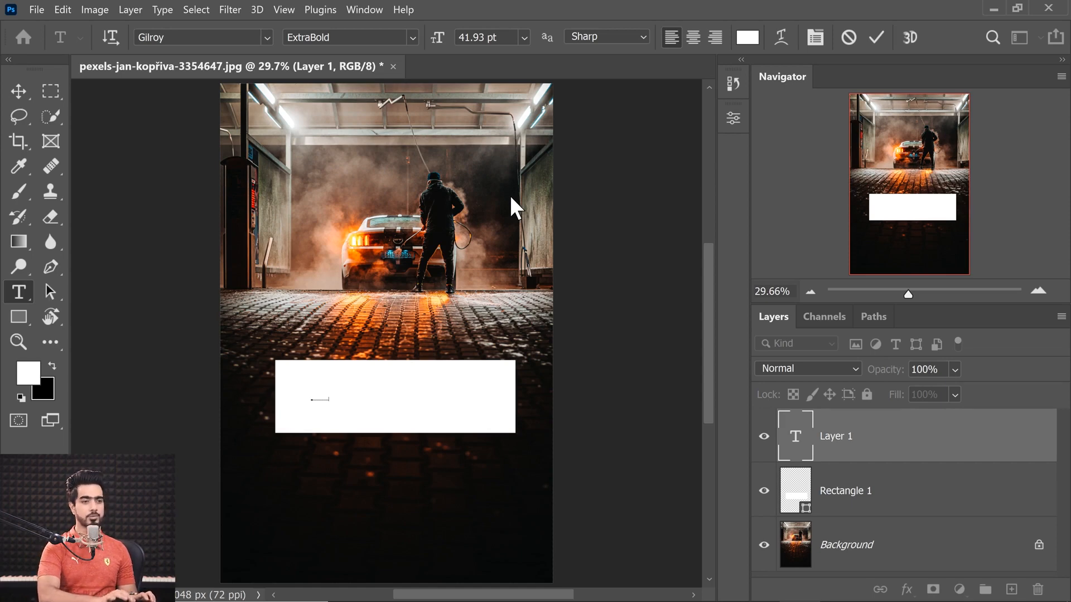
Set the color of the whole CARWASH text to black (000000) and commit the text
{"action": "key", "text": "ctrl+a"}
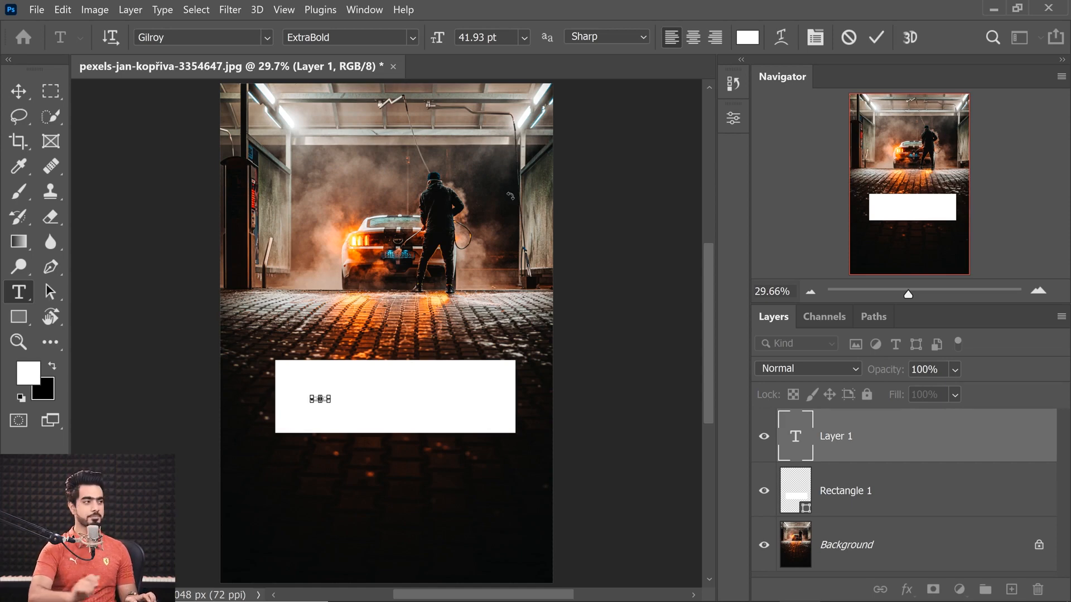
{"action": "left_click", "coordinate": [748, 37]}
{"action": "type", "text": "816060"}
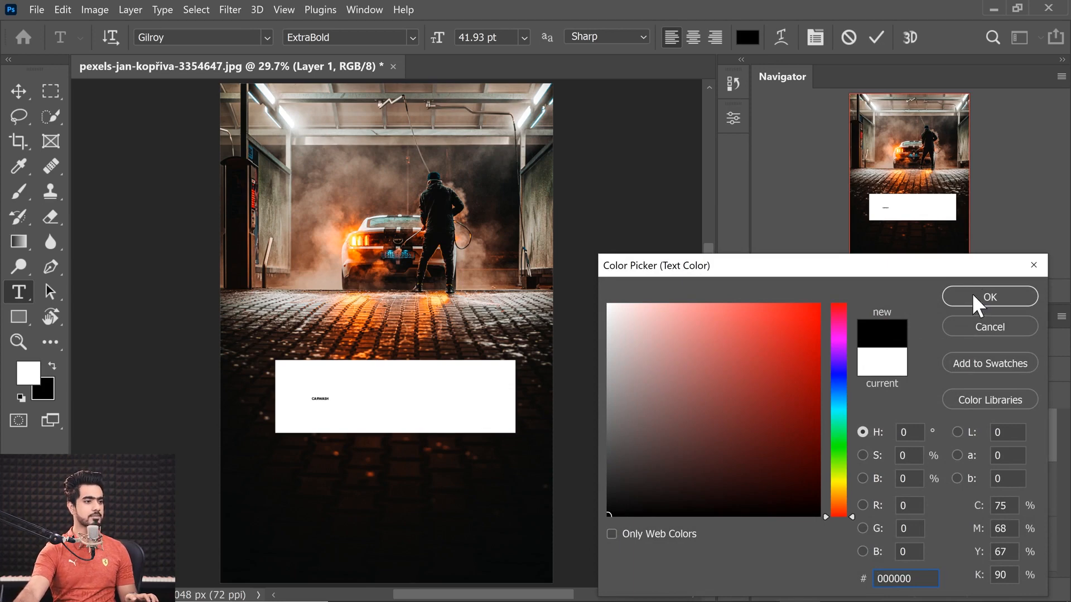
{"action": "left_click", "coordinate": [990, 296]}
{"action": "left_click", "coordinate": [18, 91]}
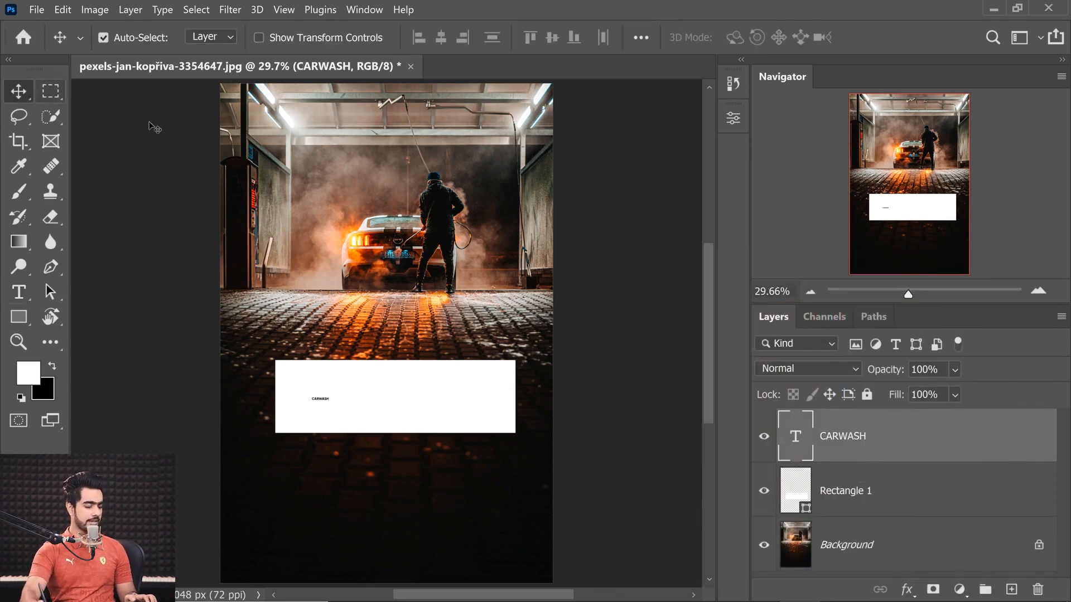
Scale the CARWASH text up to about 1215% and center it across the white rectangle
{"action": "key", "text": "ctrl+t"}
{"action": "left_click_drag", "start_coordinate": [332, 395], "coordinate": [421, 352]}
{"action": "left_click_drag", "start_coordinate": [433, 417], "coordinate": [514, 425]}
{"action": "left_click_drag", "start_coordinate": [317, 380], "coordinate": [306, 373]}
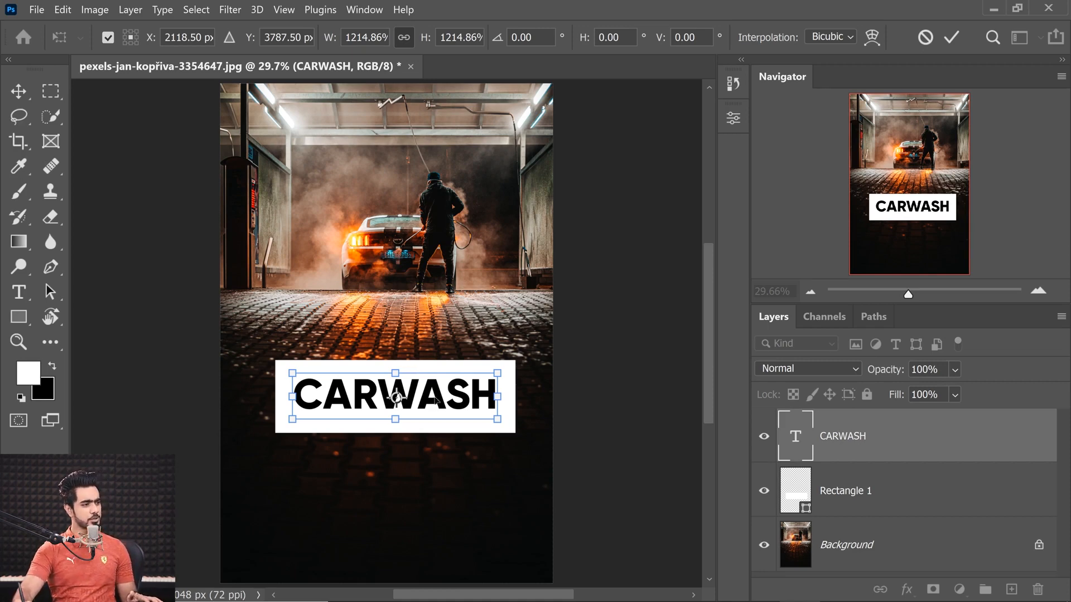
{"action": "key", "text": "Return"}
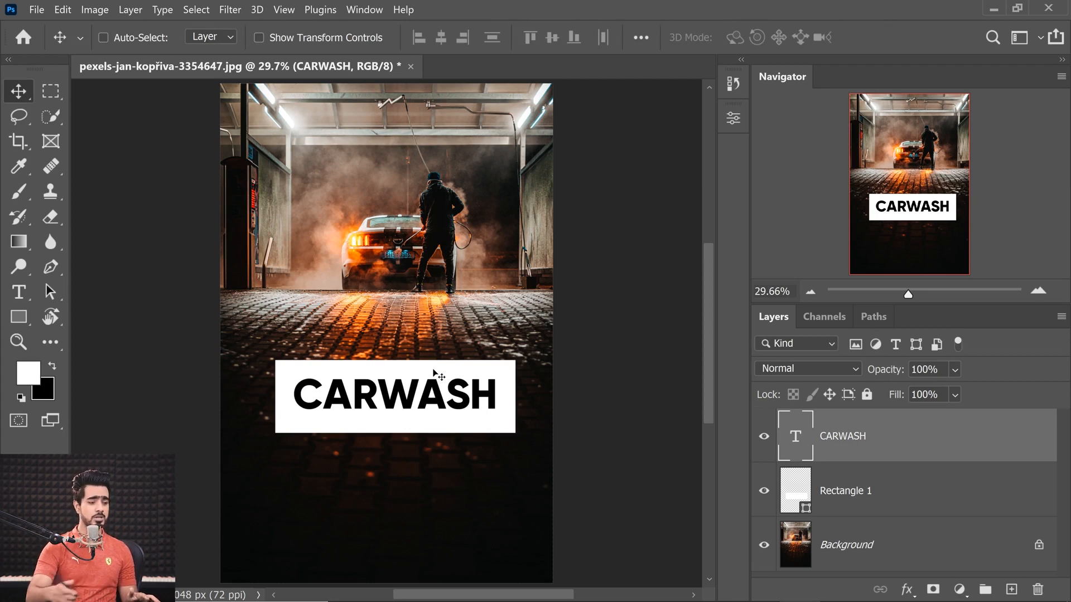
Load the CARWASH letters as a selection, hide the text layer, and cut the letters out of Rectangle 1 with an inverted layer mask
{"action": "key", "text": "ctrl"}
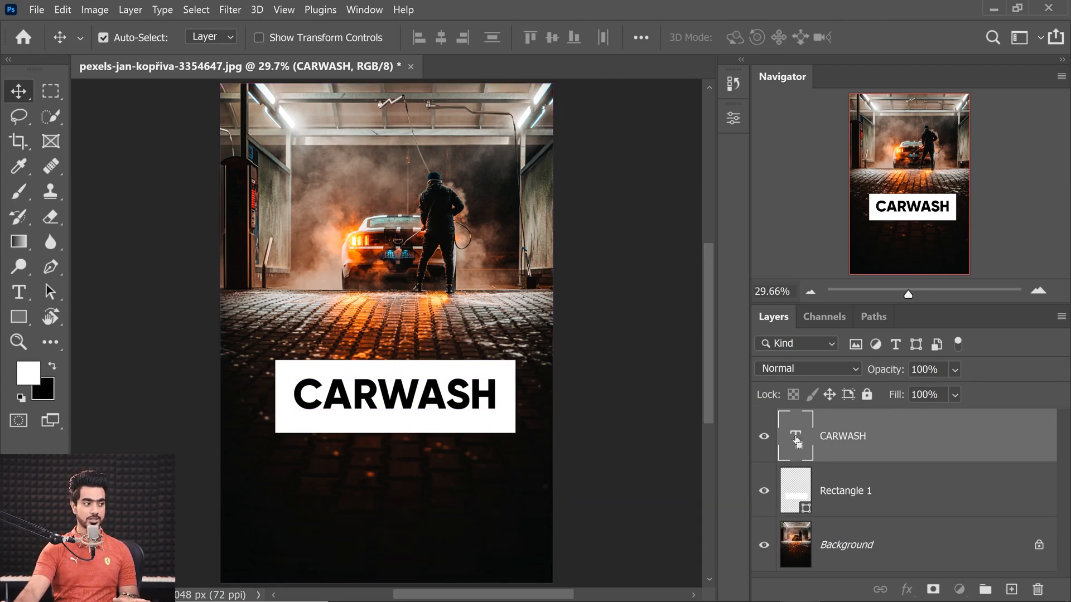
{"action": "left_click", "coordinate": [796, 441], "text": "ctrl"}
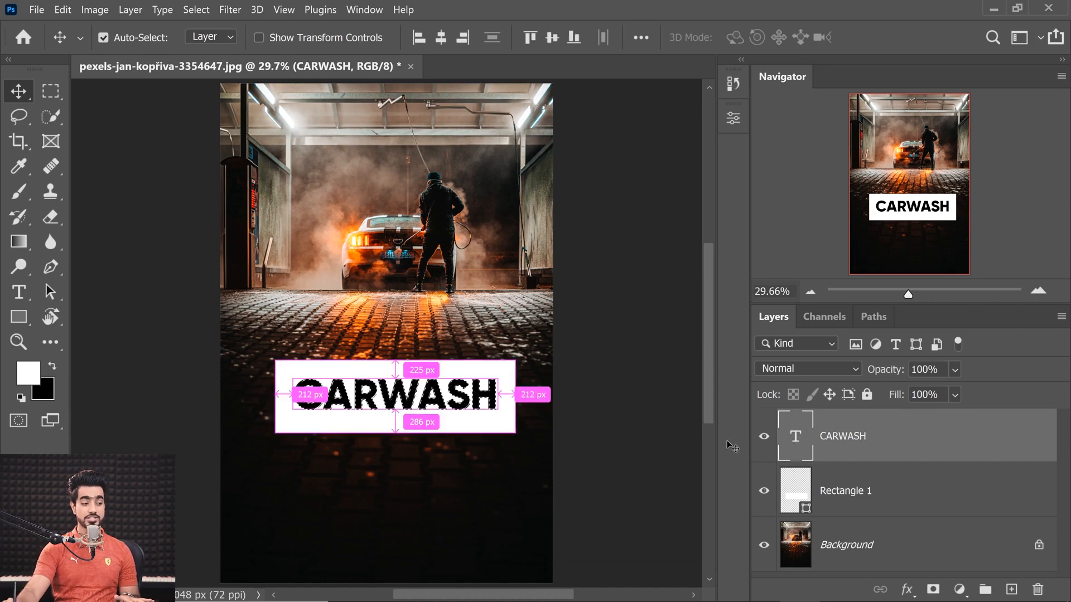
{"action": "left_click", "coordinate": [764, 436]}
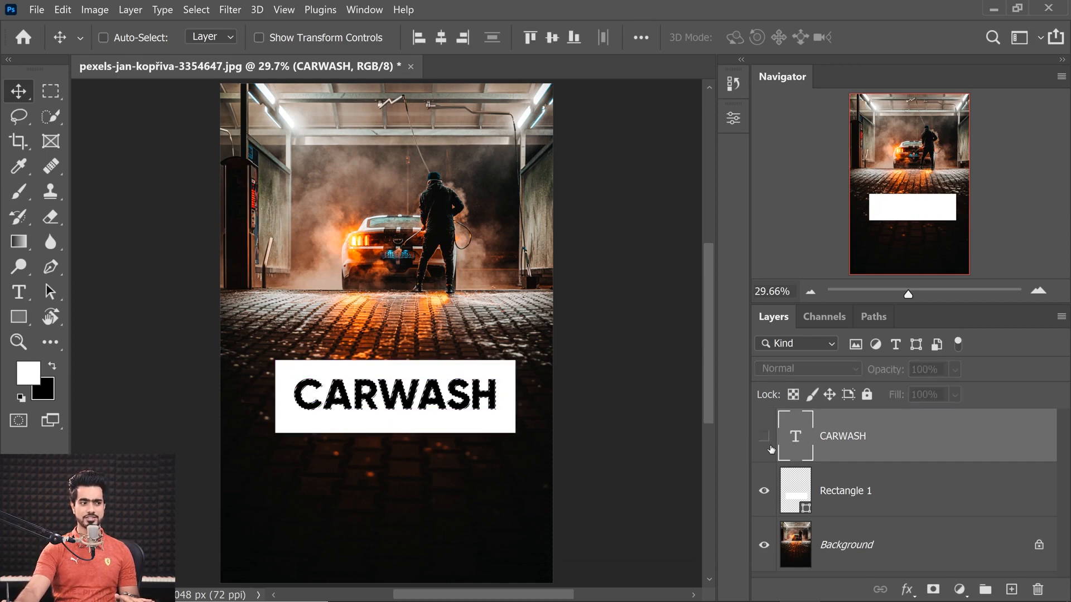
{"action": "left_click", "coordinate": [873, 491]}
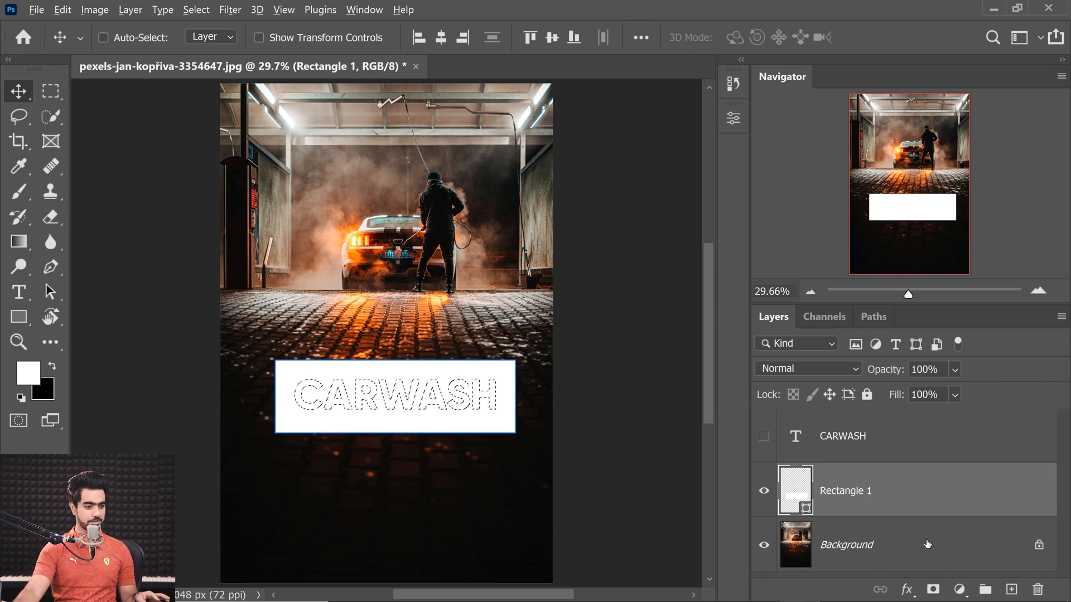
{"action": "left_click", "coordinate": [933, 589], "text": "alt"}
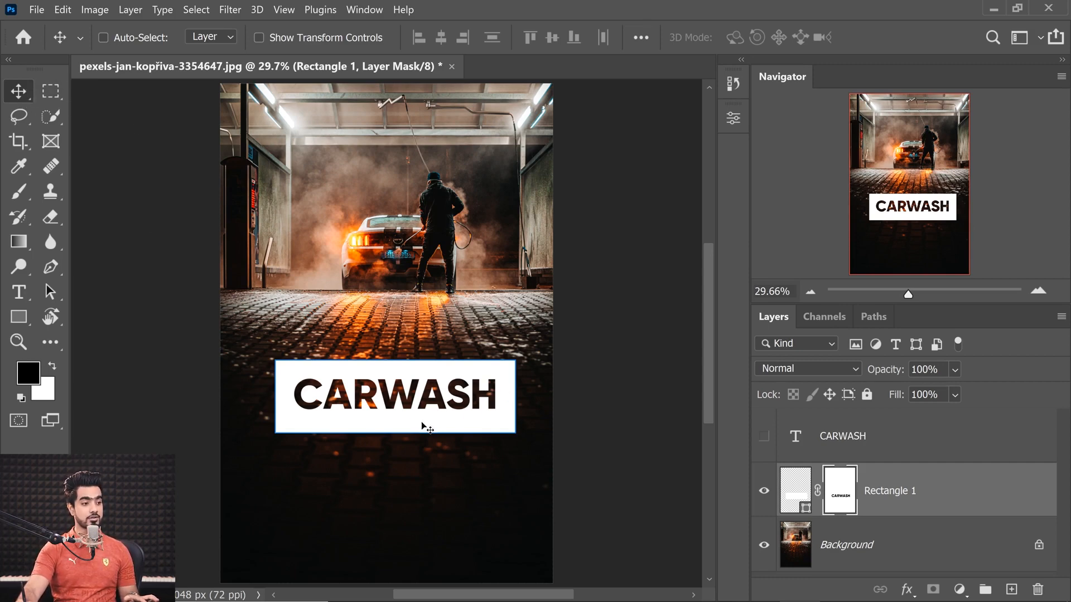
Move the masked white rectangle slightly lower on the paving and examine the cut-out letters up close
{"action": "left_click_drag", "start_coordinate": [426, 426], "coordinate": [427, 459]}
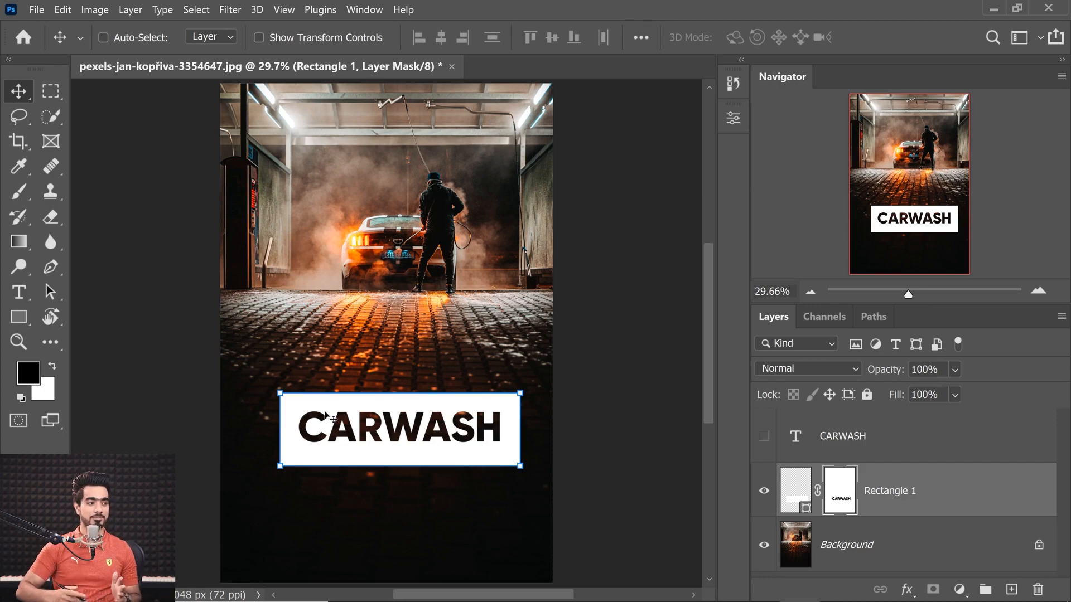
{"action": "left_click_drag", "start_coordinate": [363, 431], "coordinate": [448, 430]}
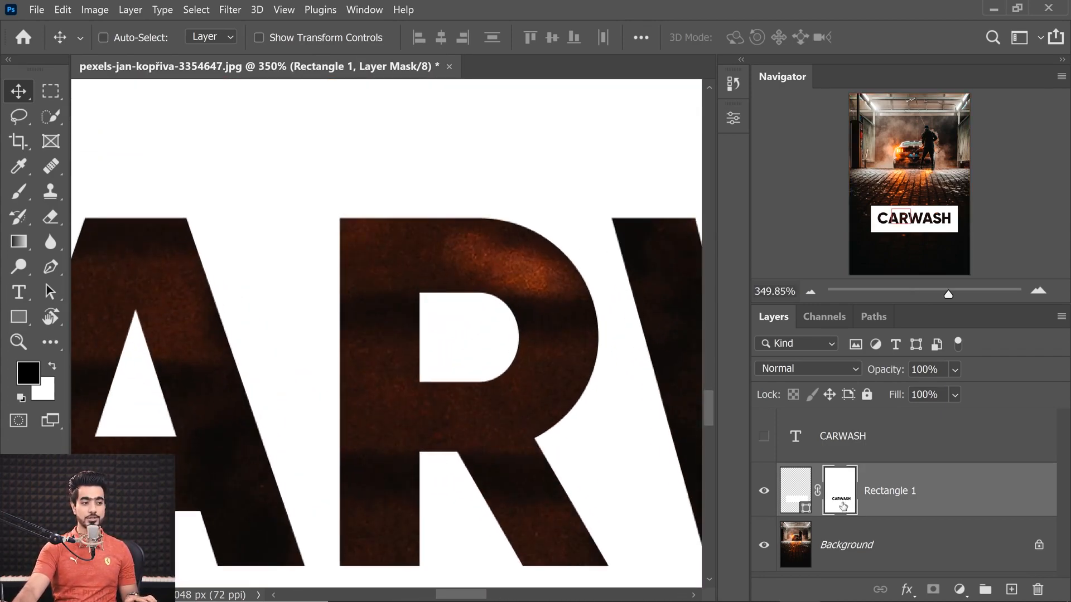
{"action": "key", "text": "ctrl+space"}
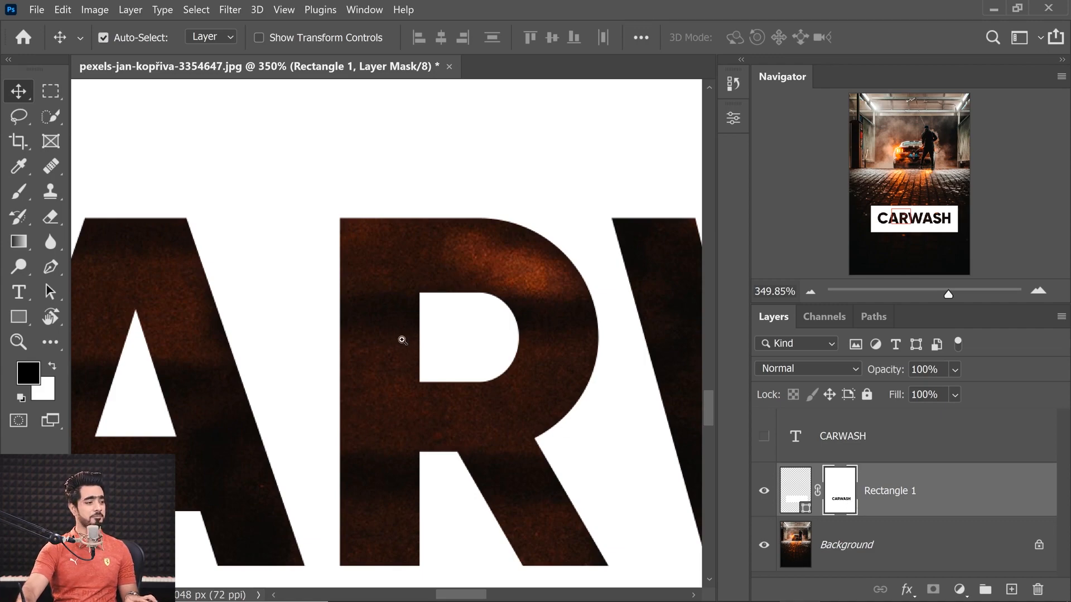
{"action": "left_click_drag", "start_coordinate": [402, 340], "coordinate": [328, 347]}
{"action": "left_click_drag", "start_coordinate": [461, 325], "coordinate": [398, 337]}
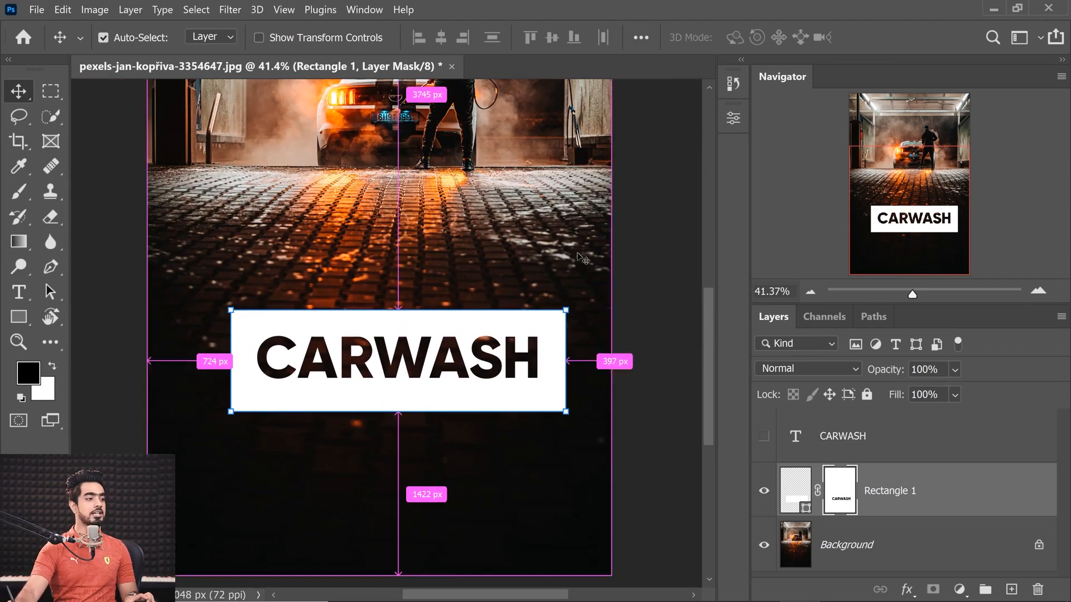
Undo the rectangle's move, its layer mask and the hiding of the CARWASH text layer
{"action": "key", "text": "ctrl+z"}
{"action": "key", "text": "ctrl+z"}
{"action": "key", "text": "ctrl+z"}
{"action": "key", "text": "ctrl+z"}
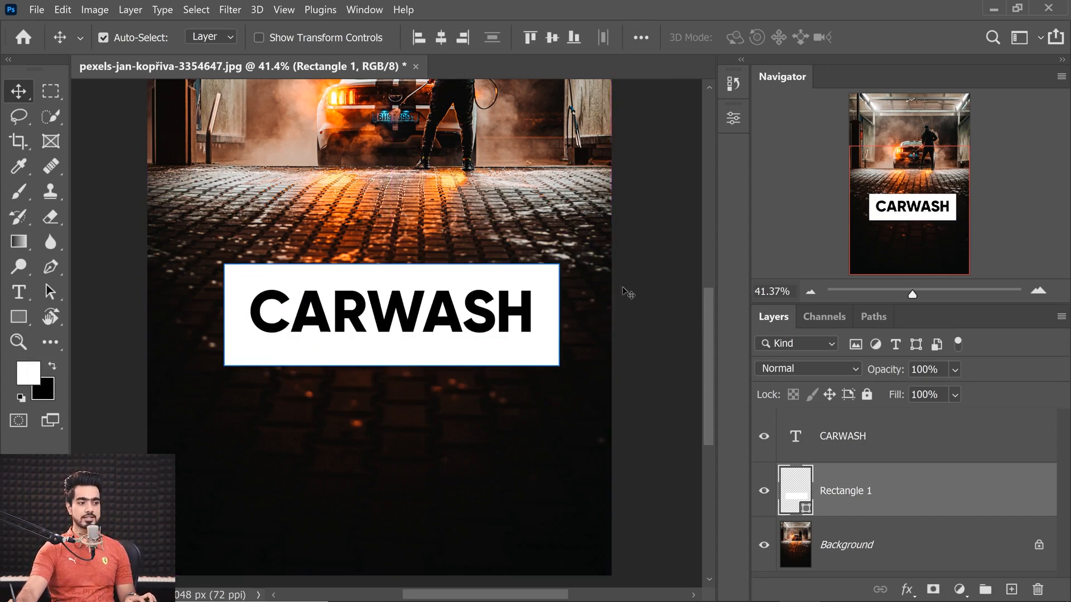
Set the CARWASH text layer's knockout to Shallow in its blending options and reduce its fill to 0%
{"action": "left_click", "coordinate": [984, 440]}
{"action": "double_click", "coordinate": [955, 457]}
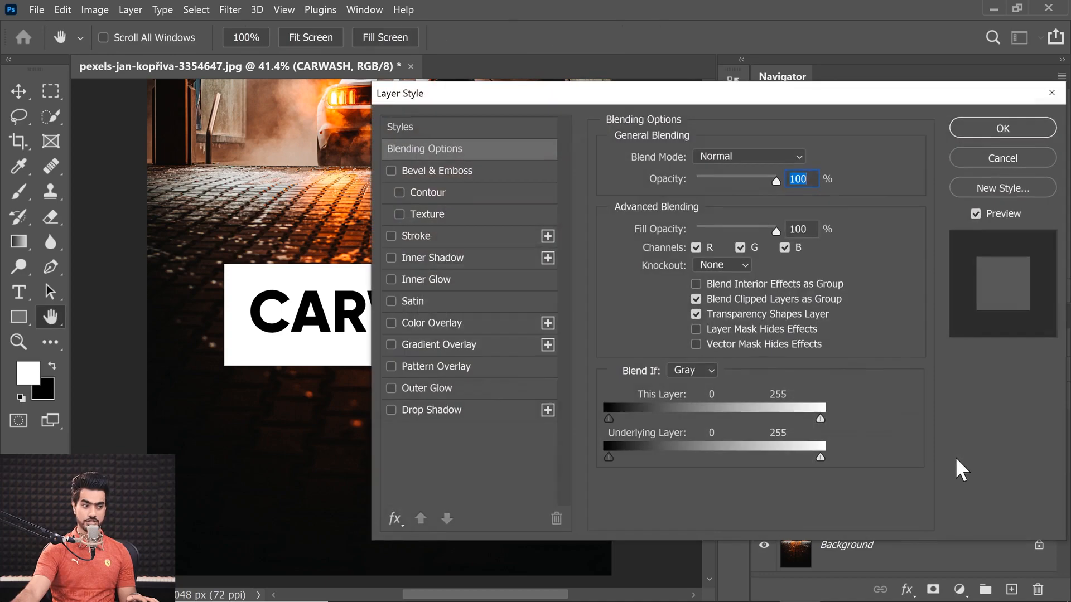
{"action": "left_click_drag", "start_coordinate": [687, 101], "coordinate": [855, 132]}
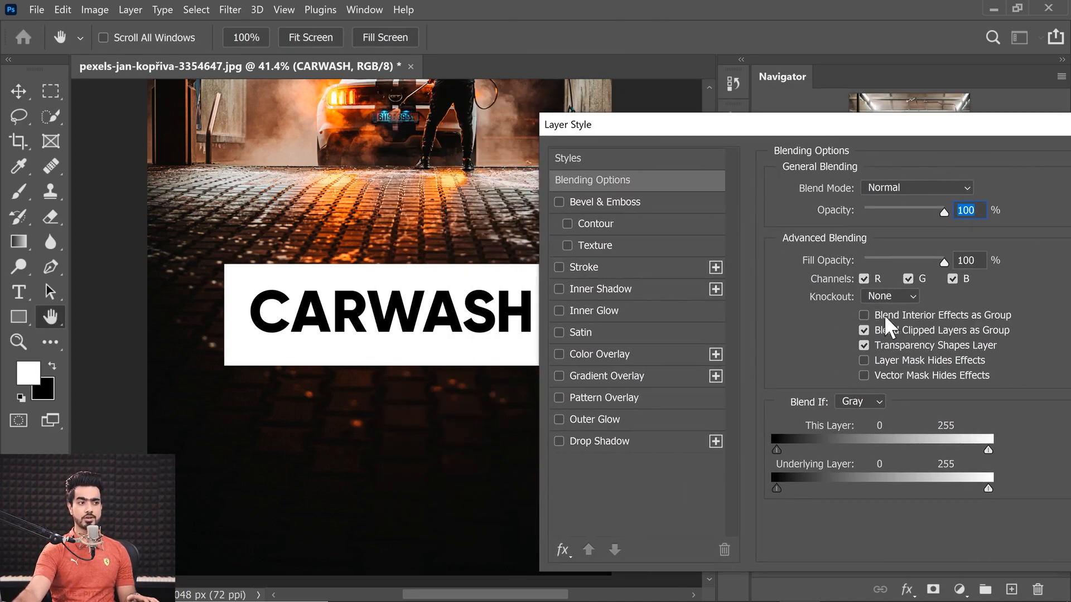
{"action": "left_click", "coordinate": [891, 298]}
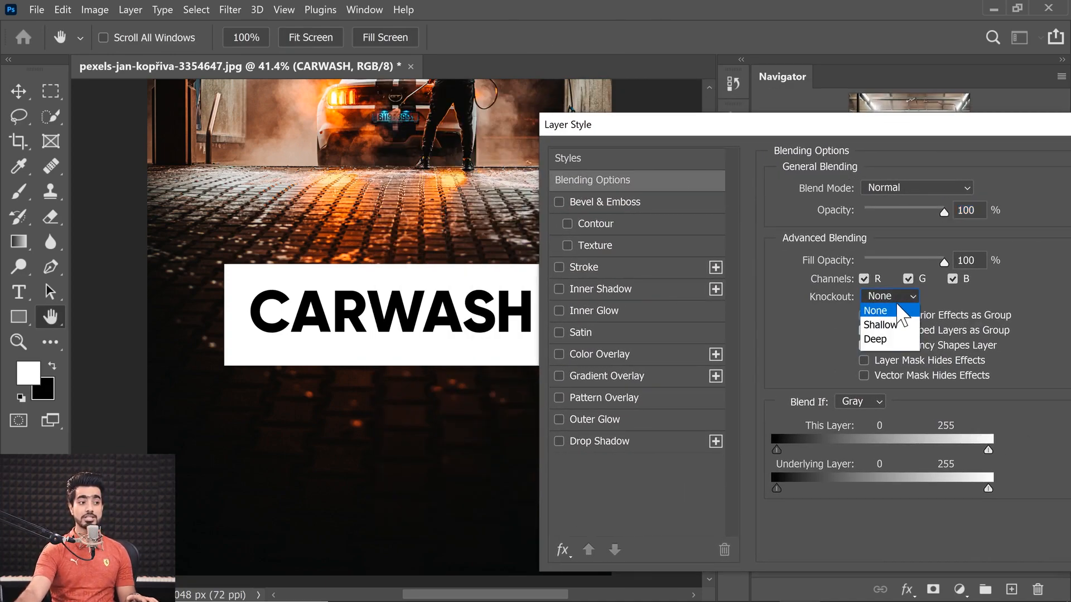
{"action": "left_click", "coordinate": [893, 325]}
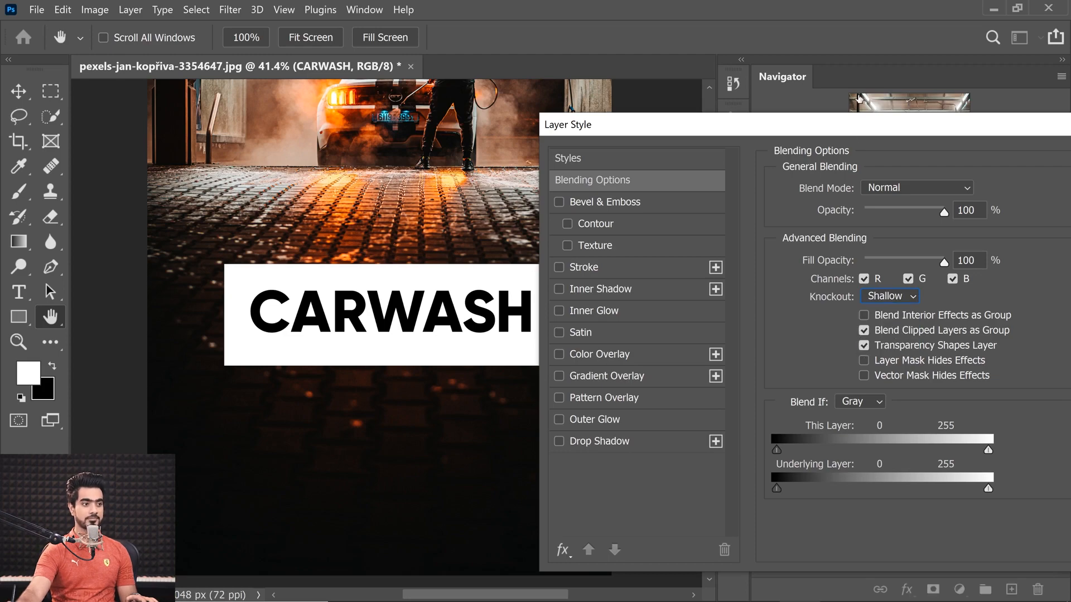
{"action": "left_click_drag", "start_coordinate": [868, 124], "coordinate": [558, 89]}
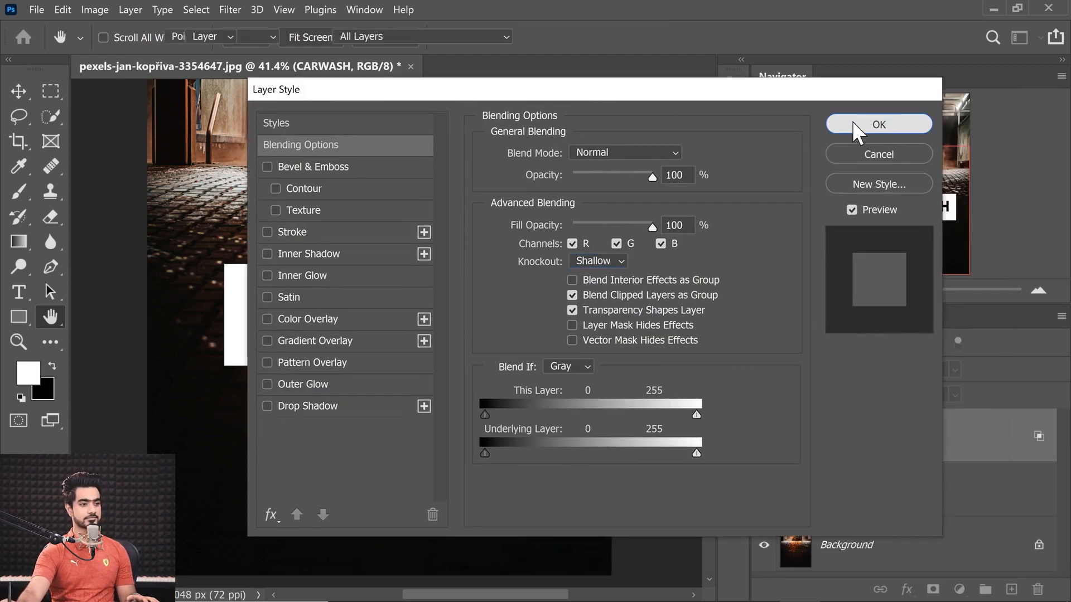
{"action": "left_click", "coordinate": [854, 124]}
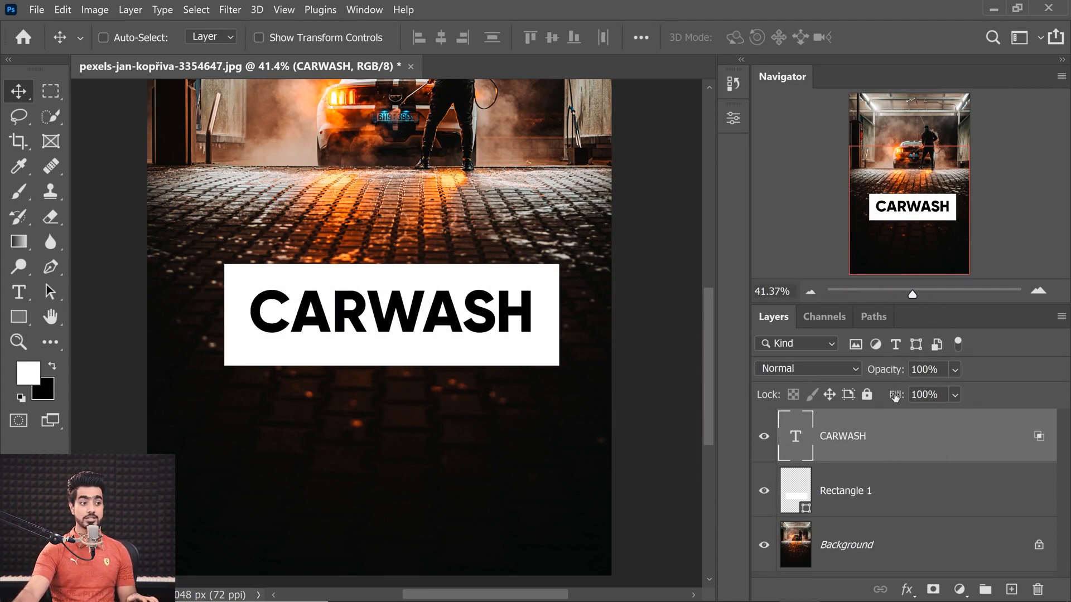
{"action": "left_click_drag", "start_coordinate": [894, 396], "coordinate": [751, 406]}
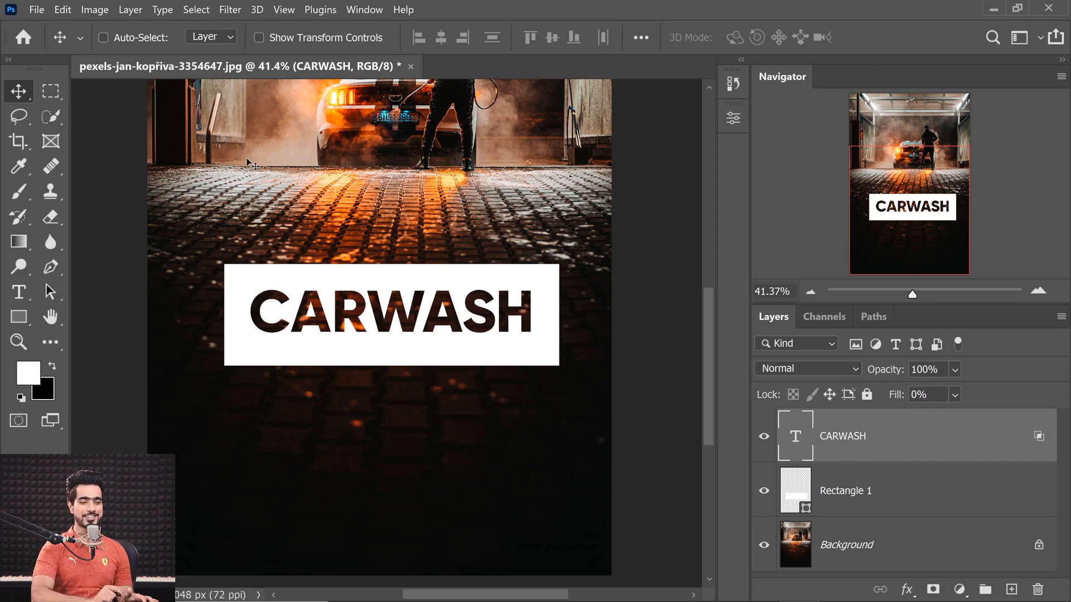
Add a new empty layer directly above the Background for painting with the Brush tool
{"action": "left_click", "coordinate": [20, 194]}
{"action": "left_click", "coordinate": [864, 535]}
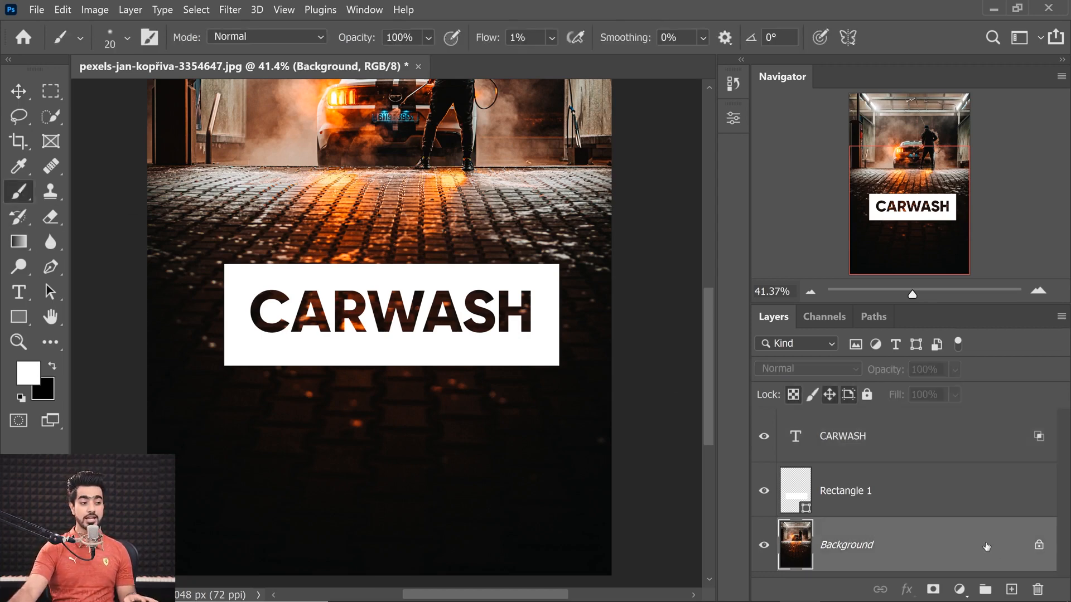
{"action": "left_click", "coordinate": [1011, 589]}
{"action": "left_click_drag", "start_coordinate": [334, 246], "coordinate": [312, 243]}
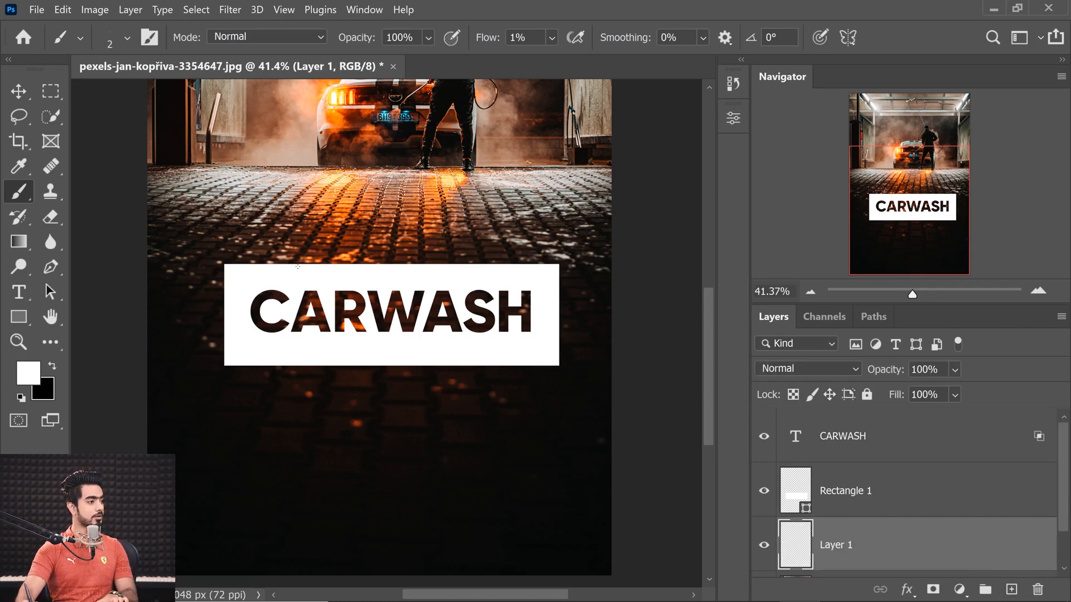
Change the foreground color to a bright, saturated green
{"action": "left_click", "coordinate": [27, 373]}
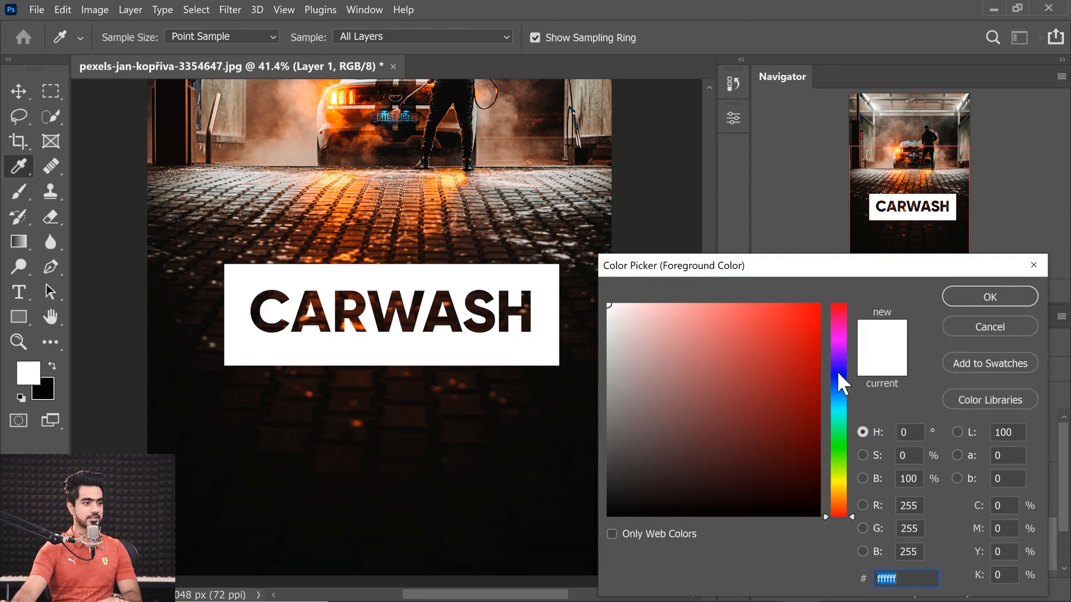
{"action": "left_click", "coordinate": [839, 452]}
{"action": "left_click_drag", "start_coordinate": [784, 365], "coordinate": [816, 304]}
{"action": "left_click", "coordinate": [966, 303]}
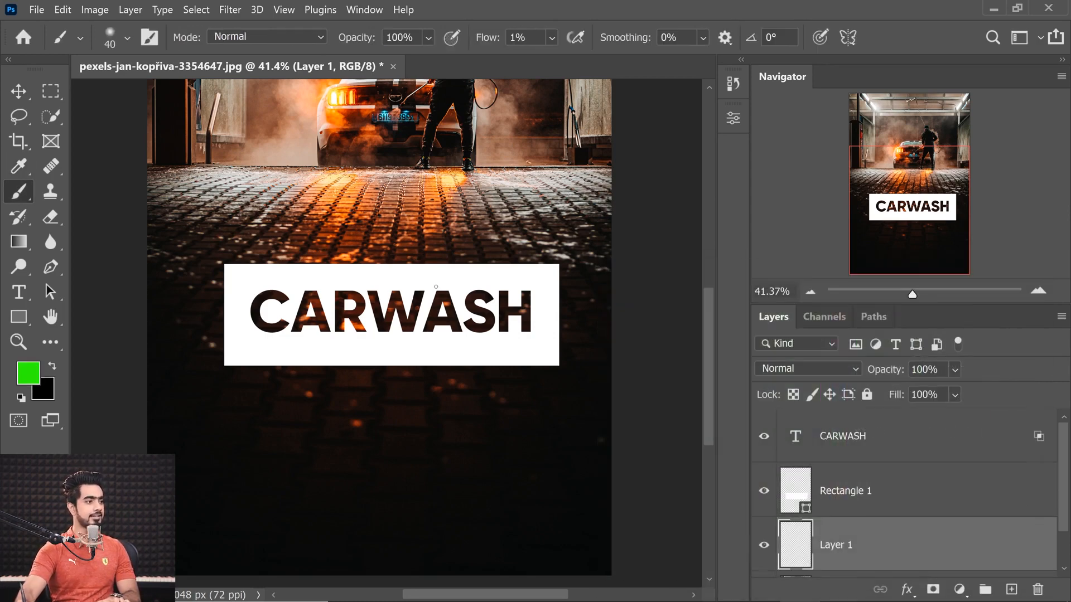
Paint a soft green area behind and around the white rectangle on Layer 1 with a 600 px brush at 100% flow
{"action": "key", "text": "bracketright"}
{"action": "key", "text": "bracketright"}
{"action": "key", "text": "bracketright"}
{"action": "key", "text": "bracketright"}
{"action": "key", "text": "bracketright"}
{"action": "key", "text": "bracketright"}
{"action": "key", "text": "bracketright"}
{"action": "key", "text": "bracketright"}
{"action": "key", "text": "bracketright"}
{"action": "key", "text": "bracketright"}
{"action": "key", "text": "bracketright"}
{"action": "key", "text": "bracketright"}
{"action": "key", "text": "bracketright"}
{"action": "key", "text": "bracketright"}
{"action": "key", "text": "bracketright"}
{"action": "key", "text": "bracketright"}
{"action": "key", "text": "bracketright"}
{"action": "left_click_drag", "start_coordinate": [483, 41], "coordinate": [641, 42]}
{"action": "key", "text": "bracketleft"}
{"action": "mouse_move", "coordinate": [391, 218]}
{"action": "left_mouse_down"}
{"action": "mouse_move", "coordinate": [362, 338]}
{"action": "mouse_move", "coordinate": [313, 390]}
{"action": "mouse_move", "coordinate": [557, 279]}
{"action": "mouse_move", "coordinate": [212, 357]}
{"action": "mouse_move", "coordinate": [254, 268]}
{"action": "mouse_move", "coordinate": [217, 335]}
{"action": "left_mouse_up"}
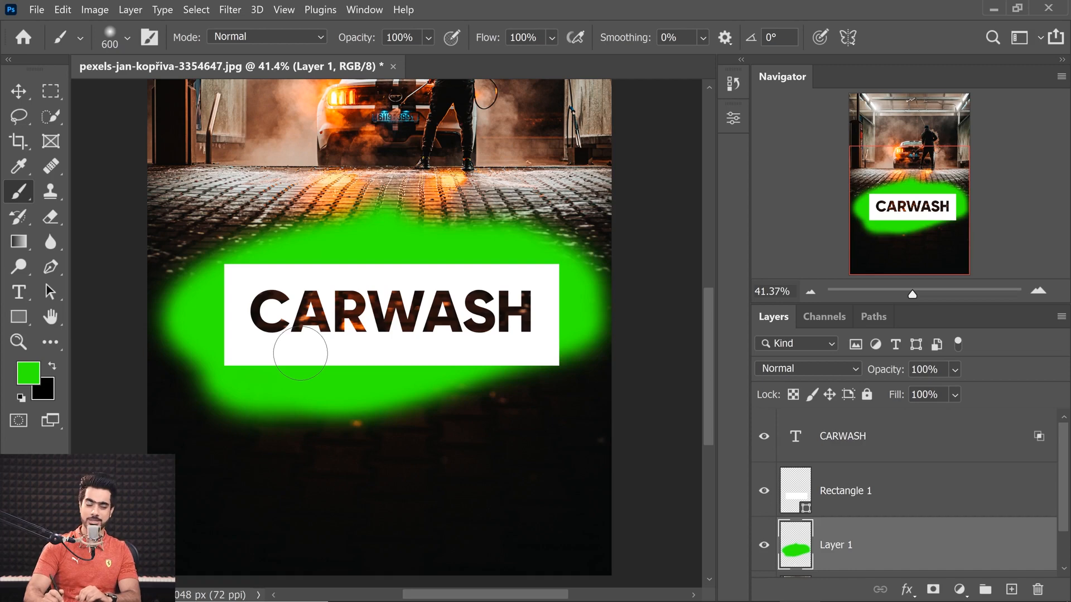
Group the CARWASH text layer and Rectangle 1 together
{"action": "left_click", "coordinate": [955, 449]}
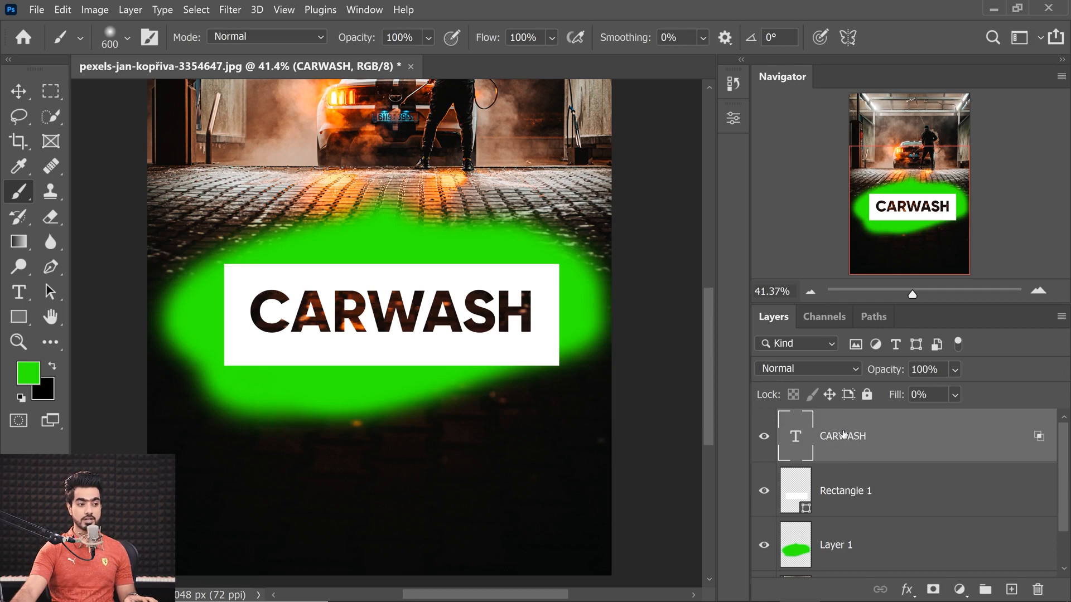
{"action": "left_click", "coordinate": [963, 491], "text": "ctrl"}
{"action": "key", "text": "ctrl+g"}
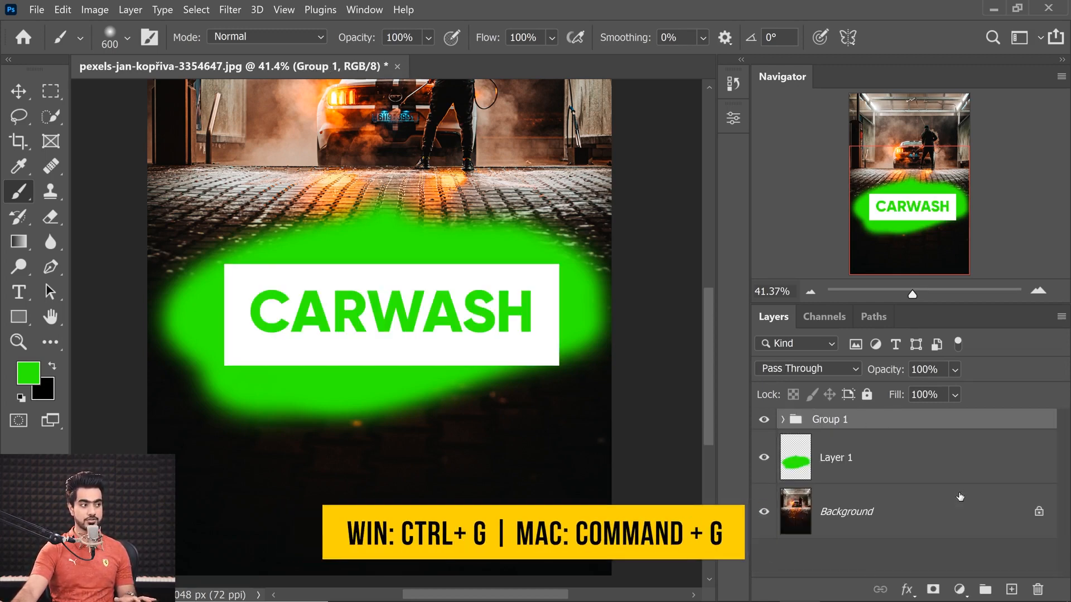
Expand Group 1 and change the CARWASH text layer's knockout to Deep in its blending options
{"action": "left_click", "coordinate": [783, 420]}
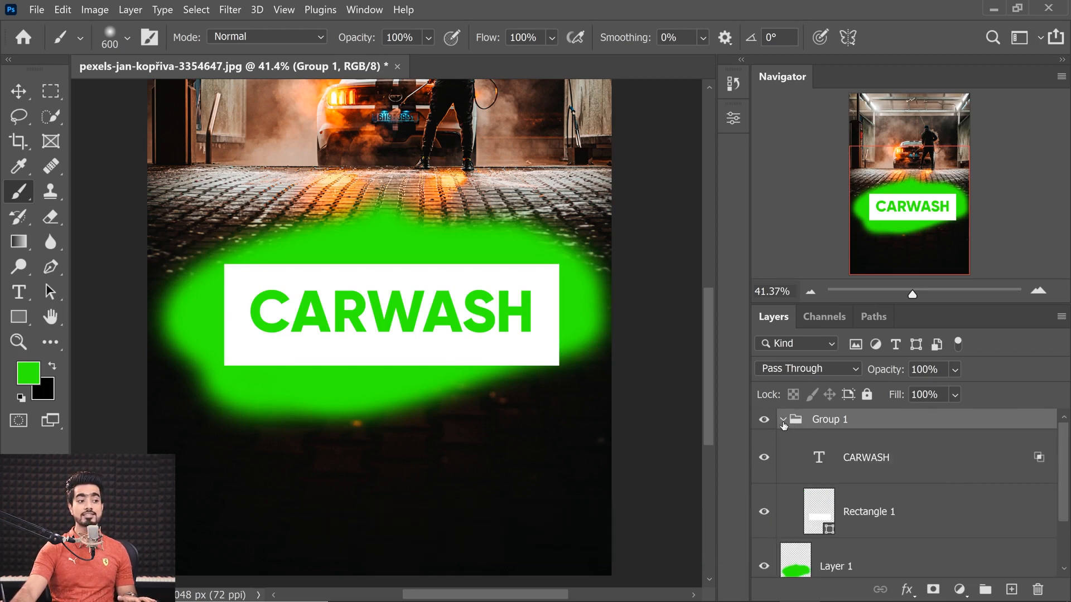
{"action": "left_click", "coordinate": [1021, 468]}
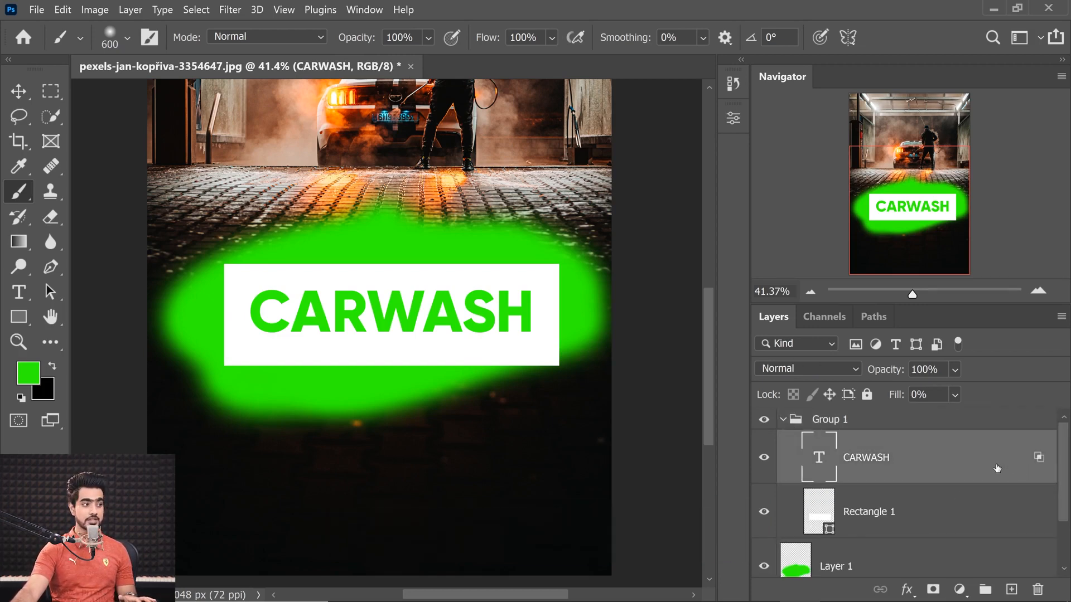
{"action": "double_click", "coordinate": [998, 468]}
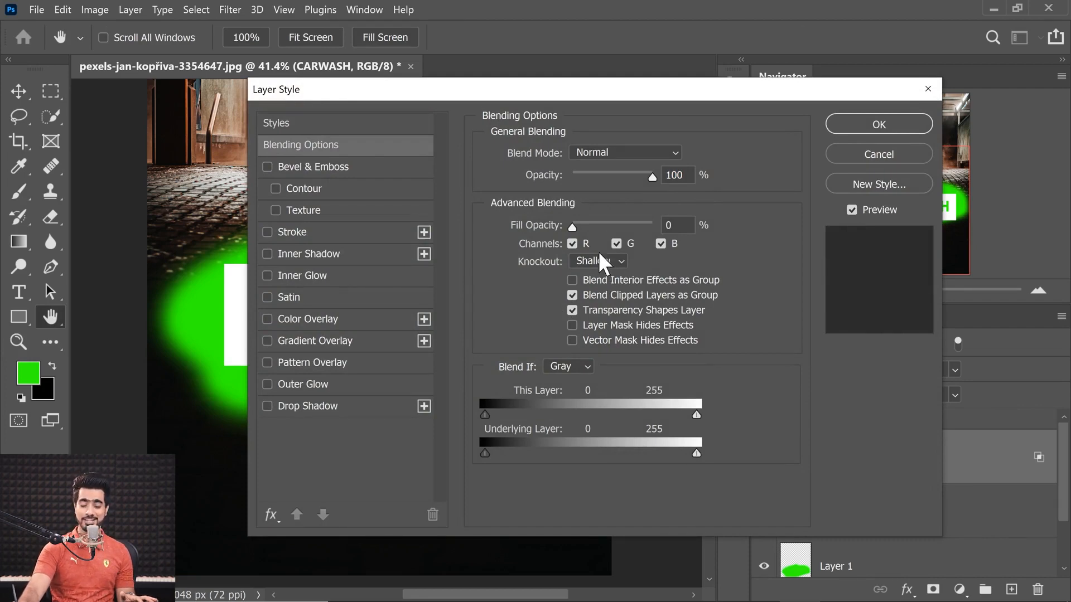
{"action": "left_click_drag", "start_coordinate": [553, 94], "coordinate": [731, 100]}
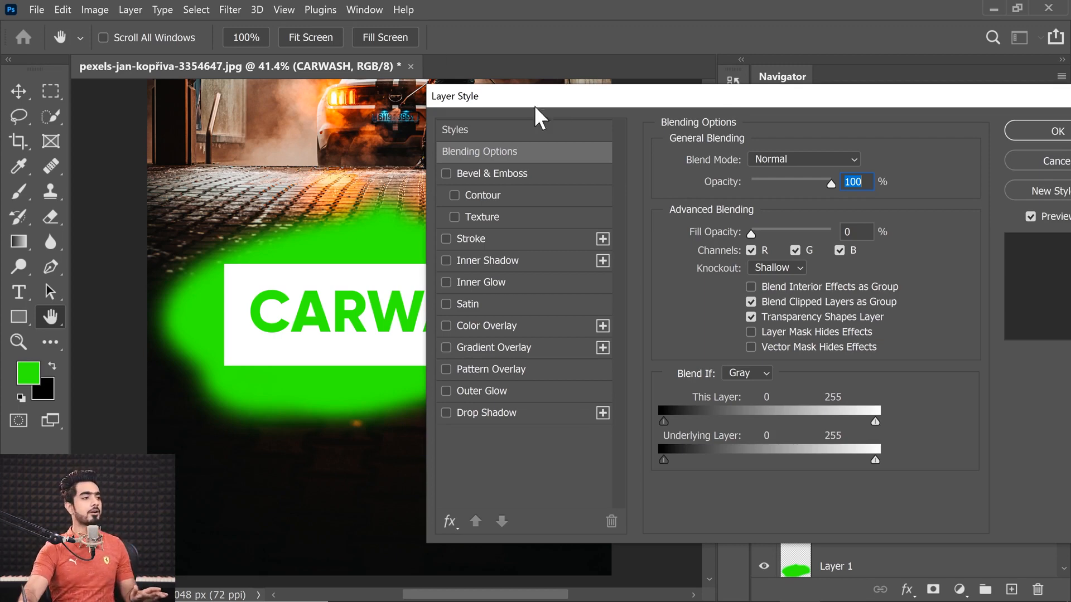
{"action": "left_click_drag", "start_coordinate": [536, 106], "coordinate": [624, 122]}
{"action": "left_click", "coordinate": [866, 284]}
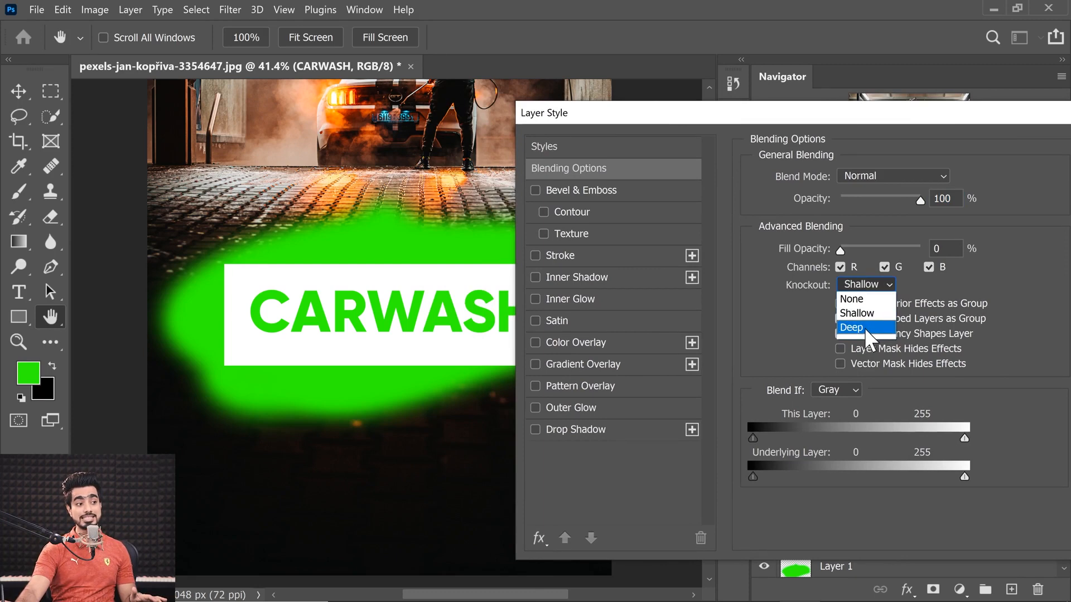
{"action": "left_click", "coordinate": [864, 327]}
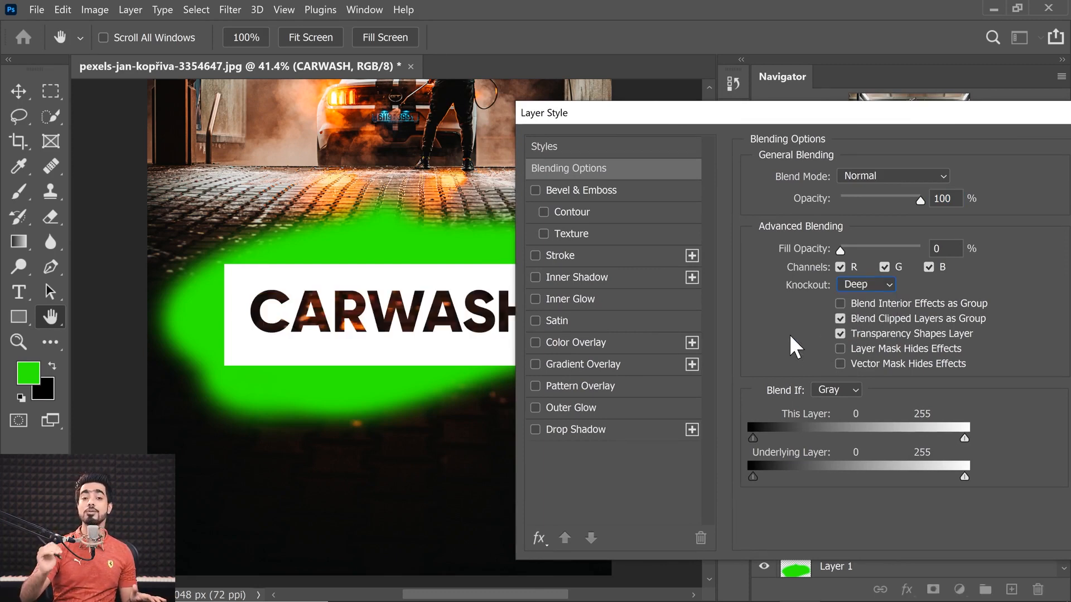
{"action": "left_click_drag", "start_coordinate": [793, 113], "coordinate": [477, 89]}
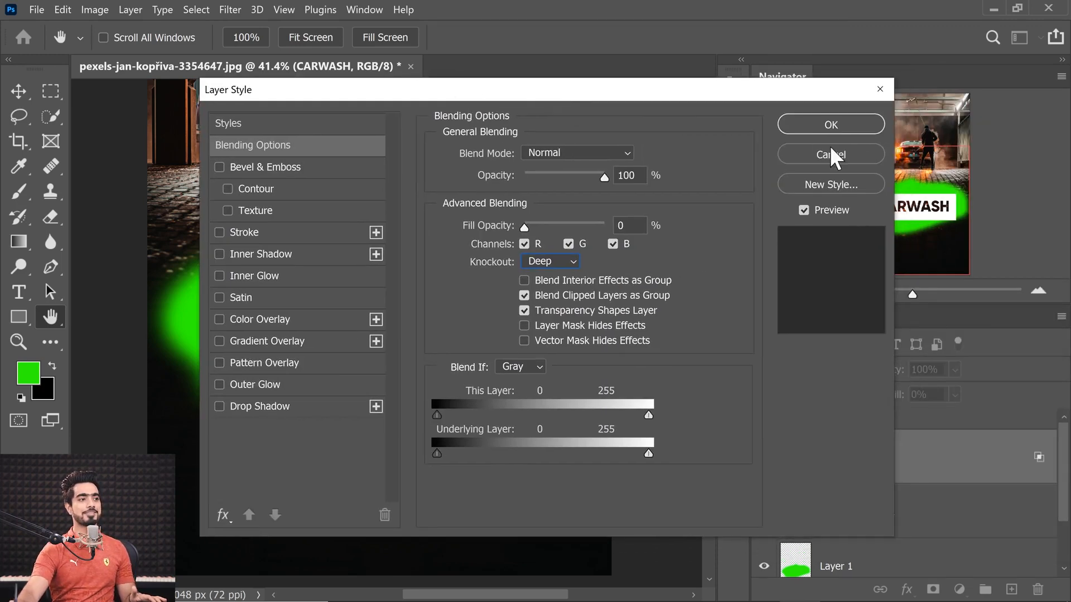
{"action": "left_click", "coordinate": [838, 124]}
Unlock the Background so it becomes a regular layer
{"action": "scroll", "coordinate": [1037, 502], "scroll_direction": "down", "scroll_amount": 2}
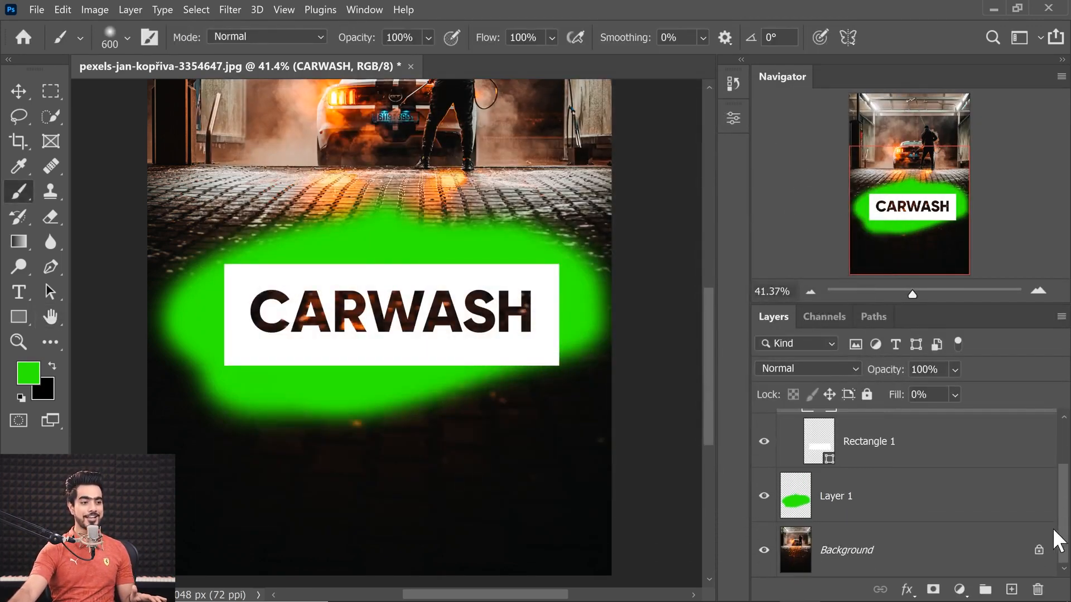
{"action": "left_click", "coordinate": [1040, 551]}
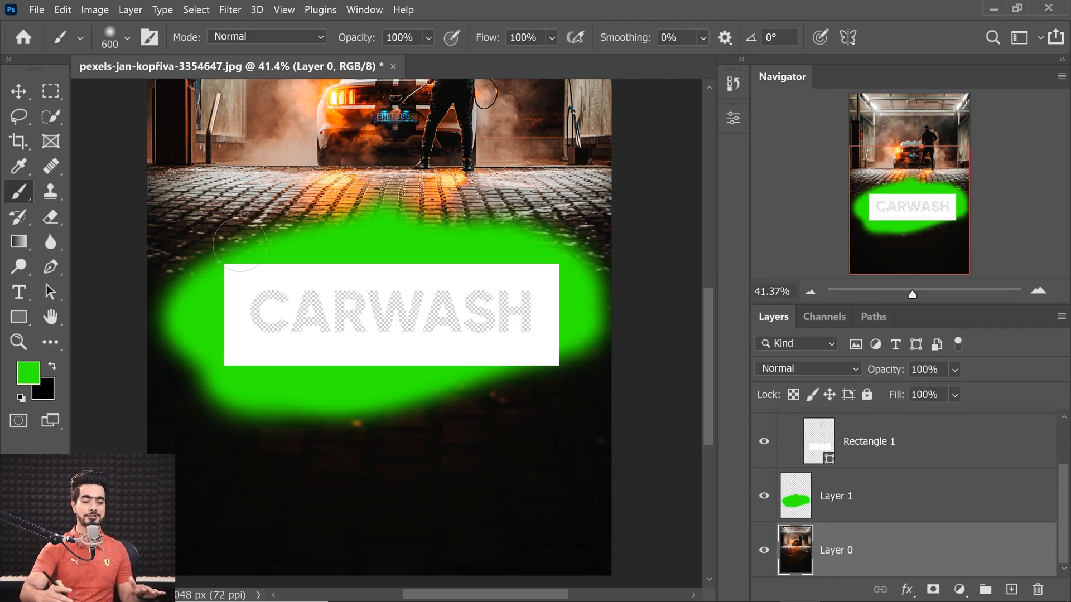
Set the CARWASH text layer's knockout to Shallow in its blending options and delete the green Layer 1
{"action": "scroll", "coordinate": [1064, 524], "scroll_direction": "up", "scroll_amount": 2}
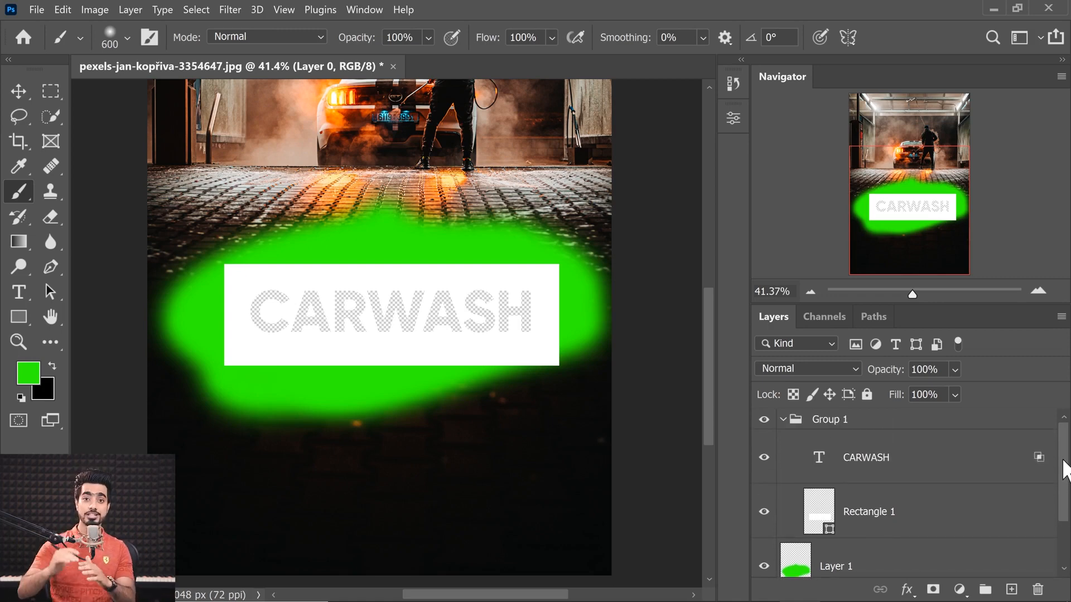
{"action": "left_click", "coordinate": [999, 467]}
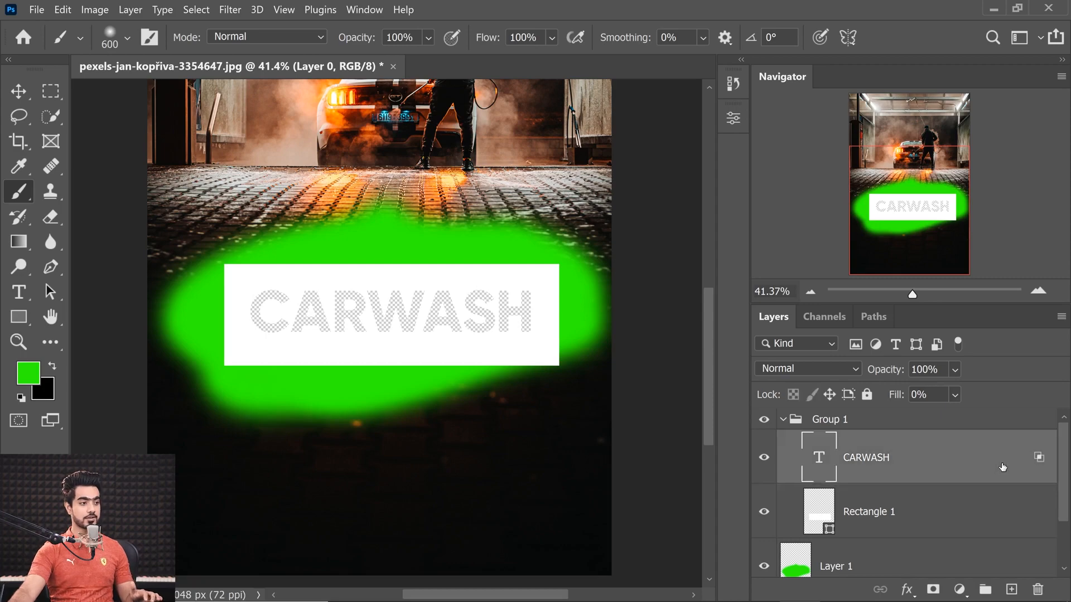
{"action": "double_click", "coordinate": [1002, 467]}
{"action": "left_click", "coordinate": [550, 261]}
{"action": "left_click", "coordinate": [538, 302]}
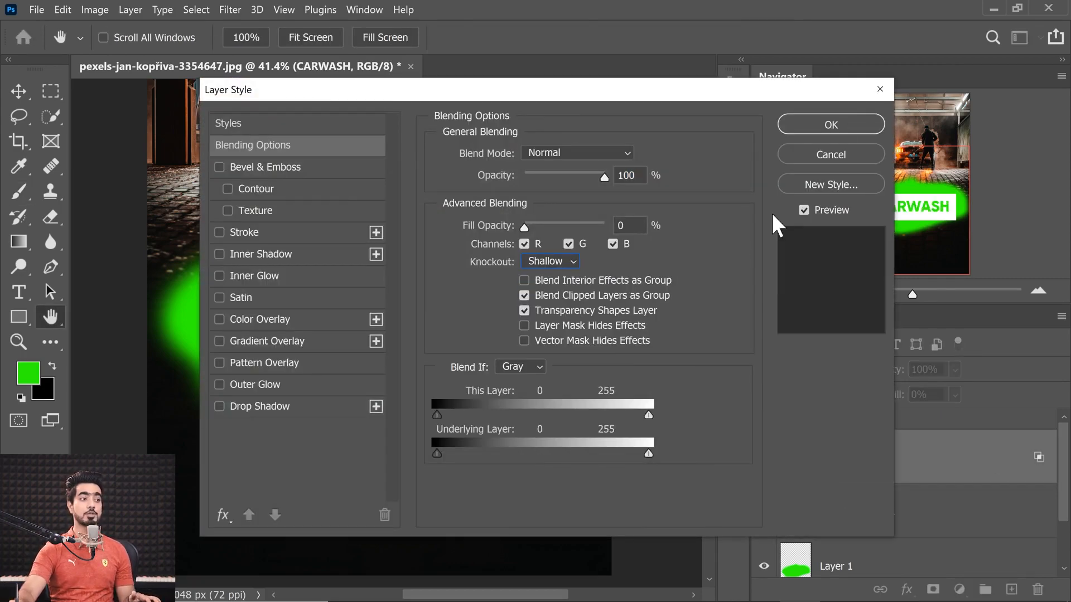
{"action": "left_click", "coordinate": [810, 128]}
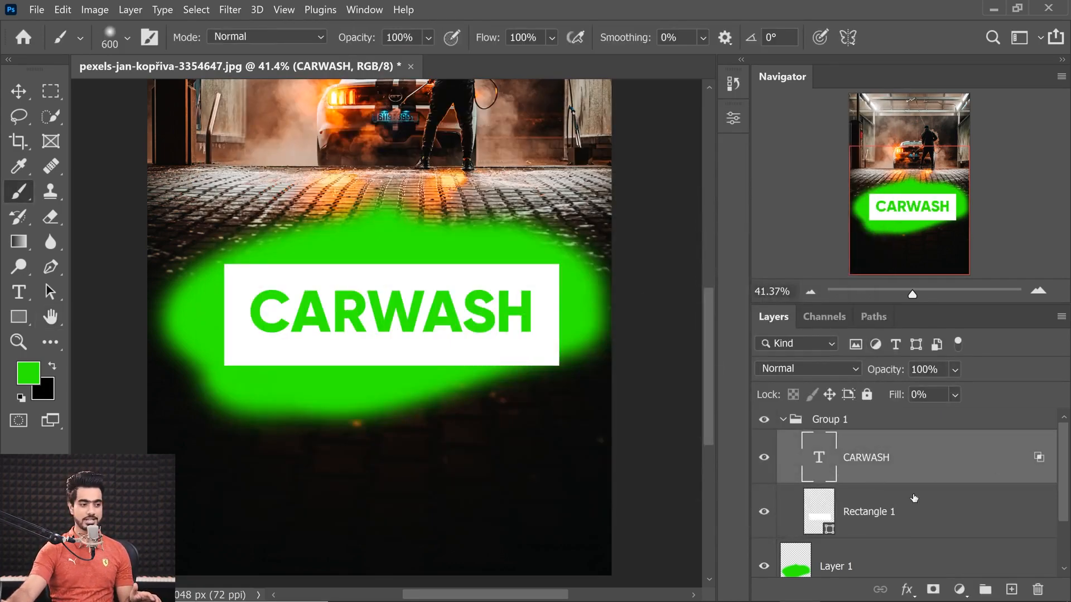
{"action": "left_click_drag", "start_coordinate": [942, 555], "coordinate": [1038, 590]}
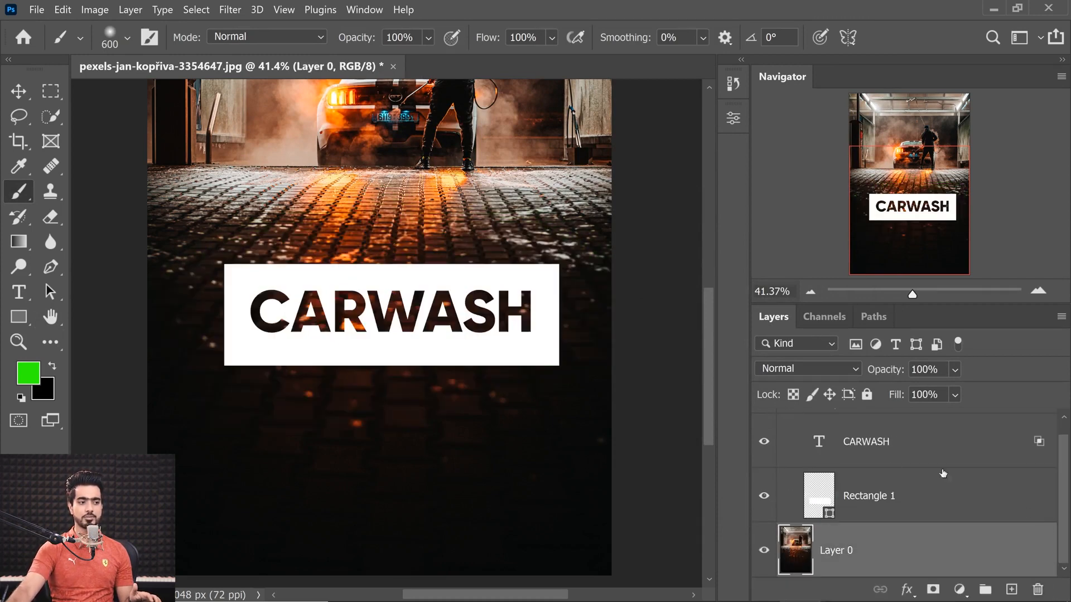
Try editing the knocked-out CARWASH text with the Light font style and an 8 added at the end
{"action": "left_click", "coordinate": [915, 459]}
{"action": "scroll", "coordinate": [1063, 502], "scroll_direction": "up", "scroll_amount": 1}
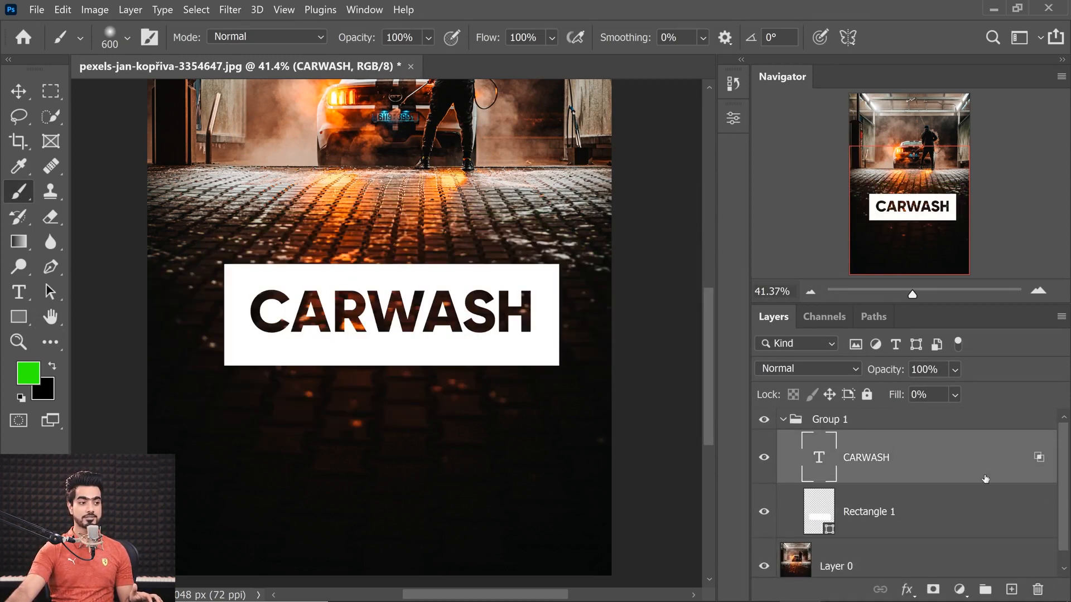
{"action": "double_click", "coordinate": [821, 461]}
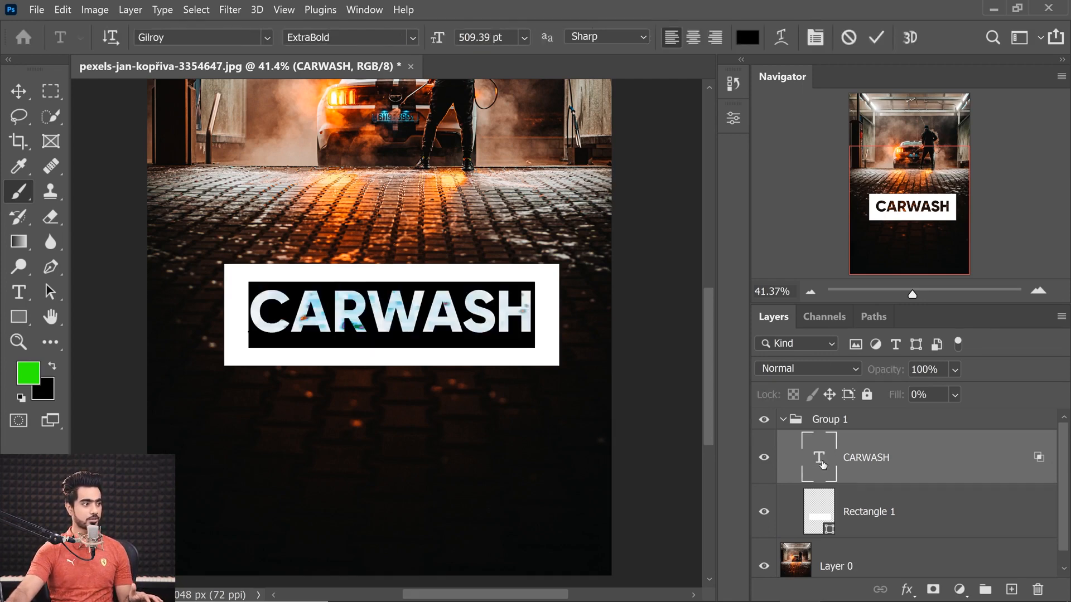
{"action": "left_click", "coordinate": [403, 37]}
{"action": "left_click", "coordinate": [385, 55]}
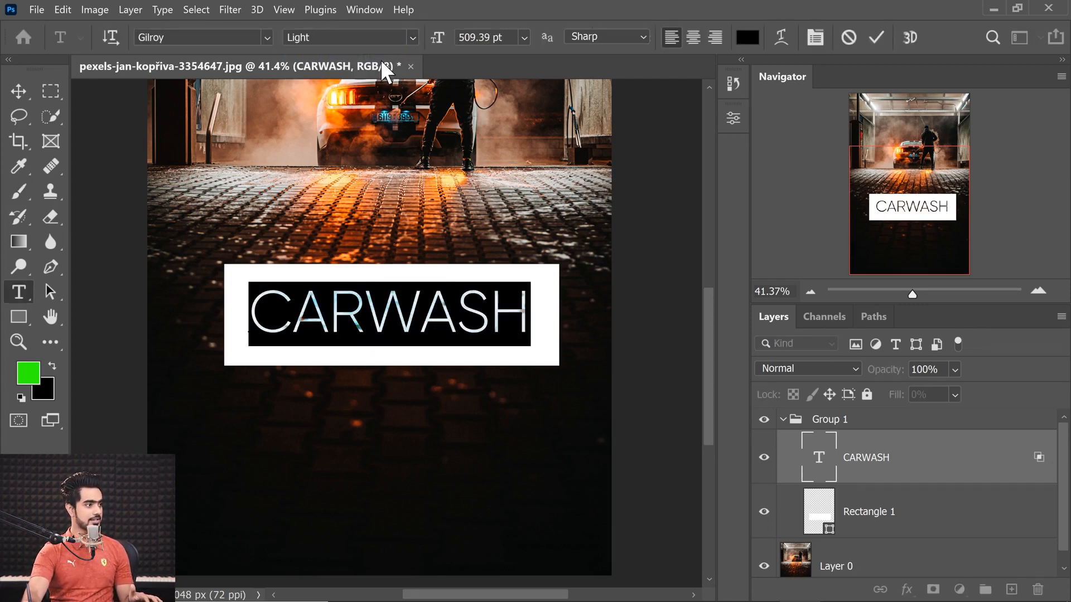
{"action": "left_click", "coordinate": [530, 310]}
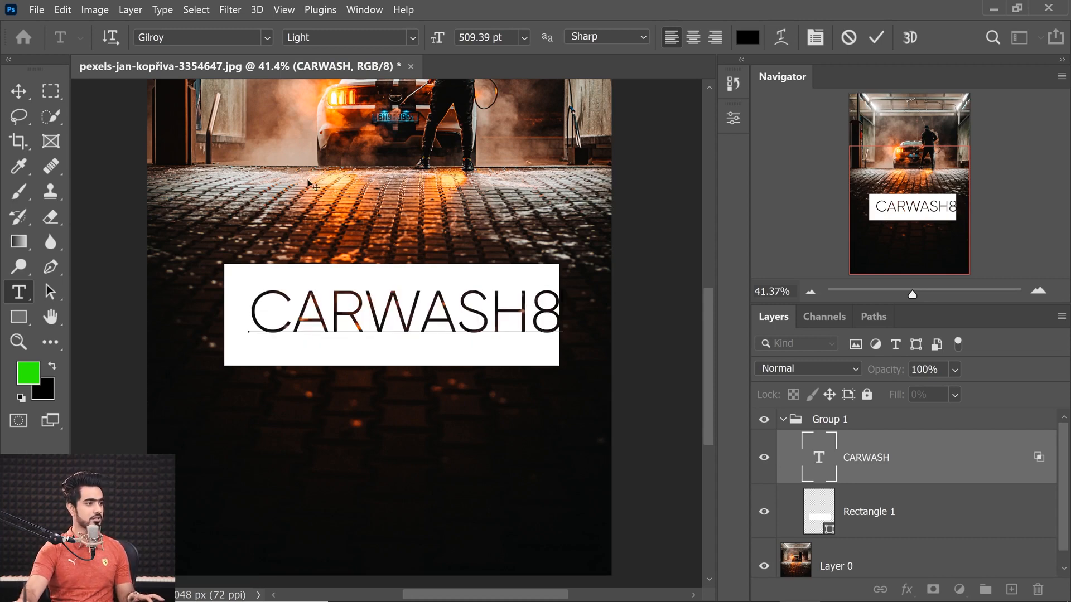
{"action": "left_click", "coordinate": [18, 92]}
{"action": "left_click_drag", "start_coordinate": [446, 305], "coordinate": [431, 307]}
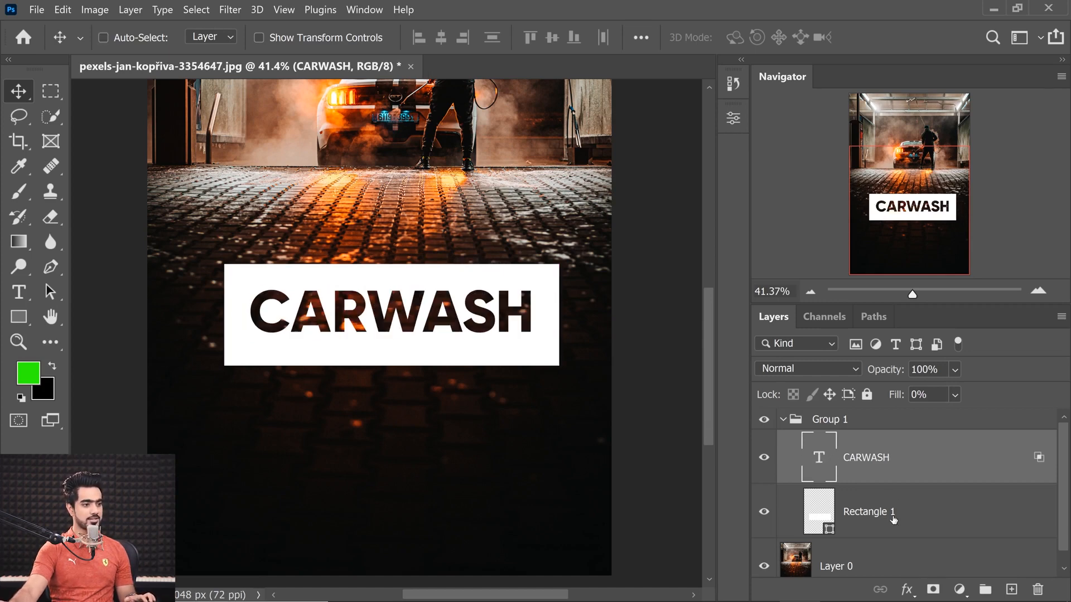
Shrink Rectangle 1 around the CARWASH text to 90.49% width and 73.44% height
{"action": "left_click", "coordinate": [893, 519]}
{"action": "key", "text": "ctrl+t"}
{"action": "left_click_drag", "start_coordinate": [559, 315], "coordinate": [542, 315]}
{"action": "left_click_drag", "start_coordinate": [224, 315], "coordinate": [240, 314]}
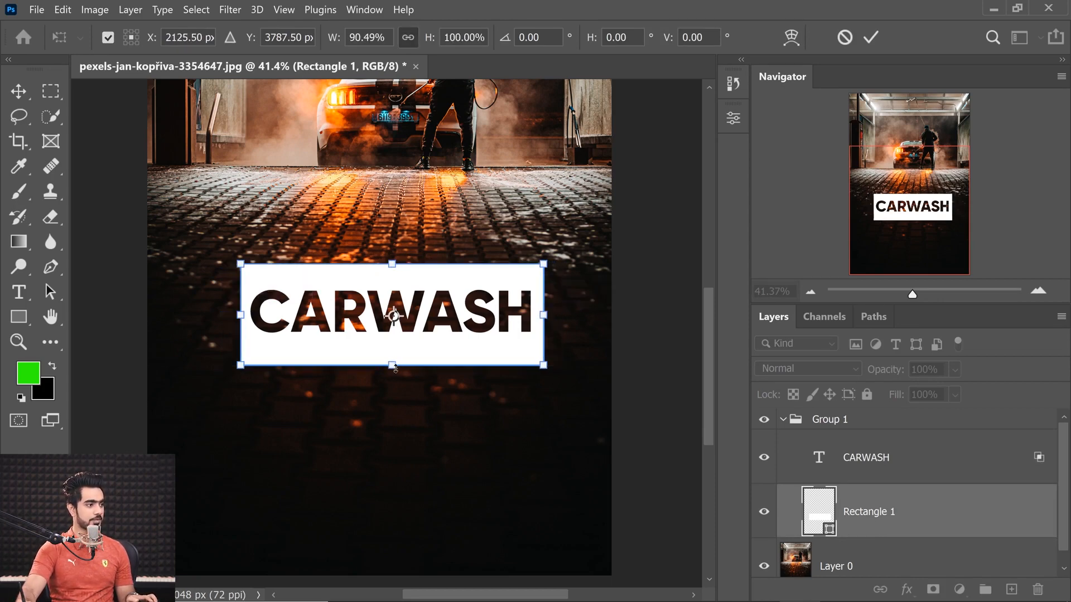
{"action": "left_click_drag", "start_coordinate": [394, 368], "coordinate": [394, 350]}
{"action": "left_click_drag", "start_coordinate": [393, 264], "coordinate": [393, 277]}
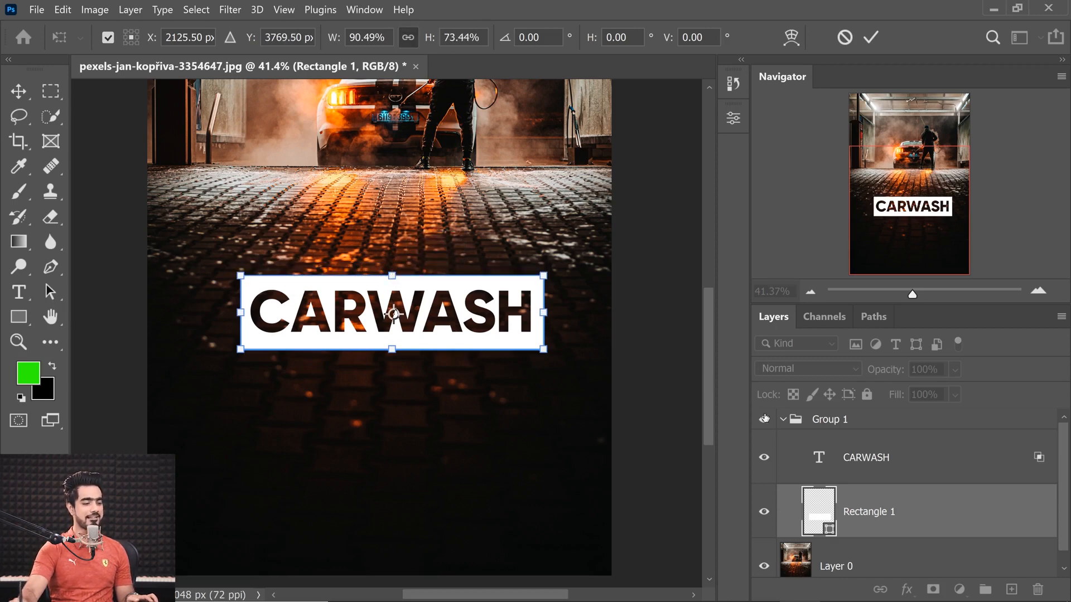
{"action": "left_click", "coordinate": [865, 454]}
Collapse Group 1 and move the whole CARWASH group slightly up on the photo
{"action": "left_click", "coordinate": [803, 420]}
{"action": "left_click", "coordinate": [783, 420]}
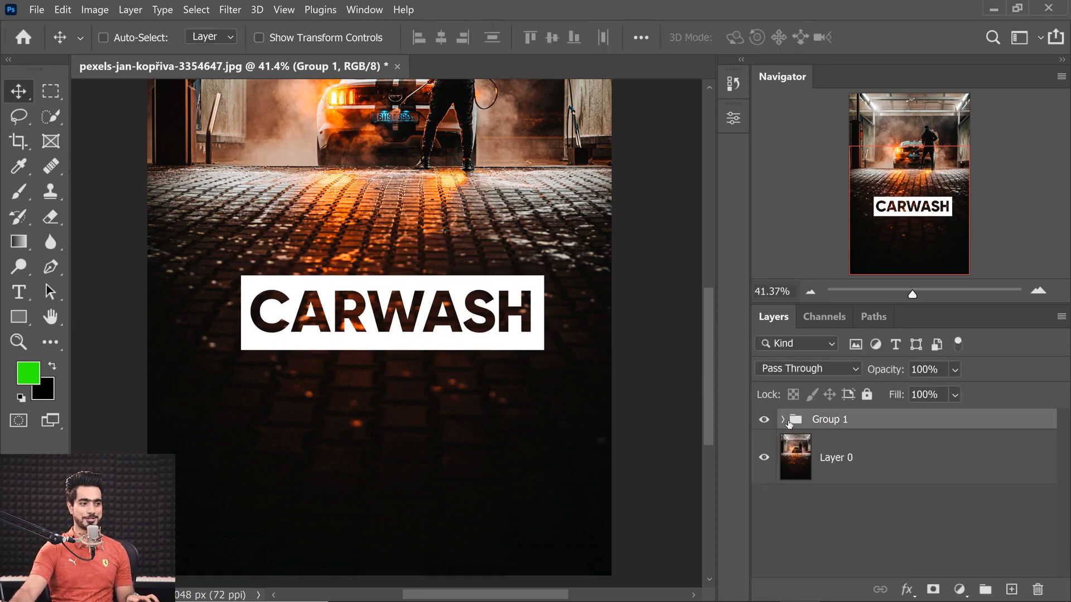
{"action": "key", "text": "ctrl+t"}
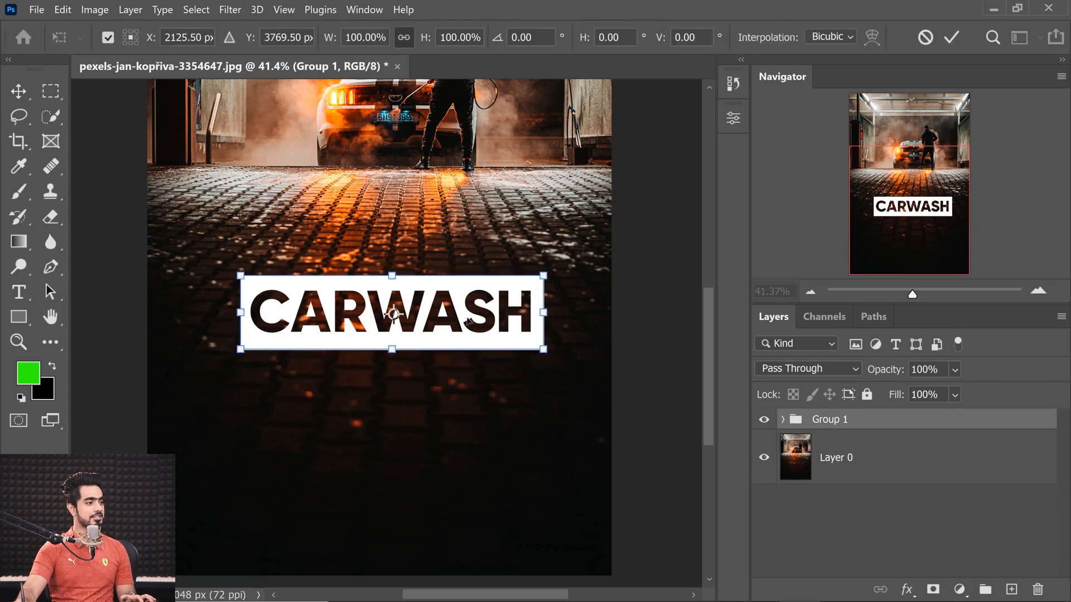
{"action": "left_click_drag", "start_coordinate": [468, 320], "coordinate": [474, 273]}
{"action": "key", "text": "Return"}
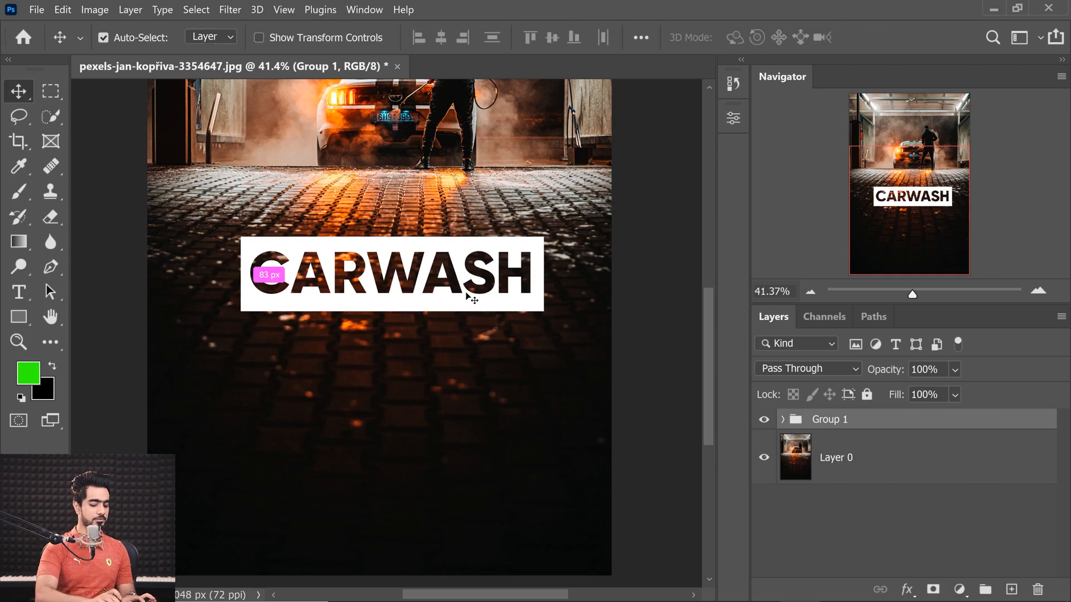
{"action": "key", "text": "ctrl+0"}
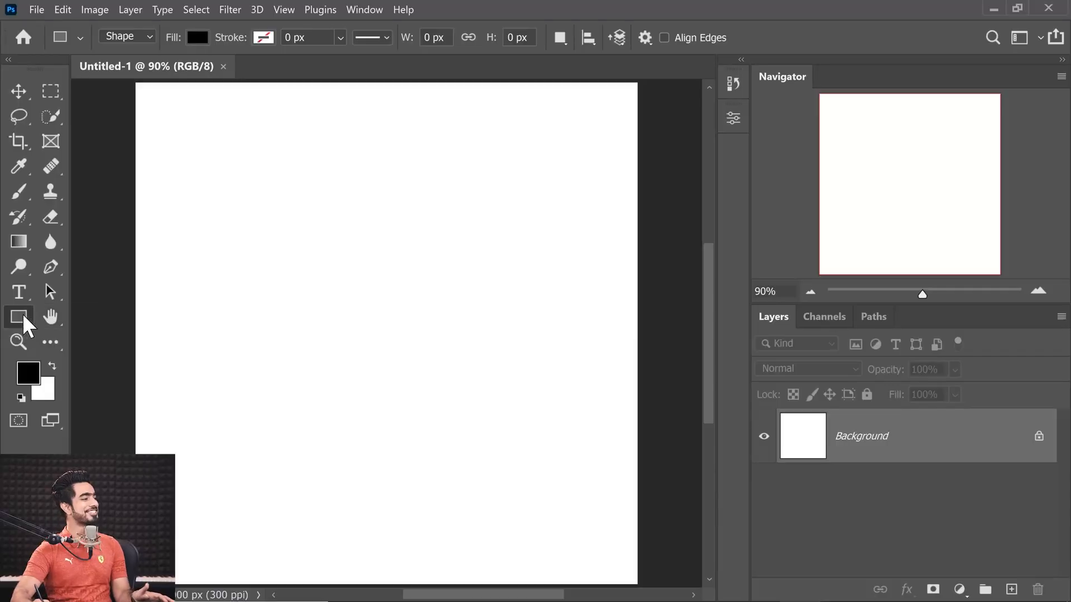
Draw a black rounded rectangle about 804 by 702 px on the blank Untitled-1 canvas with the Rounded Rectangle Tool
{"action": "right_click", "coordinate": [26, 324]}
{"action": "left_click", "coordinate": [25, 333]}
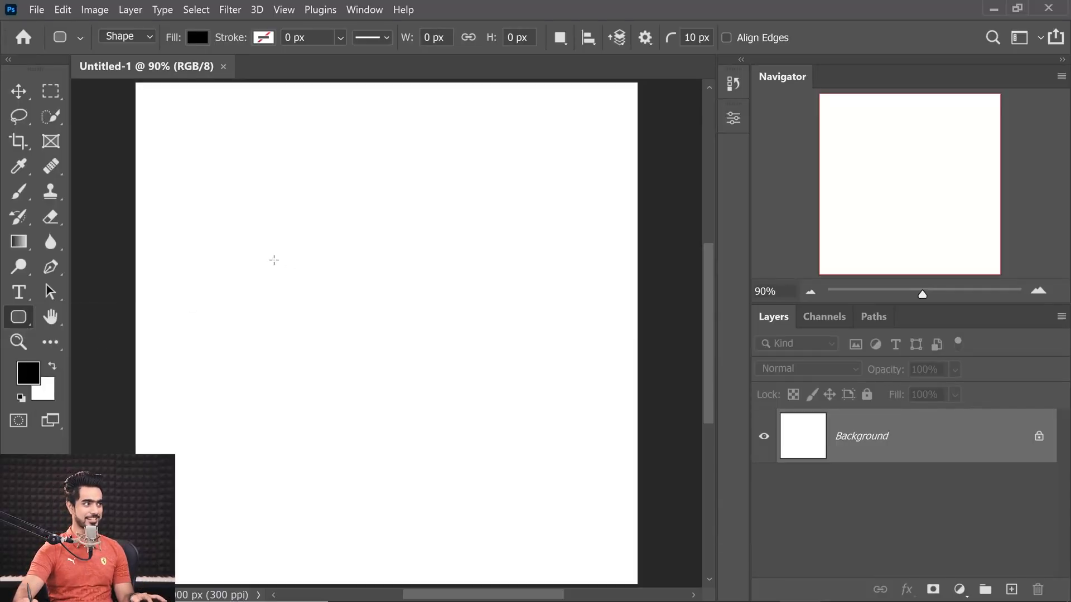
{"action": "left_click_drag", "start_coordinate": [277, 229], "coordinate": [488, 405]}
{"action": "left_click_drag", "start_coordinate": [280, 224], "coordinate": [345, 221]}
{"action": "left_click_drag", "start_coordinate": [304, 324], "coordinate": [291, 235]}
Round only the top-left corner to 54 px, then link the radii and raise them to 155 px and 111 px
{"action": "left_click_drag", "start_coordinate": [709, 276], "coordinate": [710, 357]}
{"action": "left_click_drag", "start_coordinate": [515, 258], "coordinate": [495, 284]}
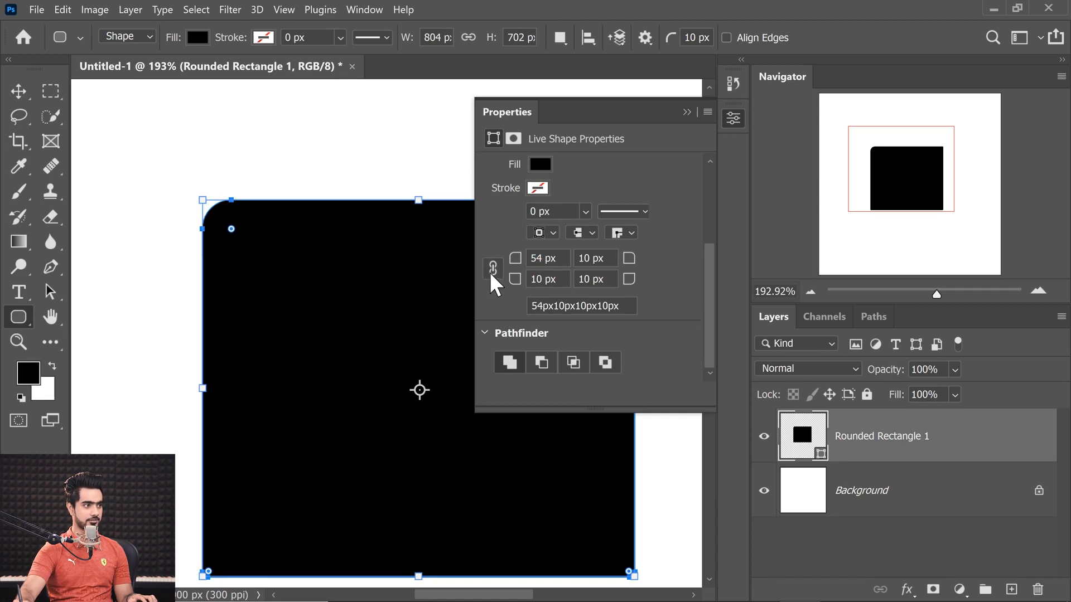
{"action": "left_click", "coordinate": [494, 270]}
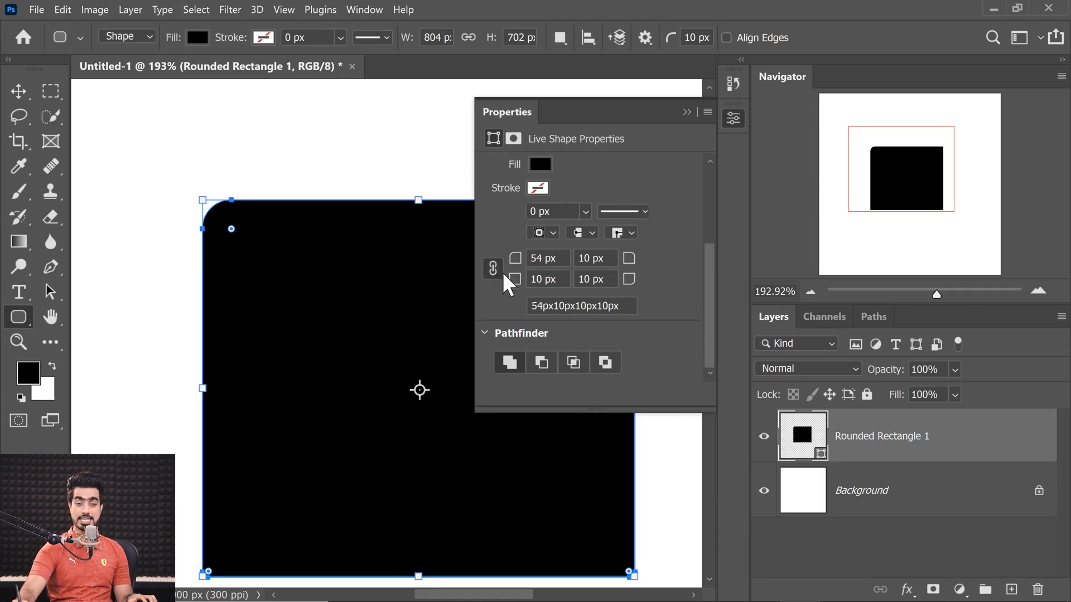
{"action": "left_click_drag", "start_coordinate": [515, 259], "coordinate": [544, 261]}
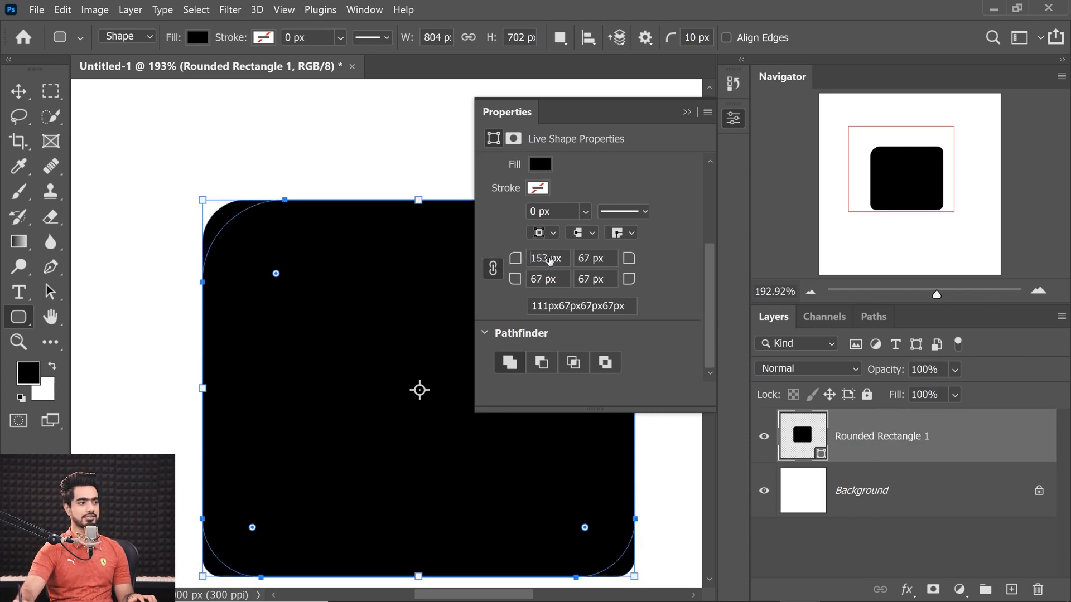
{"action": "left_click", "coordinate": [687, 114]}
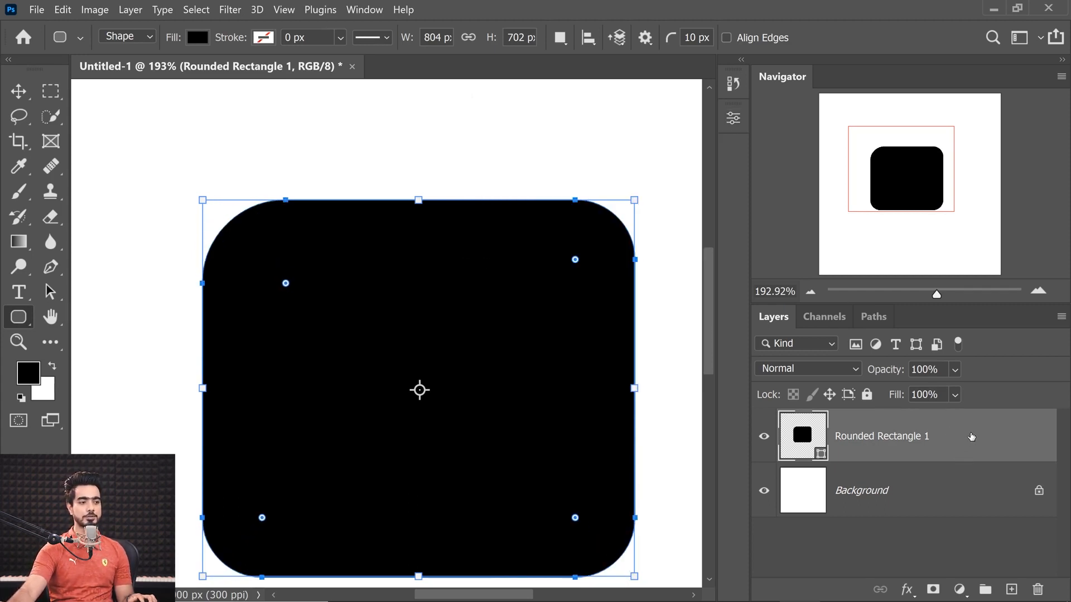
Replace the rounded rectangle with a plain rectangle about 558 by 312 px and round its linked corners to 59 px
{"action": "left_click_drag", "start_coordinate": [971, 436], "coordinate": [1038, 589]}
{"action": "right_click", "coordinate": [19, 323]}
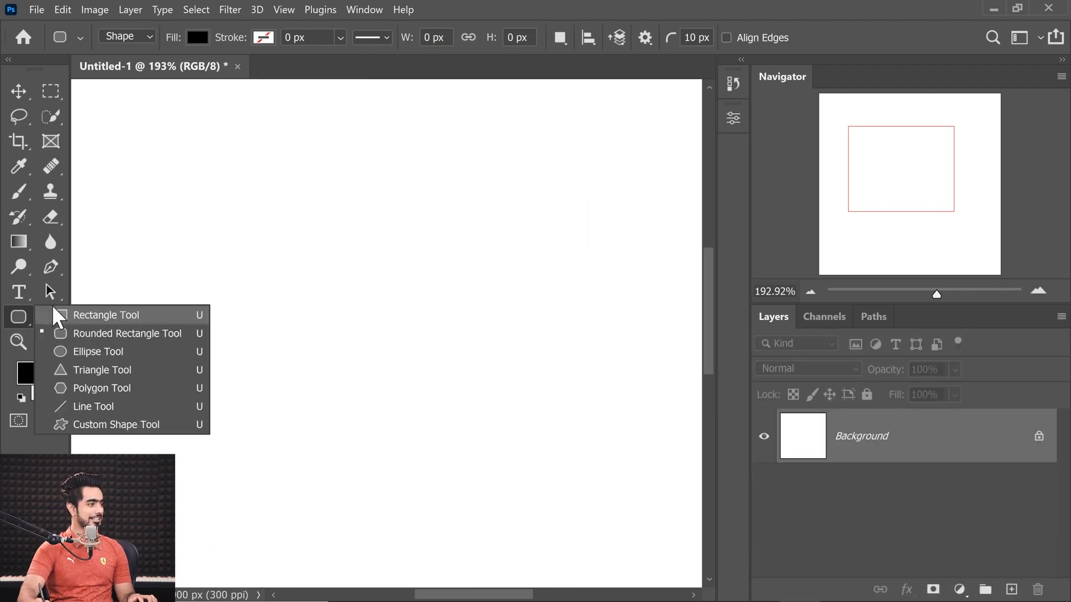
{"action": "left_click", "coordinate": [79, 315]}
{"action": "left_click_drag", "start_coordinate": [206, 222], "coordinate": [506, 389]}
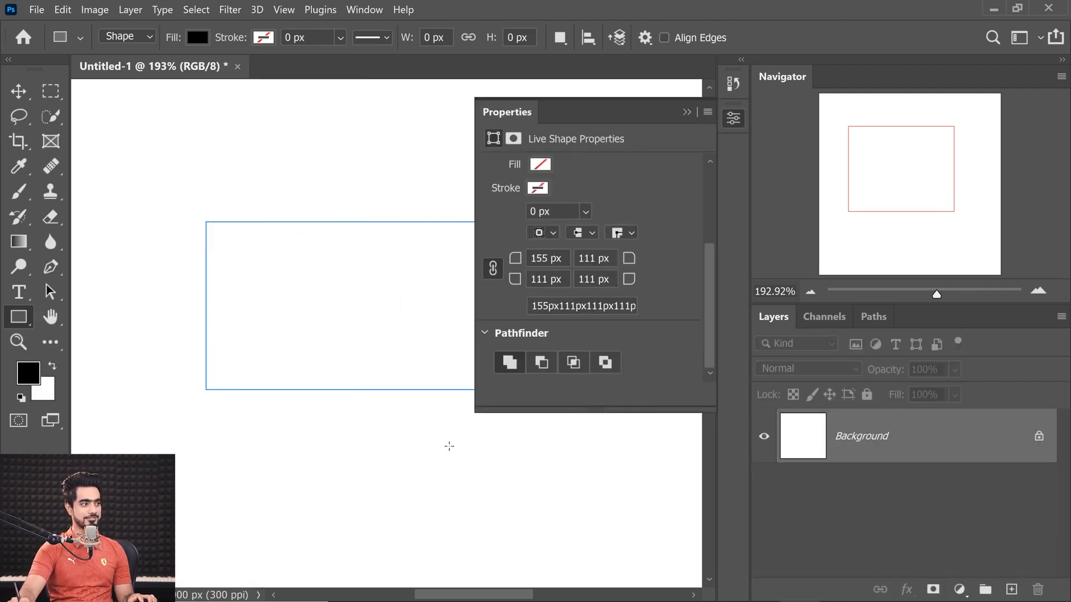
{"action": "left_click_drag", "start_coordinate": [710, 279], "coordinate": [707, 366]}
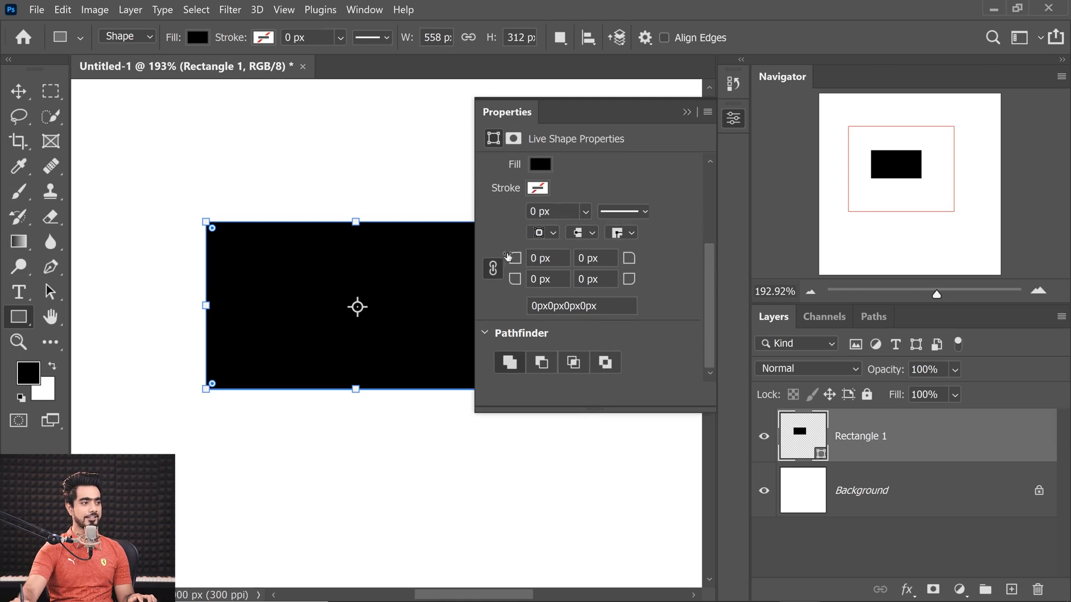
{"action": "left_click_drag", "start_coordinate": [514, 260], "coordinate": [547, 260]}
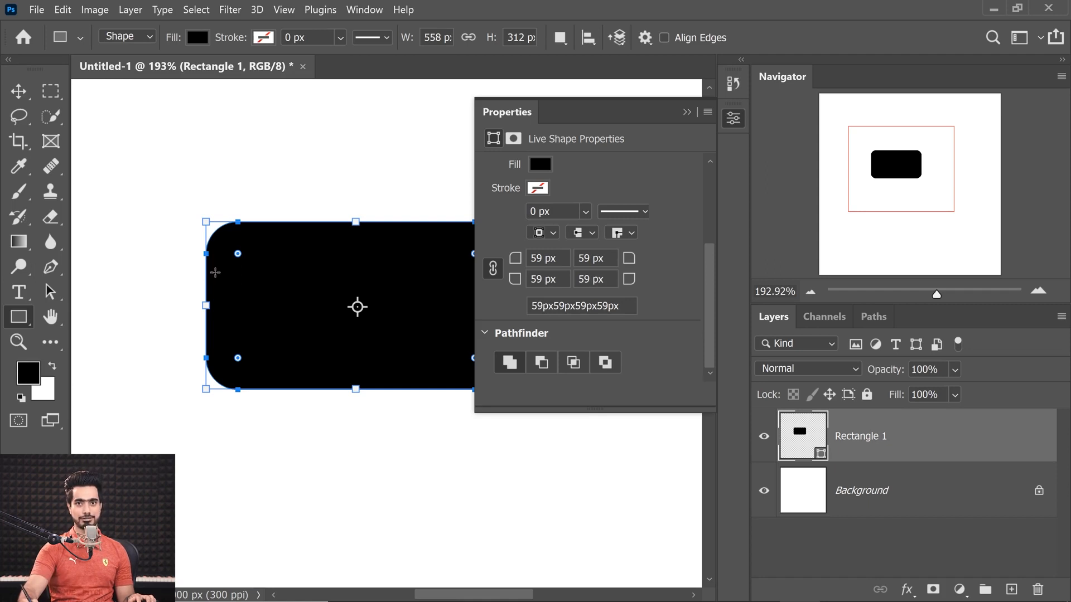
Replace the rectangle with a rounded rectangle about 597 by 431 px and reduce all its corner radii to 0 px
{"action": "right_click", "coordinate": [13, 321]}
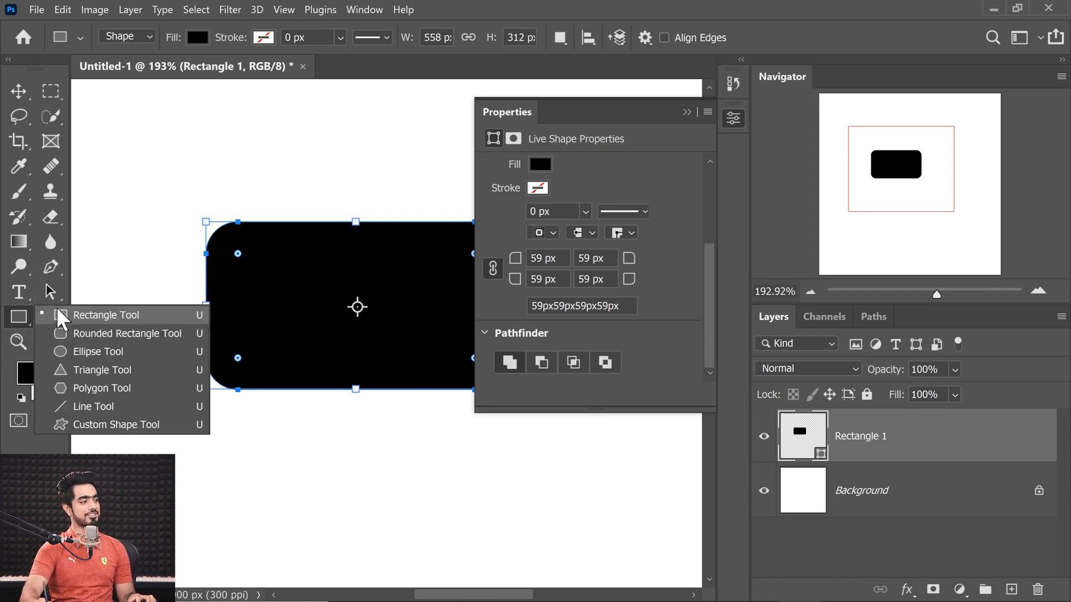
{"action": "left_click", "coordinate": [97, 332]}
{"action": "left_click_drag", "start_coordinate": [951, 443], "coordinate": [1037, 589]}
{"action": "left_click_drag", "start_coordinate": [204, 230], "coordinate": [524, 461]}
{"action": "scroll", "coordinate": [707, 292], "scroll_direction": "down", "scroll_amount": 3}
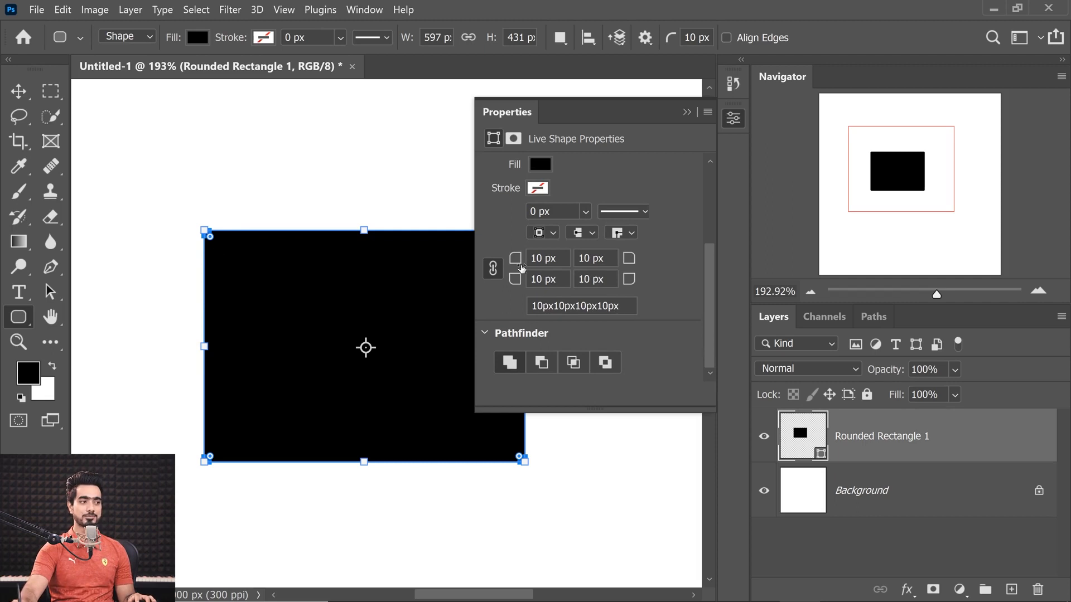
{"action": "left_click_drag", "start_coordinate": [518, 260], "coordinate": [159, 315]}
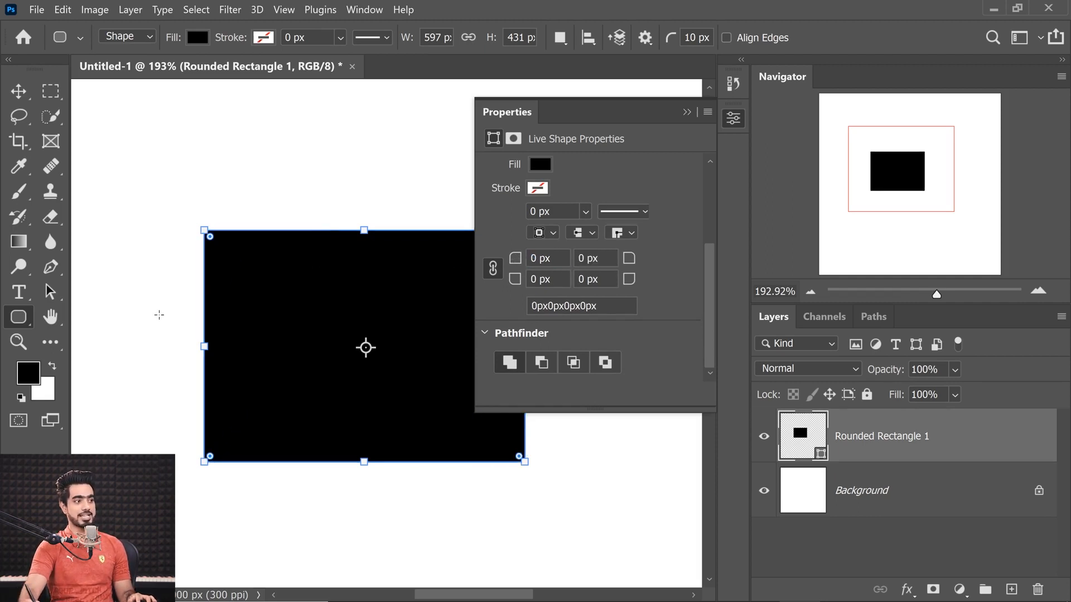
{"action": "left_click", "coordinate": [19, 91]}
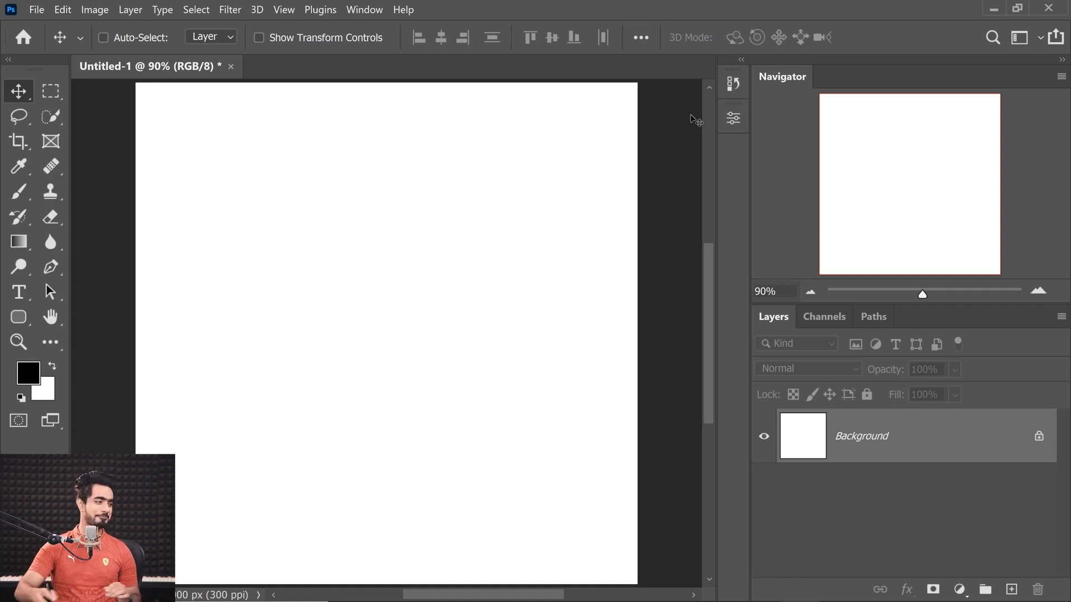
Draw a black rounded square of 720 by 720 px near the canvas centre and set all corner radii to 98 px
{"action": "left_click_drag", "start_coordinate": [19, 316], "coordinate": [71, 334]}
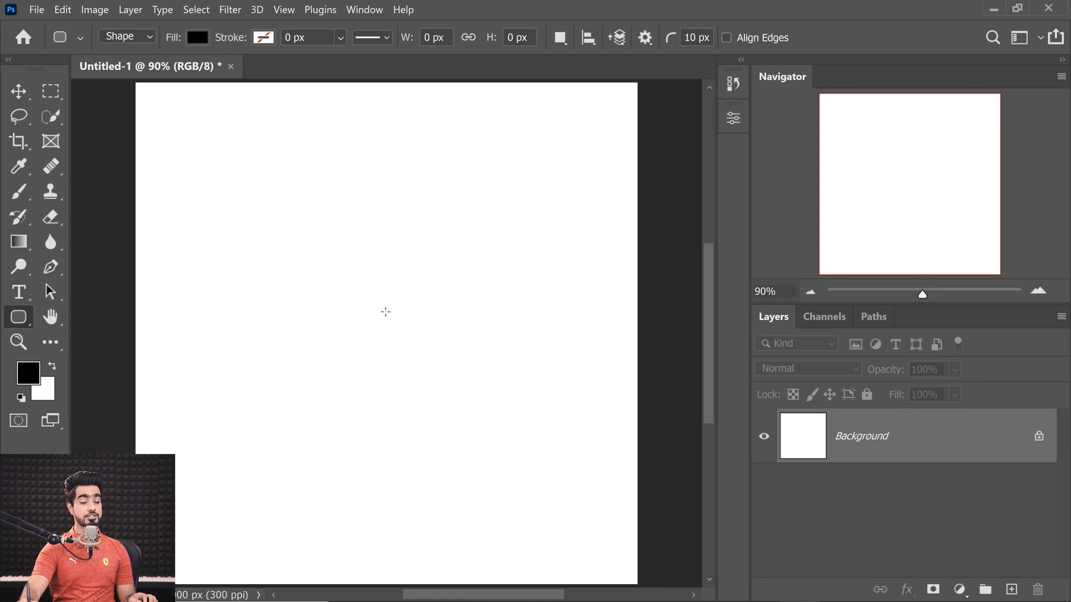
{"action": "left_click_drag", "start_coordinate": [380, 306], "coordinate": [471, 397]}
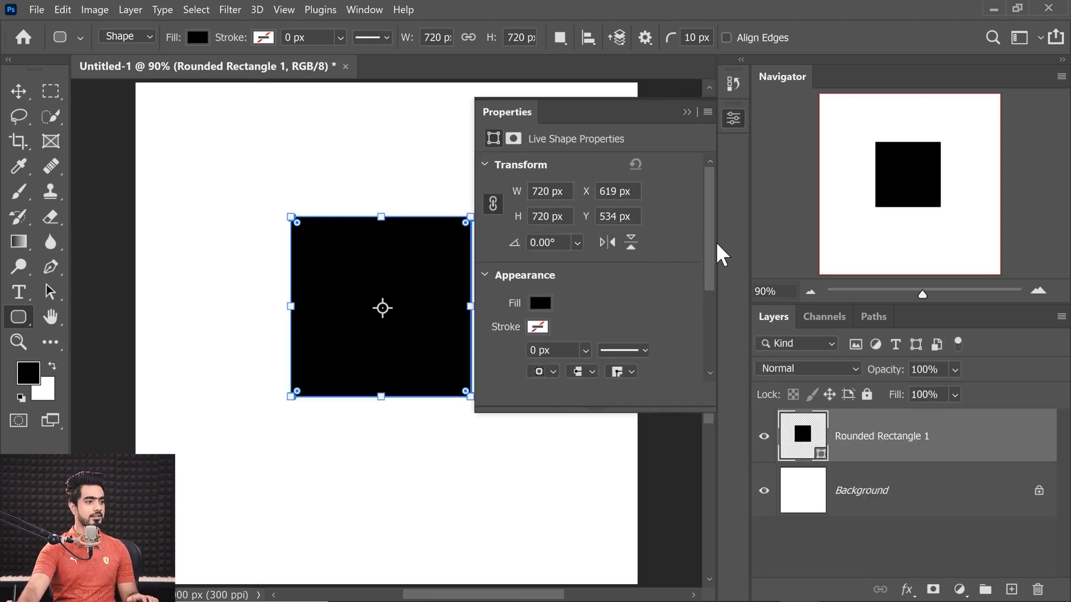
{"action": "scroll", "coordinate": [710, 311], "scroll_direction": "down", "scroll_amount": 3}
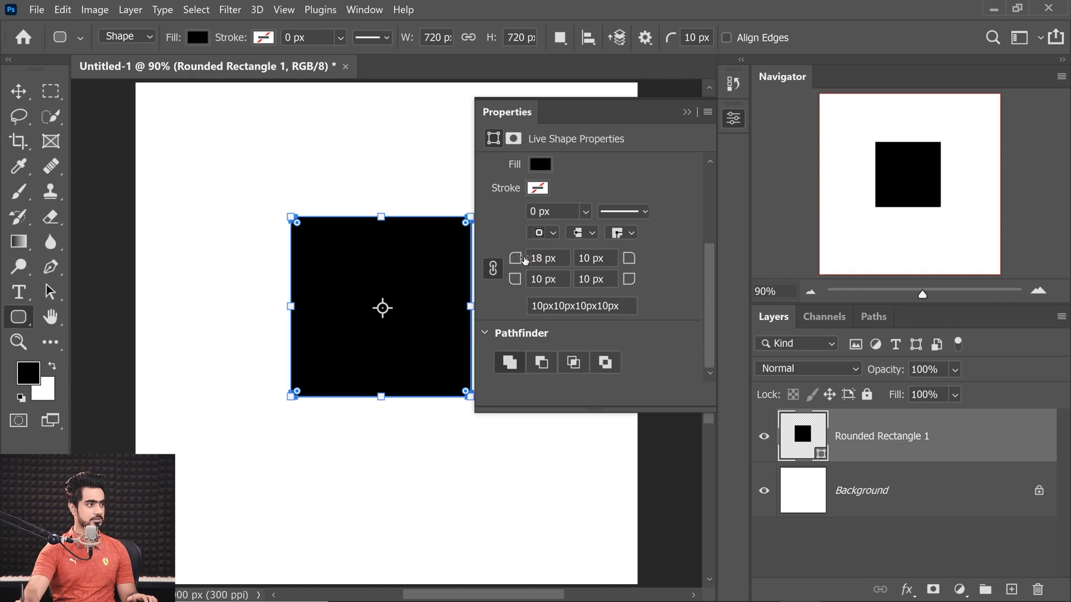
{"action": "left_click_drag", "start_coordinate": [525, 260], "coordinate": [591, 268]}
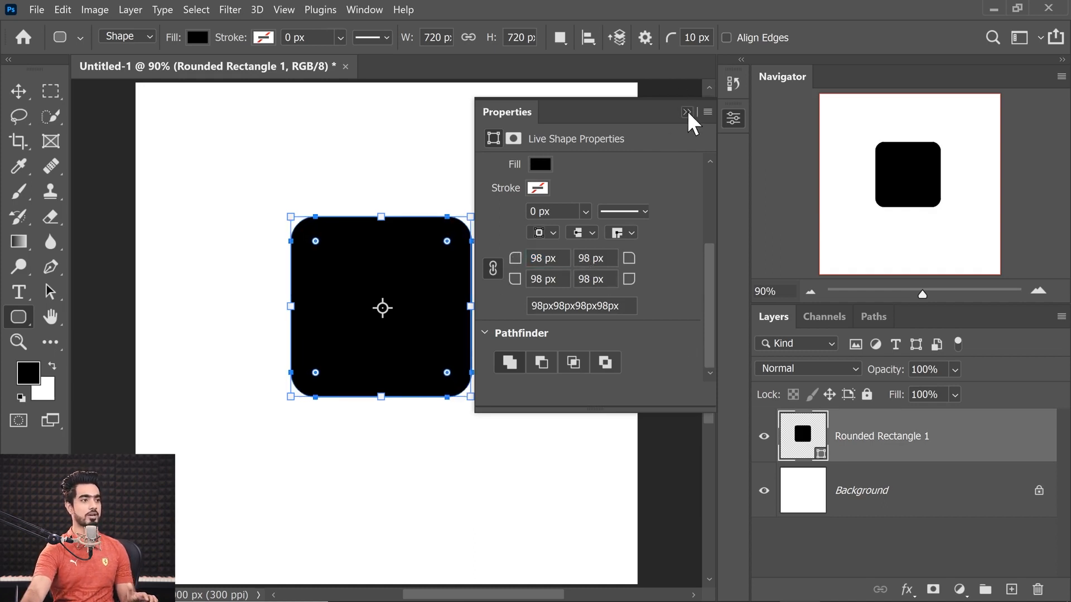
{"action": "left_click", "coordinate": [688, 114]}
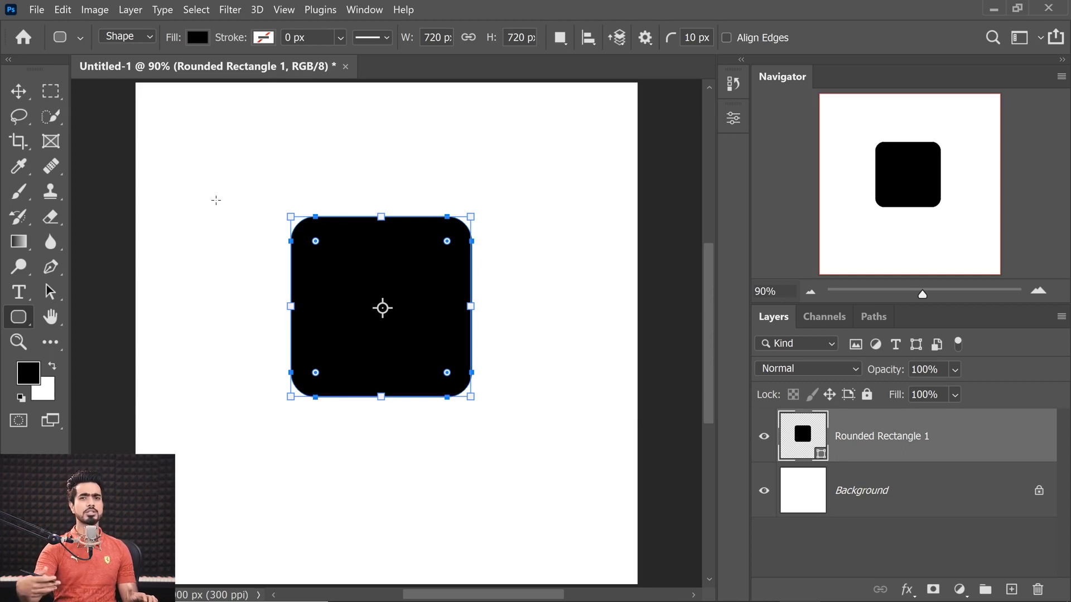
Try a black-to-white gradient and several patterns, ending with concentric squares, as the rounded square's fill
{"action": "left_click", "coordinate": [201, 41]}
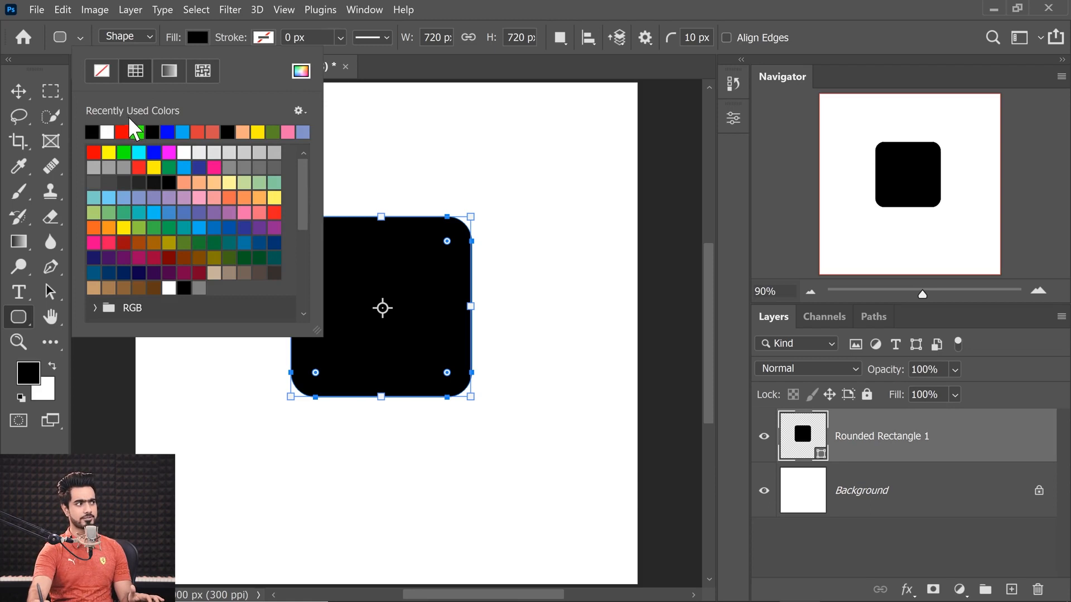
{"action": "left_click", "coordinate": [171, 77]}
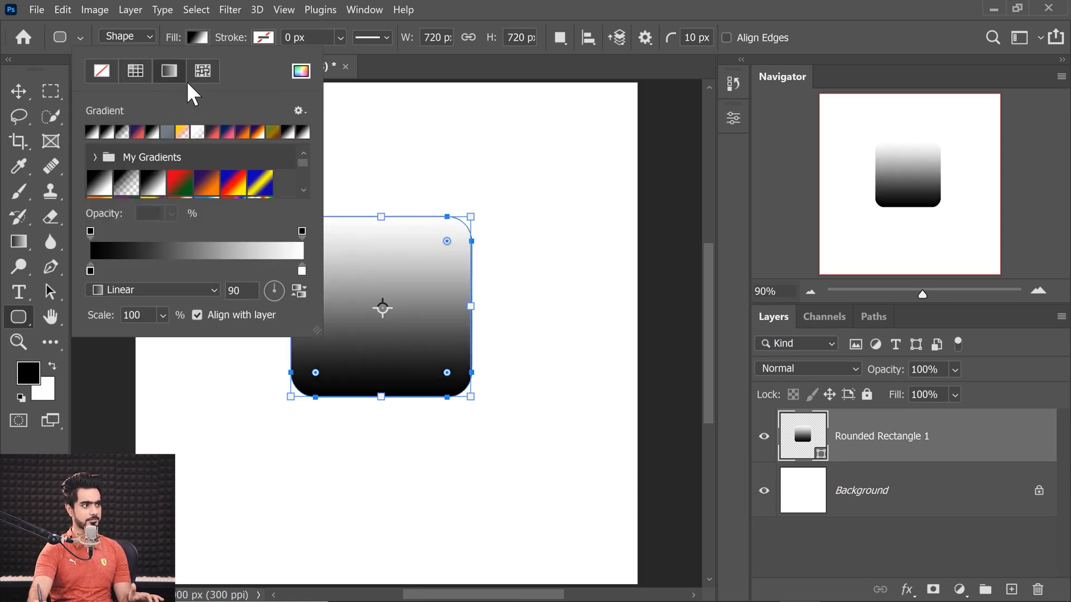
{"action": "left_click", "coordinate": [197, 77]}
{"action": "left_click", "coordinate": [179, 185]}
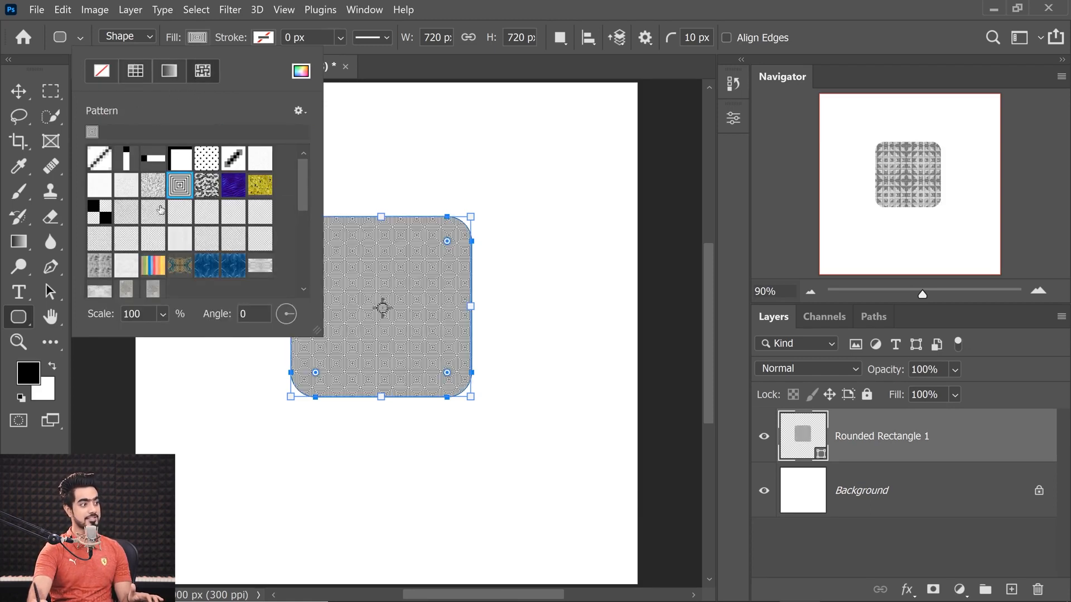
{"action": "left_click", "coordinate": [126, 238]}
{"action": "left_click", "coordinate": [206, 187]}
{"action": "left_click", "coordinate": [179, 186]}
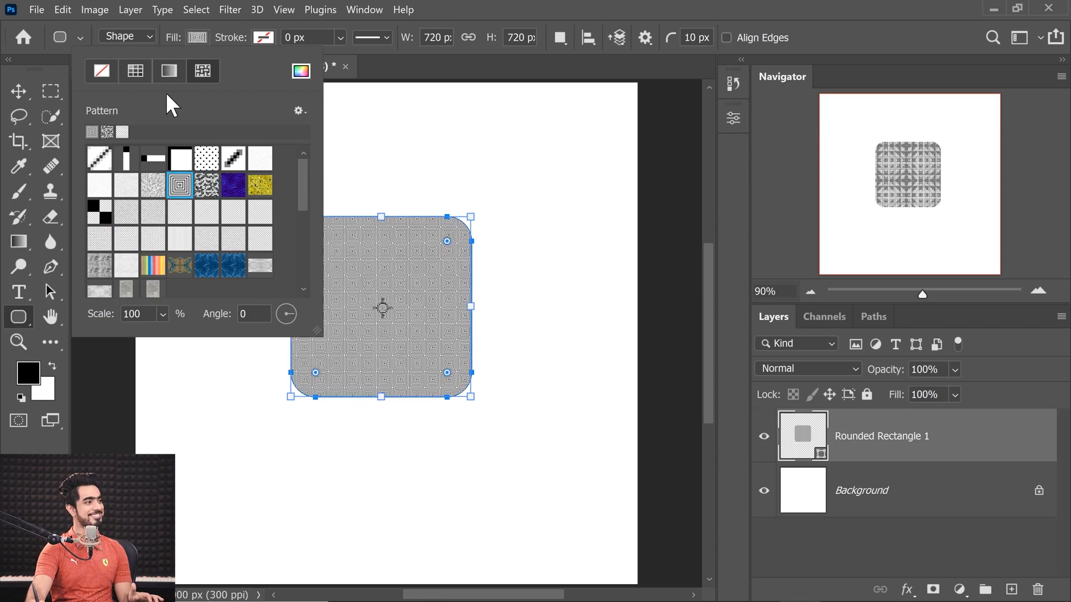
Fill the rounded square with a linear gradient at 90° and recolour its black stop to deep blue
{"action": "left_click", "coordinate": [169, 72]}
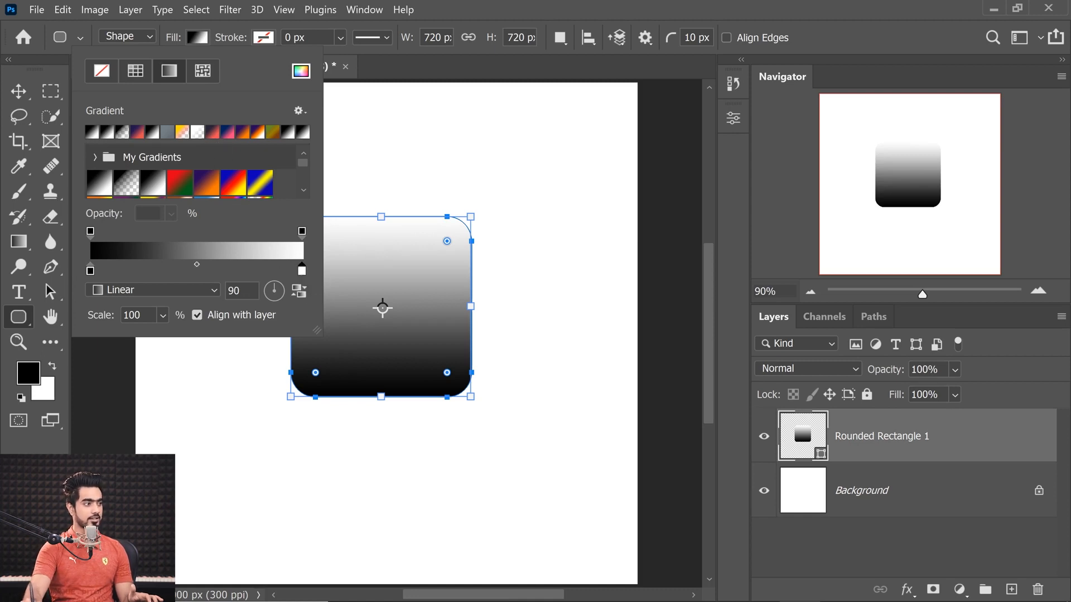
{"action": "left_click", "coordinate": [91, 272]}
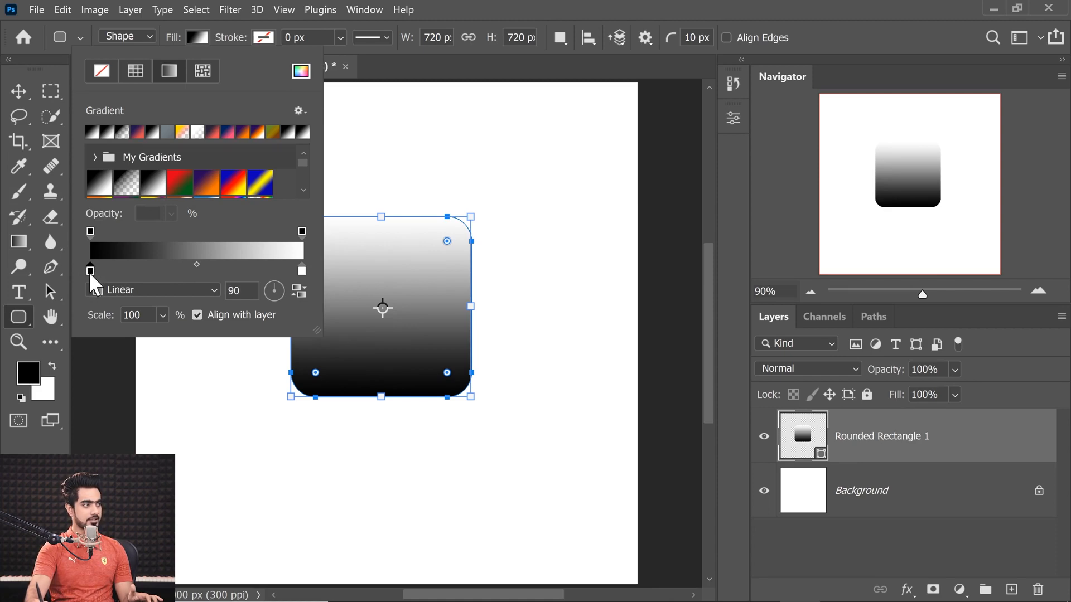
{"action": "double_click", "coordinate": [91, 271]}
{"action": "left_click", "coordinate": [776, 408]}
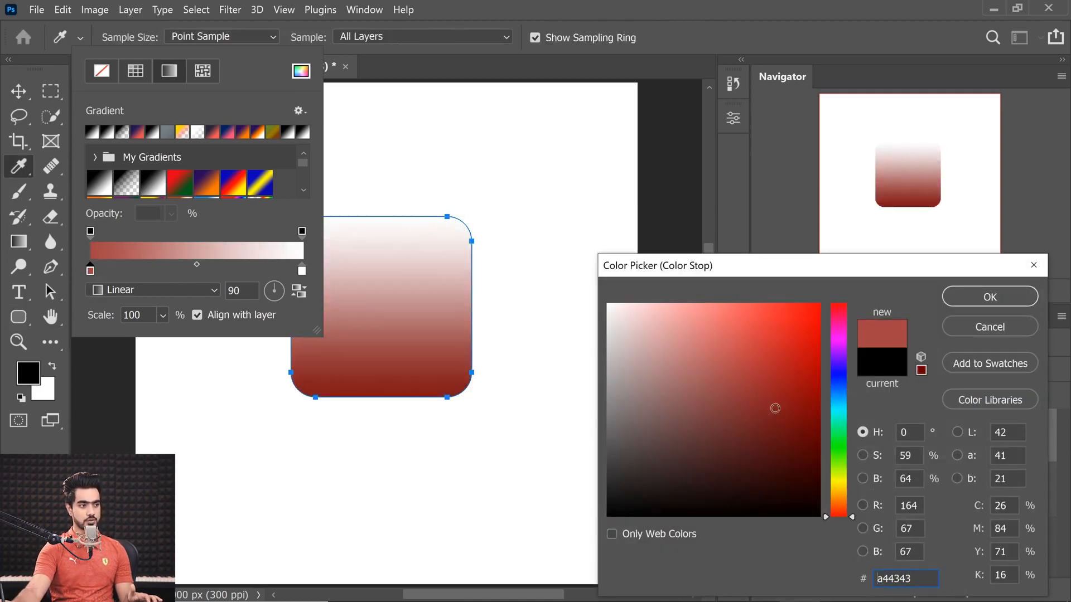
{"action": "left_click_drag", "start_coordinate": [776, 408], "coordinate": [743, 372]}
{"action": "left_click", "coordinate": [841, 387]}
{"action": "left_click", "coordinate": [766, 439]}
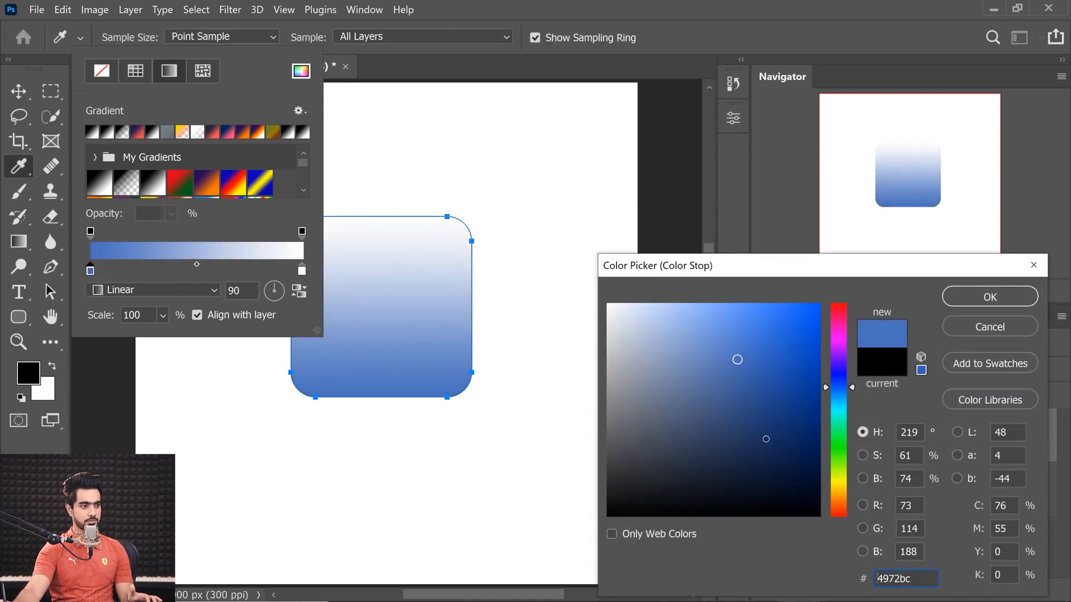
{"action": "left_click_drag", "start_coordinate": [767, 407], "coordinate": [774, 395]}
{"action": "left_click", "coordinate": [953, 299]}
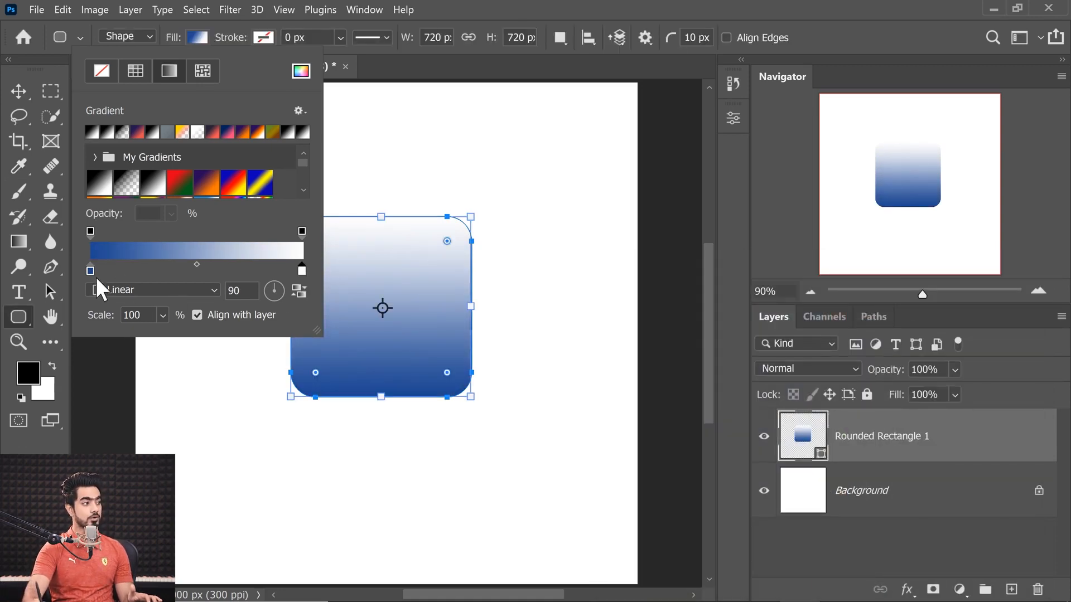
Recolour the white stop of the square's fill gradient to light blue 6eb2f1
{"action": "double_click", "coordinate": [302, 270]}
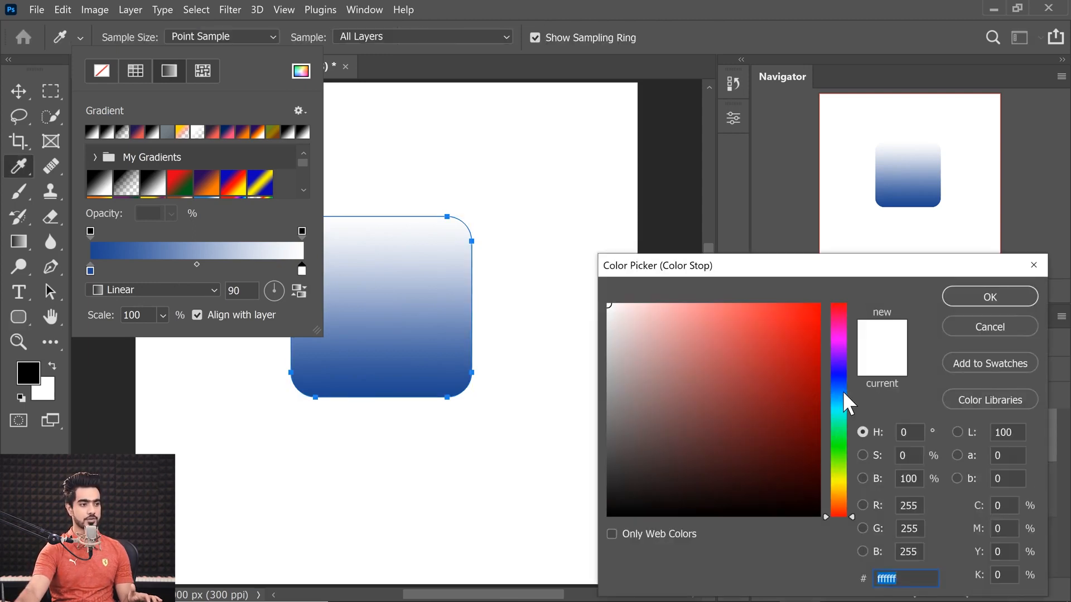
{"action": "left_click_drag", "start_coordinate": [843, 392], "coordinate": [841, 394]}
{"action": "left_click", "coordinate": [726, 320]}
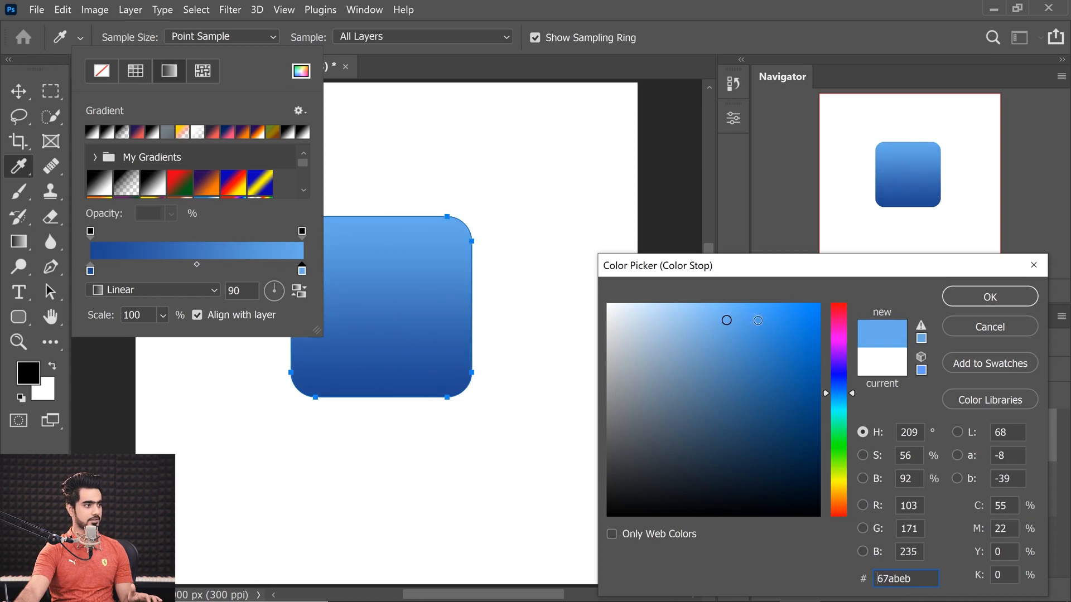
{"action": "left_click", "coordinate": [766, 324]}
{"action": "left_click", "coordinate": [726, 316]}
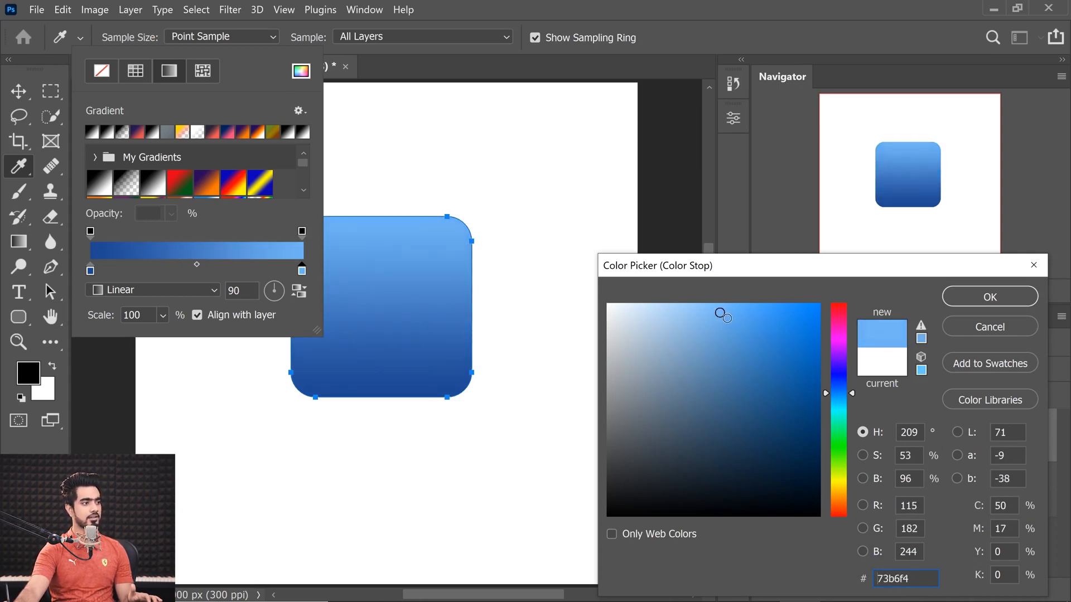
{"action": "left_click_drag", "start_coordinate": [720, 313], "coordinate": [722, 315]}
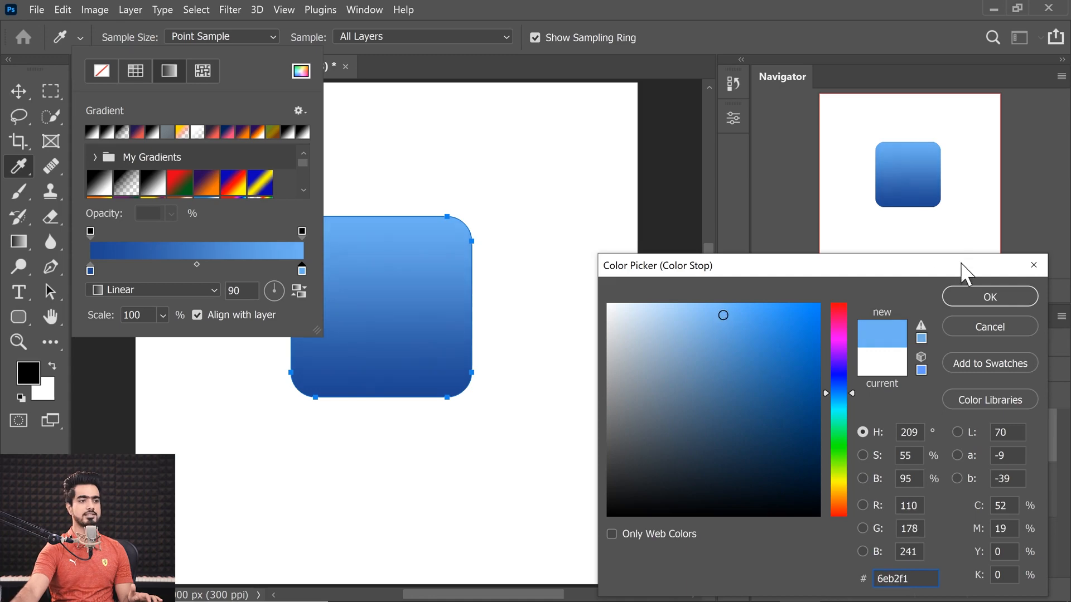
{"action": "left_click", "coordinate": [967, 296]}
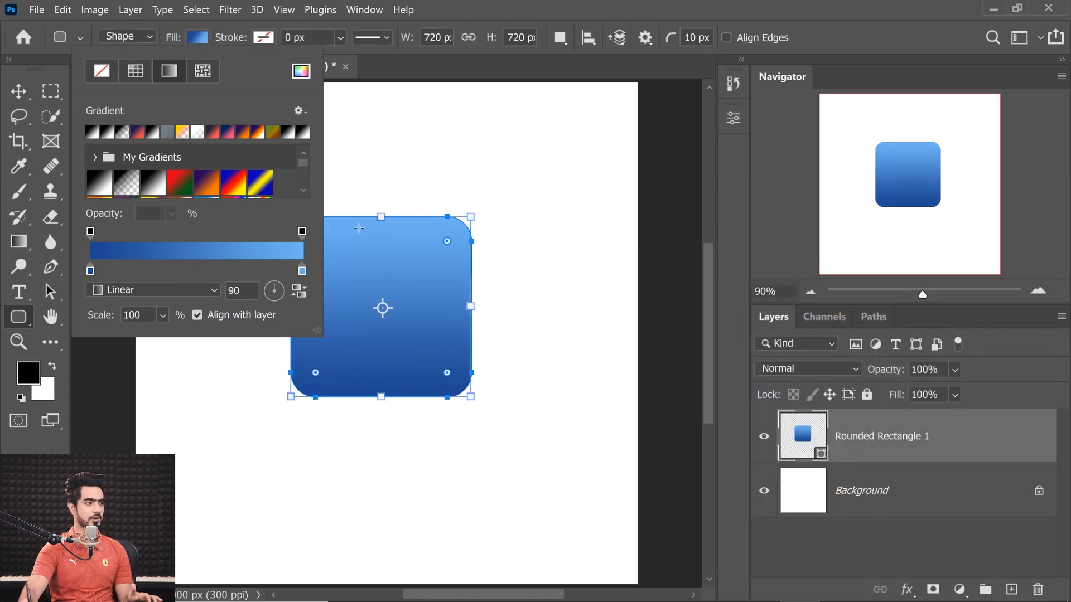
{"action": "left_click", "coordinate": [204, 41]}
Add a black stroke of 40 px to the rounded square
{"action": "left_click", "coordinate": [262, 38]}
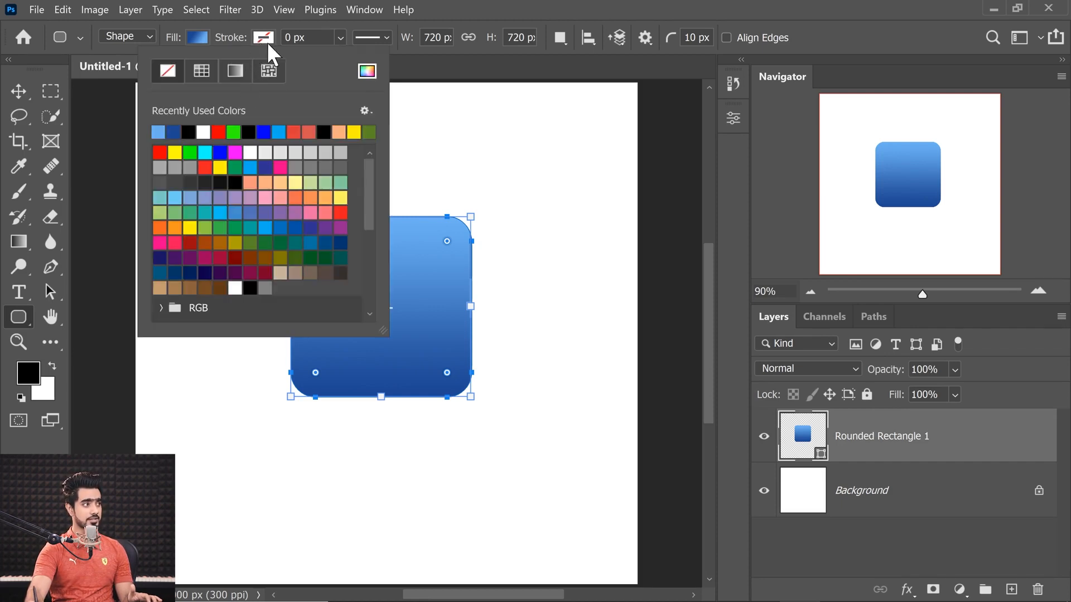
{"action": "left_click", "coordinate": [340, 37]}
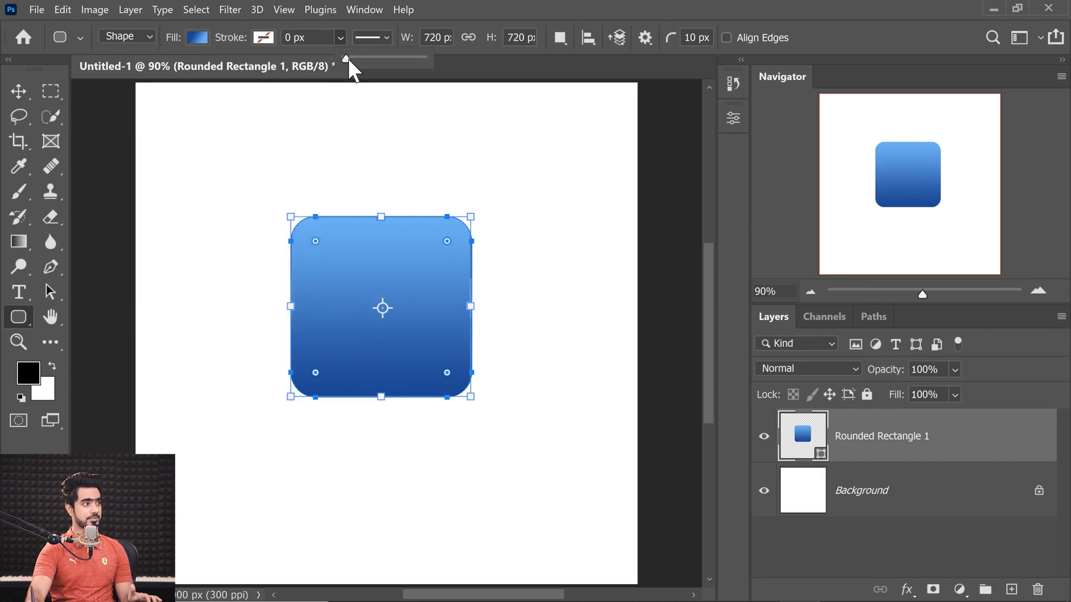
{"action": "left_click_drag", "start_coordinate": [348, 58], "coordinate": [370, 58]}
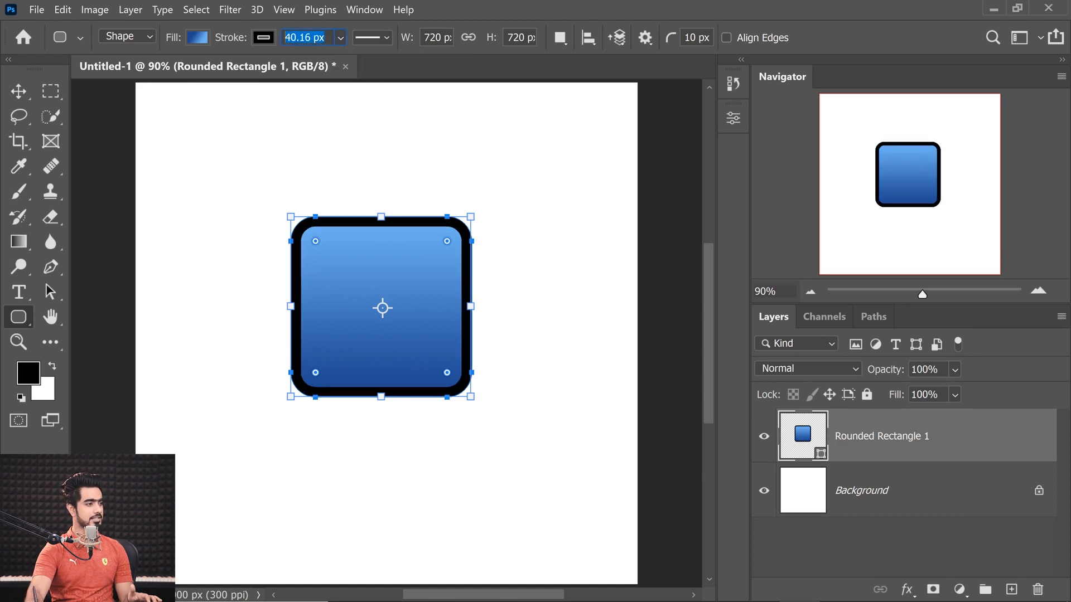
{"action": "type", "text": "4"}
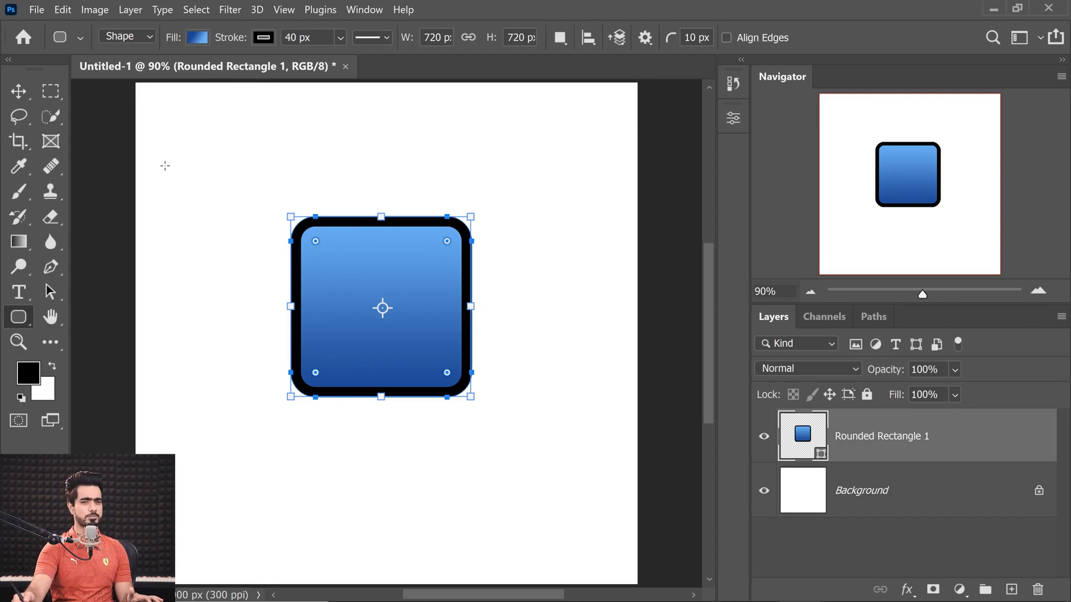
Try the black-to-white linear gradient on the rounded square's stroke
{"action": "left_click", "coordinate": [262, 42]}
{"action": "left_click", "coordinate": [263, 44]}
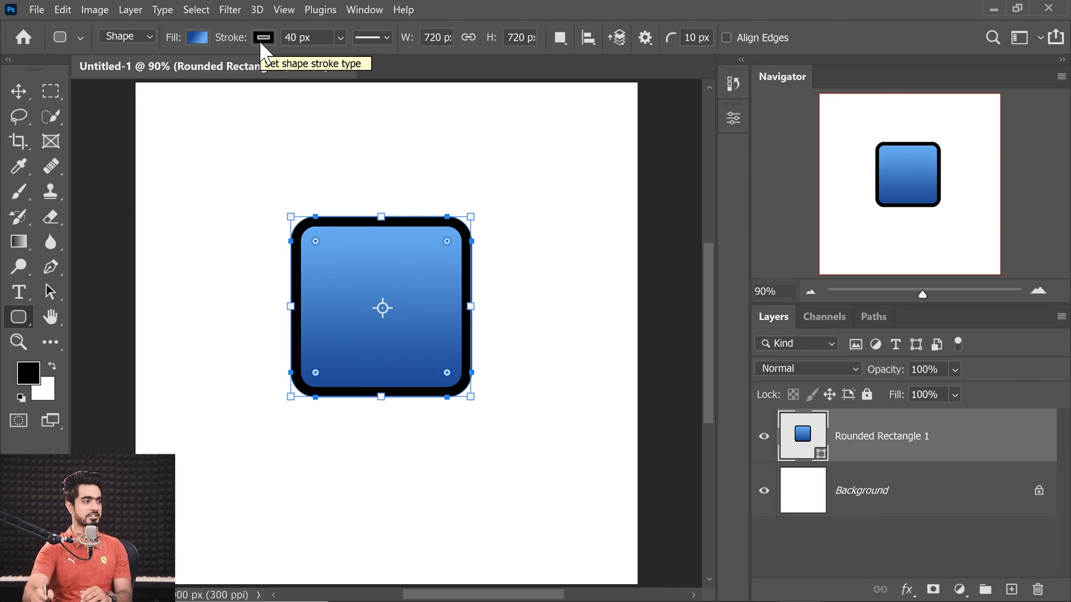
{"action": "left_click", "coordinate": [261, 36]}
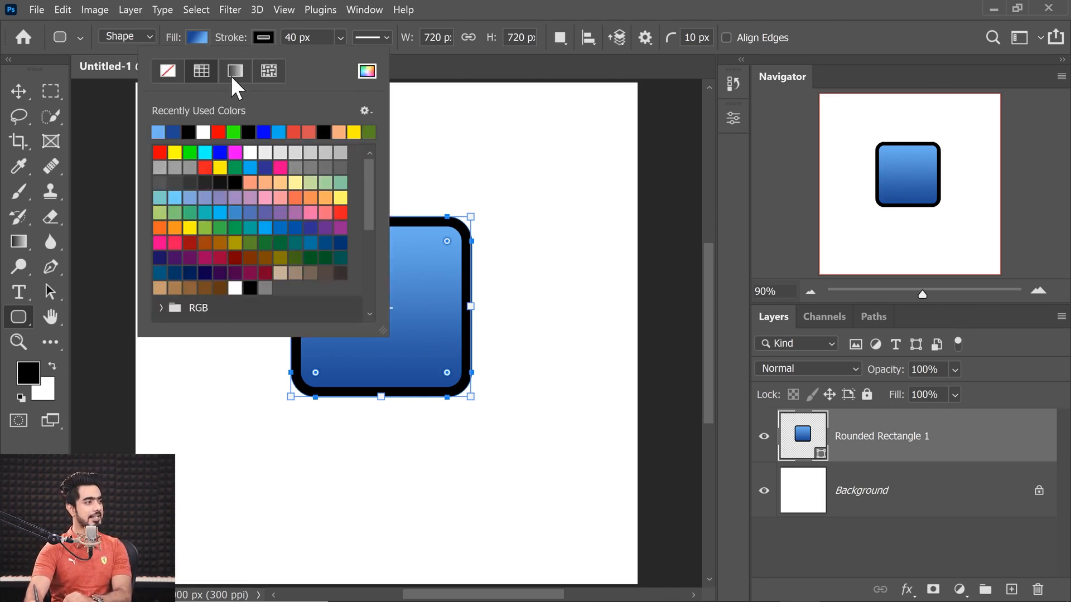
{"action": "left_click", "coordinate": [458, 265]}
{"action": "scroll", "coordinate": [444, 290], "scroll_direction": "up", "scroll_amount": 3}
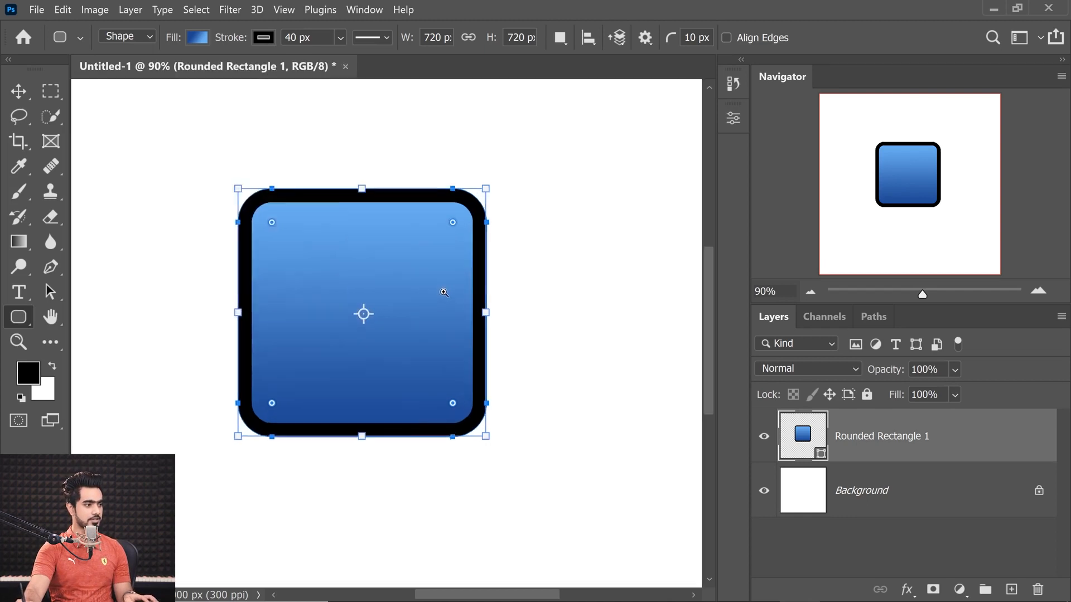
{"action": "left_click_drag", "start_coordinate": [445, 313], "coordinate": [499, 311]}
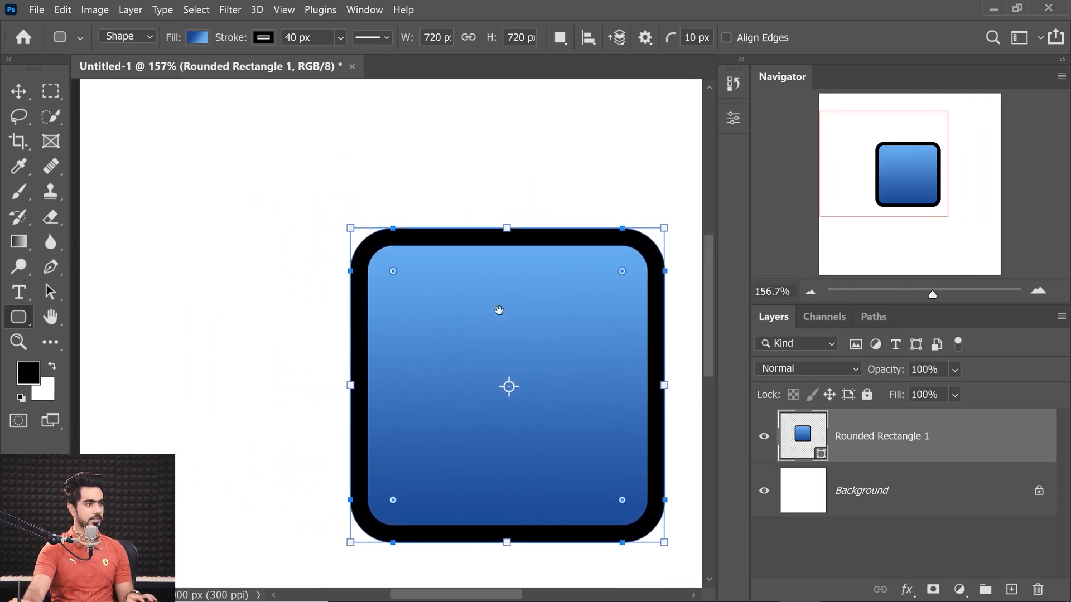
{"action": "left_click", "coordinate": [260, 38]}
{"action": "left_click", "coordinate": [234, 71]}
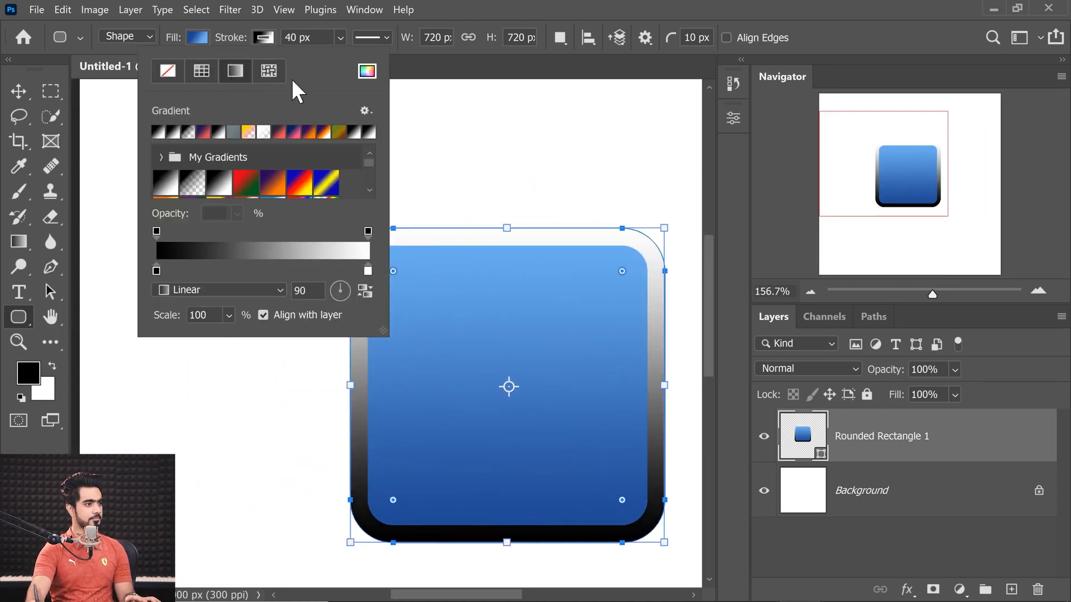
Try a solid mid-blue stroke colour sampled from the upper part of the square's gradient fill
{"action": "left_click", "coordinate": [368, 72]}
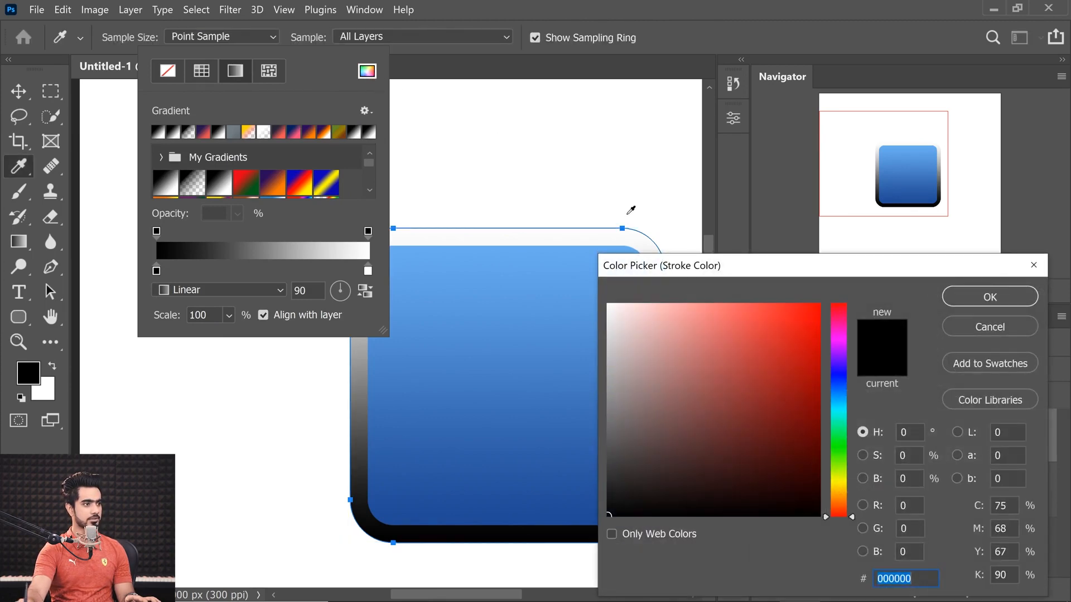
{"action": "mouse_move", "coordinate": [725, 275]}
{"action": "left_mouse_down"}
{"action": "mouse_move", "coordinate": [66, 133]}
{"action": "mouse_move", "coordinate": [142, 162]}
{"action": "mouse_move", "coordinate": [69, 223]}
{"action": "mouse_move", "coordinate": [28, 335]}
{"action": "mouse_move", "coordinate": [0, 260]}
{"action": "left_mouse_up"}
{"action": "left_click", "coordinate": [490, 385]}
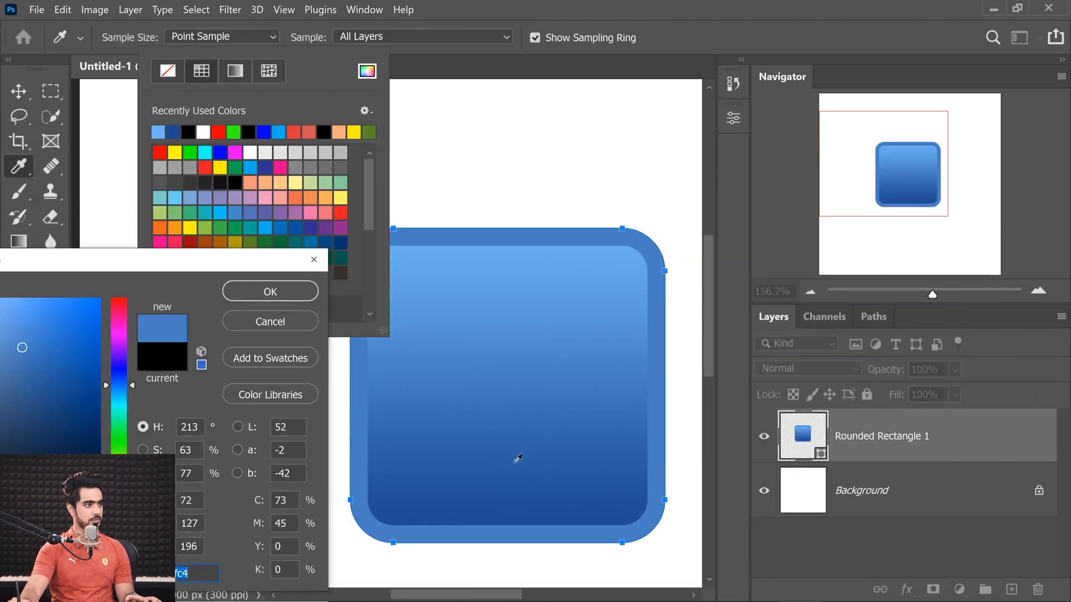
{"action": "mouse_move", "coordinate": [162, 267]}
{"action": "left_mouse_down"}
{"action": "mouse_move", "coordinate": [163, 456]}
{"action": "mouse_move", "coordinate": [164, 438]}
{"action": "left_mouse_up"}
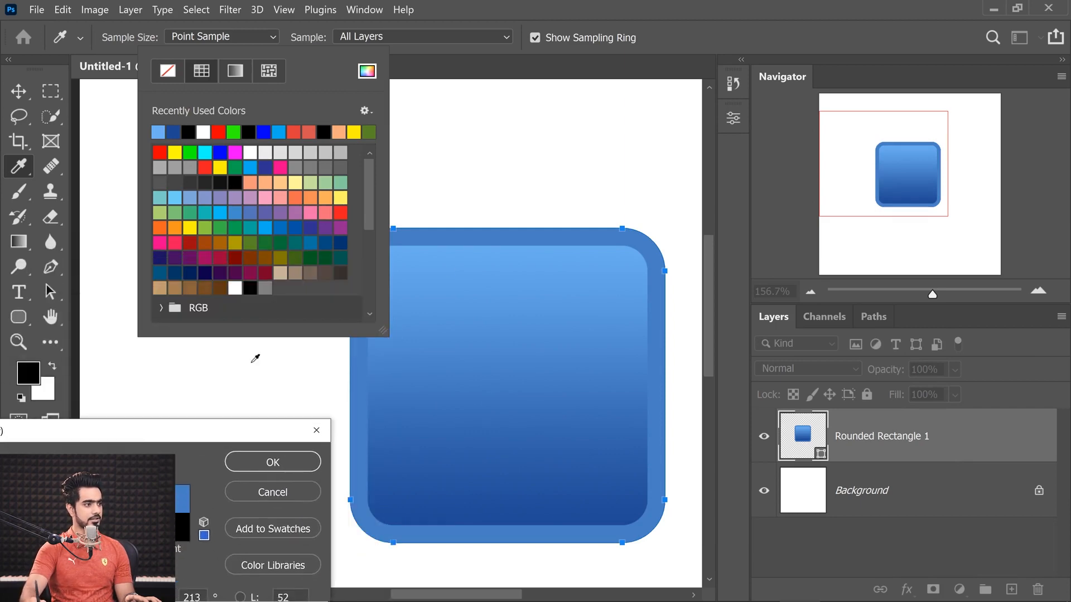
{"action": "left_click", "coordinate": [495, 261]}
{"action": "mouse_move", "coordinate": [511, 273]}
{"action": "left_mouse_down"}
{"action": "mouse_move", "coordinate": [491, 411]}
{"action": "mouse_move", "coordinate": [502, 449]}
{"action": "mouse_move", "coordinate": [548, 357]}
{"action": "left_mouse_up"}
{"action": "left_click", "coordinate": [271, 464]}
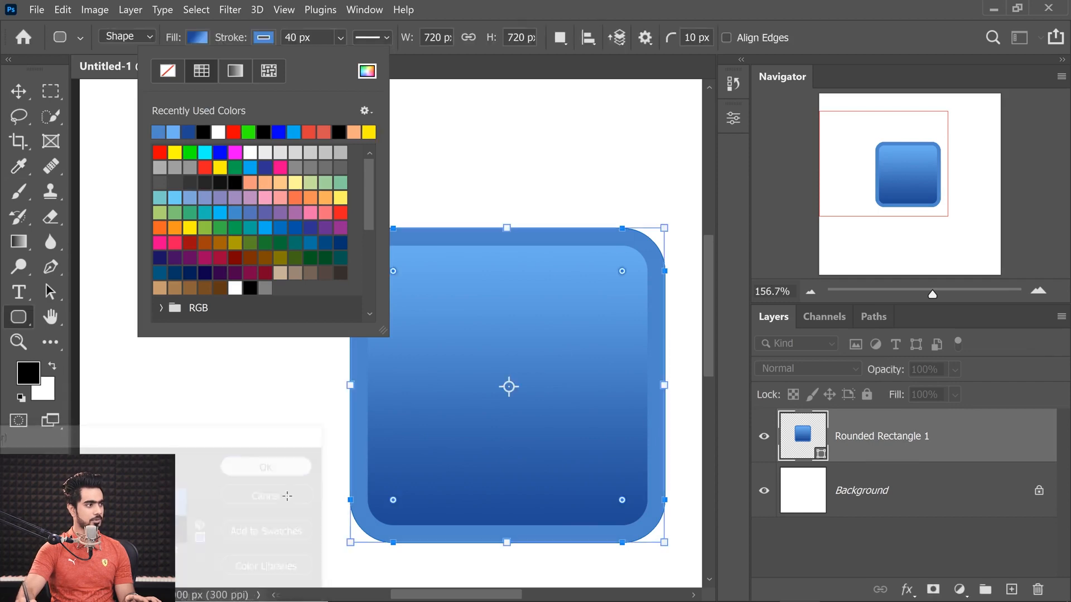
Apply a linear gradient to the stroke and sample deep blue 234d97 from the lower fill for its black stop
{"action": "left_click", "coordinate": [235, 72]}
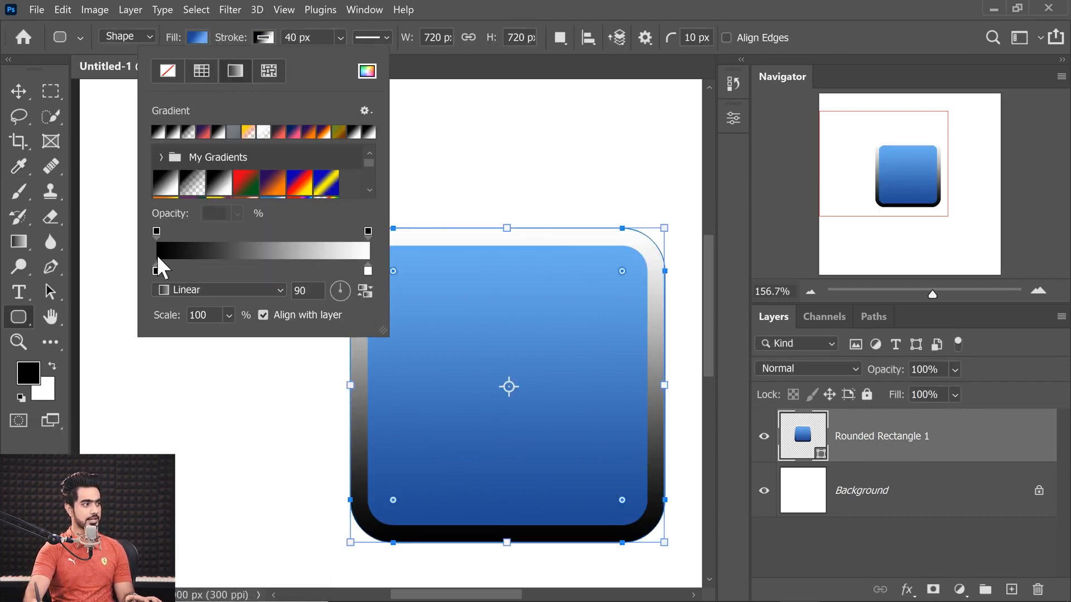
{"action": "left_click", "coordinate": [157, 271]}
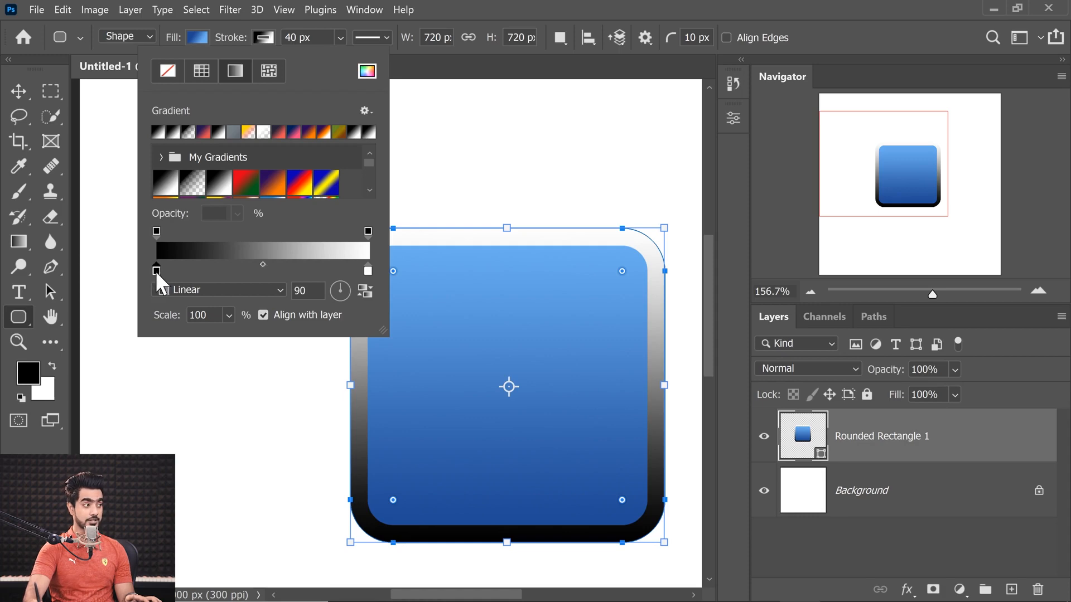
{"action": "double_click", "coordinate": [156, 270]}
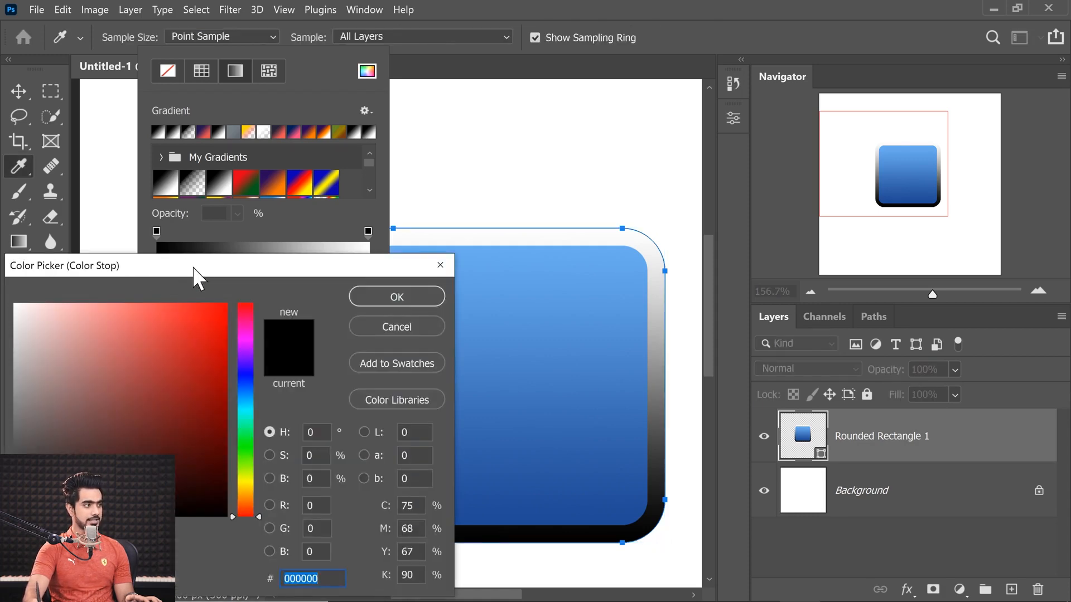
{"action": "left_click_drag", "start_coordinate": [263, 269], "coordinate": [174, 260]}
{"action": "left_click", "coordinate": [493, 510]}
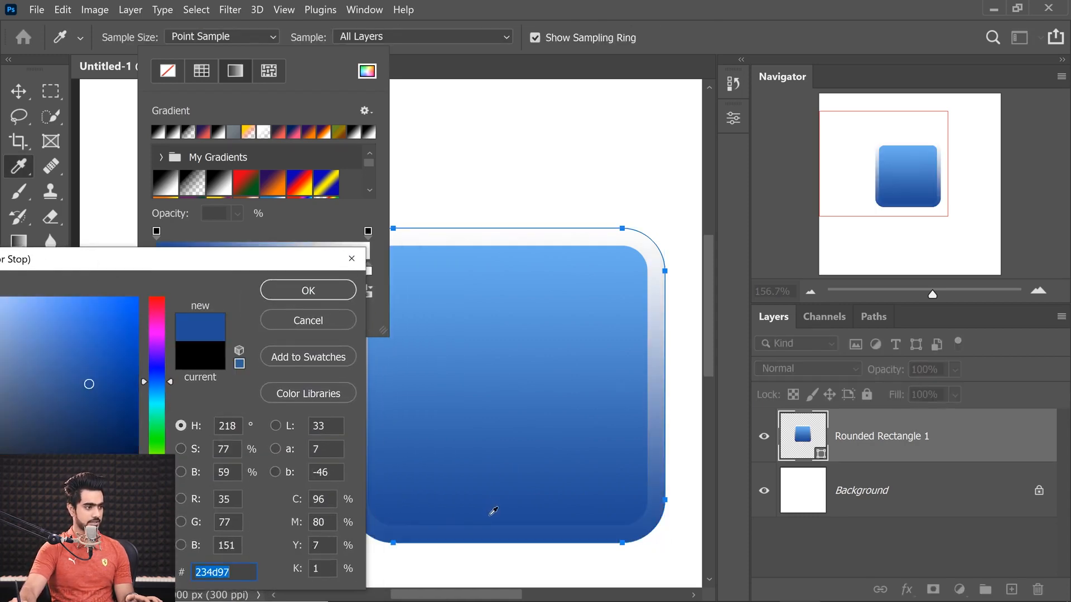
Try the blues 153061, 26406e and 3a5fa0 for the dark stop of the rounded square's stroke gradient
{"action": "left_click_drag", "start_coordinate": [223, 259], "coordinate": [331, 108]}
{"action": "left_click", "coordinate": [202, 277]}
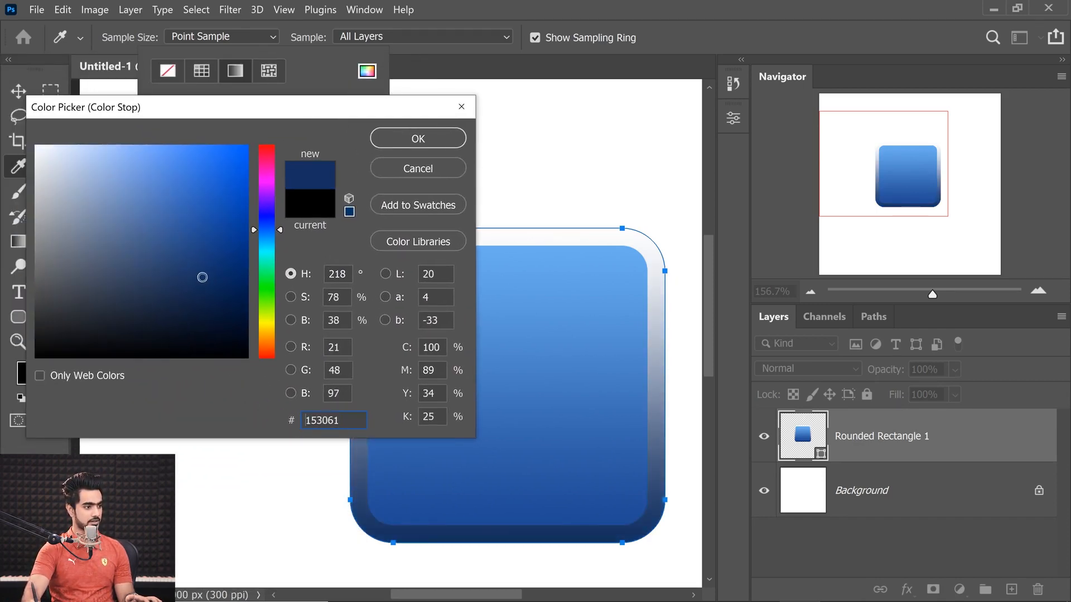
{"action": "left_click", "coordinate": [203, 272]}
{"action": "left_click", "coordinate": [225, 268]}
{"action": "left_click_drag", "start_coordinate": [225, 268], "coordinate": [174, 259]}
{"action": "left_click", "coordinate": [179, 265]}
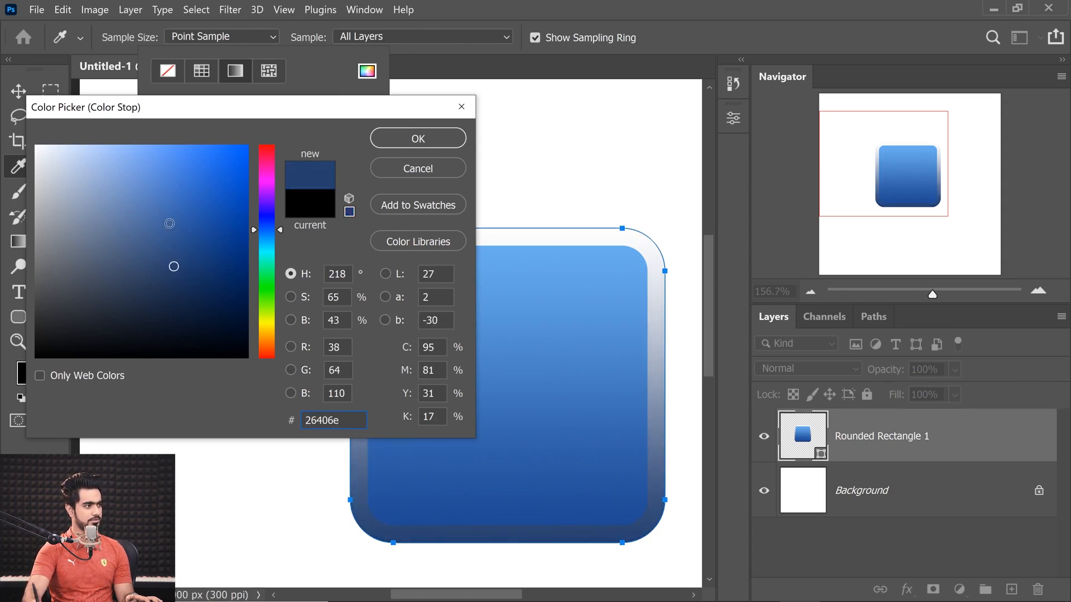
{"action": "left_click", "coordinate": [172, 225]}
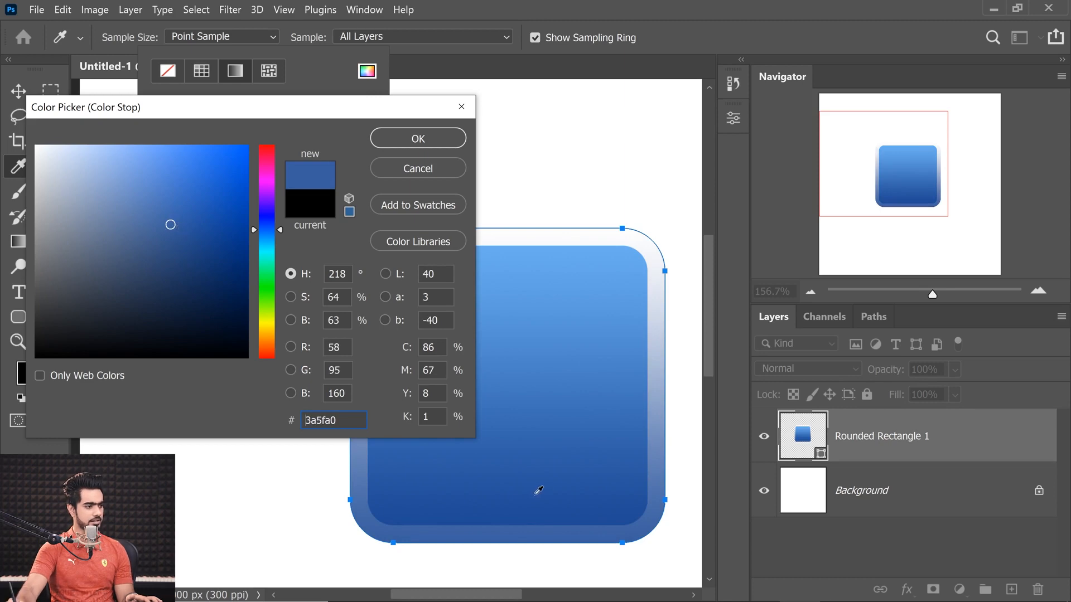
Set the stroke gradient's dark stop to blue 2e5ca4 sampled from the lower part of the square's fill
{"action": "left_click", "coordinate": [520, 515]}
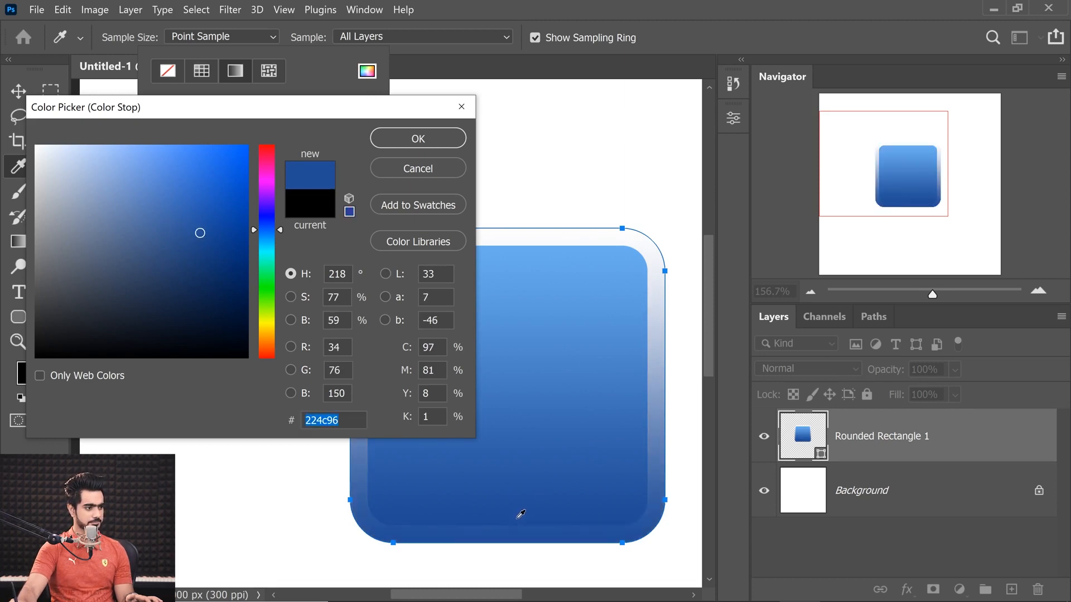
{"action": "left_click_drag", "start_coordinate": [519, 514], "coordinate": [515, 462]}
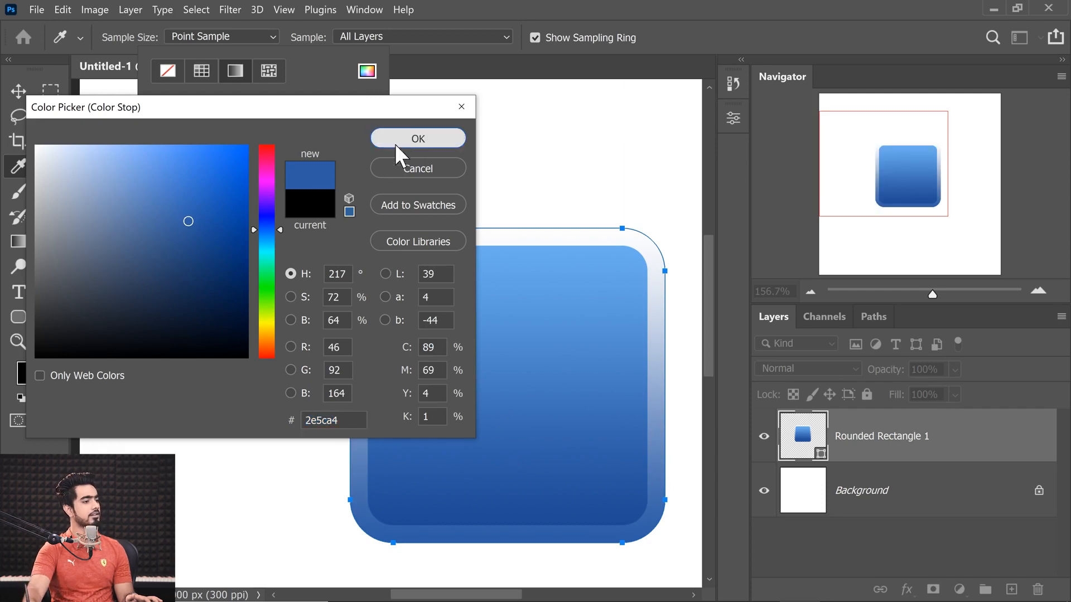
{"action": "left_click", "coordinate": [395, 143]}
Change the stroke gradient's white stop to light blue a9d5ff, starting from a colour sampled at the fill's upper edge
{"action": "left_click", "coordinate": [368, 271]}
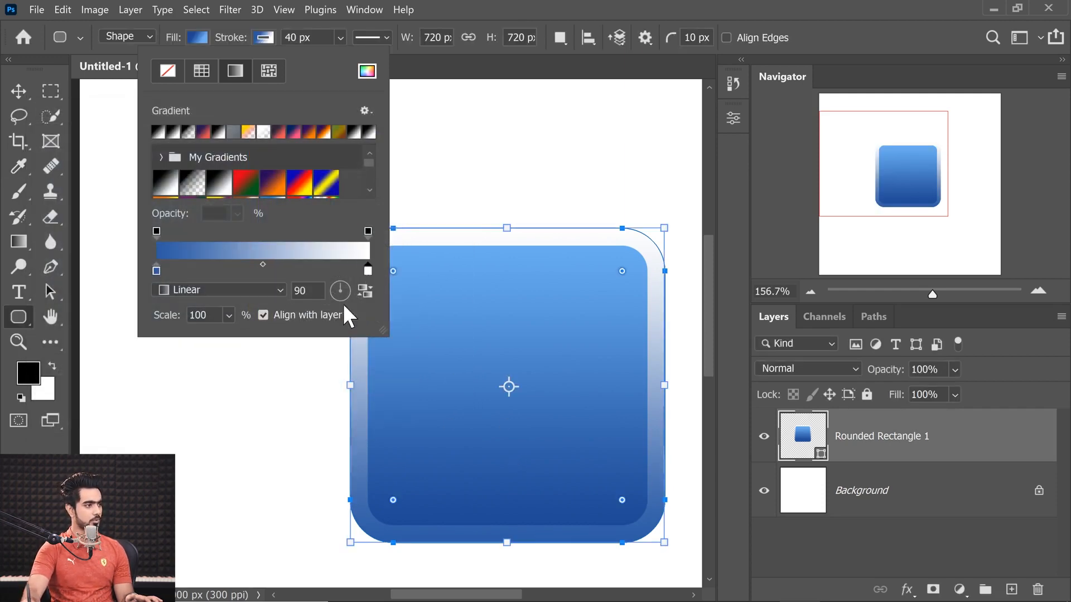
{"action": "double_click", "coordinate": [367, 270]}
{"action": "left_click_drag", "start_coordinate": [336, 110], "coordinate": [303, 139]}
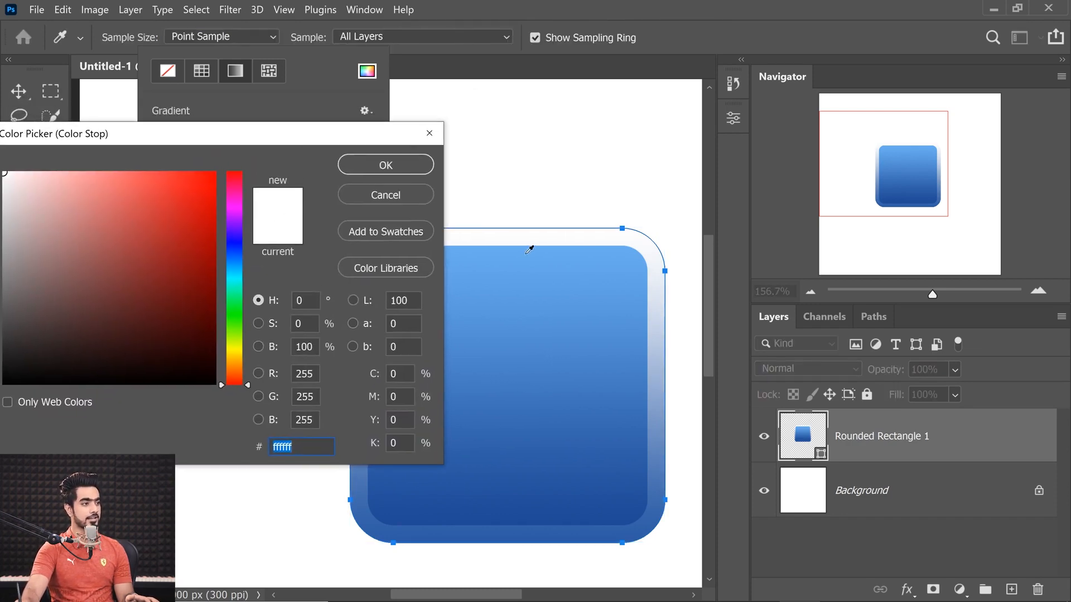
{"action": "left_click", "coordinate": [529, 251]}
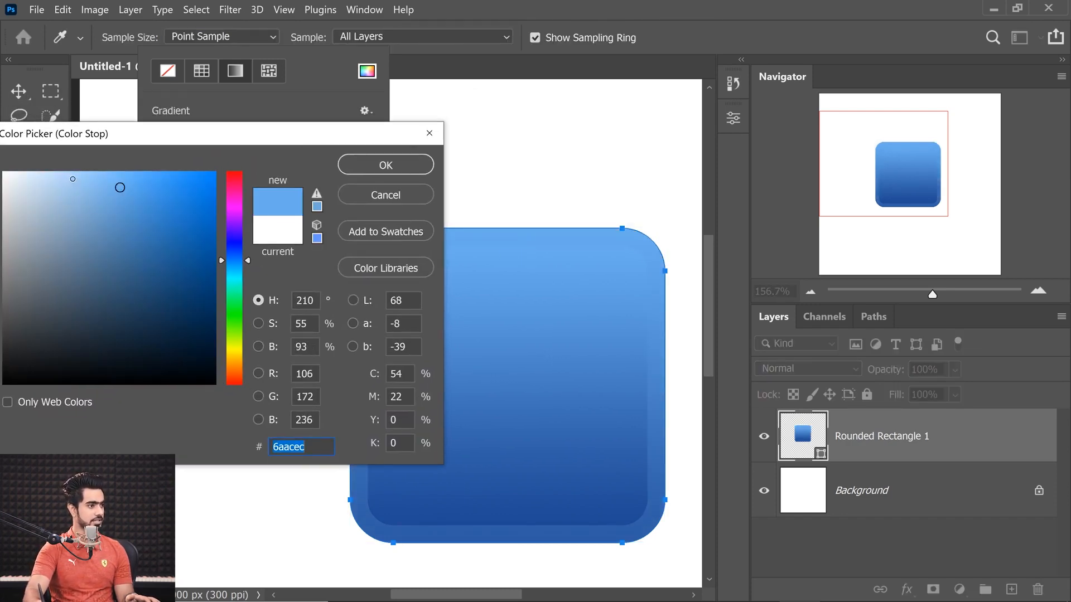
{"action": "left_click", "coordinate": [69, 181]}
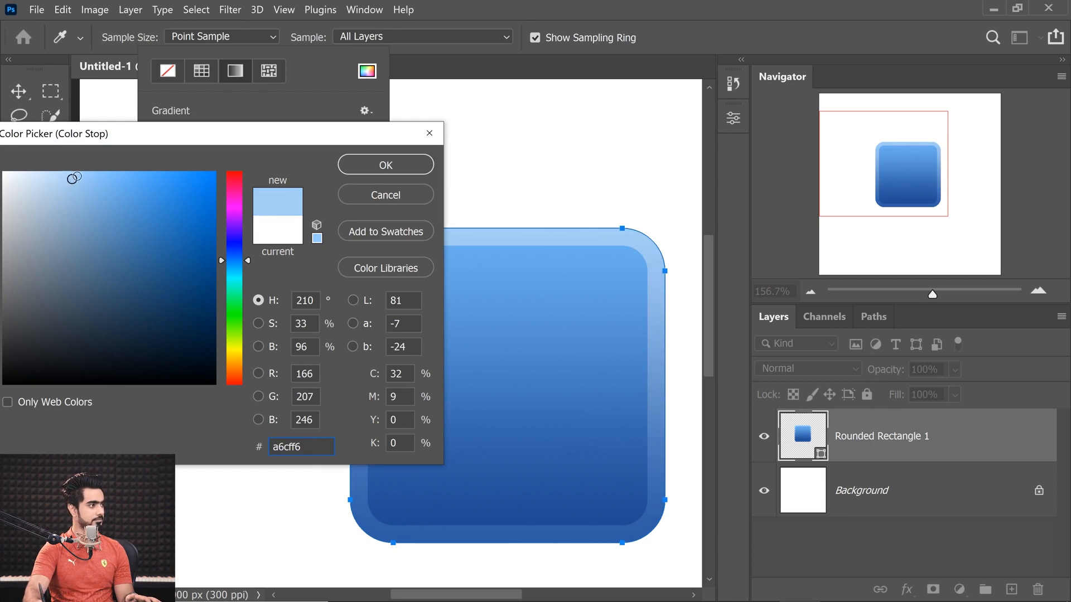
{"action": "left_click_drag", "start_coordinate": [73, 178], "coordinate": [76, 173]}
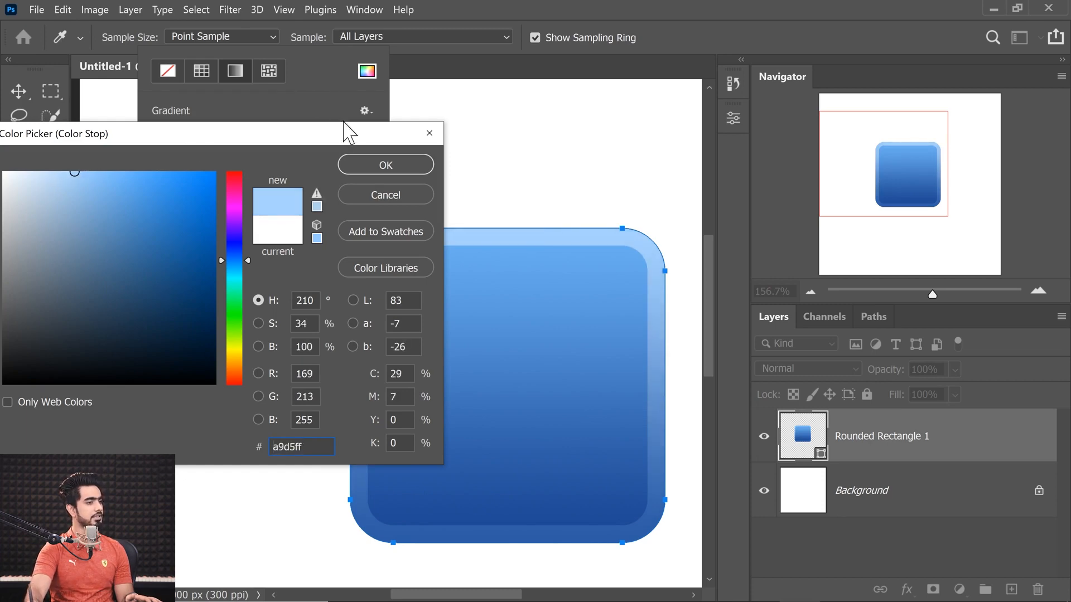
{"action": "left_click", "coordinate": [372, 165]}
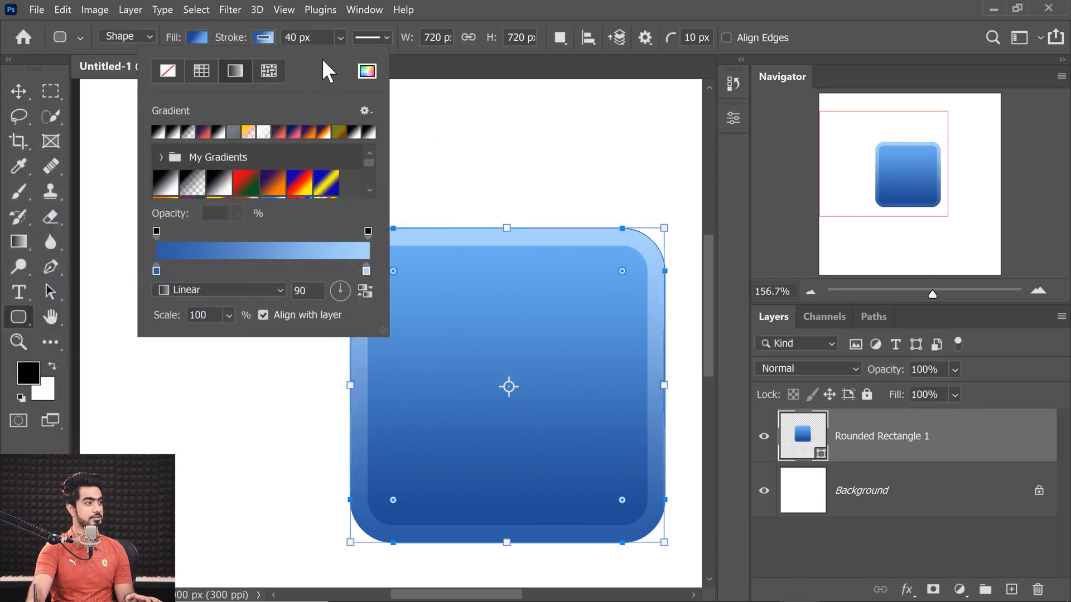
Set the rounded square's stroke width to 50 px
{"action": "key", "text": "Return"}
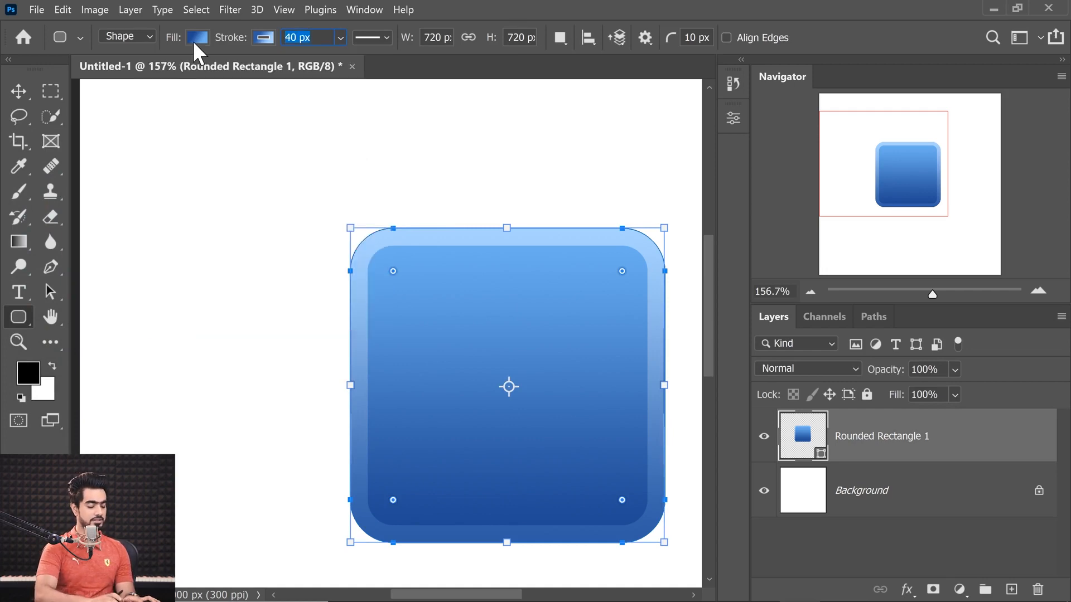
{"action": "type", "text": "50"}
{"action": "key", "text": "Return"}
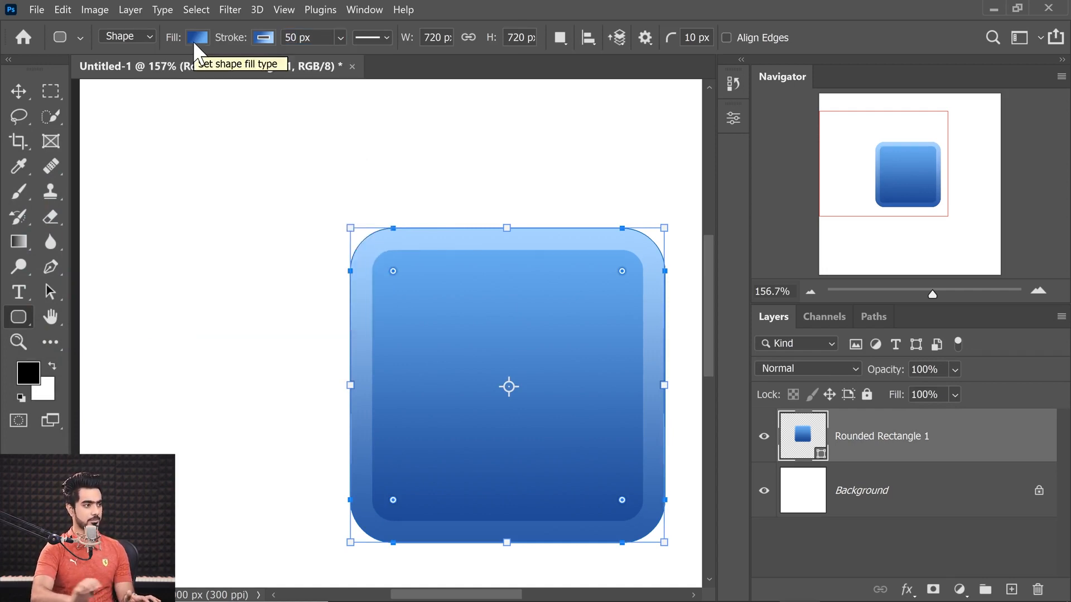
{"action": "left_click", "coordinate": [18, 92]}
{"action": "left_click_drag", "start_coordinate": [460, 295], "coordinate": [420, 303]}
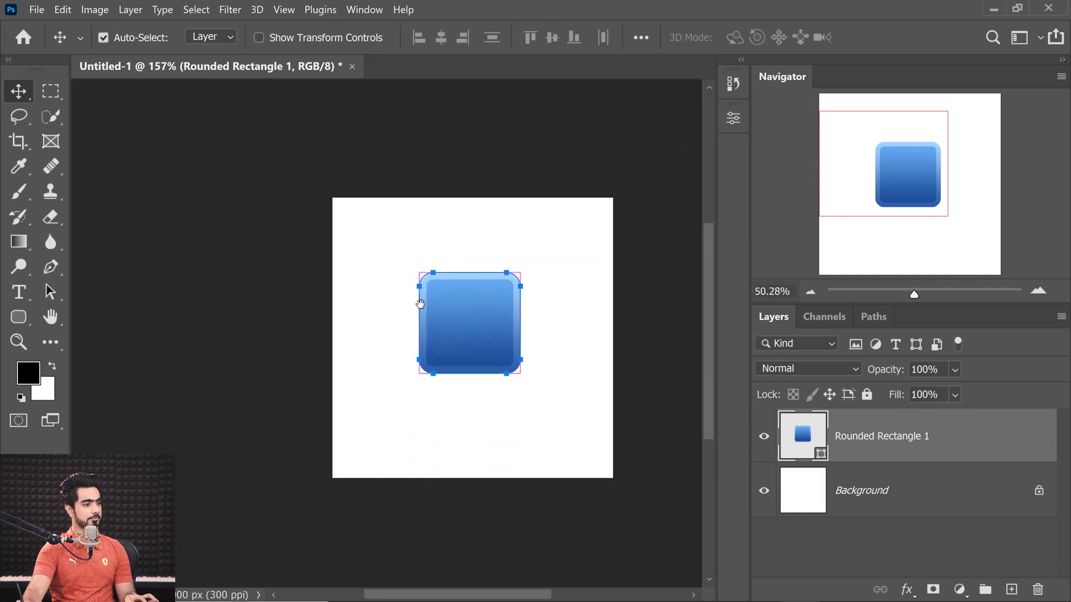
{"action": "left_click_drag", "start_coordinate": [475, 325], "coordinate": [526, 324]}
{"action": "left_click_drag", "start_coordinate": [477, 328], "coordinate": [400, 330]}
Add the text "Ud" in Gilroy ExtraBold on a new layer over the blue rounded square
{"action": "left_click", "coordinate": [18, 291]}
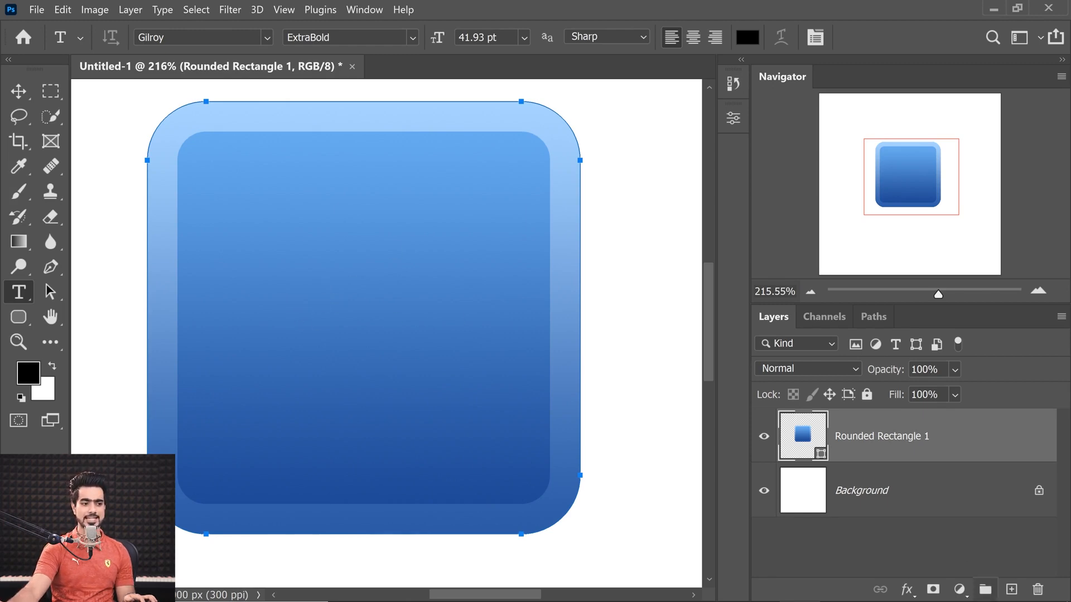
{"action": "left_click", "coordinate": [1011, 589]}
{"action": "left_click", "coordinate": [270, 310]}
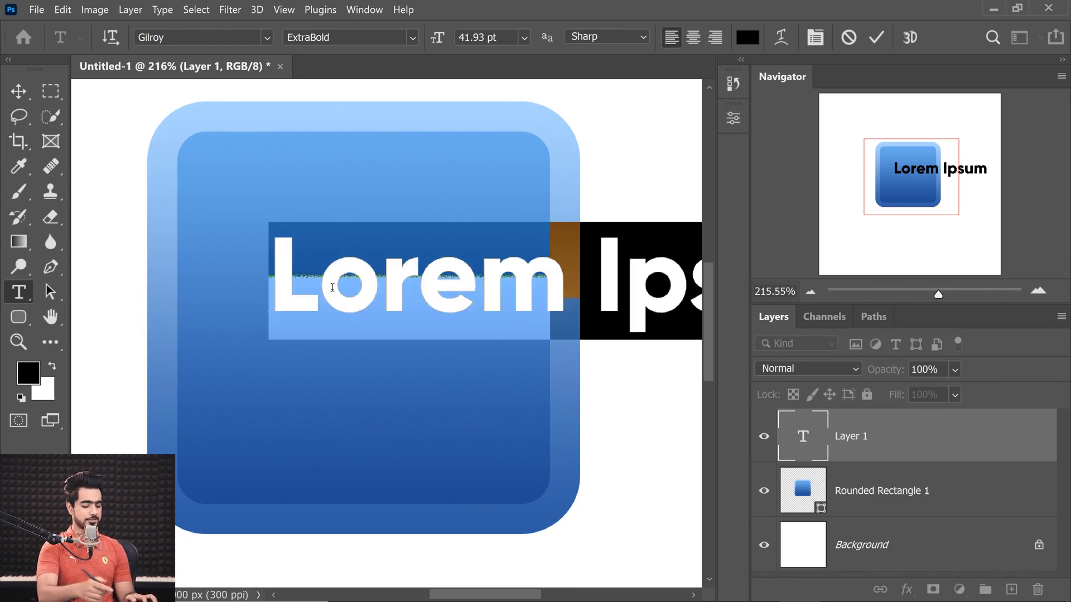
{"action": "type", "text": "Ud"}
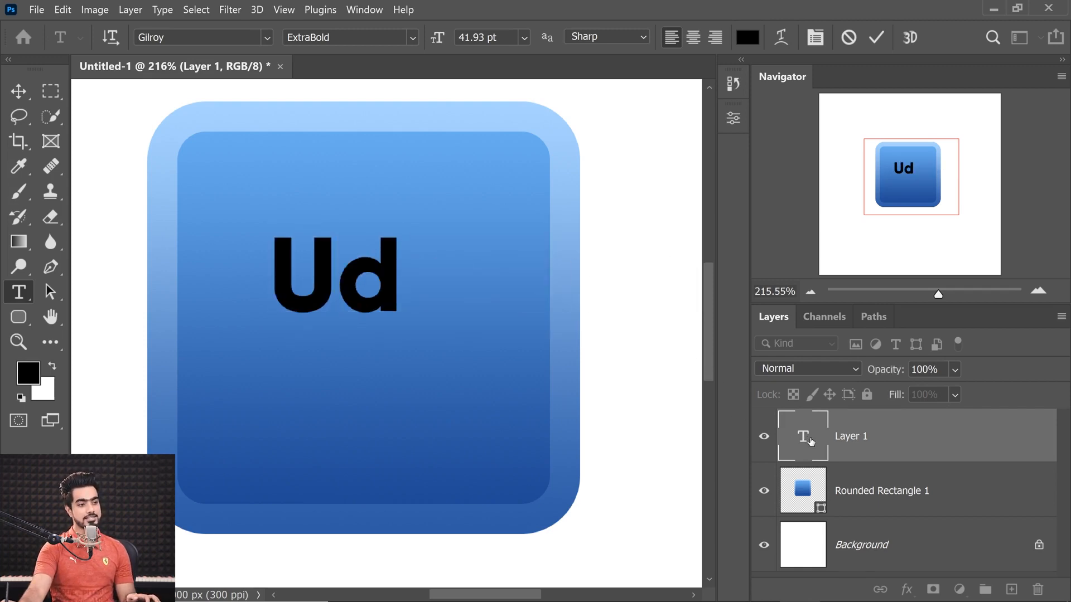
Change the colour of the Ud text to white ffffff
{"action": "key", "text": "ctrl+a"}
{"action": "left_click", "coordinate": [747, 37]}
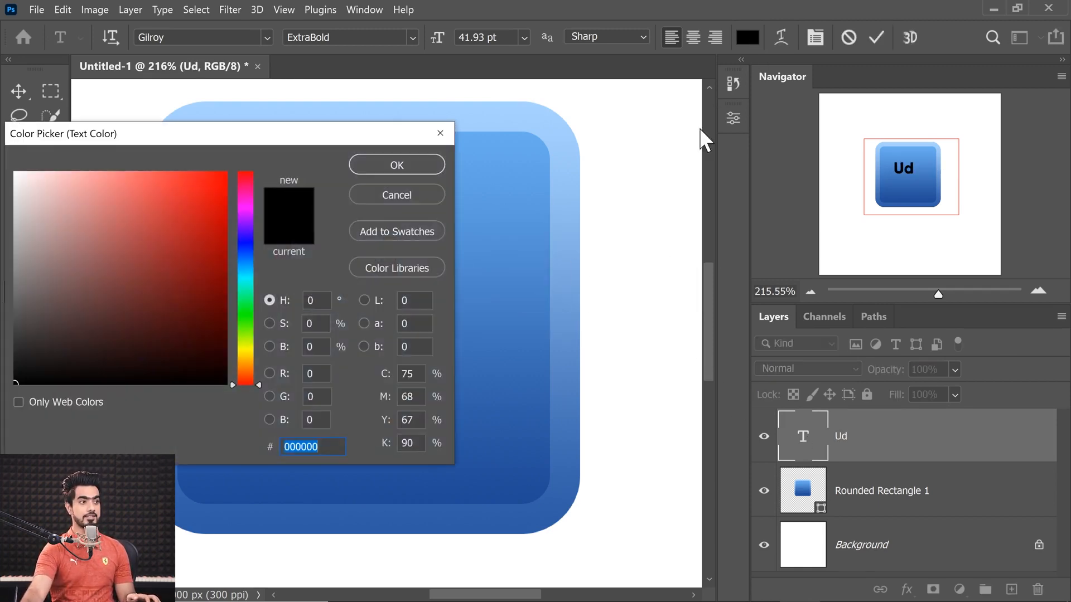
{"action": "type", "text": "ffffff"}
{"action": "left_click", "coordinate": [399, 167]}
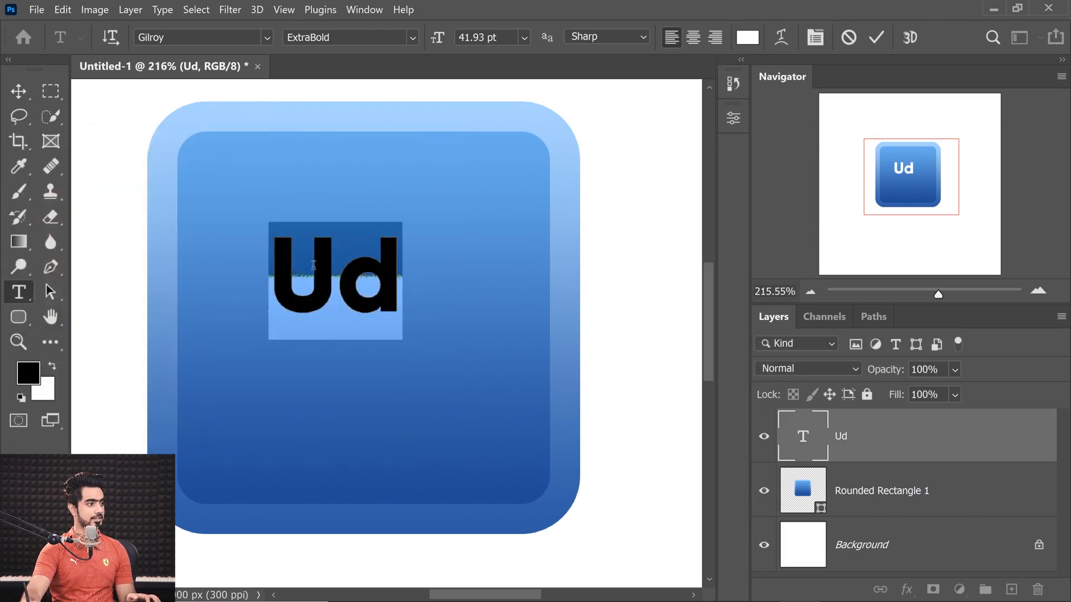
Move the Ud text to the centre of the rounded square
{"action": "left_click", "coordinate": [18, 91]}
{"action": "left_click_drag", "start_coordinate": [372, 291], "coordinate": [323, 318]}
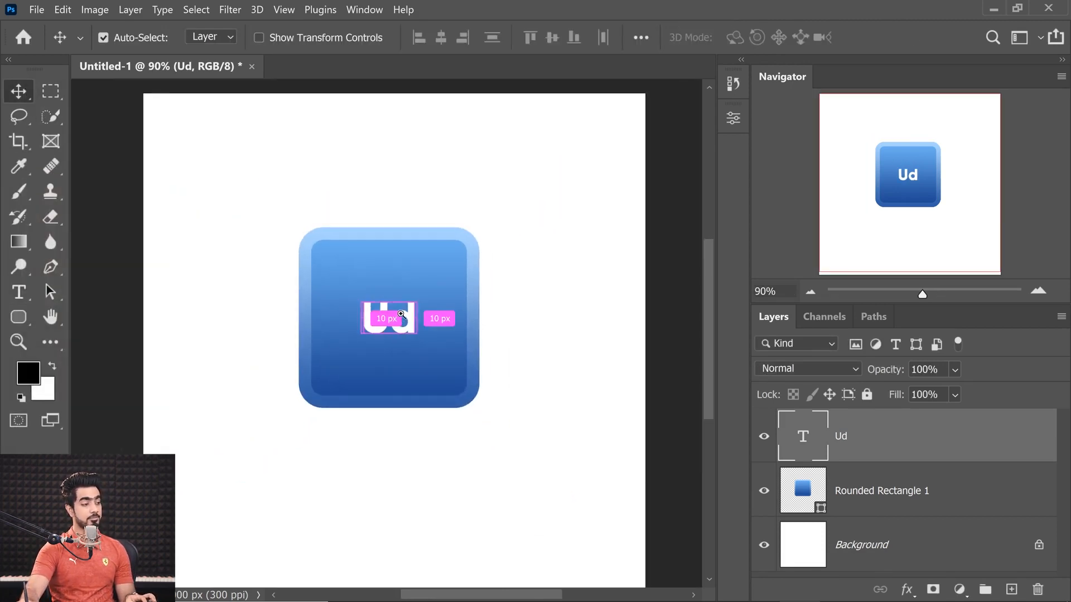
{"action": "left_click_drag", "start_coordinate": [401, 315], "coordinate": [491, 254]}
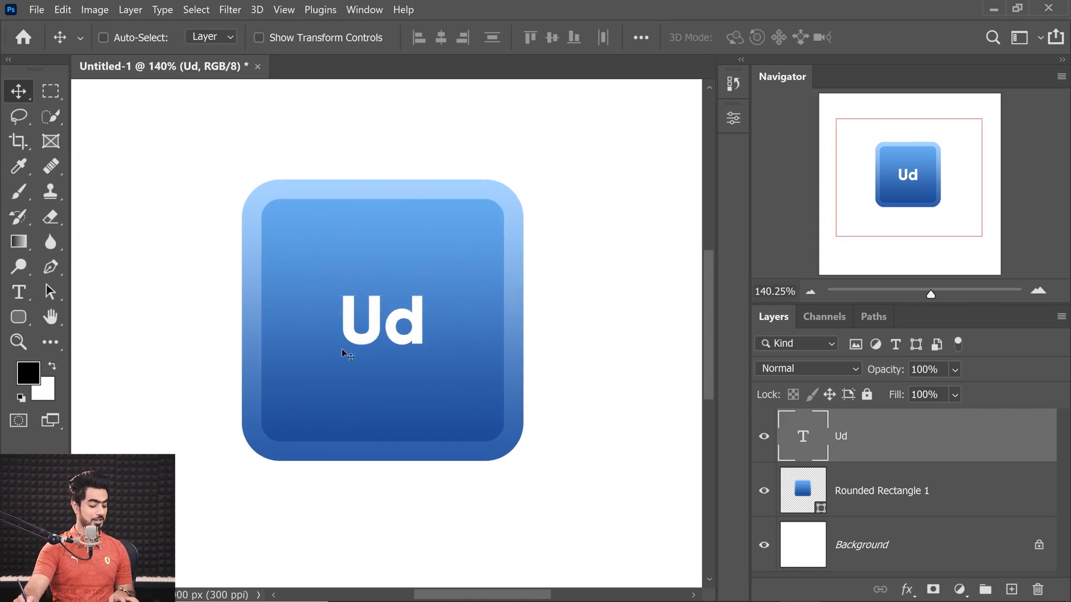
Load the rounded square layer's outline as a selection and deselect it again
{"action": "key", "text": "ctrl"}
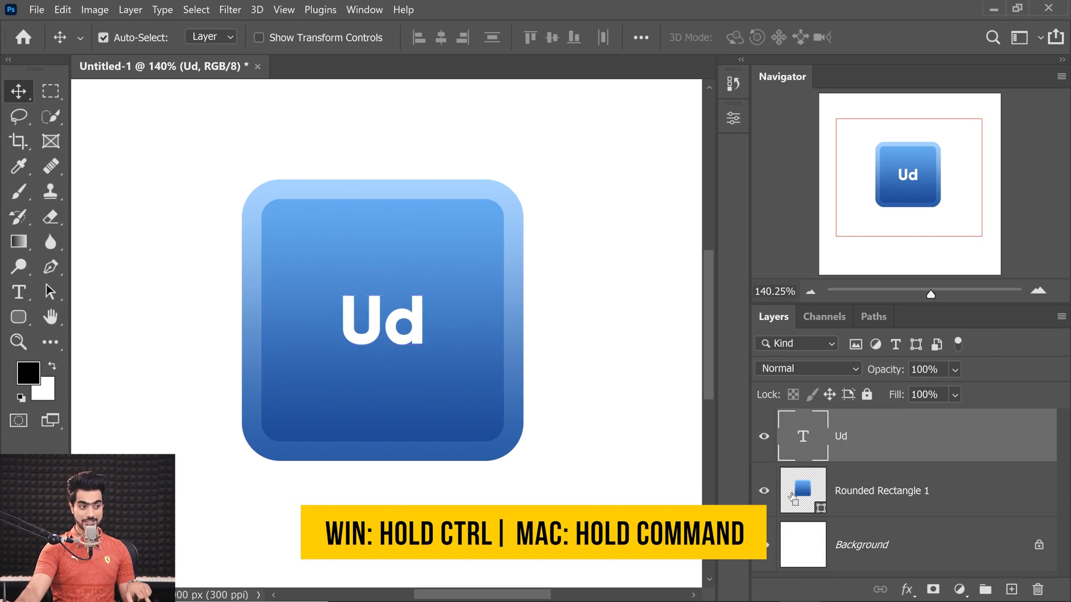
{"action": "left_click", "coordinate": [803, 493], "text": "ctrl"}
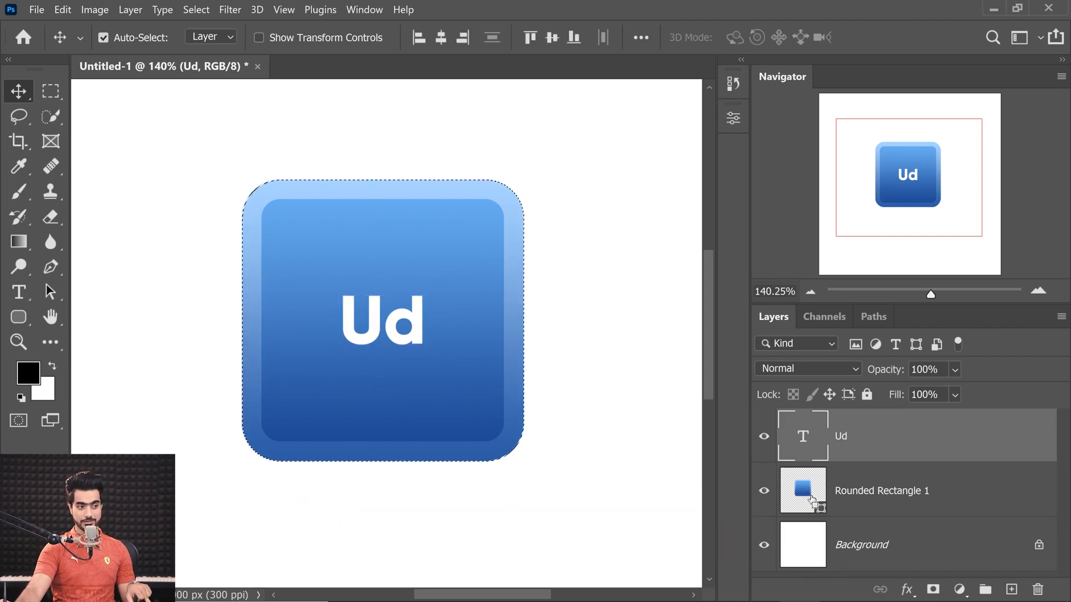
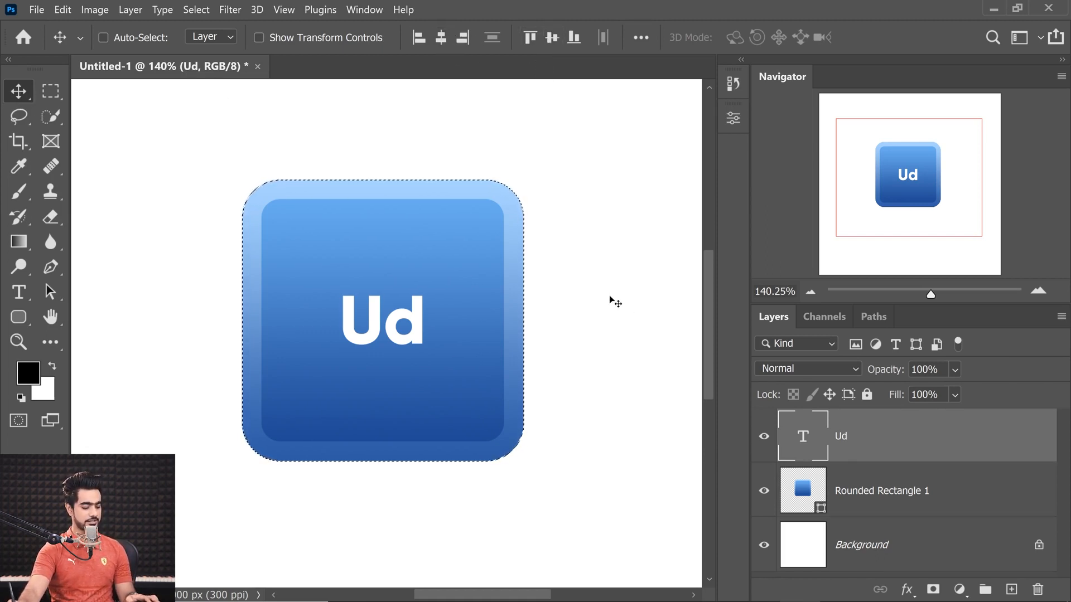
{"action": "key", "text": "ctrl+d"}
Scale the Ud text up from its centre to about 189% inside the rounded square
{"action": "key", "text": "ctrl+t"}
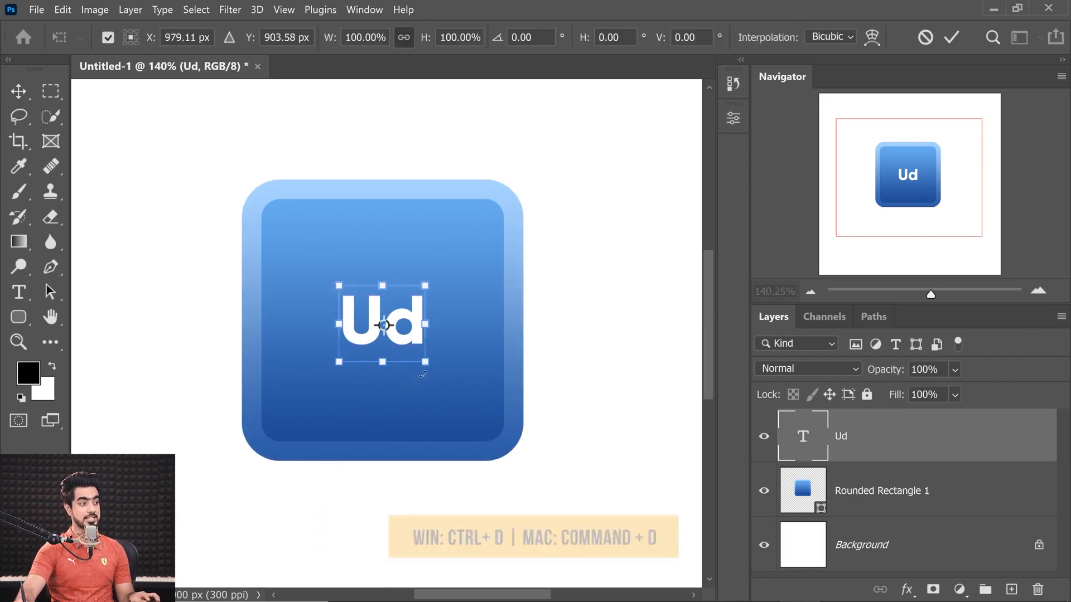
{"action": "left_click_drag", "start_coordinate": [426, 366], "coordinate": [457, 410]}
{"action": "key", "text": "ctrl+z"}
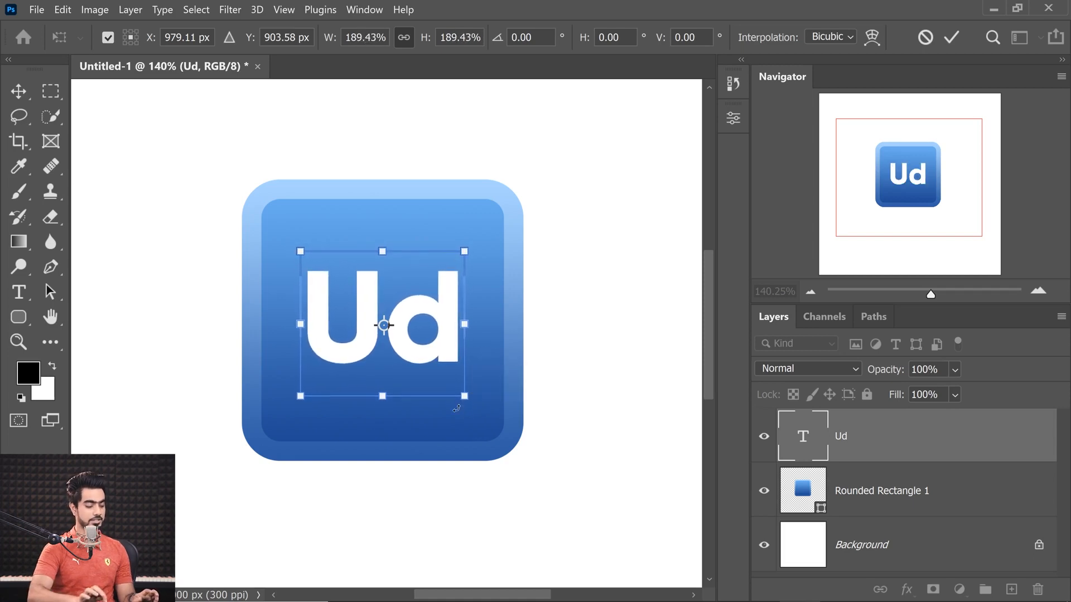
{"action": "key", "text": "Return"}
{"action": "key", "text": "ctrl+minus"}
{"action": "key", "text": "ctrl+minus"}
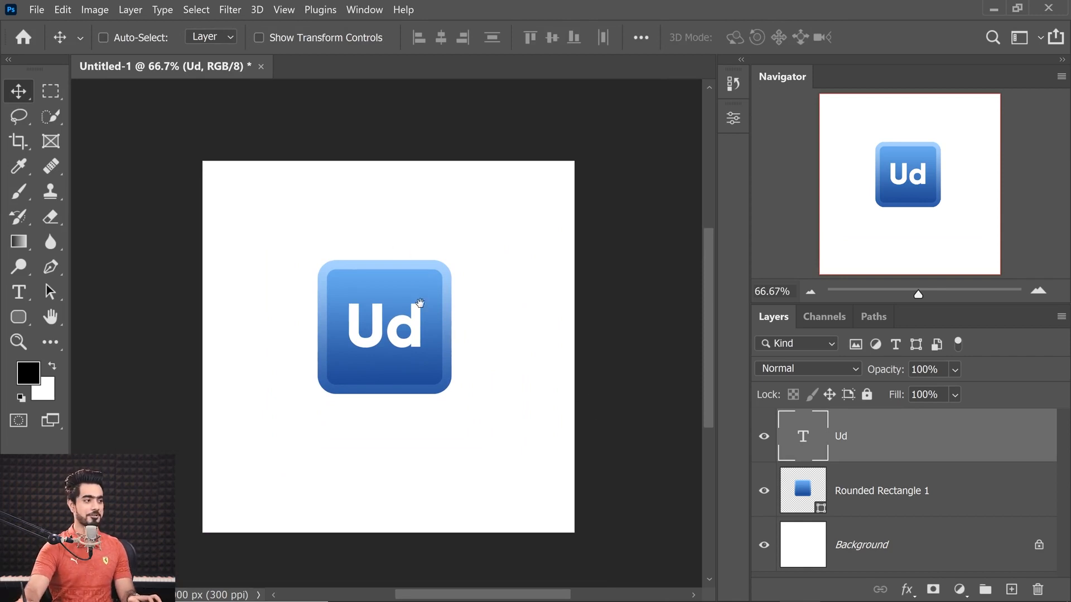
{"action": "left_click_drag", "start_coordinate": [420, 304], "coordinate": [488, 325]}
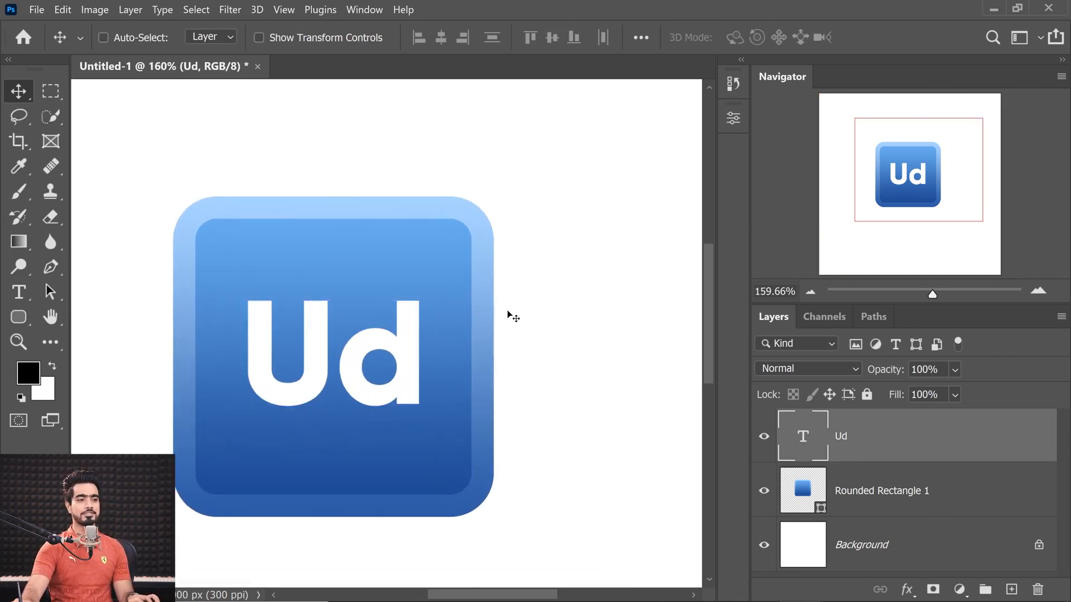
Draw a rectangle about 628 × 1041 px on a new layer between the square and text, covering the square's right side, and fill it white
{"action": "left_click", "coordinate": [923, 493]}
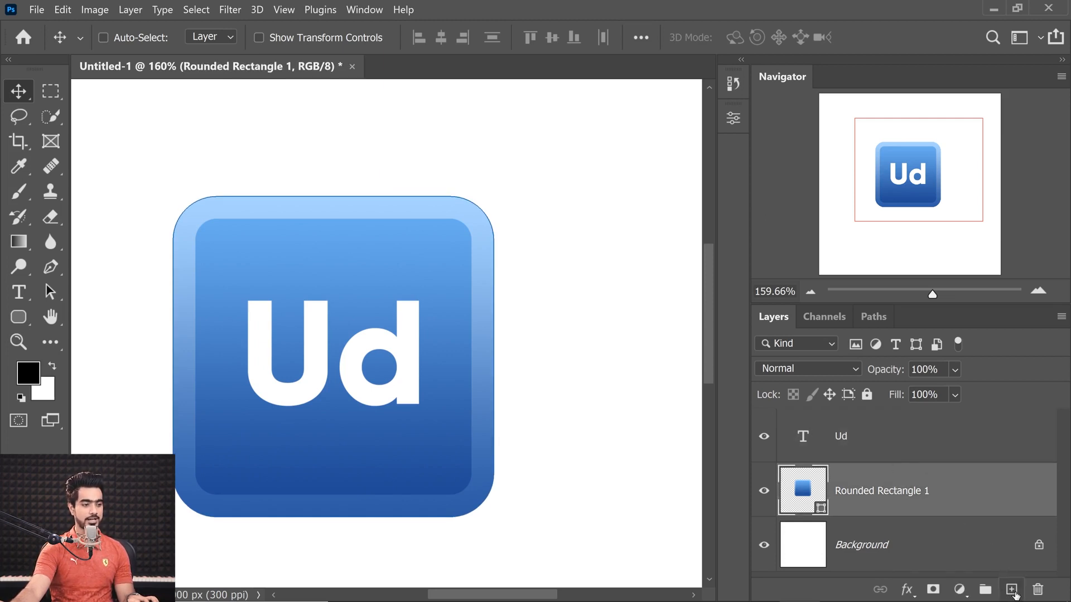
{"action": "left_click", "coordinate": [1011, 590]}
{"action": "left_click", "coordinate": [18, 316]}
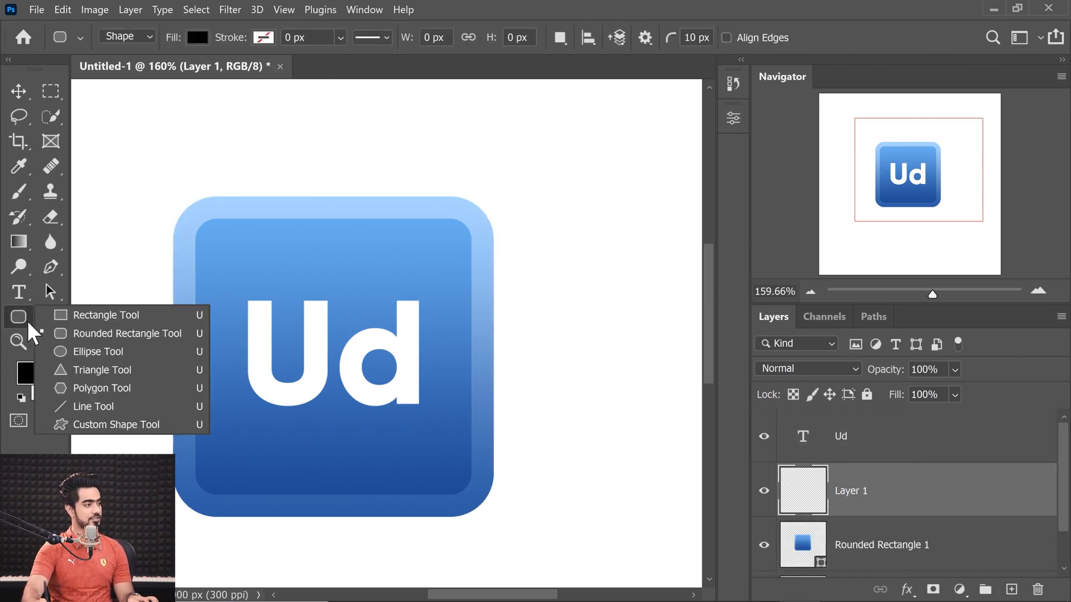
{"action": "left_click", "coordinate": [78, 317]}
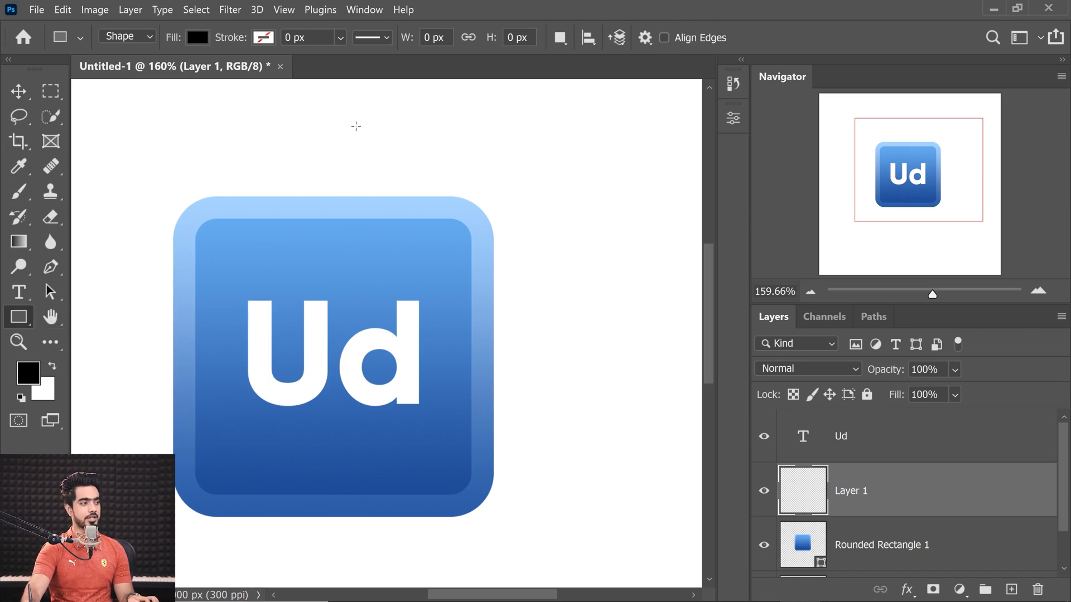
{"action": "left_click_drag", "start_coordinate": [368, 114], "coordinate": [647, 576]}
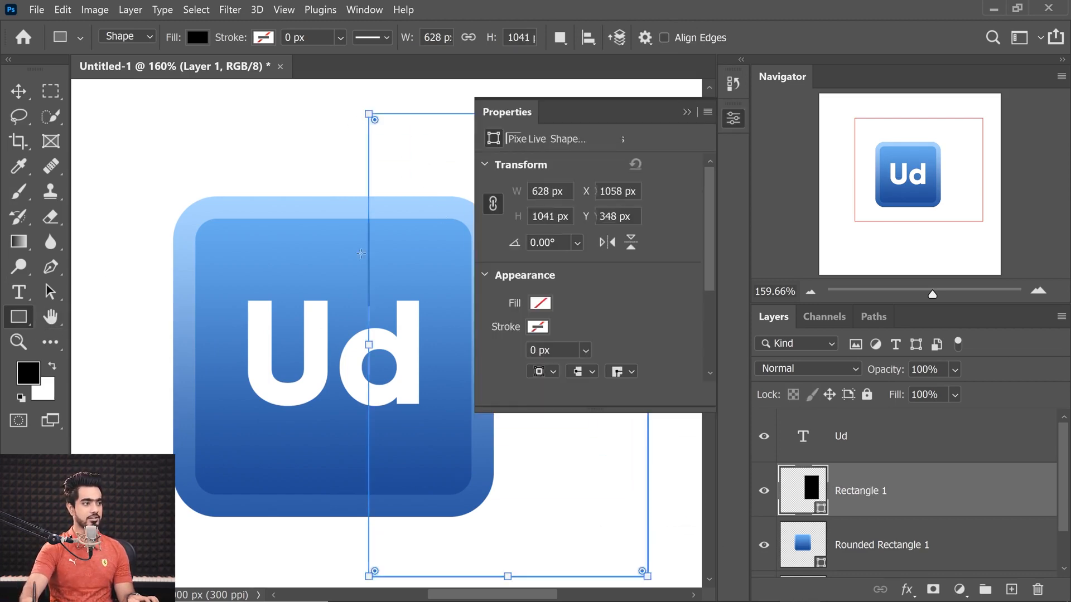
{"action": "left_click", "coordinate": [687, 112]}
{"action": "left_click", "coordinate": [198, 38]}
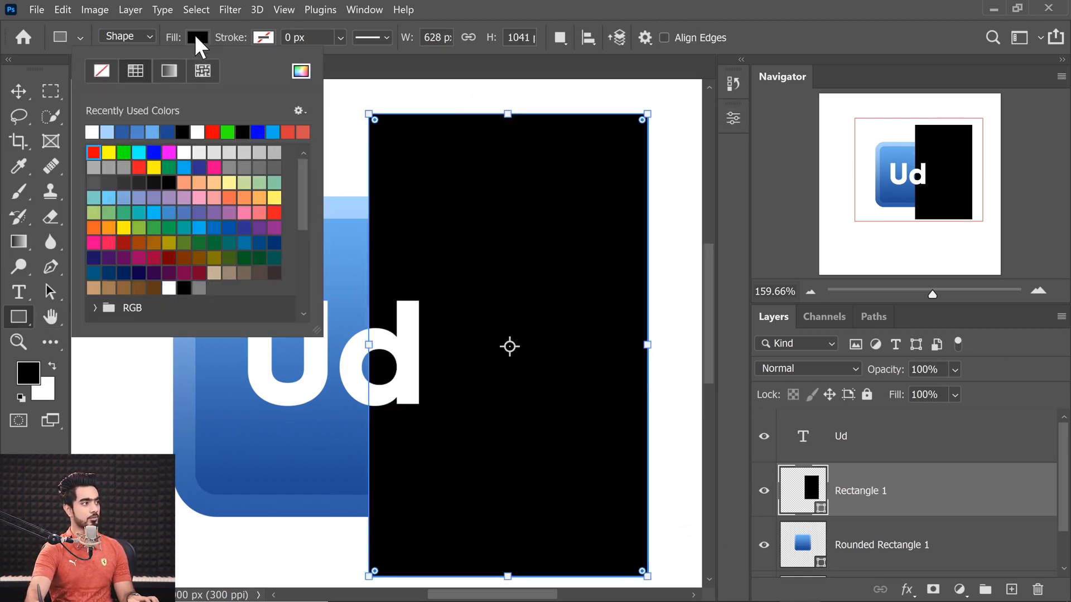
{"action": "left_click", "coordinate": [93, 132]}
Rotate the white rectangle about 28°, enlarge it to about 107% and place it diagonally across the rounded square's lower-right part
{"action": "left_click", "coordinate": [19, 91]}
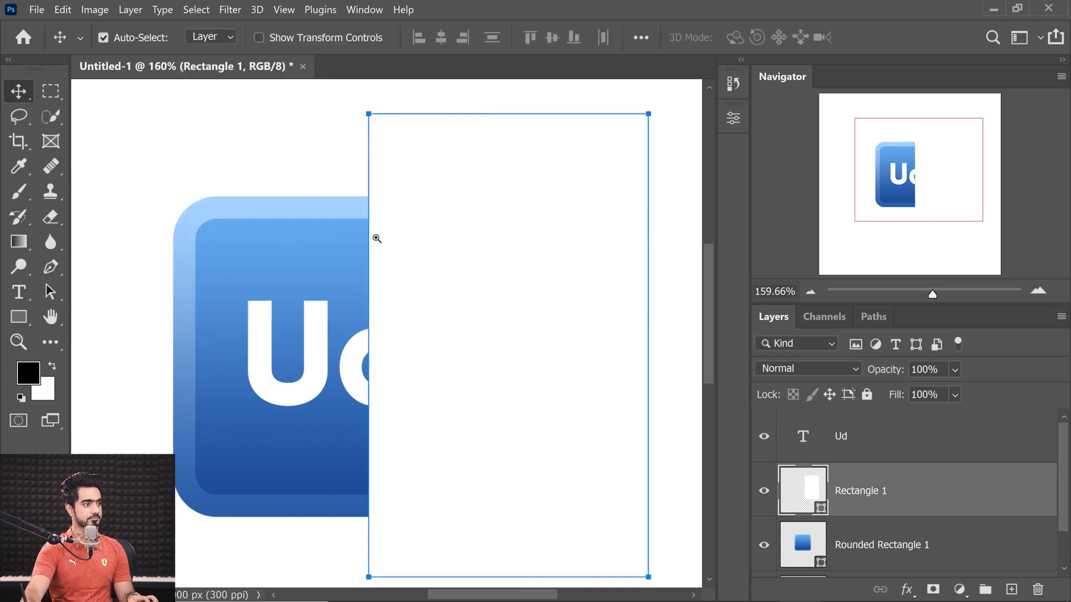
{"action": "scroll", "coordinate": [374, 246], "scroll_direction": "down", "scroll_amount": 3}
{"action": "key", "text": "ctrl+t"}
{"action": "left_click_drag", "start_coordinate": [554, 160], "coordinate": [616, 217]}
{"action": "left_click_drag", "start_coordinate": [494, 238], "coordinate": [460, 272]}
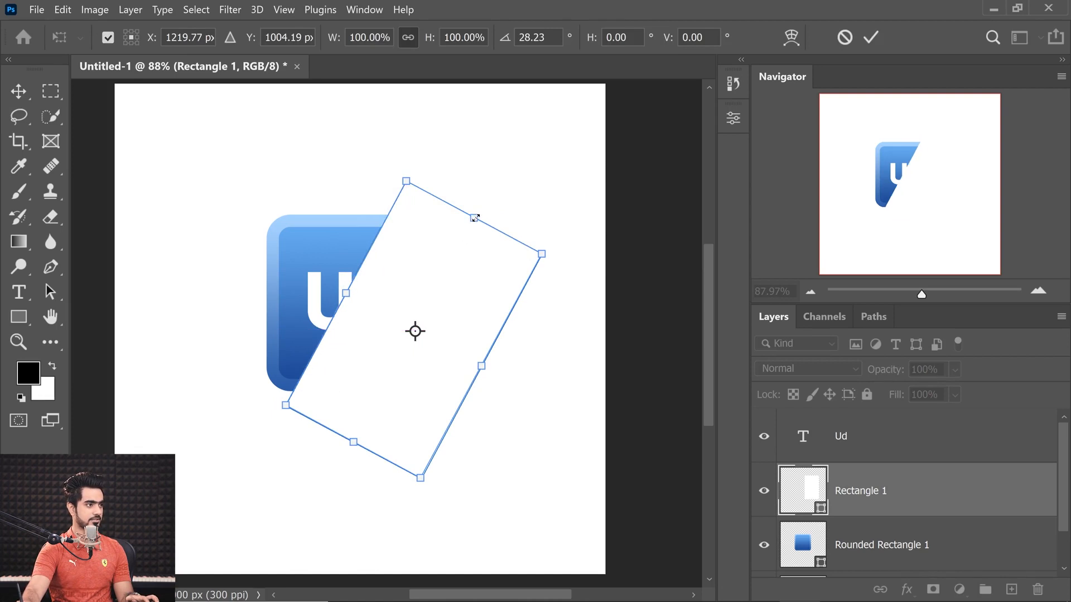
{"action": "left_click_drag", "start_coordinate": [474, 219], "coordinate": [482, 203]}
{"action": "left_click_drag", "start_coordinate": [453, 322], "coordinate": [449, 329]}
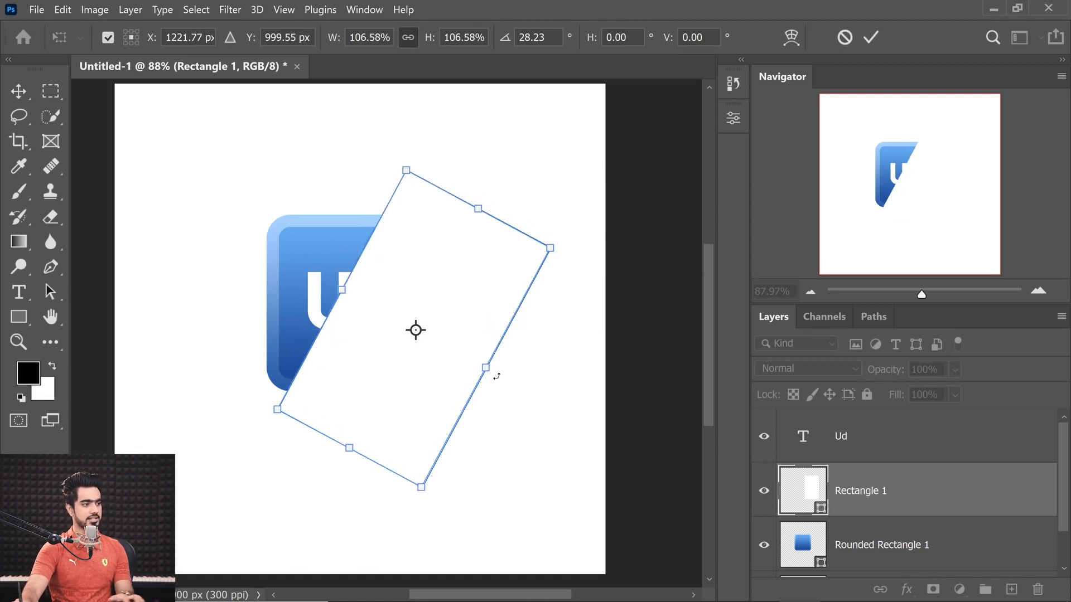
{"action": "key", "text": "Return"}
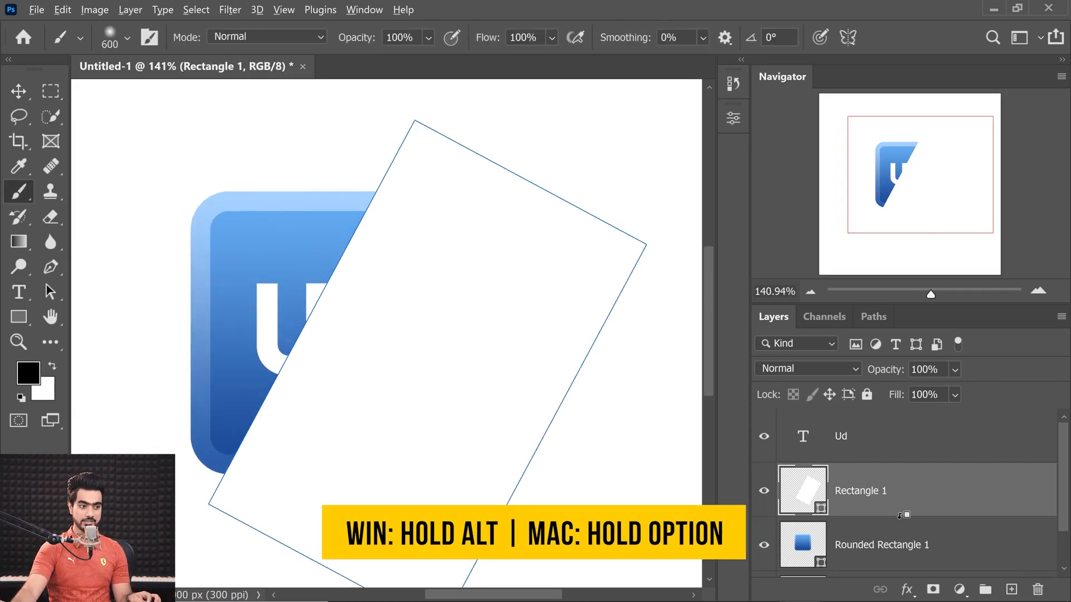
Clip the Rectangle 1 layer to Rounded Rectangle 1 and set its opacity to 25%
{"action": "left_click", "coordinate": [909, 515], "text": "alt"}
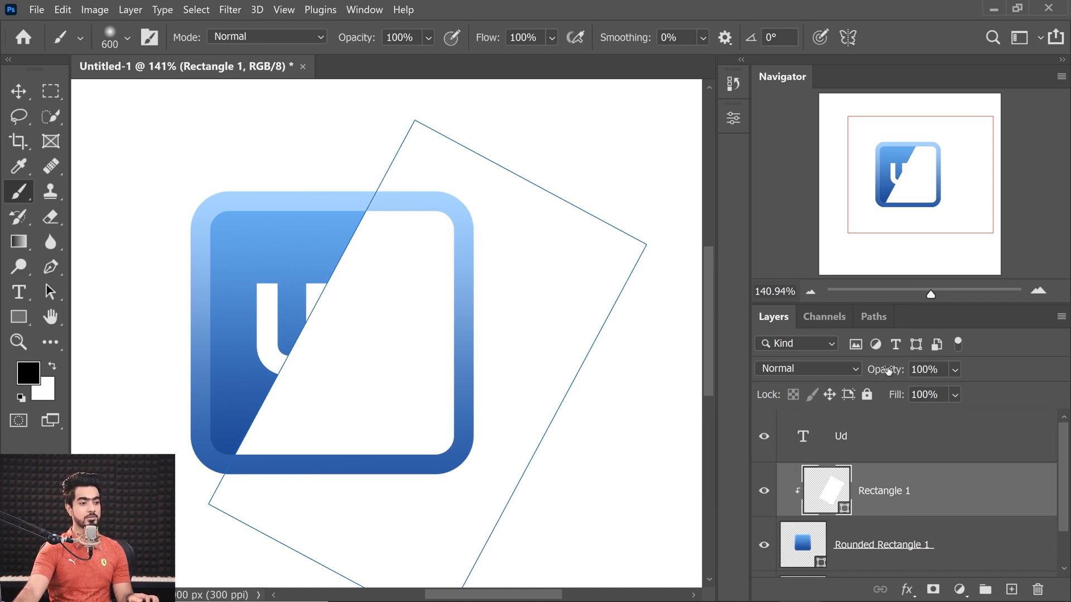
{"action": "left_click_drag", "start_coordinate": [886, 375], "coordinate": [857, 378]}
{"action": "left_click", "coordinate": [926, 369]}
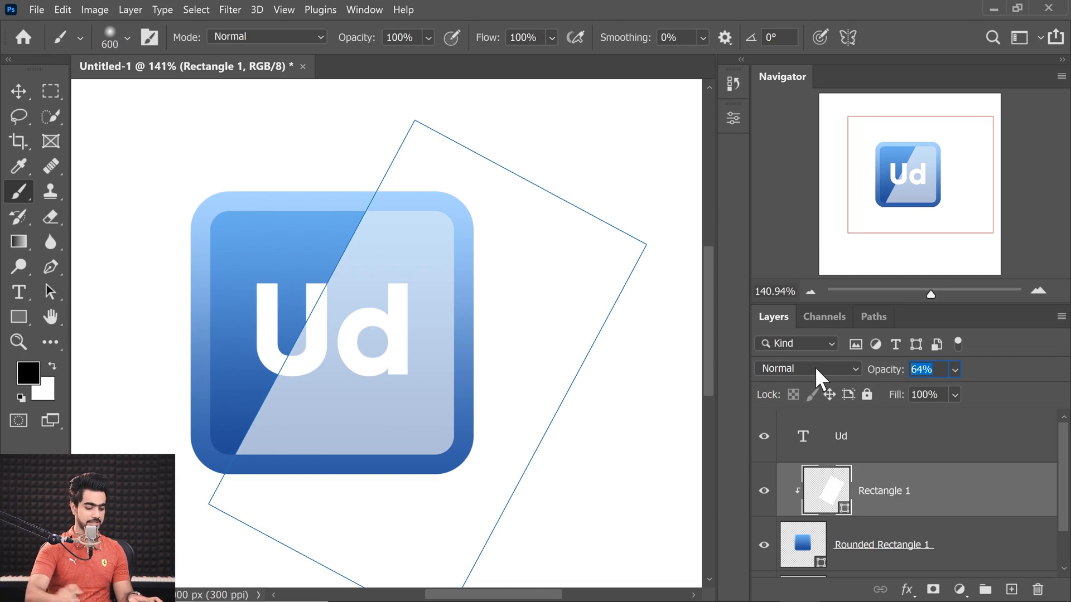
{"action": "type", "text": "20"}
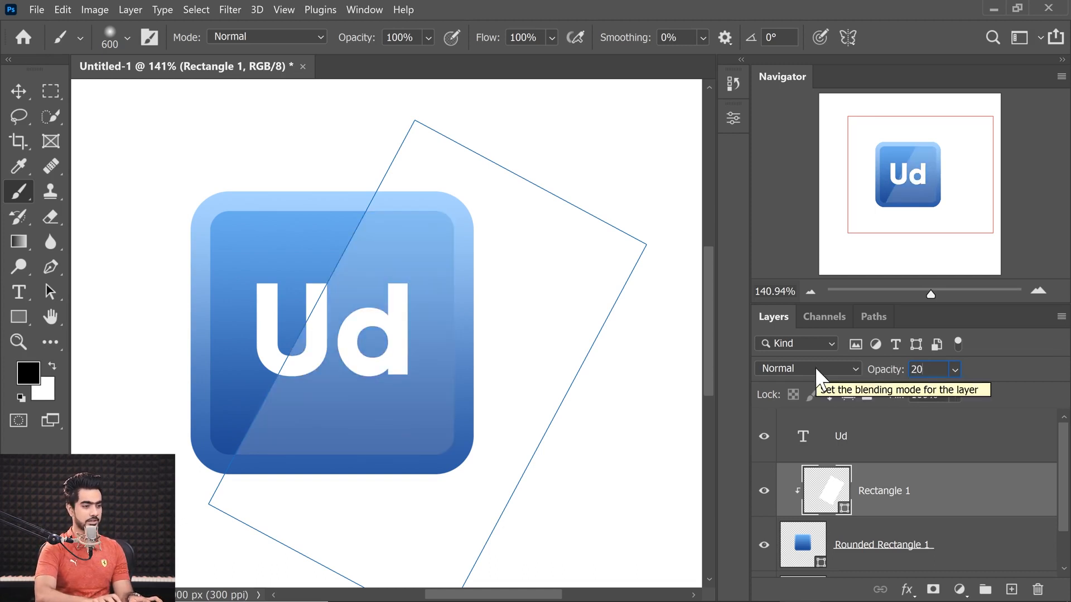
{"action": "key", "text": "Return"}
{"action": "type", "text": "25"}
{"action": "key", "text": "Return"}
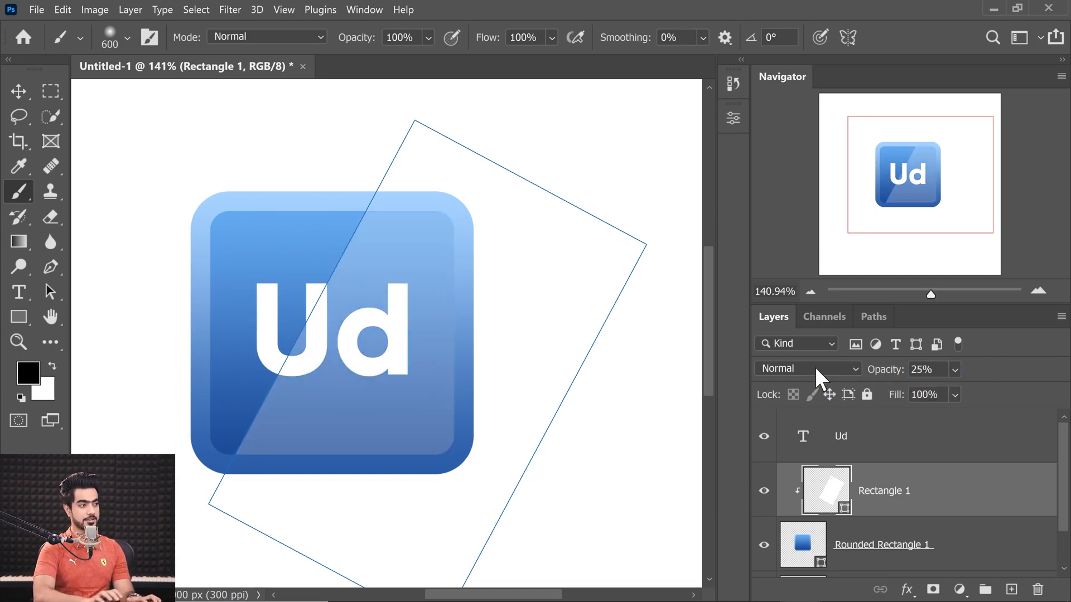
Add a layer mask to Rectangle 1 and fade out its lower part with a vertical black-to-white linear gradient
{"action": "left_click", "coordinate": [933, 590]}
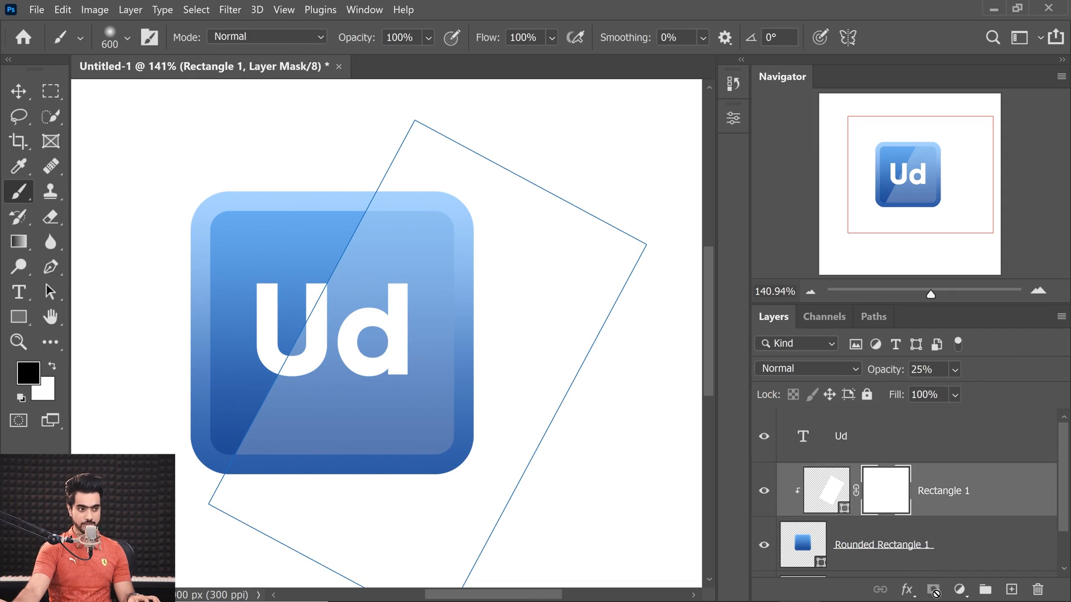
{"action": "left_click", "coordinate": [28, 246]}
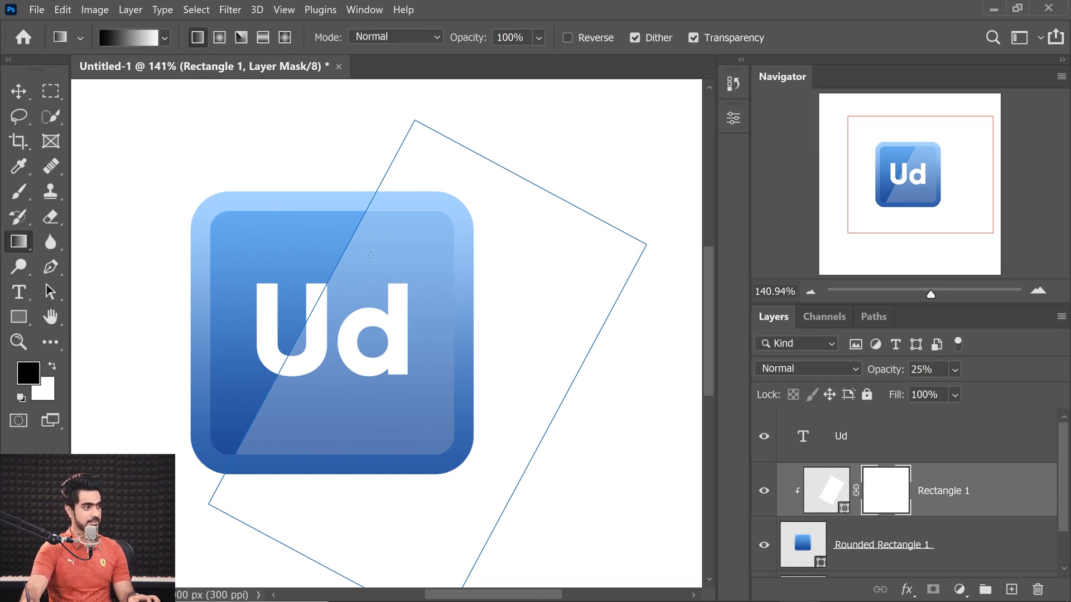
{"action": "left_click_drag", "start_coordinate": [368, 260], "coordinate": [393, 427]}
{"action": "left_click_drag", "start_coordinate": [336, 321], "coordinate": [266, 382]}
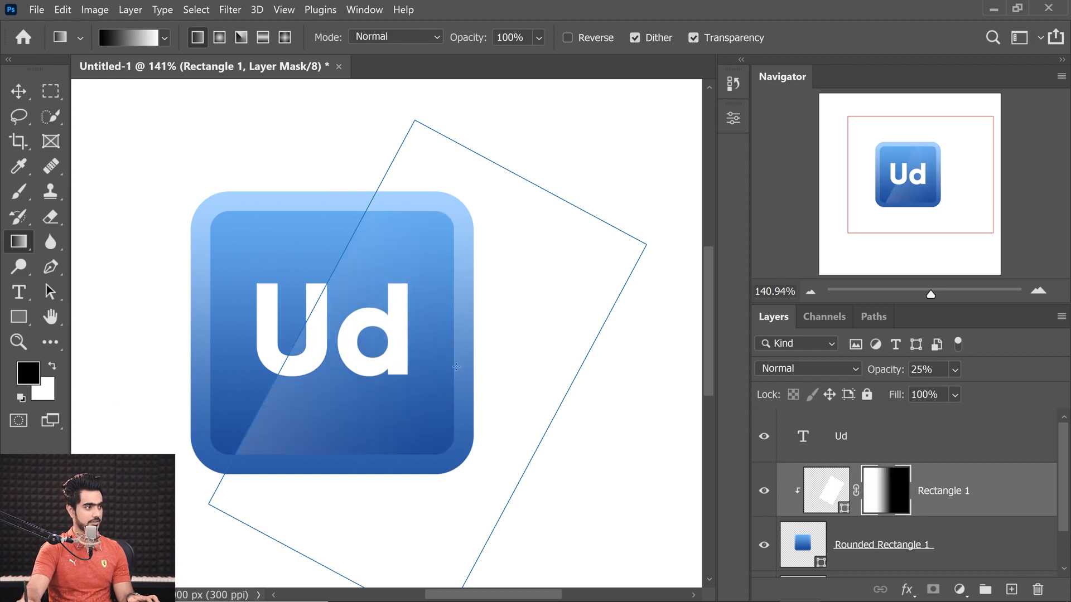
{"action": "left_click_drag", "start_coordinate": [456, 367], "coordinate": [218, 398]}
{"action": "left_click_drag", "start_coordinate": [342, 370], "coordinate": [579, 321]}
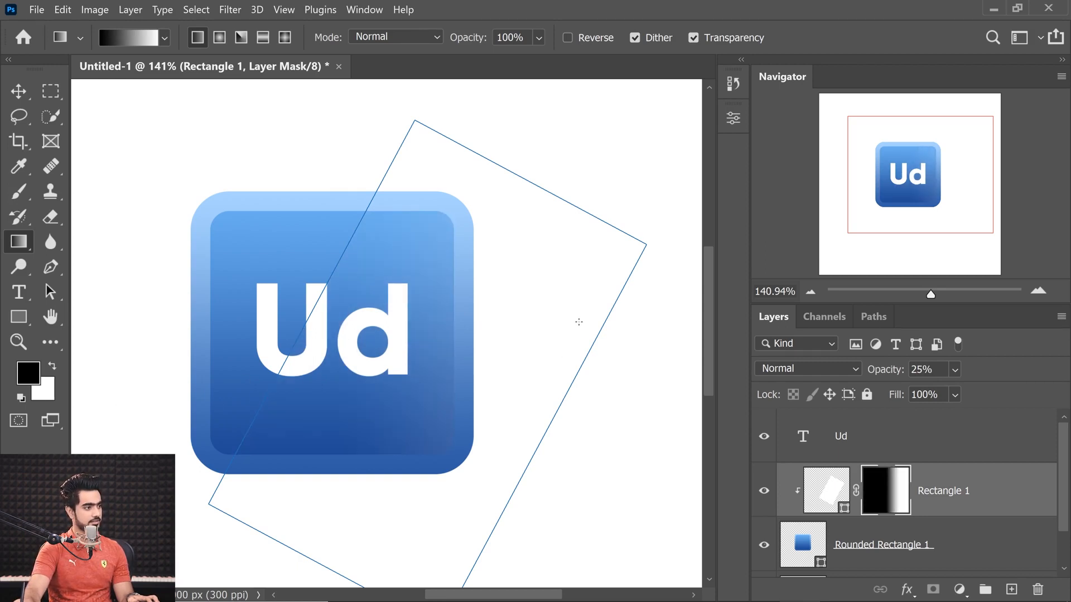
{"action": "left_click_drag", "start_coordinate": [458, 337], "coordinate": [379, 266]}
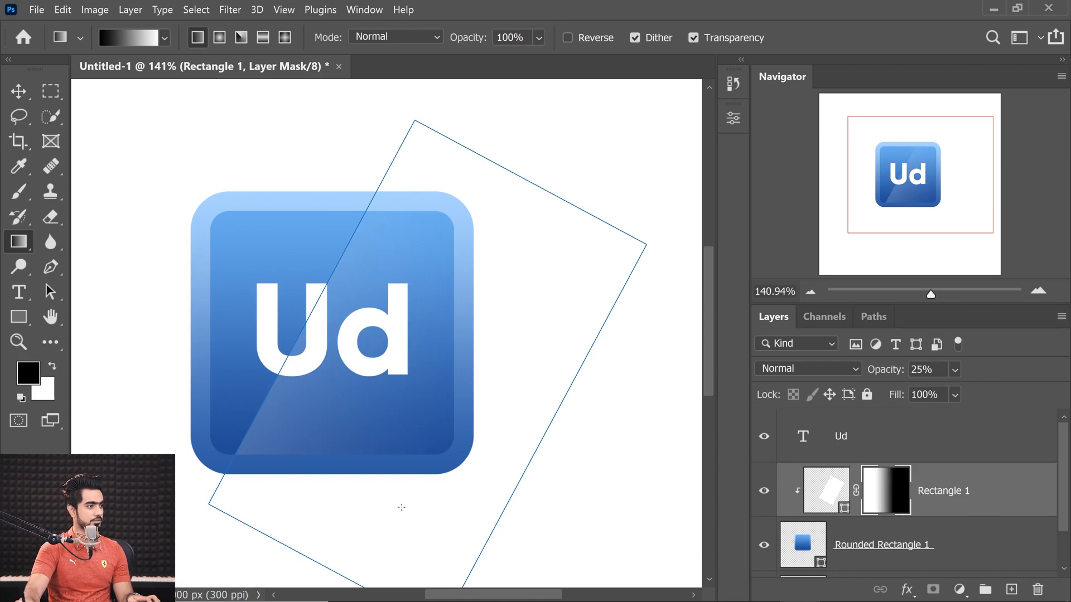
{"action": "left_click_drag", "start_coordinate": [401, 507], "coordinate": [384, 343]}
{"action": "left_click_drag", "start_coordinate": [376, 476], "coordinate": [433, 229]}
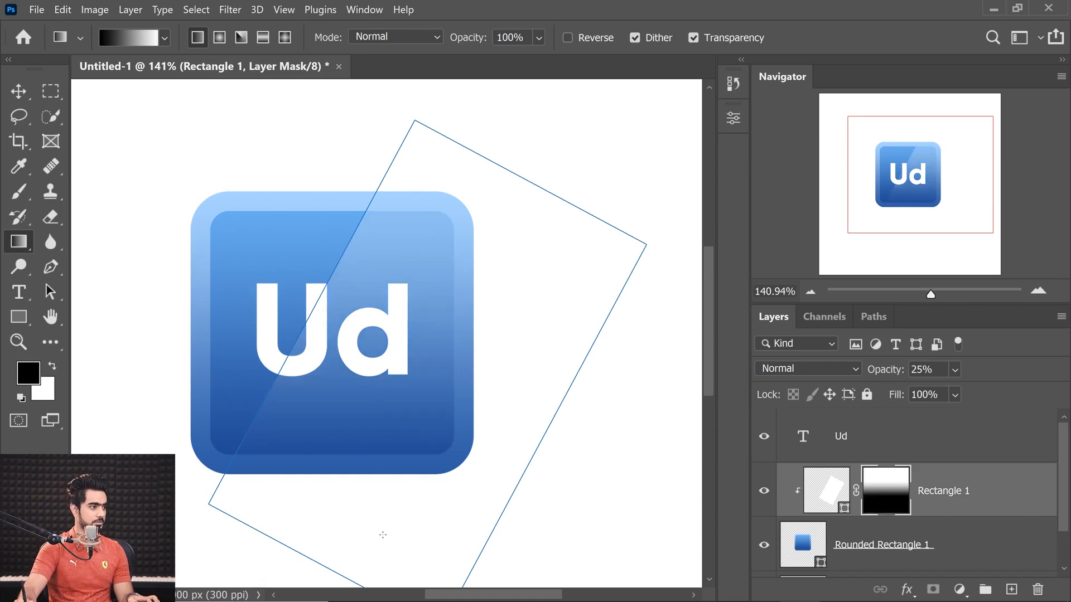
{"action": "left_click_drag", "start_coordinate": [383, 535], "coordinate": [434, 194]}
{"action": "left_click_drag", "start_coordinate": [368, 498], "coordinate": [367, 261]}
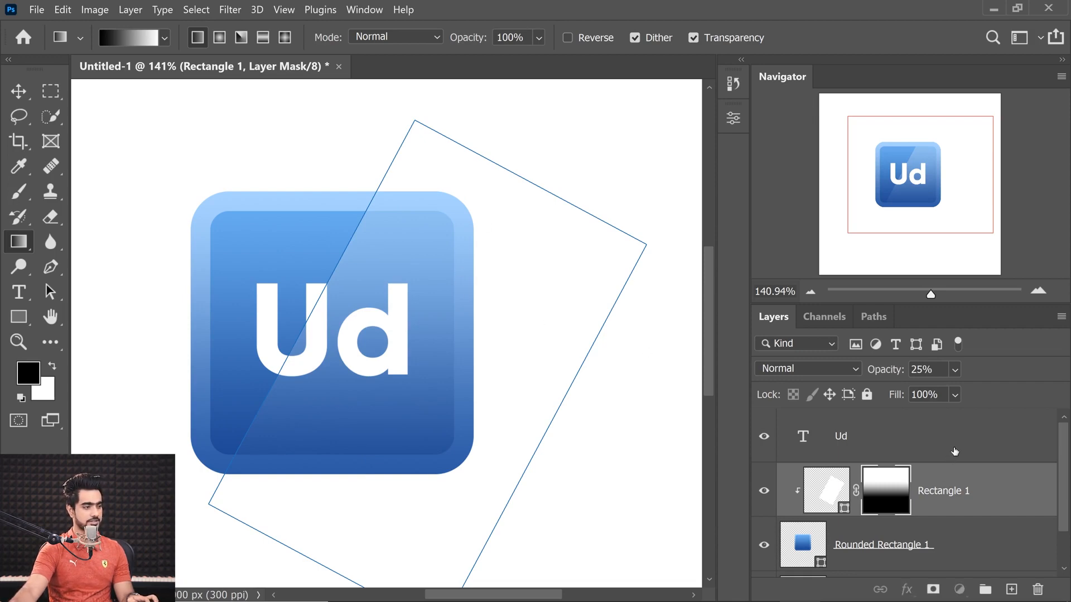
{"action": "left_click", "coordinate": [951, 452]}
{"action": "scroll", "coordinate": [382, 333], "scroll_direction": "down", "scroll_amount": 5}
{"action": "scroll", "coordinate": [394, 335], "scroll_direction": "up", "scroll_amount": 4}
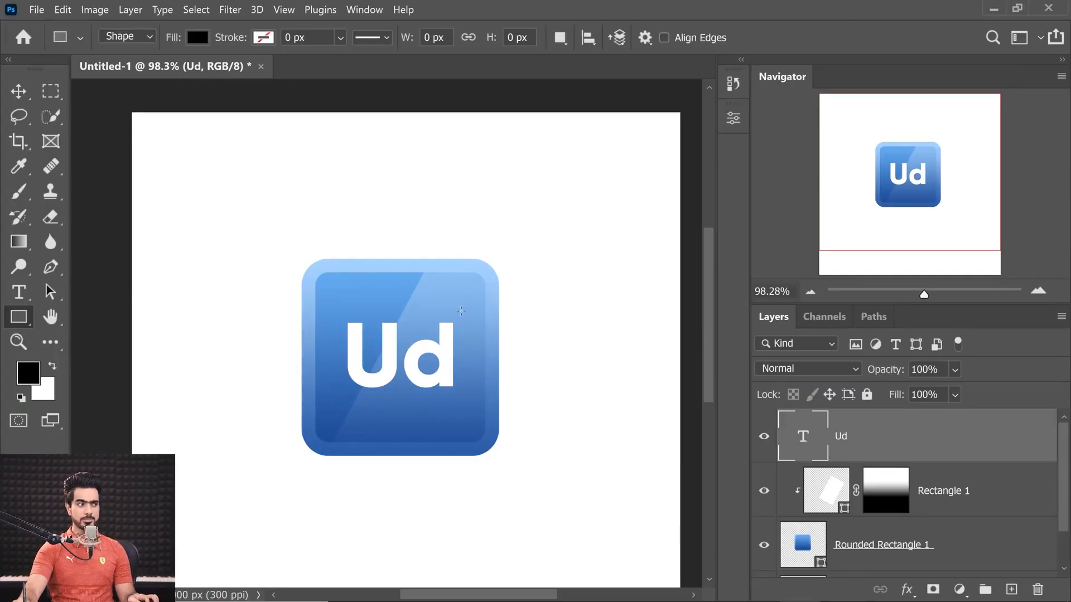
{"action": "scroll", "coordinate": [445, 269], "scroll_direction": "up", "scroll_amount": 4}
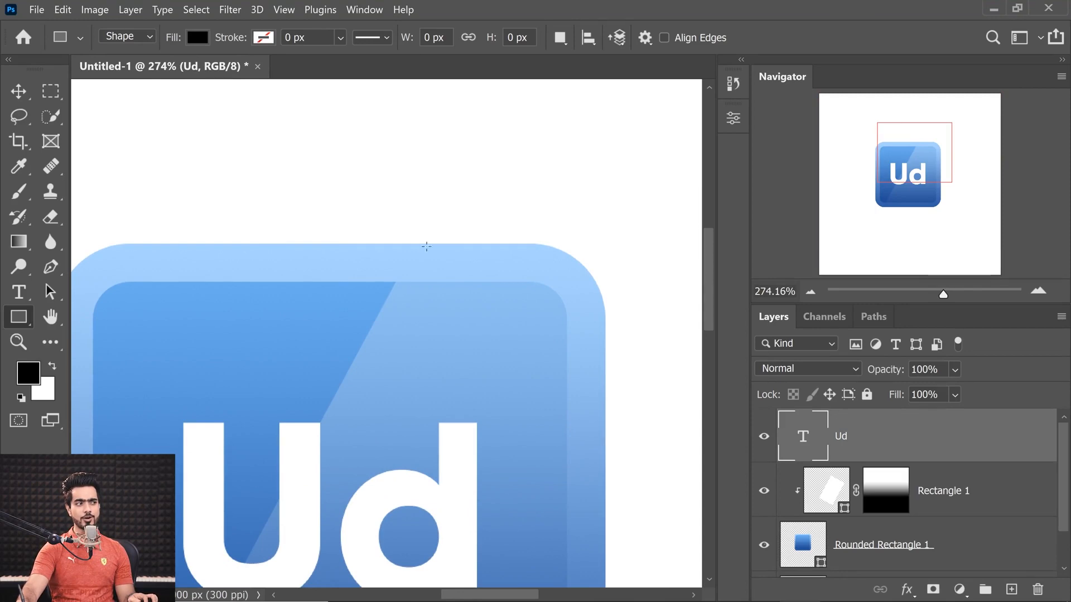
{"action": "scroll", "coordinate": [468, 315], "scroll_direction": "down", "scroll_amount": 3}
{"action": "left_click_drag", "start_coordinate": [537, 373], "coordinate": [533, 338]}
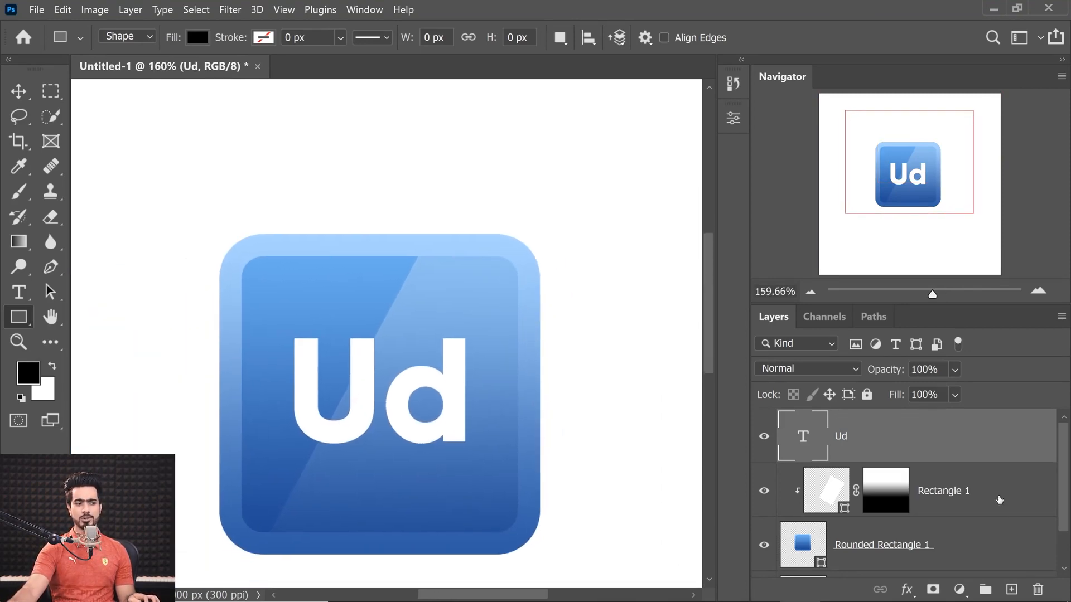
Try painting in black on a new layer clipped above Rectangle 1, then undo that and delete the layer
{"action": "left_click", "coordinate": [998, 499]}
{"action": "left_click", "coordinate": [1010, 589]}
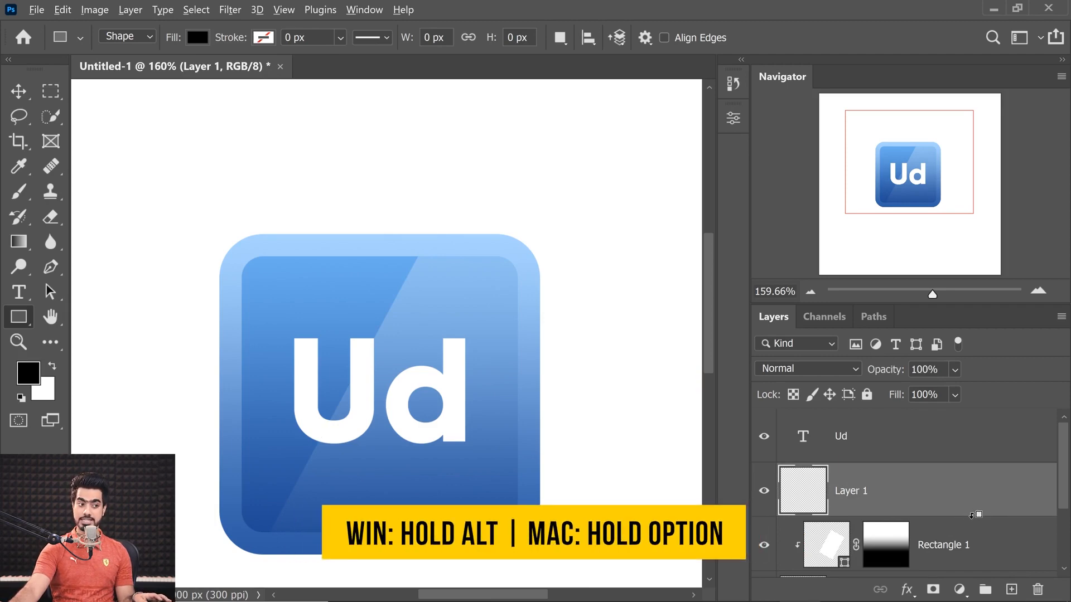
{"action": "left_click", "coordinate": [973, 514], "text": "alt"}
{"action": "left_click", "coordinate": [18, 192]}
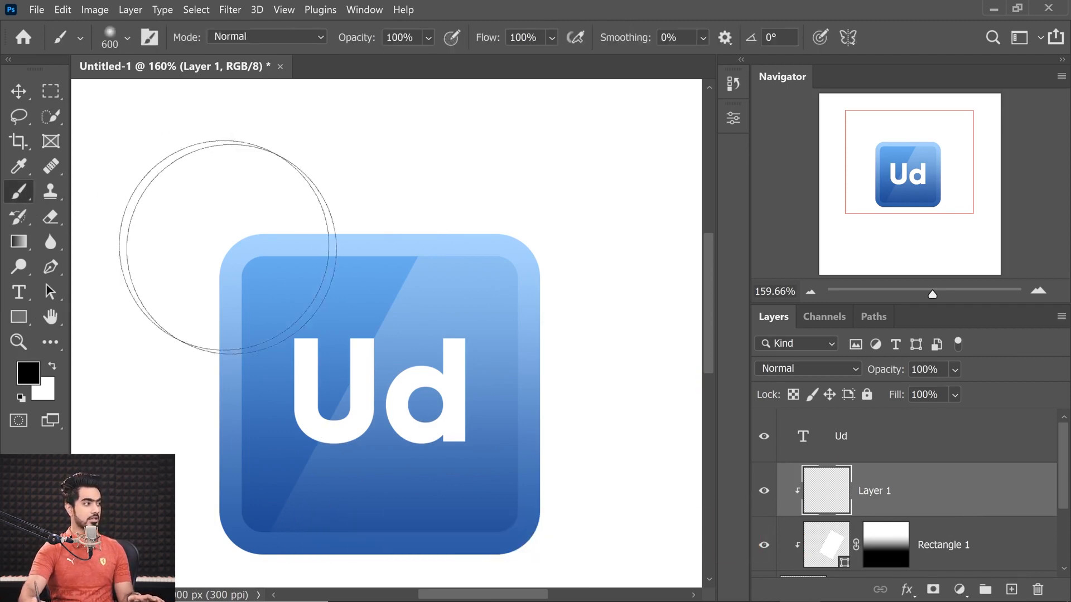
{"action": "left_click", "coordinate": [326, 290]}
{"action": "mouse_move", "coordinate": [326, 290]}
{"action": "left_mouse_down"}
{"action": "mouse_move", "coordinate": [262, 229]}
{"action": "mouse_move", "coordinate": [275, 191]}
{"action": "left_mouse_up"}
{"action": "key", "text": "ctrl+z"}
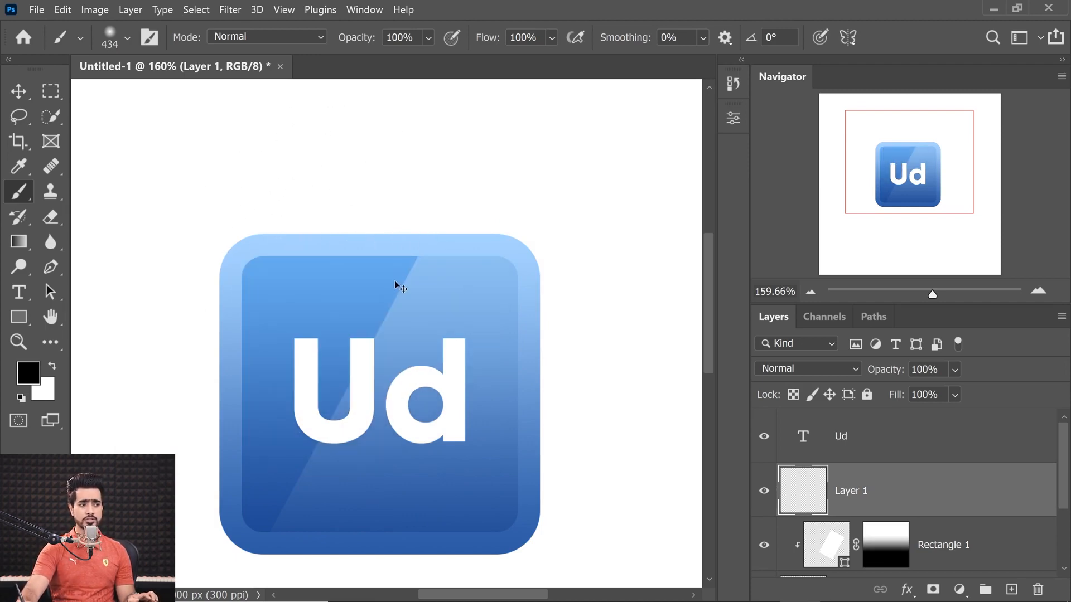
{"action": "key", "text": "Delete"}
Release the Rectangle 1 clipping mask and put Rounded Rectangle 1 into its own collapsed group
{"action": "scroll", "coordinate": [945, 500], "scroll_direction": "down", "scroll_amount": 1}
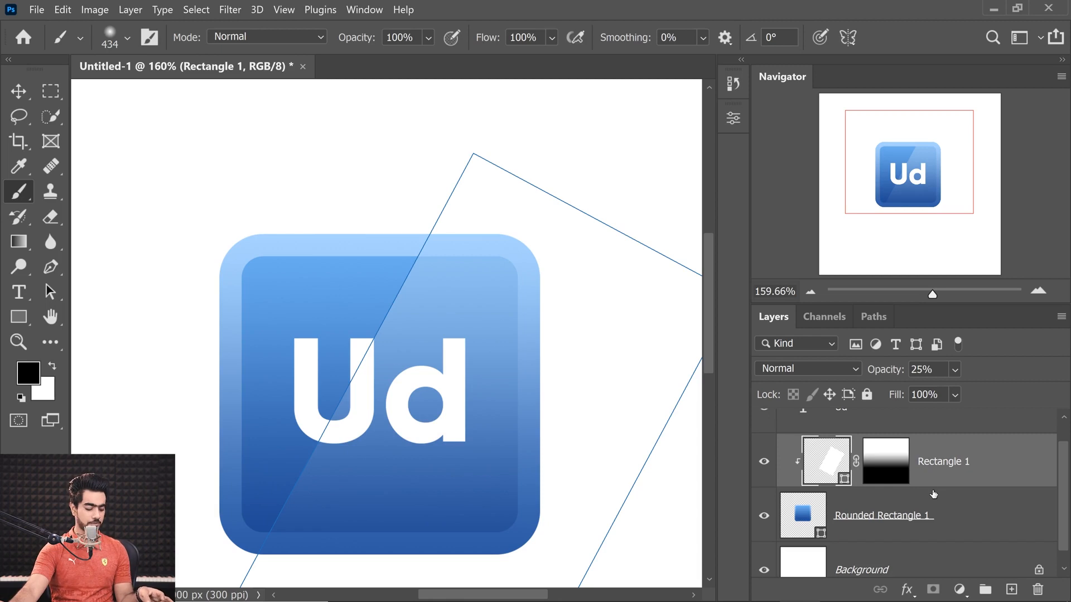
{"action": "left_click", "coordinate": [958, 488], "text": "alt"}
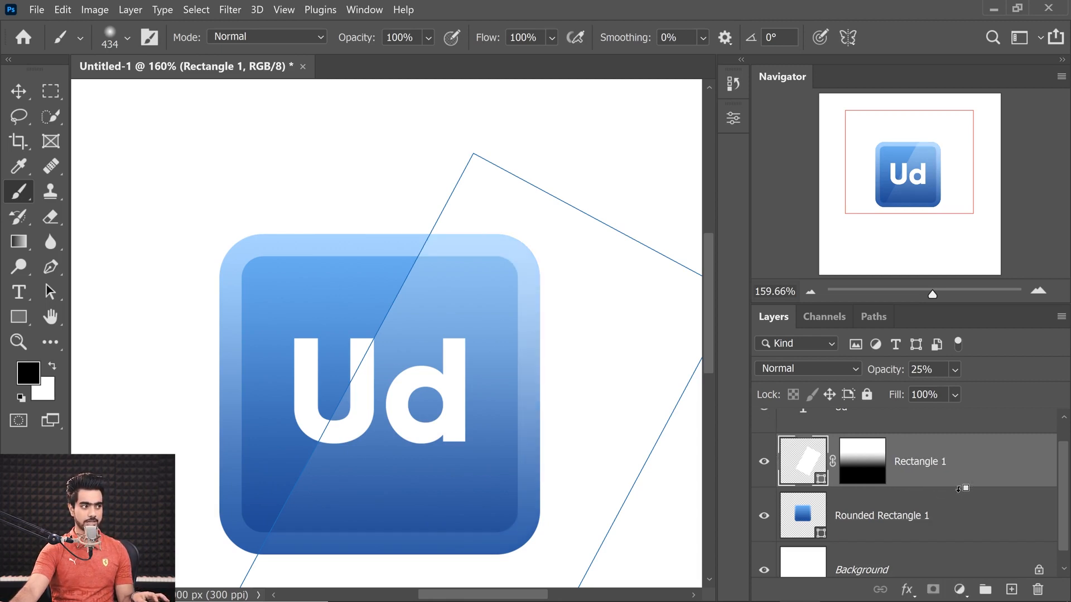
{"action": "left_click", "coordinate": [982, 516]}
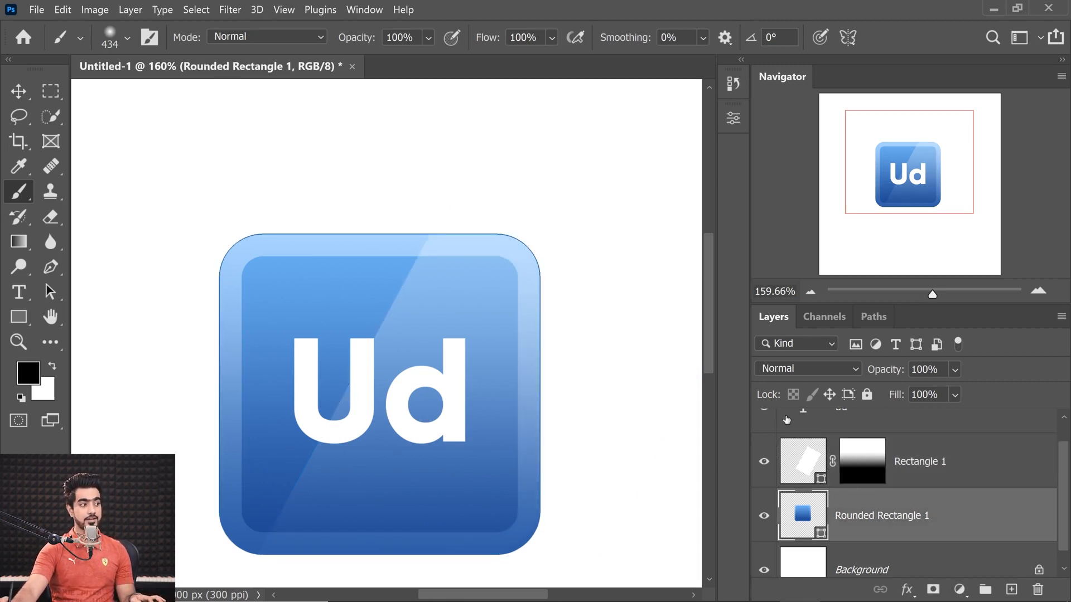
{"action": "left_click", "coordinate": [954, 475]}
{"action": "left_click", "coordinate": [957, 528]}
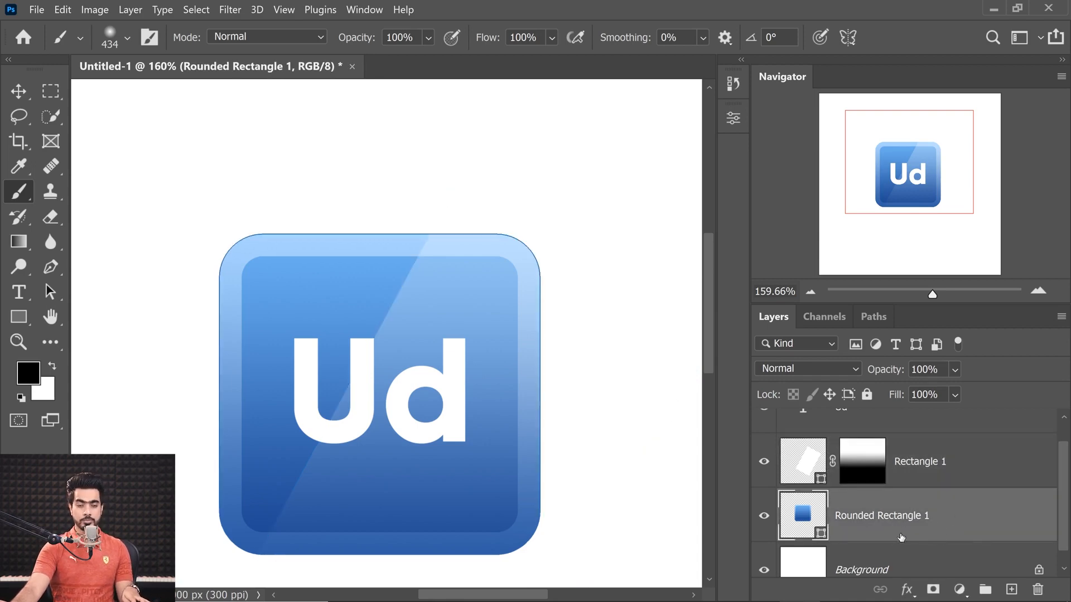
{"action": "key", "text": "ctrl+g"}
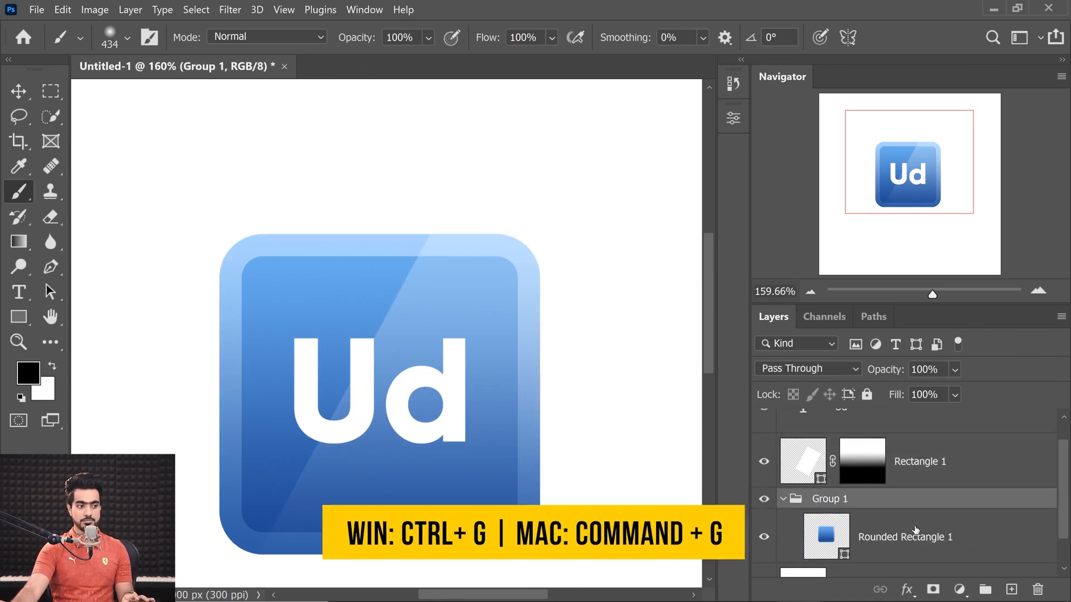
{"action": "left_click", "coordinate": [783, 499]}
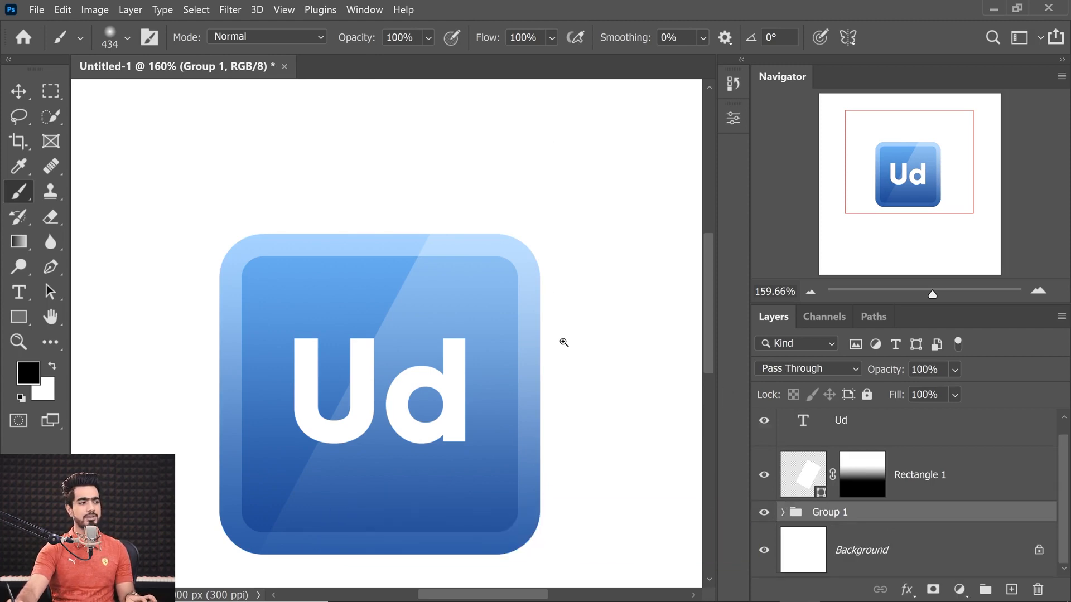
Add a Solid Color fill layer in dark grey #161616 directly above the Background layer
{"action": "left_click_drag", "start_coordinate": [564, 343], "coordinate": [475, 325]}
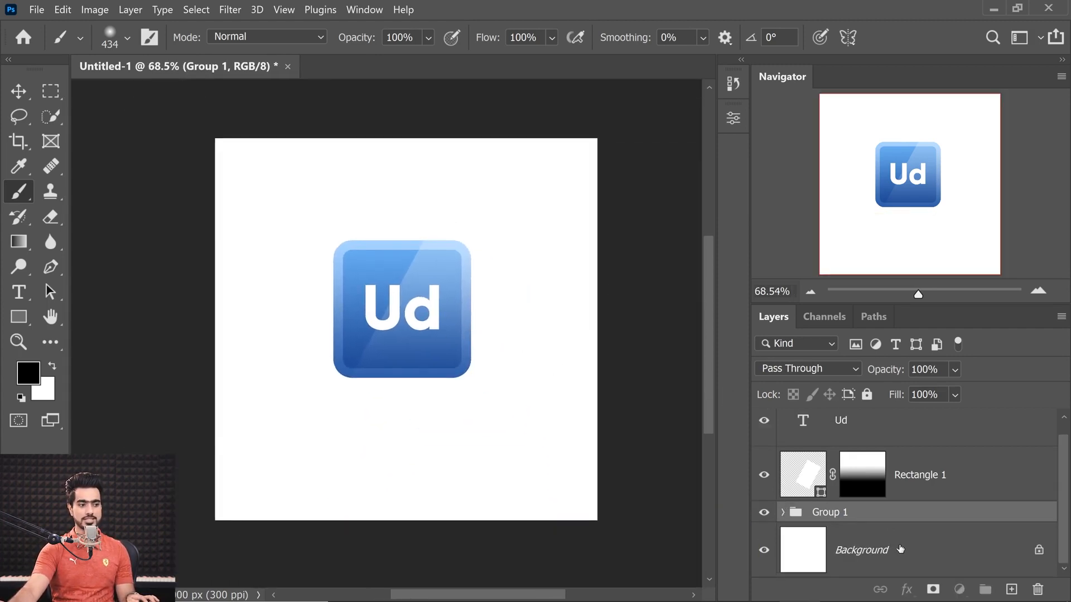
{"action": "left_click", "coordinate": [901, 549]}
{"action": "left_click", "coordinate": [959, 590]}
{"action": "left_click", "coordinate": [923, 301]}
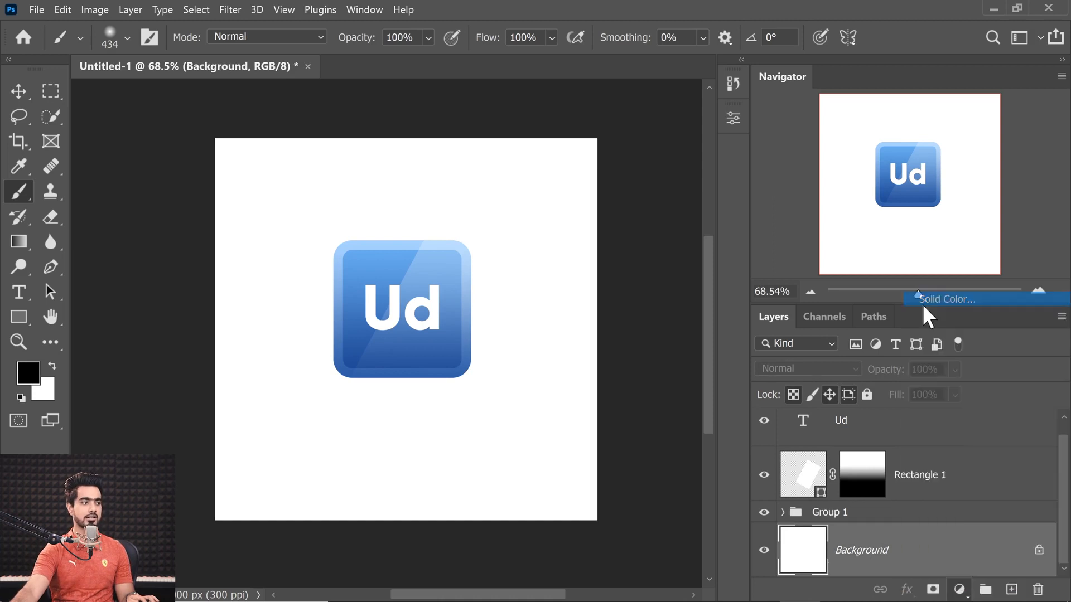
{"action": "left_click_drag", "start_coordinate": [171, 137], "coordinate": [708, 248]}
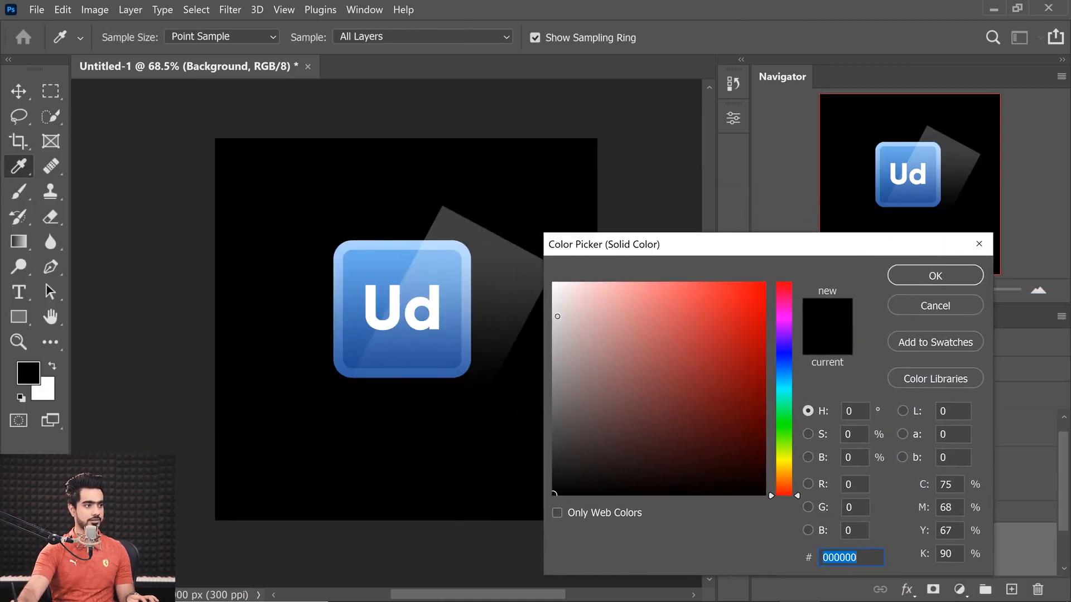
{"action": "mouse_move", "coordinate": [566, 310]}
{"action": "left_mouse_down"}
{"action": "mouse_move", "coordinate": [540, 339]}
{"action": "mouse_move", "coordinate": [536, 388]}
{"action": "mouse_move", "coordinate": [501, 472]}
{"action": "left_mouse_up"}
{"action": "left_click", "coordinate": [904, 277]}
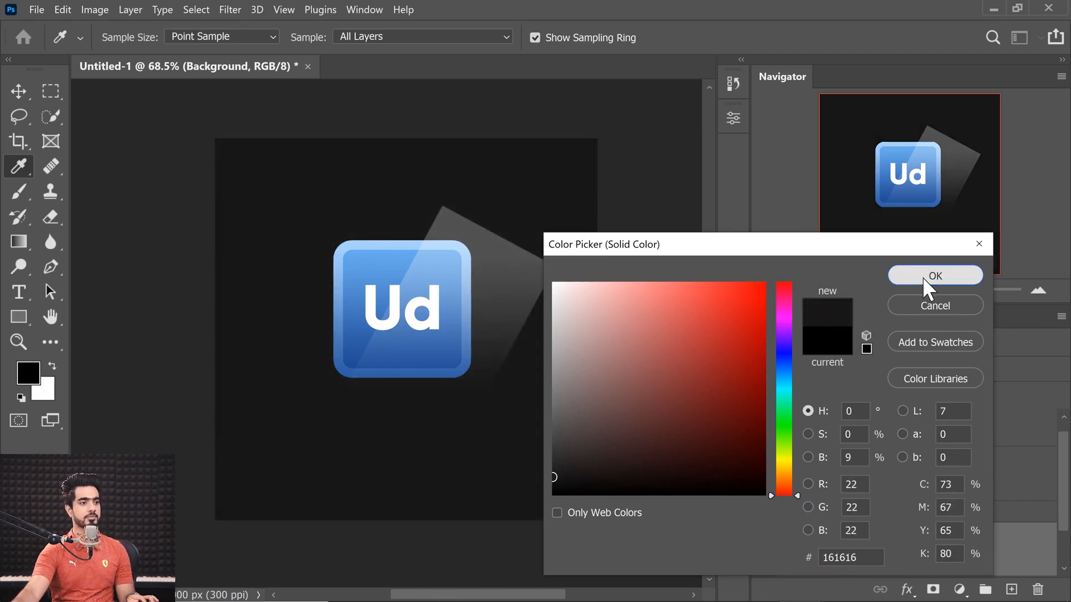
Ungroup the layer group holding Rounded Rectangle 1 and clip Rectangle 1 to that shape again
{"action": "scroll", "coordinate": [462, 279], "scroll_direction": "up", "scroll_amount": 4}
{"action": "left_click_drag", "start_coordinate": [462, 278], "coordinate": [423, 268]}
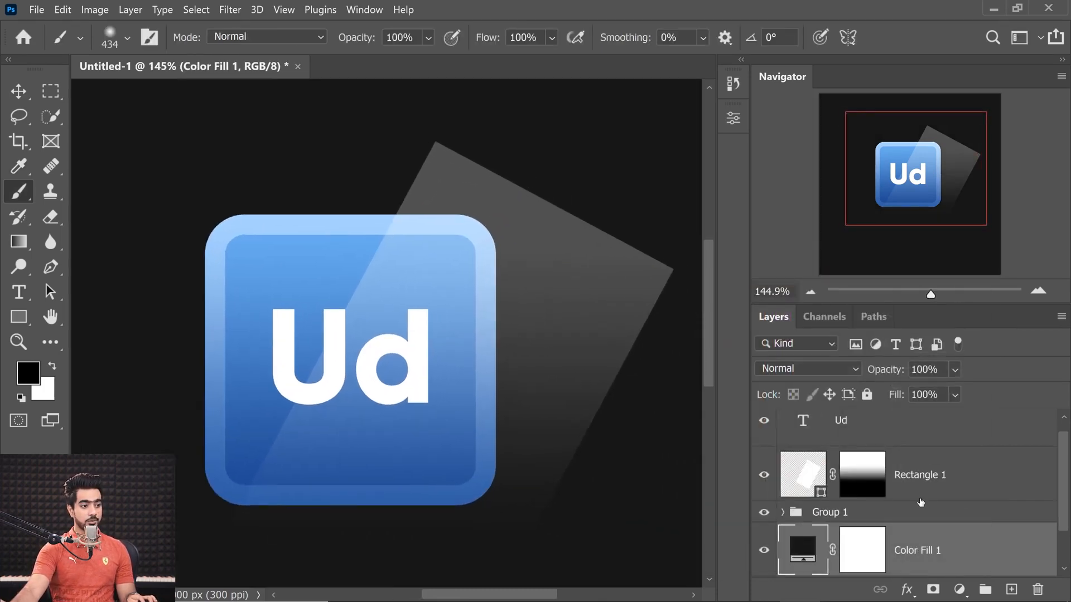
{"action": "left_click", "coordinate": [792, 473]}
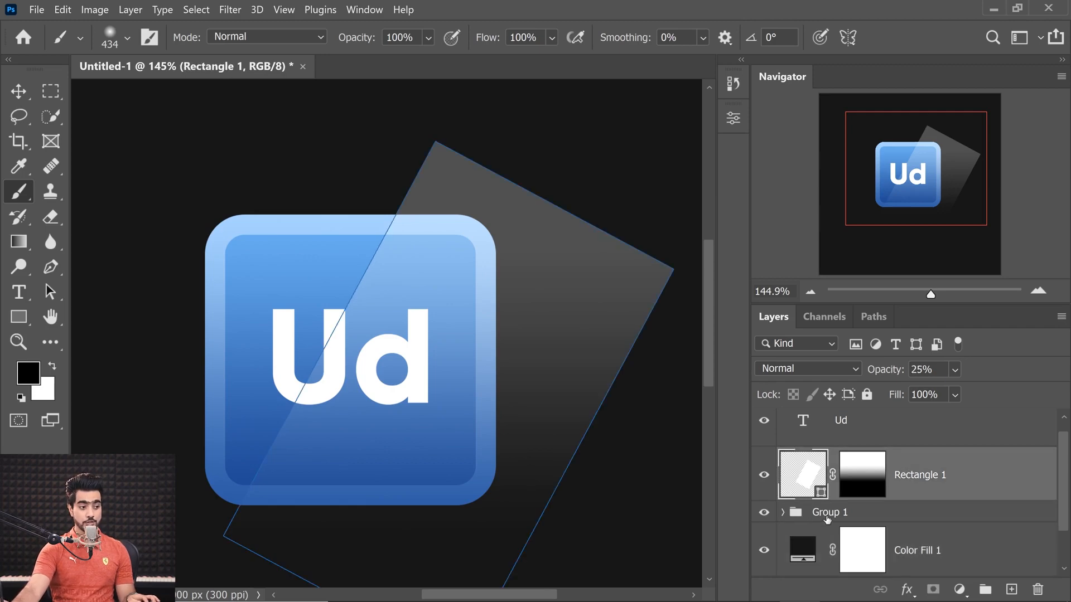
{"action": "left_click", "coordinate": [783, 512]}
{"action": "left_click", "coordinate": [896, 518]}
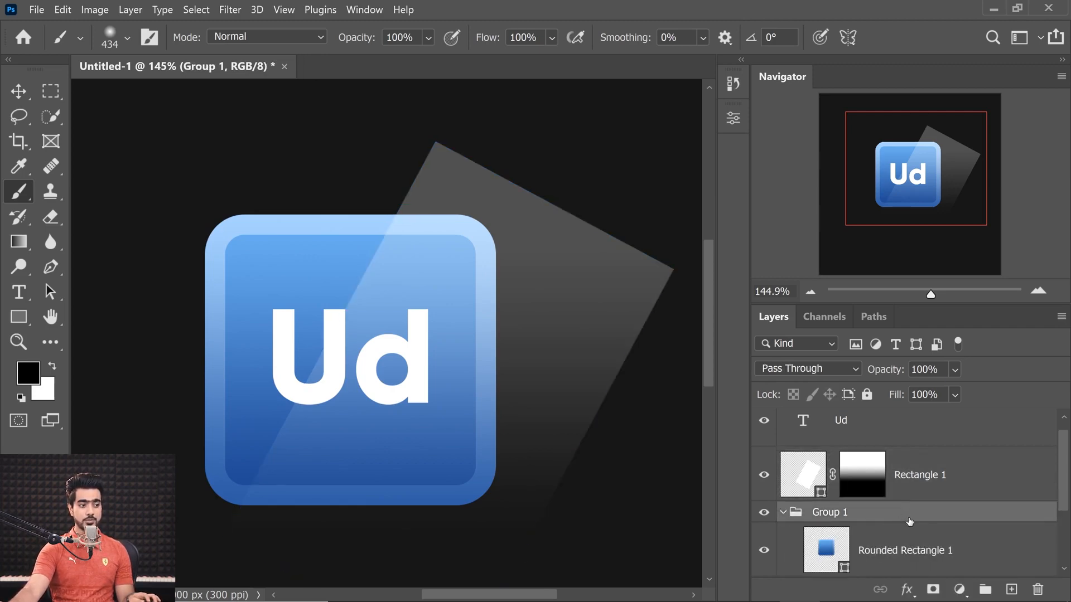
{"action": "right_click", "coordinate": [915, 523]}
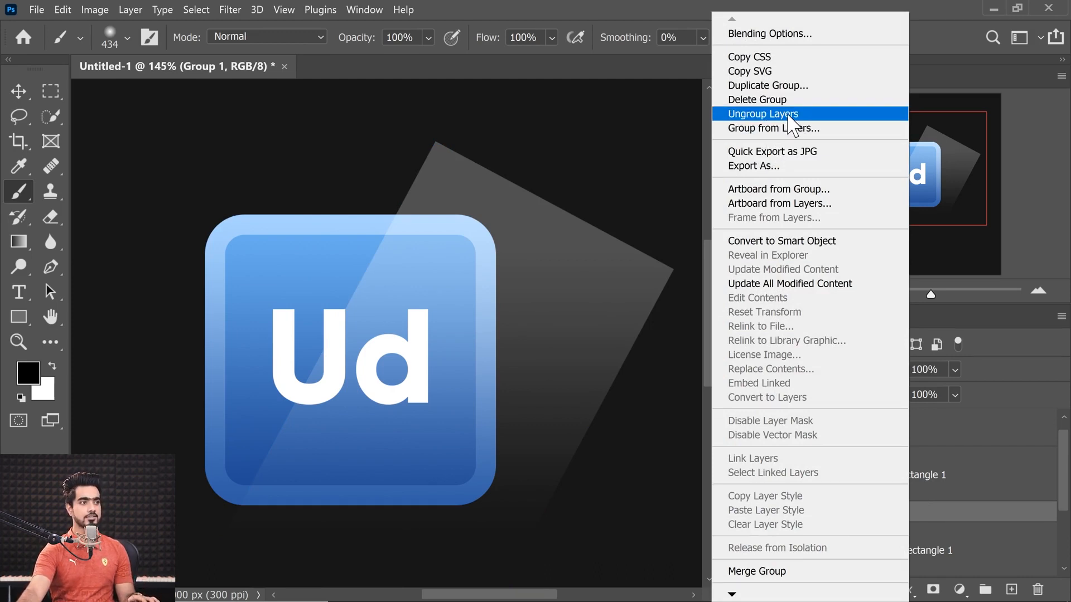
{"action": "left_click", "coordinate": [792, 115]}
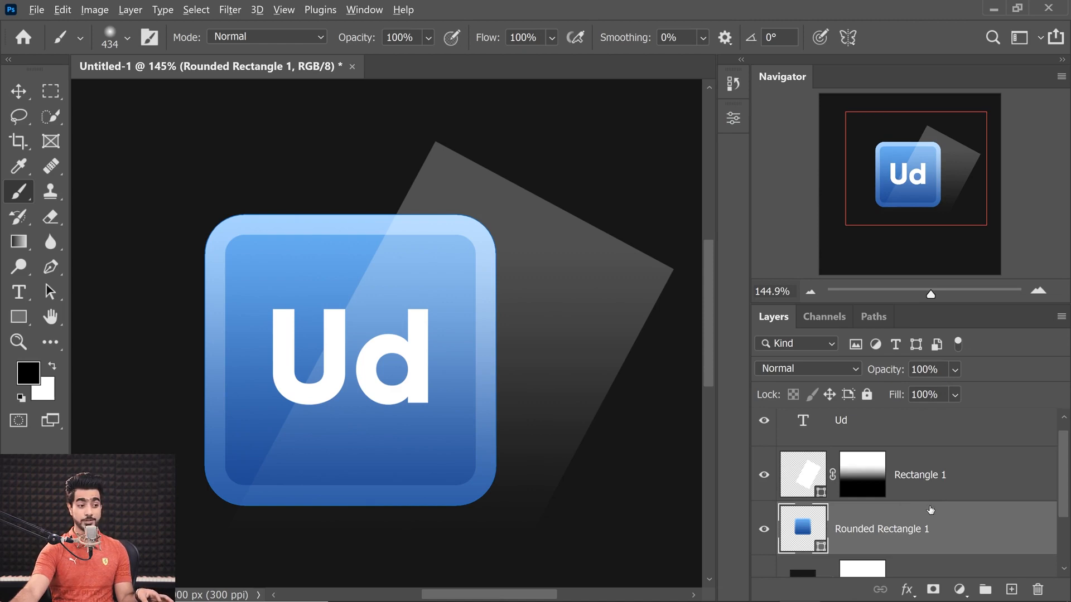
{"action": "left_click", "coordinate": [937, 499], "text": "alt"}
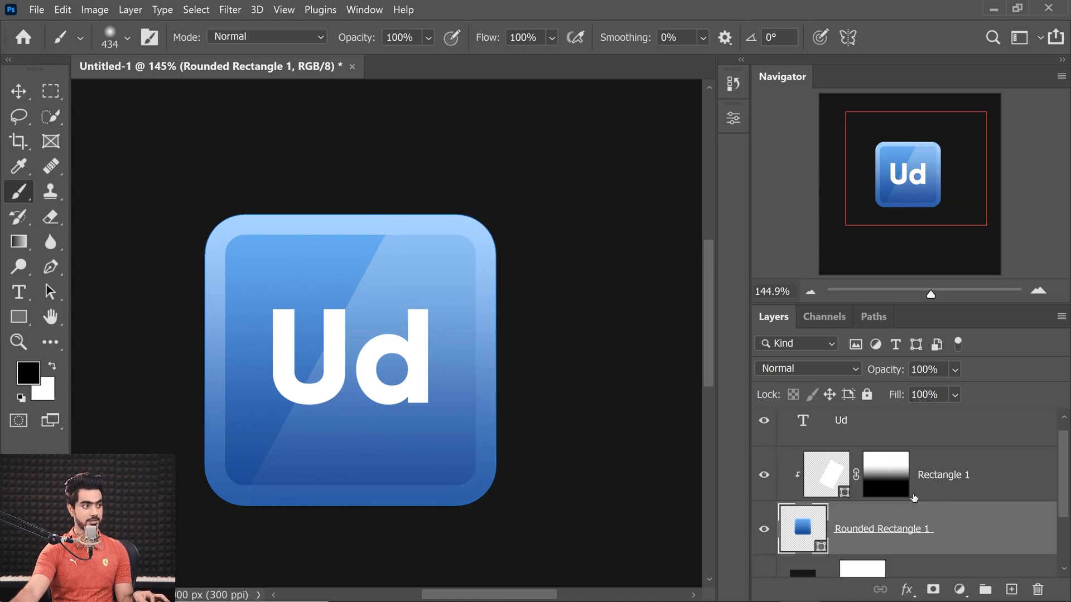
Set the foreground colour to red and try painting on a new layer clipped above Rectangle 1, deleting the layer at the end
{"action": "left_click_drag", "start_coordinate": [393, 228], "coordinate": [470, 233]}
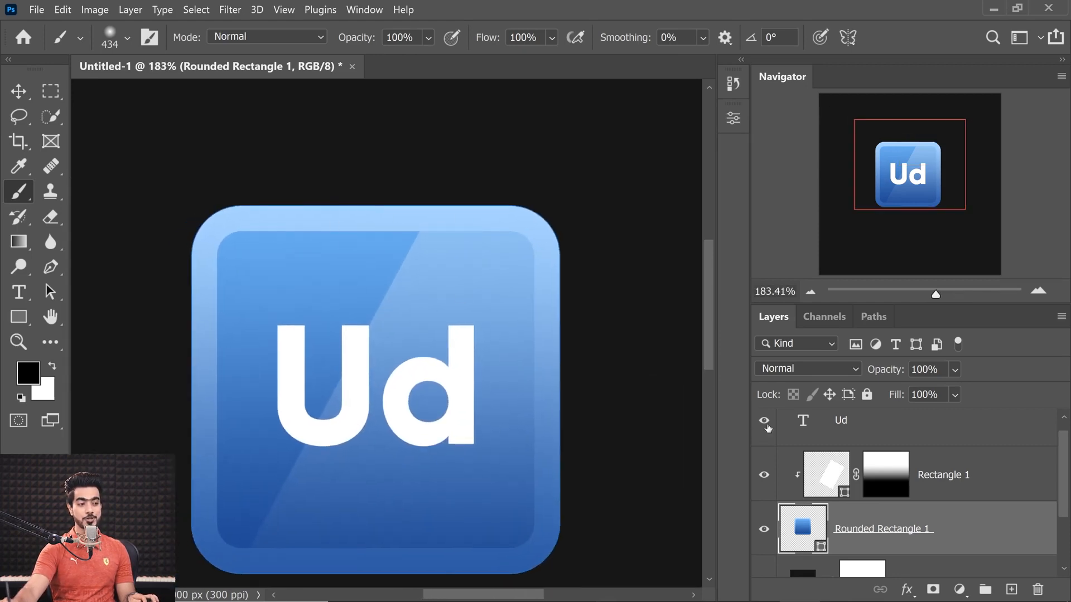
{"action": "left_click", "coordinate": [986, 475]}
{"action": "left_click", "coordinate": [1011, 590]}
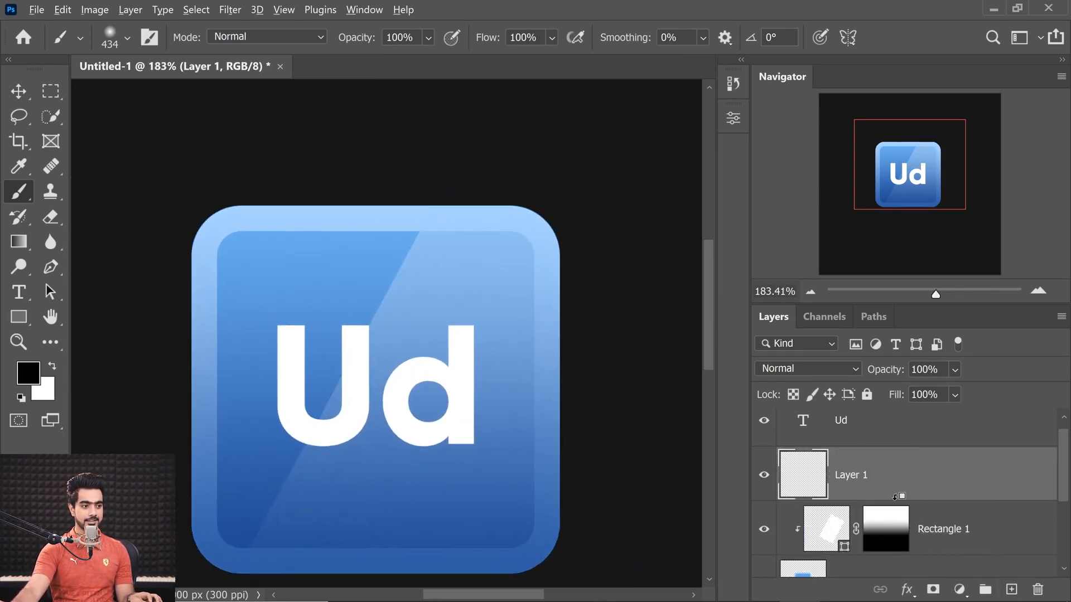
{"action": "left_click", "coordinate": [27, 374]}
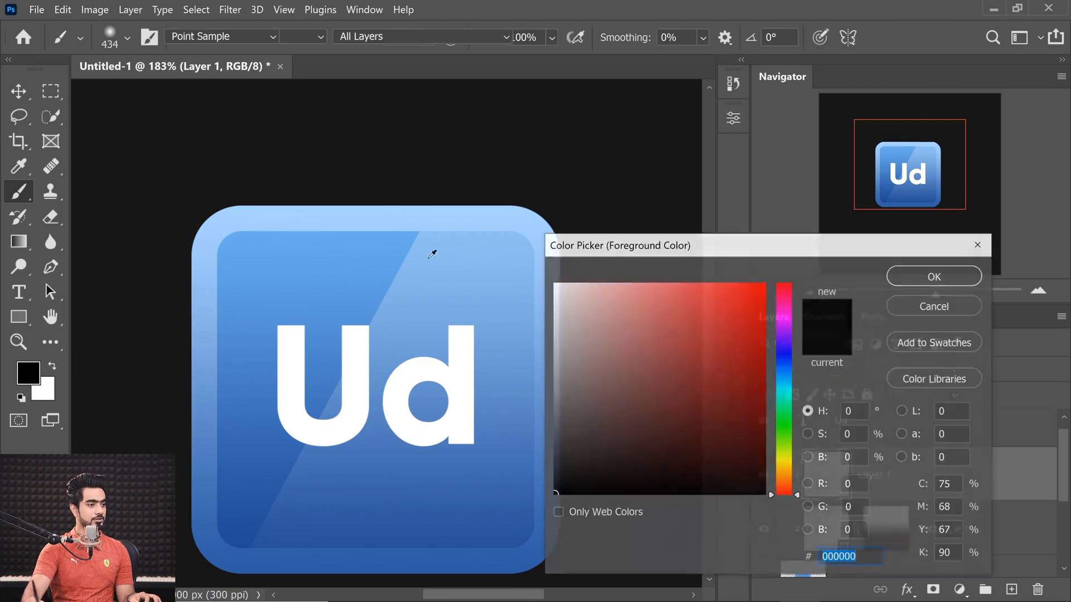
{"action": "left_click_drag", "start_coordinate": [698, 335], "coordinate": [728, 301]}
{"action": "left_click", "coordinate": [921, 275]}
{"action": "mouse_move", "coordinate": [262, 311]}
{"action": "left_mouse_down"}
{"action": "mouse_move", "coordinate": [390, 316]}
{"action": "mouse_move", "coordinate": [263, 191]}
{"action": "left_mouse_up"}
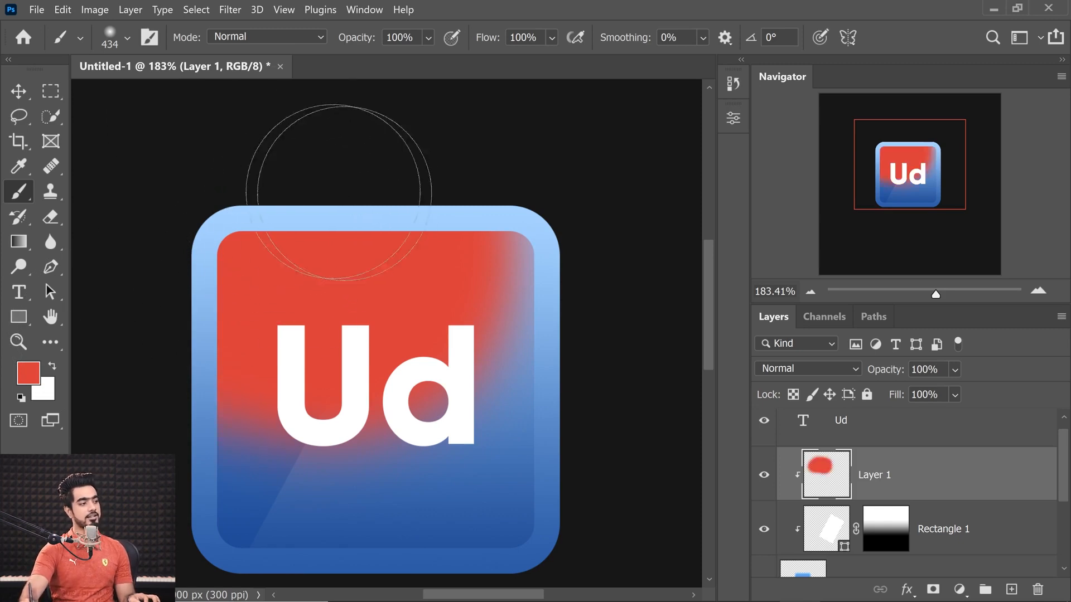
{"action": "left_click_drag", "start_coordinate": [1017, 490], "coordinate": [1039, 590]}
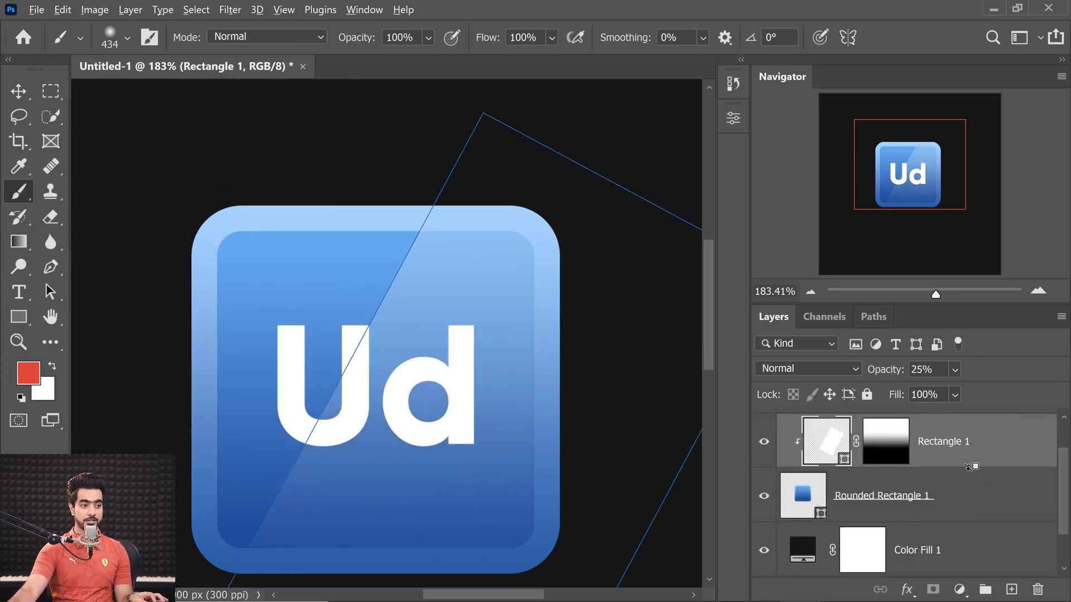
Put Rounded Rectangle 1 into its own collapsed group and clip Rectangle 1 to that group
{"action": "left_click", "coordinate": [887, 495]}
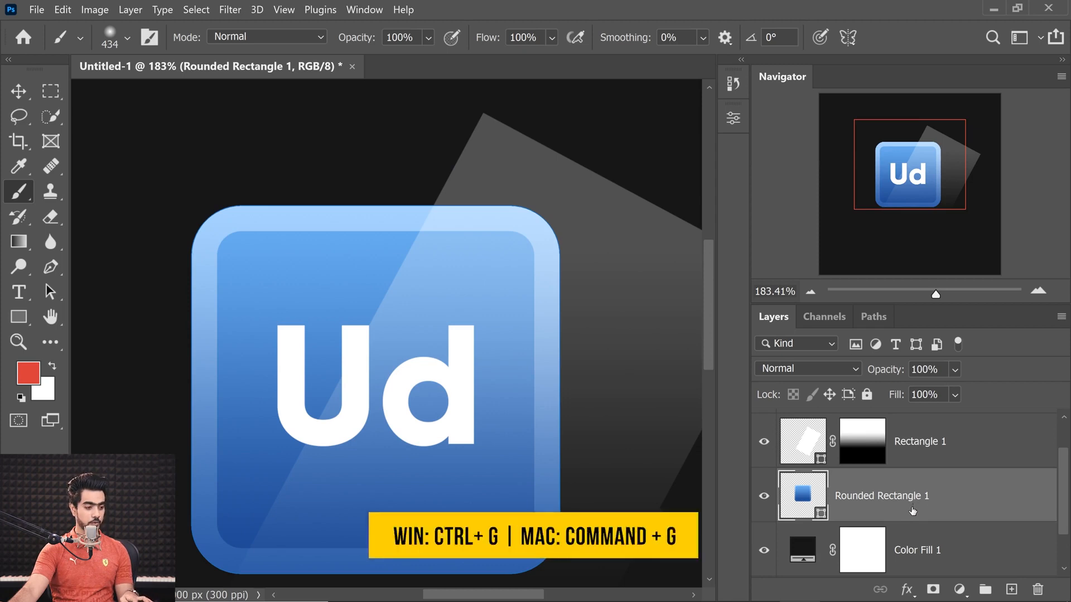
{"action": "key", "text": "ctrl+g"}
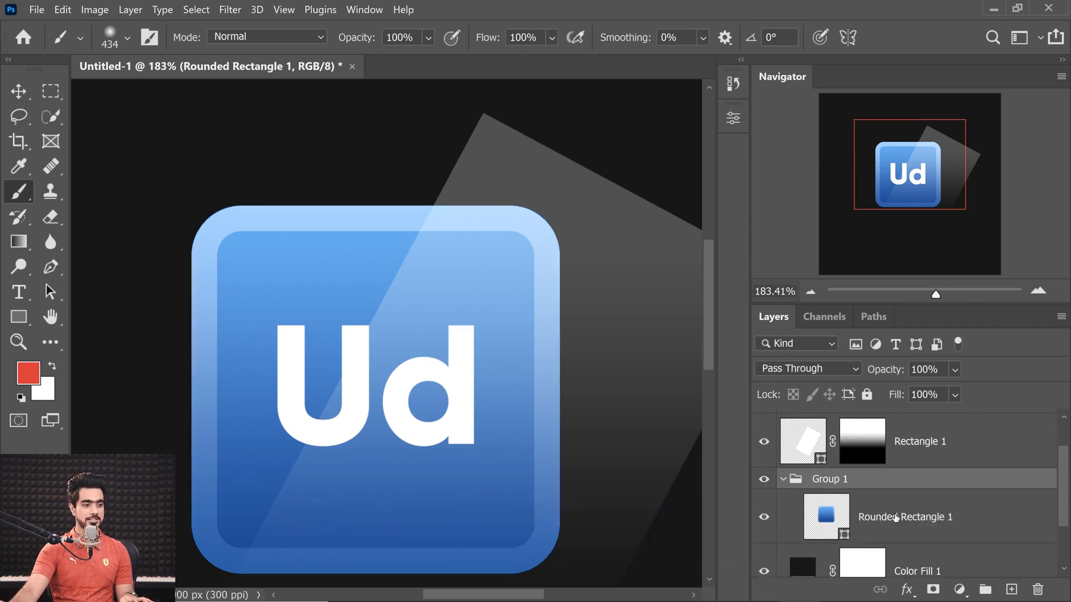
{"action": "left_click", "coordinate": [784, 481]}
{"action": "left_click", "coordinate": [784, 481]}
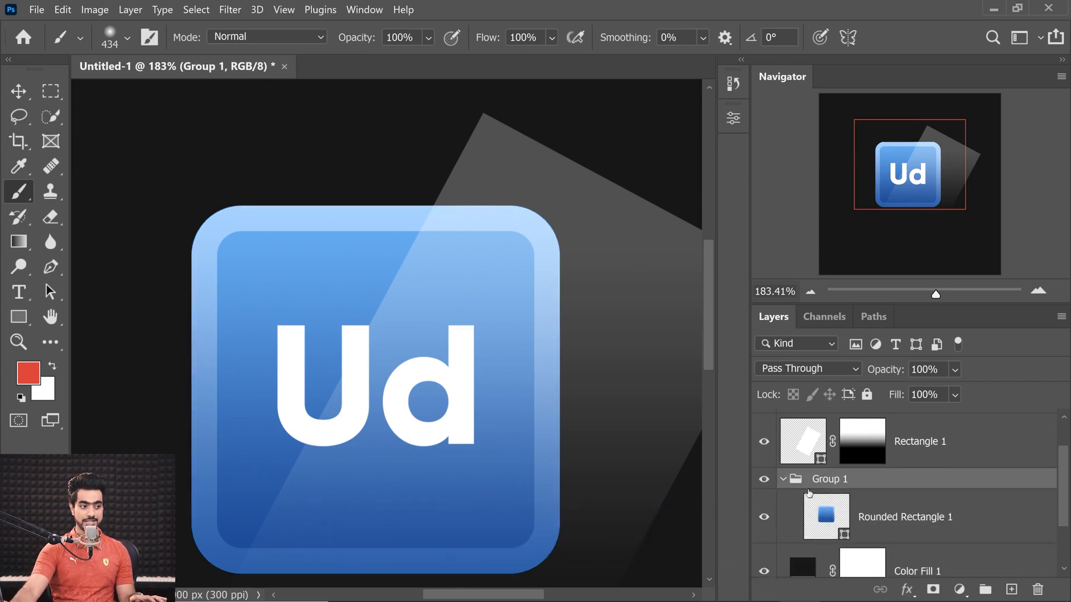
{"action": "left_click", "coordinate": [783, 481]}
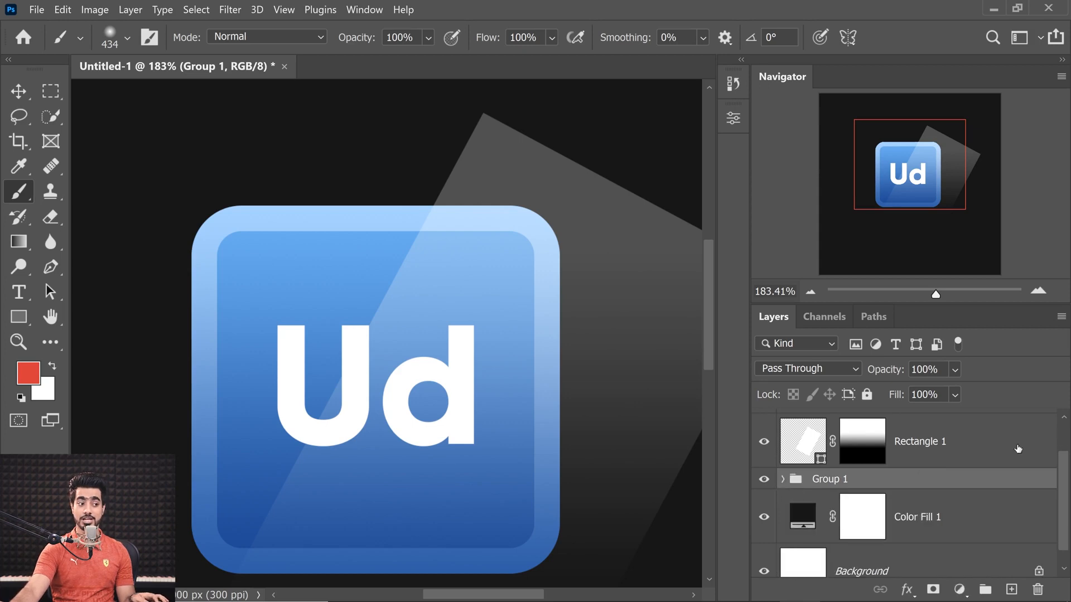
{"action": "left_click_drag", "start_coordinate": [1061, 487], "coordinate": [1063, 455]}
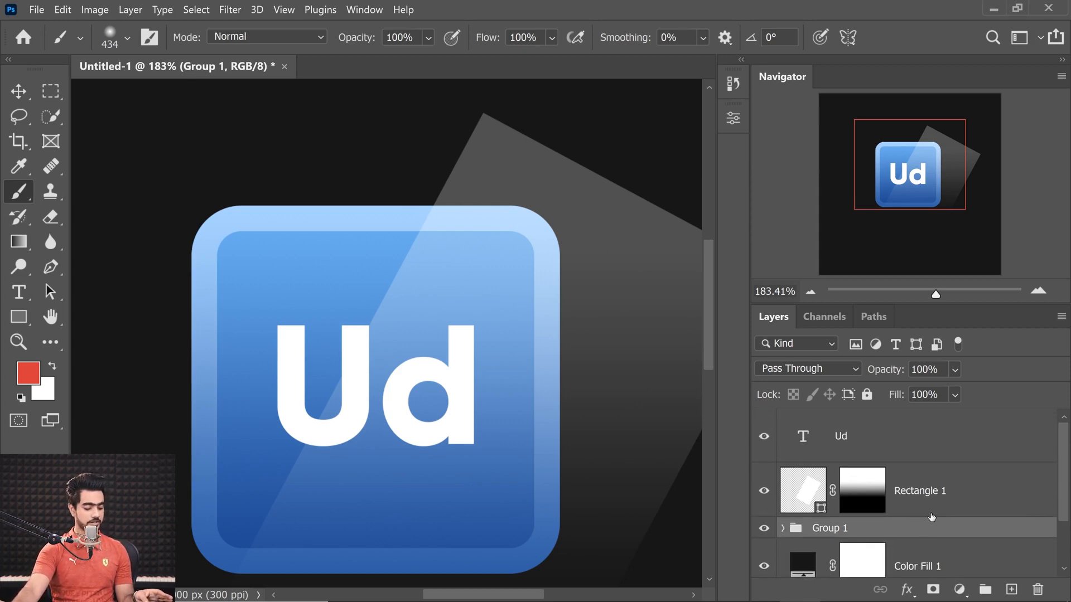
{"action": "left_click", "coordinate": [933, 513], "text": "alt"}
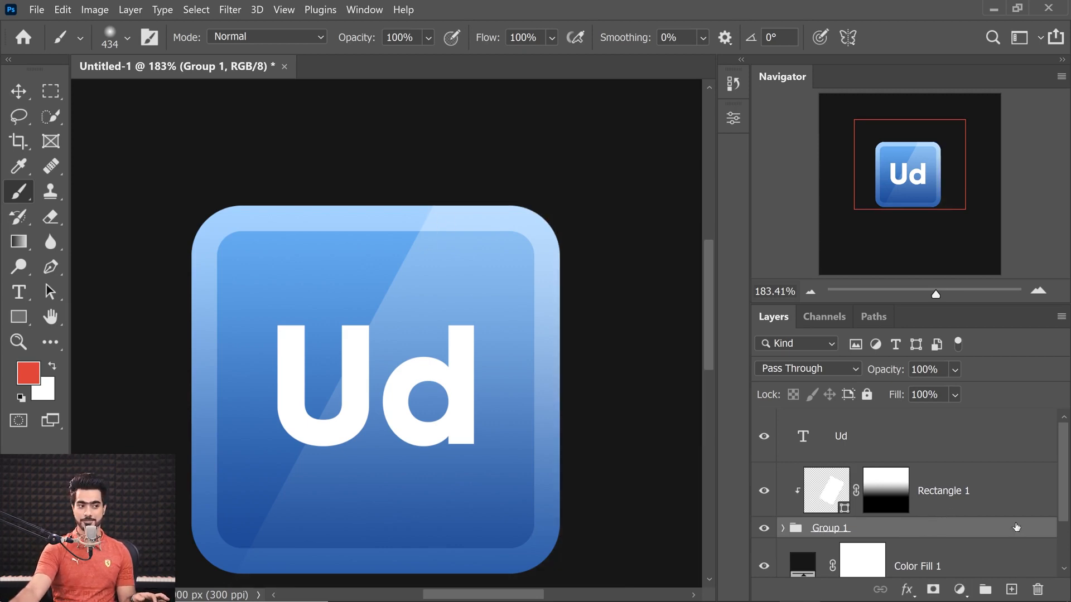
Try painting red over the icon's upper-left corner on a new layer clipped above Rectangle 1, then delete that layer
{"action": "left_click", "coordinate": [1012, 492]}
{"action": "left_click", "coordinate": [1011, 590]}
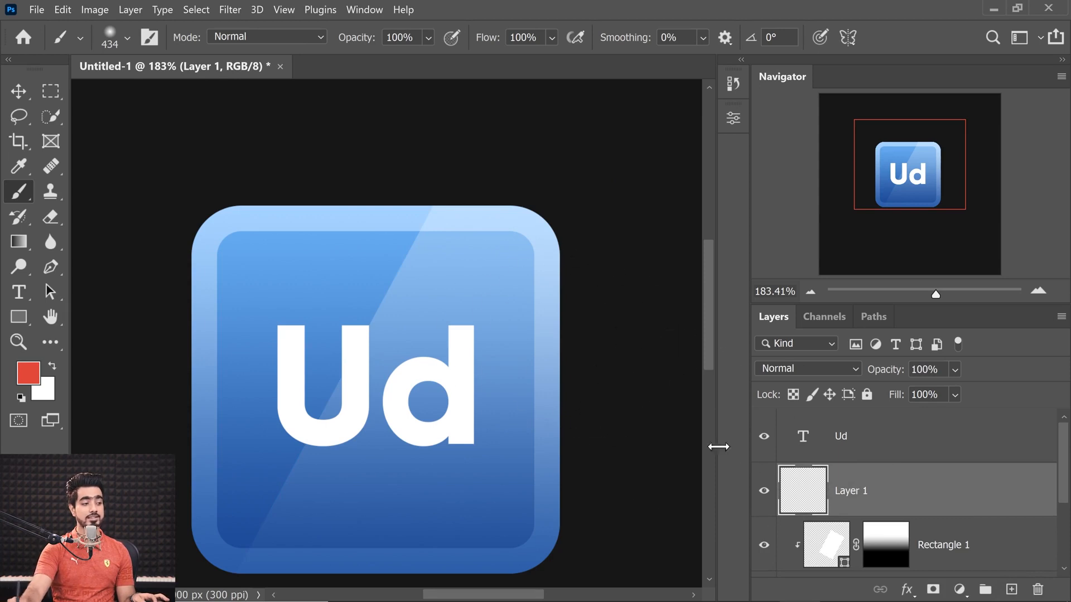
{"action": "left_click", "coordinate": [807, 515], "text": "alt"}
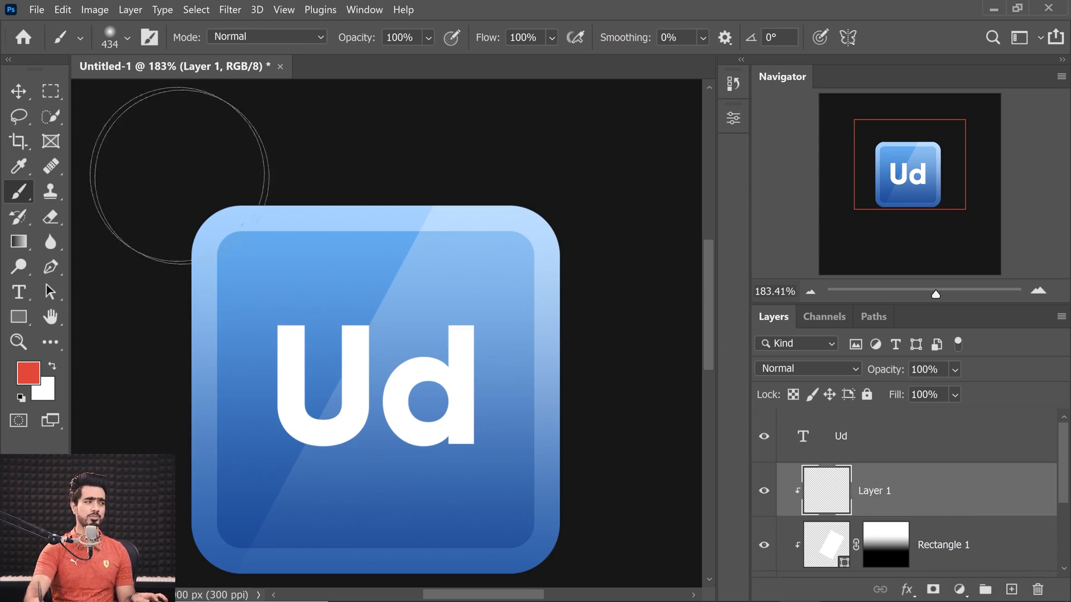
{"action": "mouse_move", "coordinate": [273, 245]}
{"action": "left_mouse_down"}
{"action": "mouse_move", "coordinate": [258, 202]}
{"action": "mouse_move", "coordinate": [184, 201]}
{"action": "mouse_move", "coordinate": [134, 346]}
{"action": "left_mouse_up"}
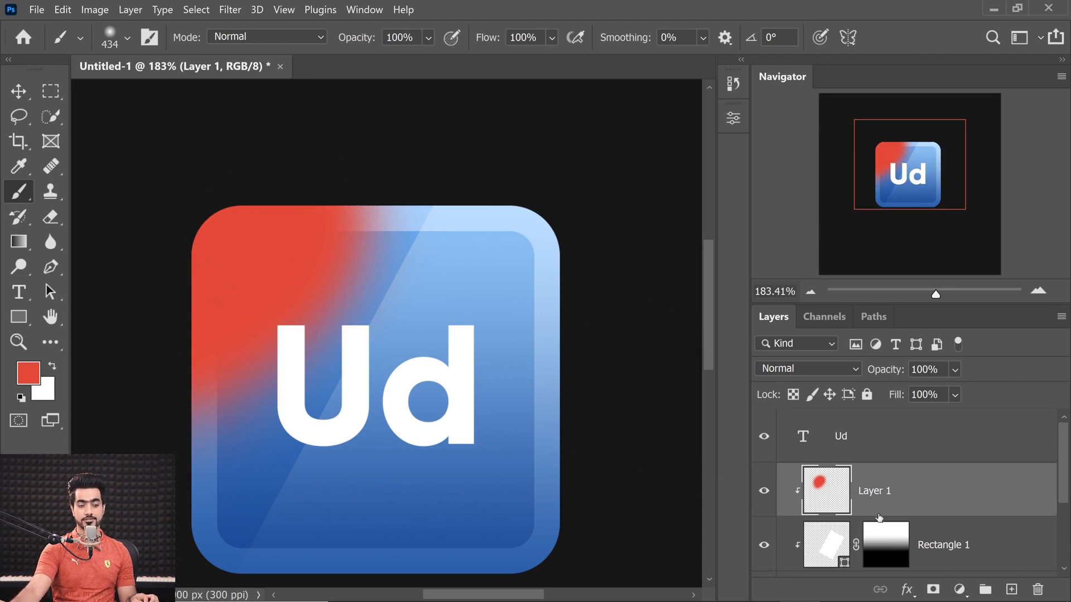
{"action": "key", "text": "ctrl+z"}
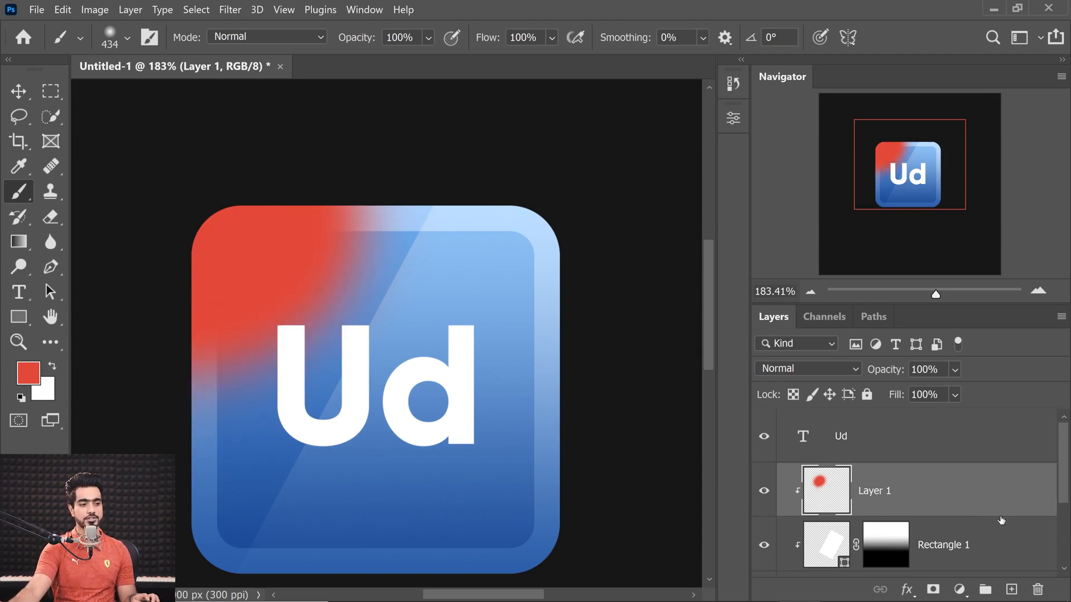
{"action": "left_click_drag", "start_coordinate": [1001, 512], "coordinate": [1037, 589]}
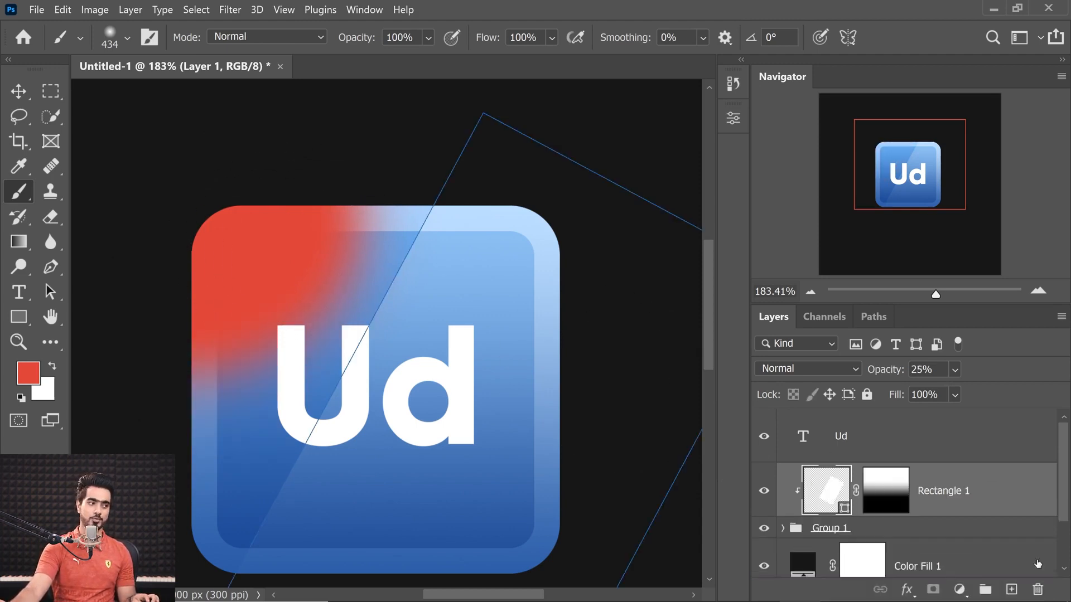
{"action": "left_click", "coordinate": [27, 84]}
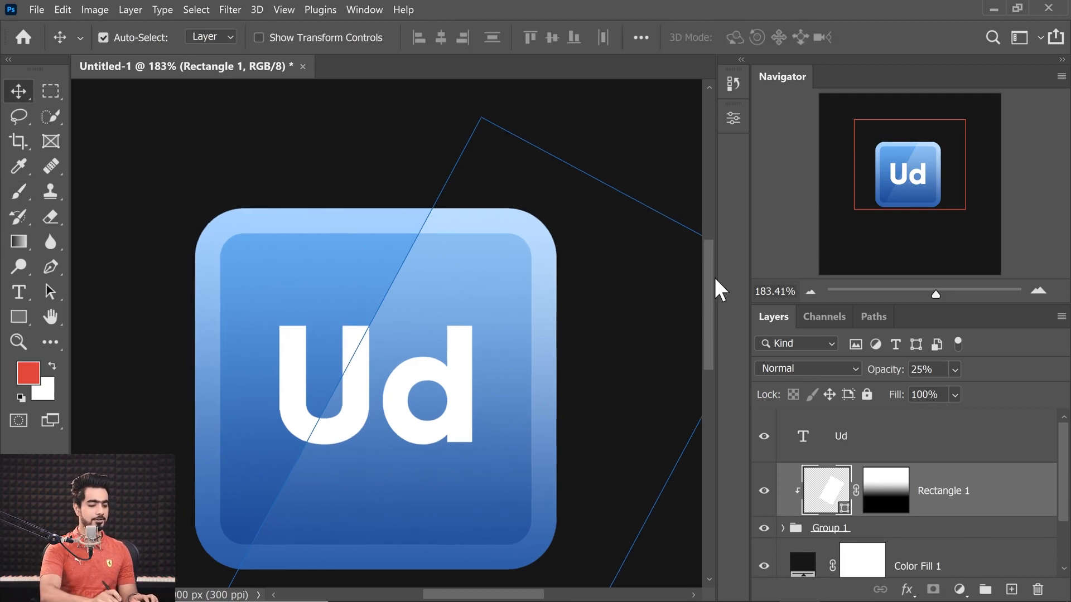
{"action": "key", "text": "ctrl+0"}
{"action": "left_click", "coordinate": [406, 242], "text": "ctrl"}
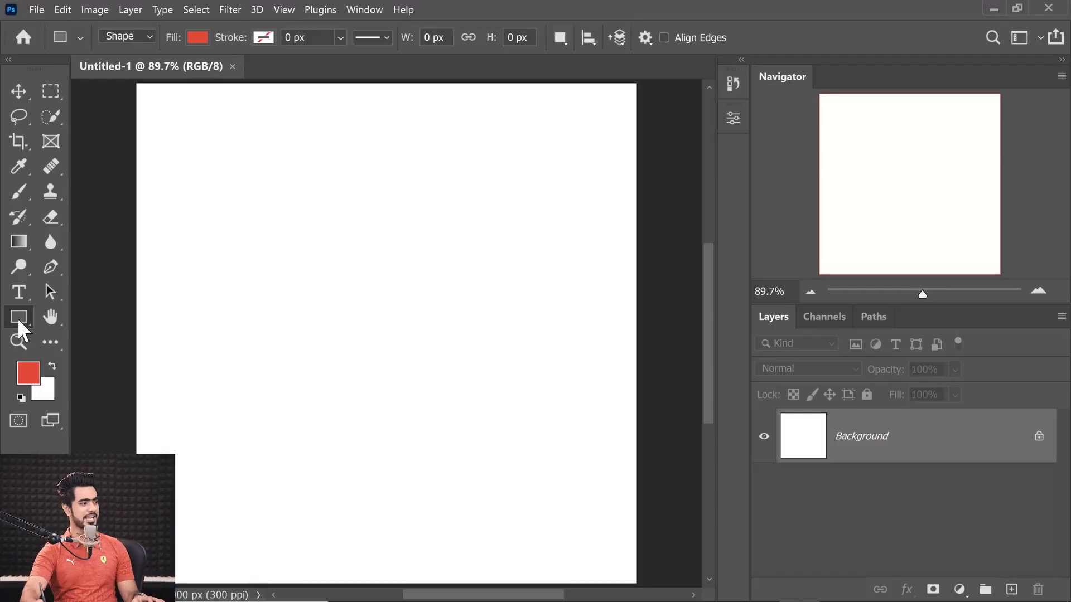
Draw a red triangle about 851 by 806 px with the Triangle tool on the blank canvas and round its corners
{"action": "right_click", "coordinate": [18, 317]}
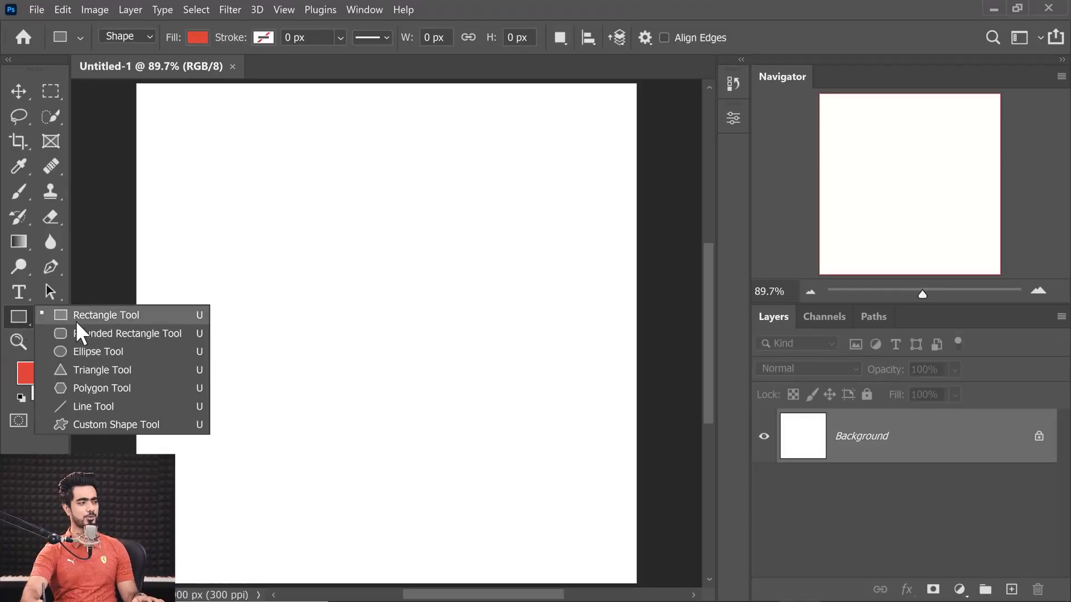
{"action": "left_click", "coordinate": [80, 370]}
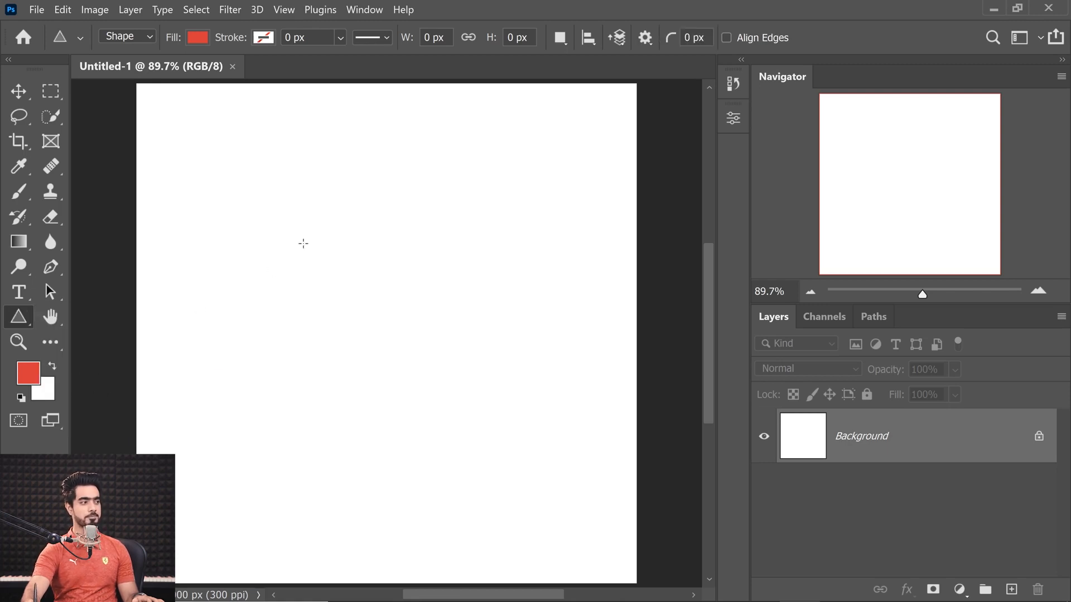
{"action": "left_click_drag", "start_coordinate": [329, 235], "coordinate": [542, 436]}
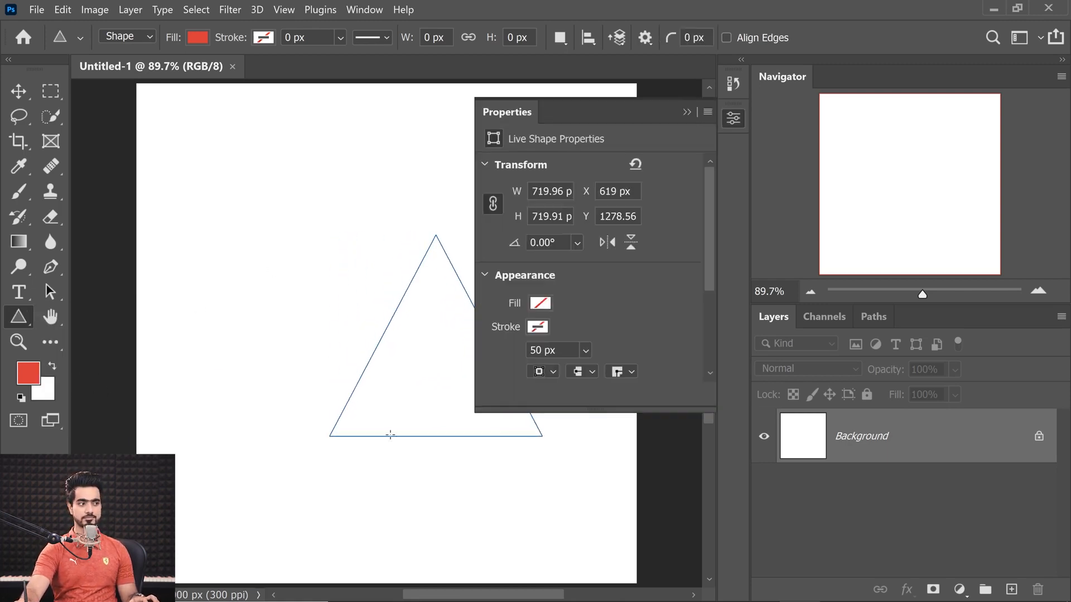
{"action": "left_click", "coordinate": [687, 112]}
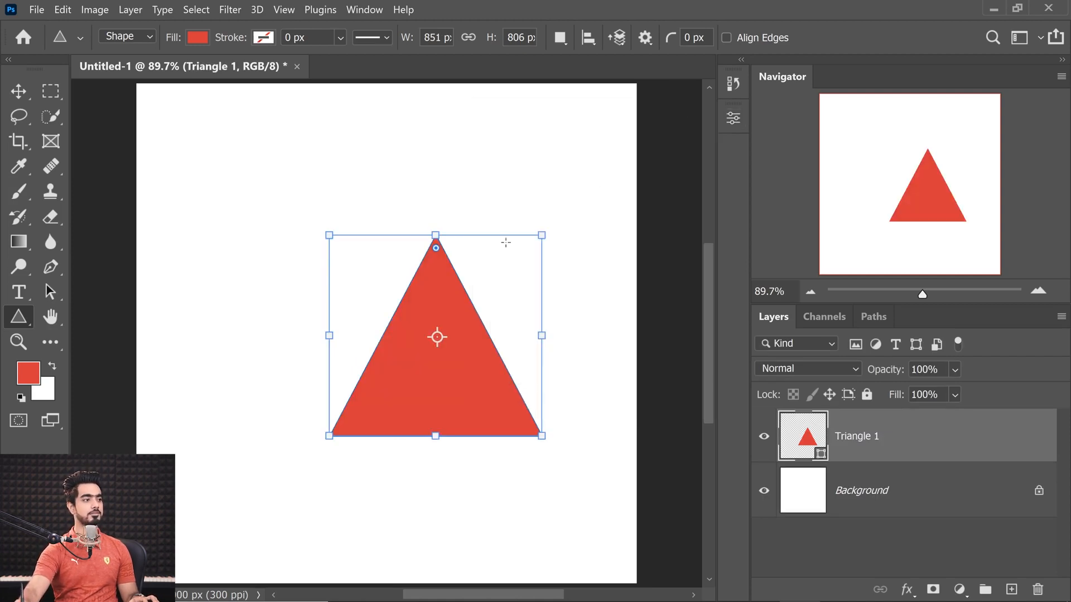
{"action": "left_click_drag", "start_coordinate": [436, 248], "coordinate": [436, 272]}
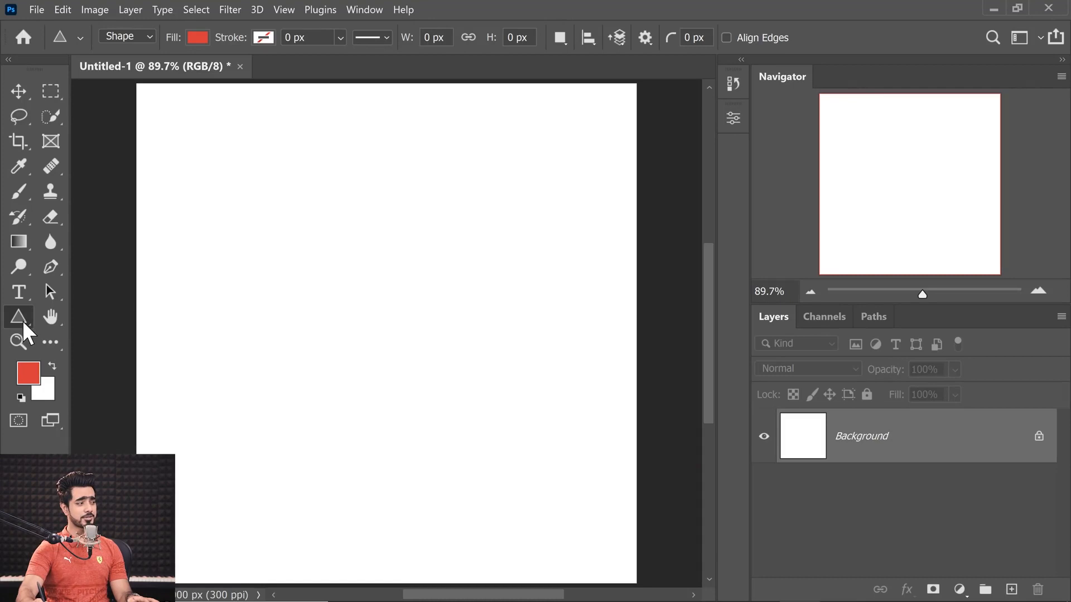
Draw a three-sided red polygon about 890 by 793 px with the Polygon tool and round its corners
{"action": "right_click", "coordinate": [23, 323]}
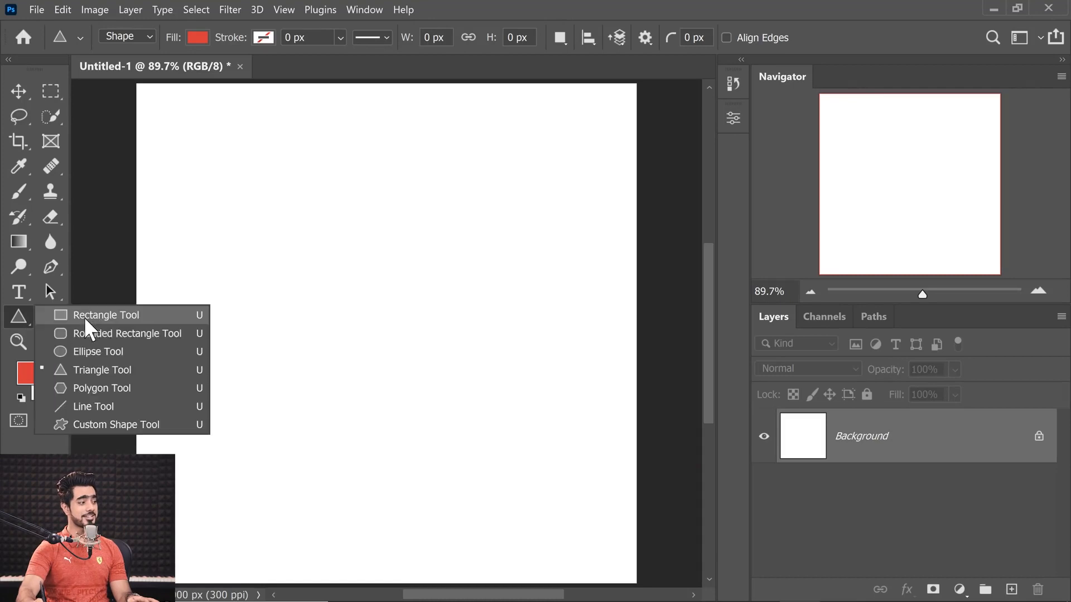
{"action": "left_click", "coordinate": [103, 387]}
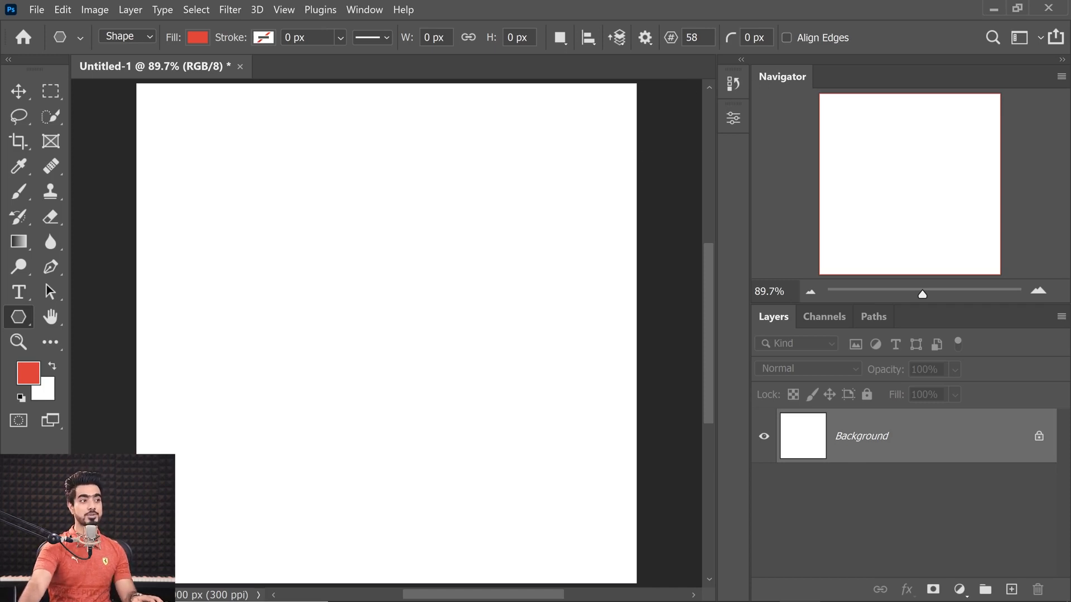
{"action": "left_click", "coordinate": [694, 38]}
{"action": "type", "text": "3"}
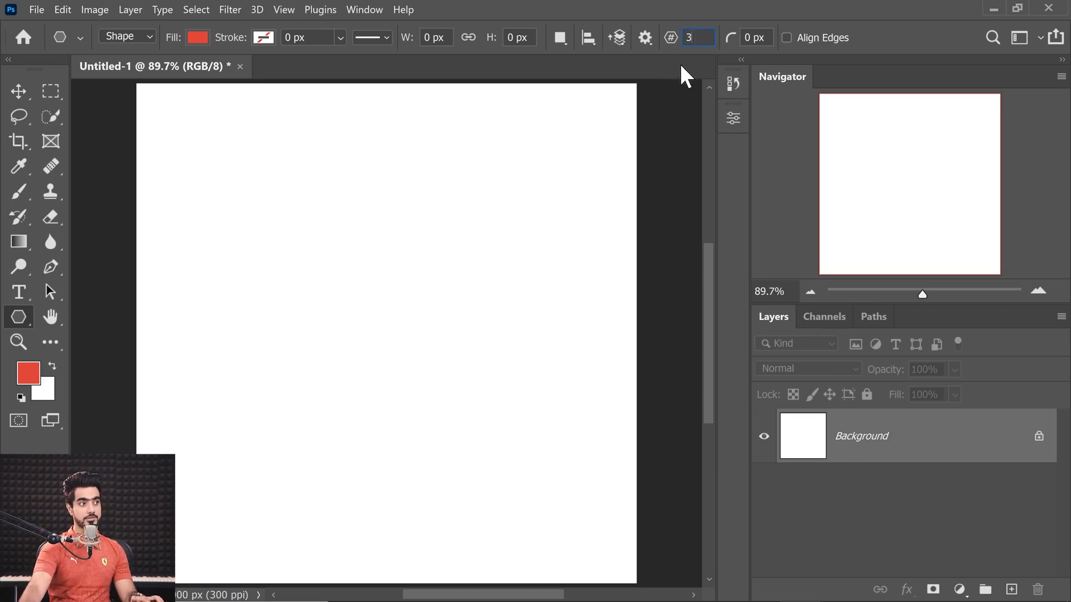
{"action": "left_click_drag", "start_coordinate": [303, 234], "coordinate": [525, 432]}
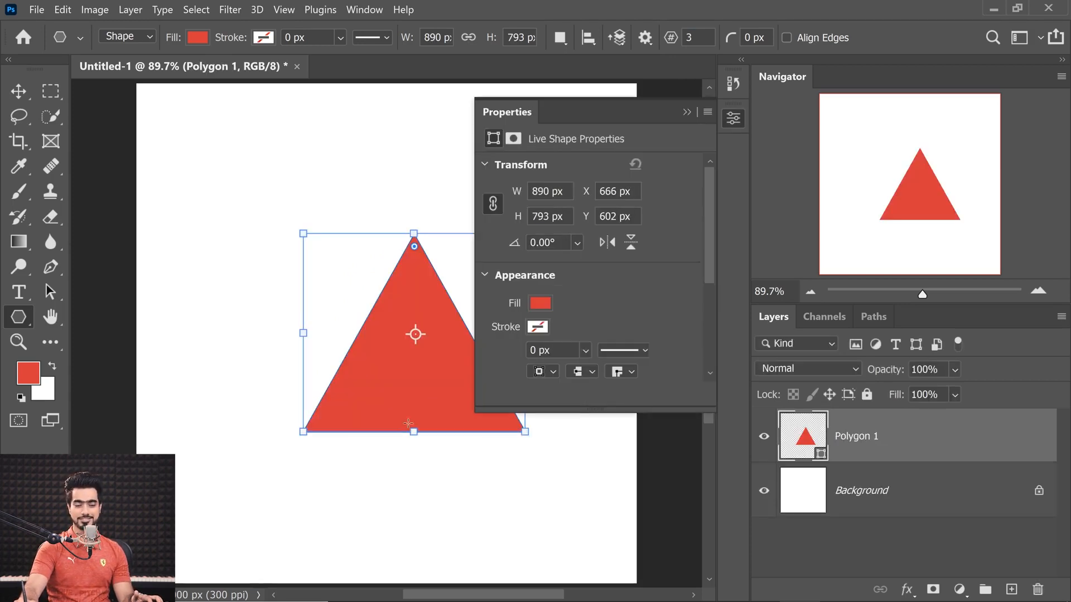
{"action": "left_click_drag", "start_coordinate": [414, 247], "coordinate": [414, 279]}
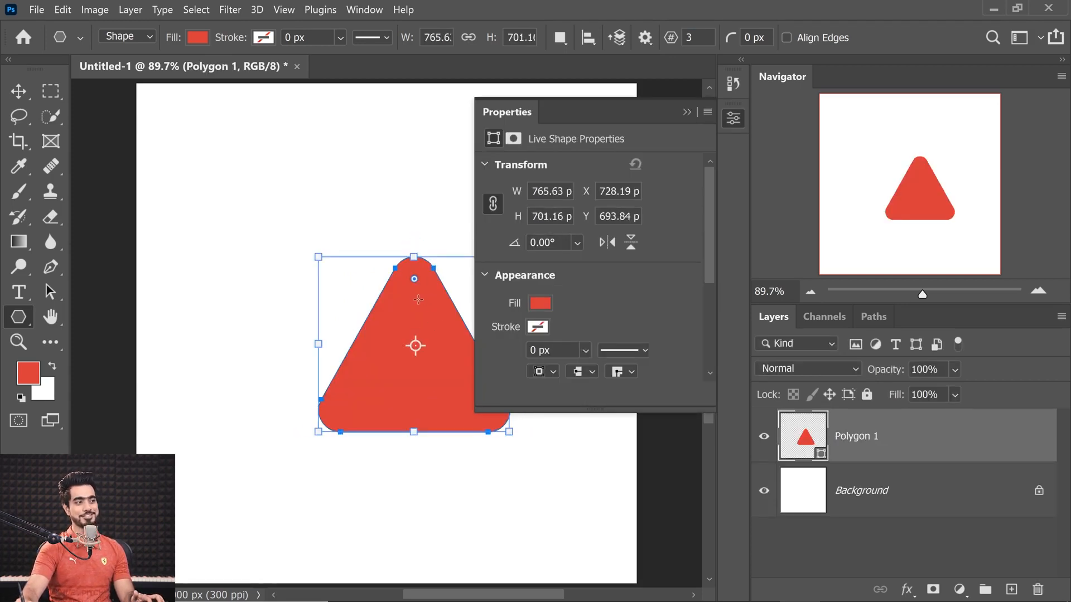
Delete the rounded three-sided polygon's layer and hide the shape properties
{"action": "right_click", "coordinate": [20, 318]}
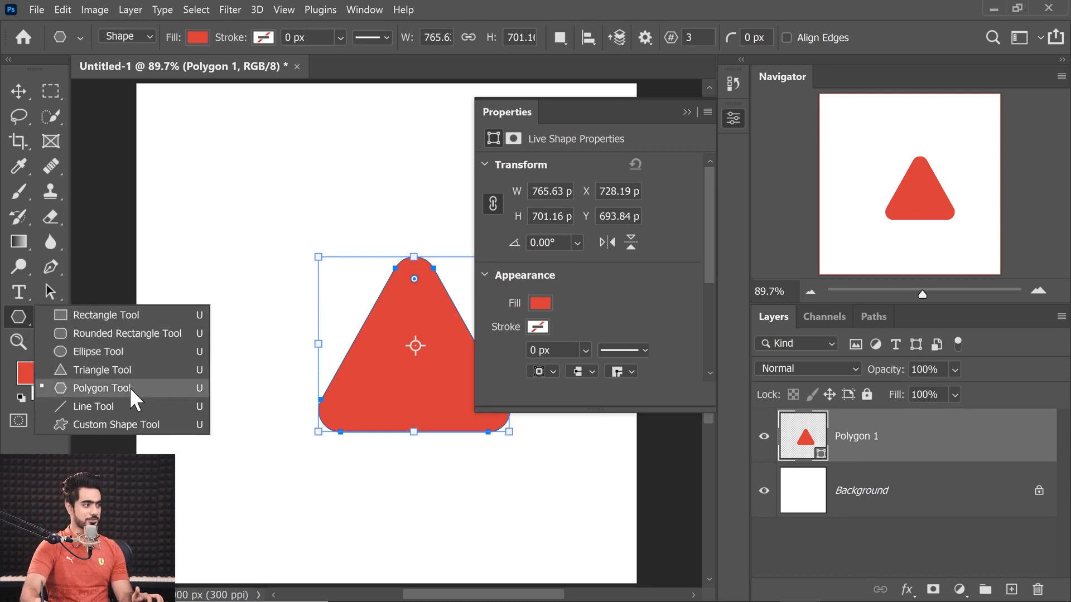
{"action": "left_click", "coordinate": [19, 320]}
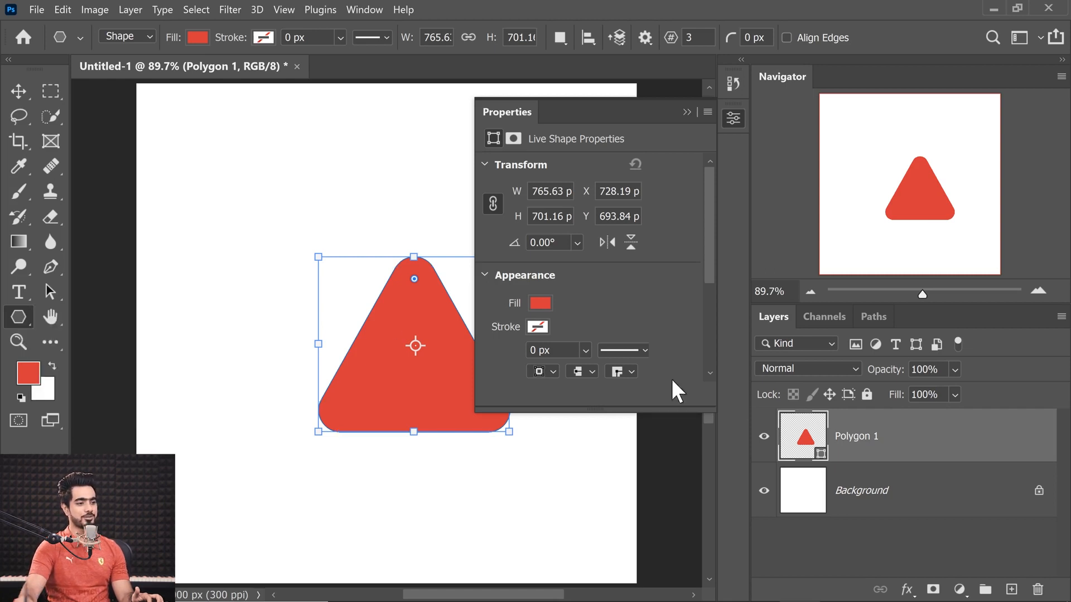
{"action": "left_click_drag", "start_coordinate": [971, 445], "coordinate": [1037, 589]}
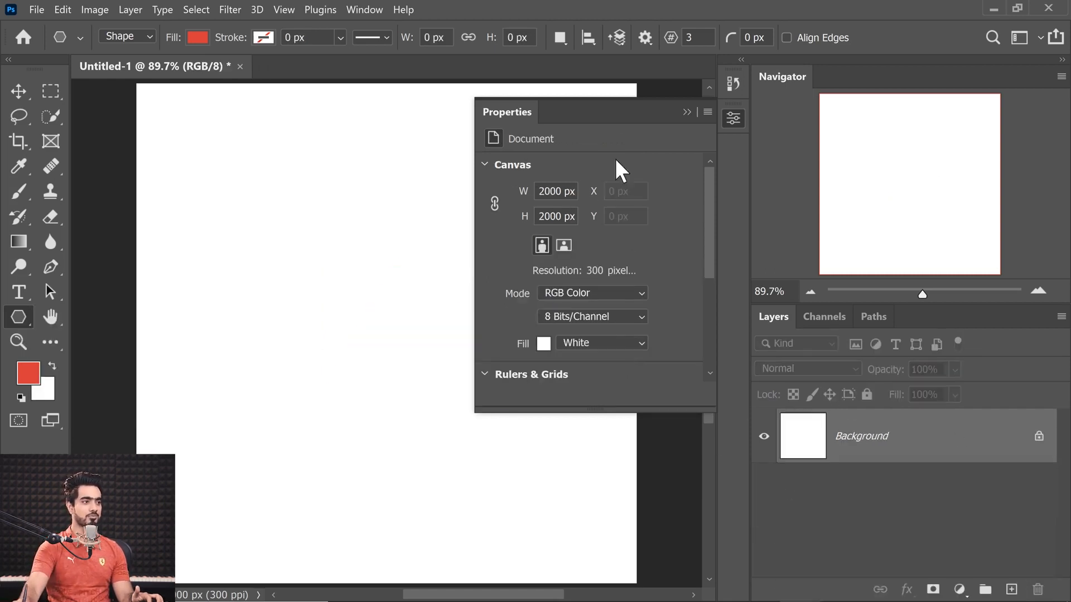
{"action": "left_click", "coordinate": [687, 112]}
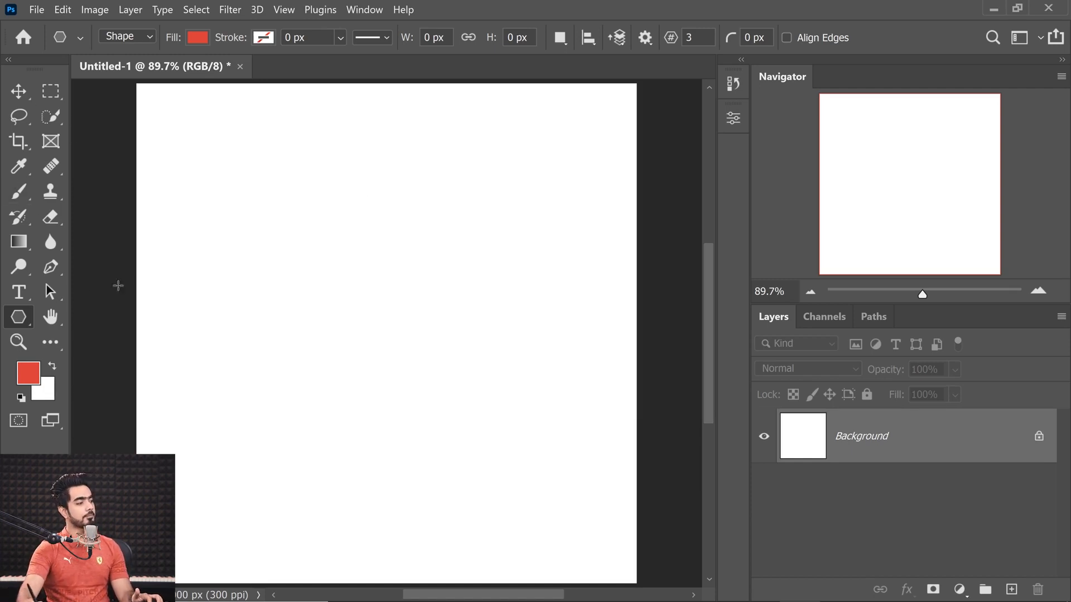
Create an equilateral triangle with the Triangle tool, 100 by 100 px with a 19 px corner radius
{"action": "right_click", "coordinate": [19, 316]}
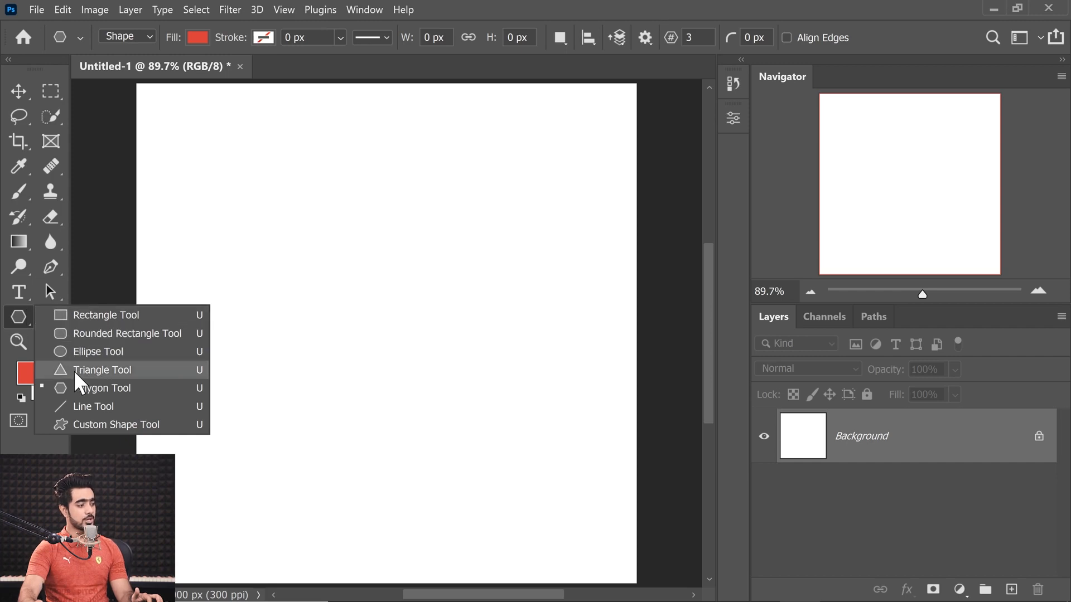
{"action": "left_click", "coordinate": [95, 370]}
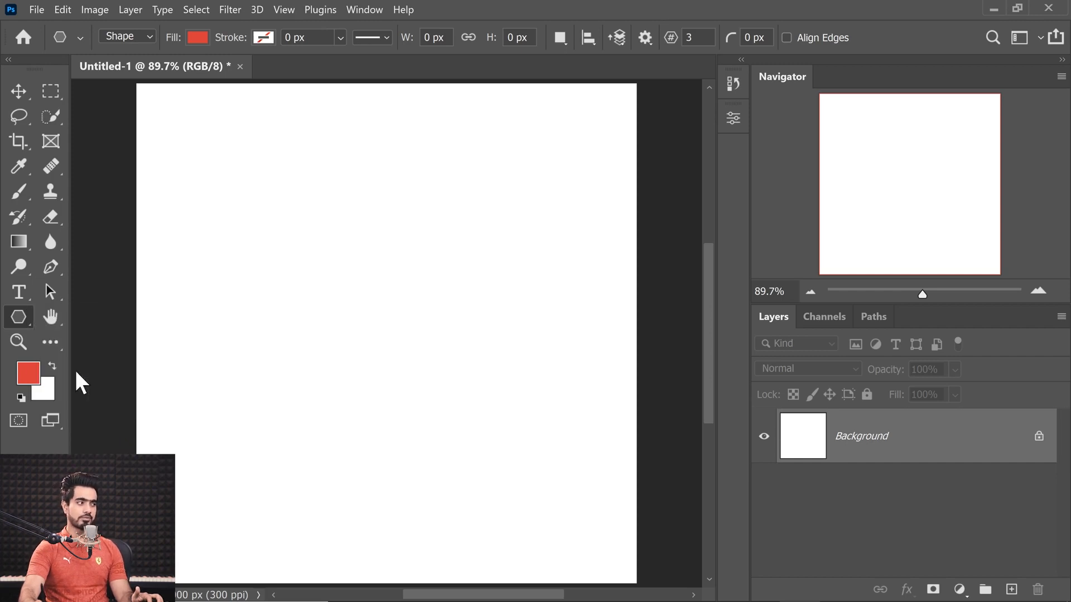
{"action": "left_click", "coordinate": [361, 285]}
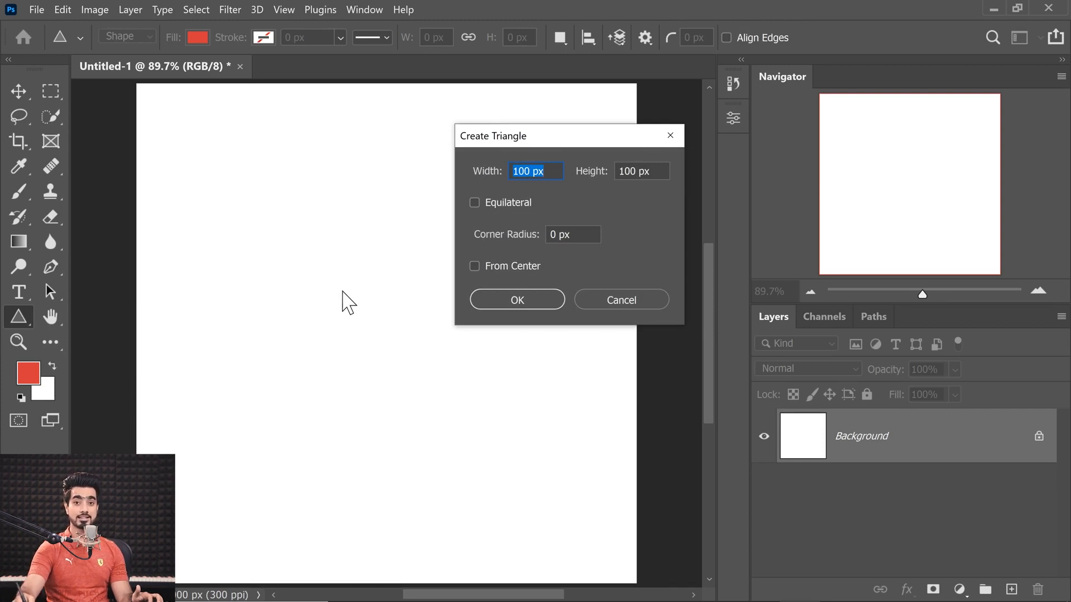
{"action": "left_click", "coordinate": [474, 203]}
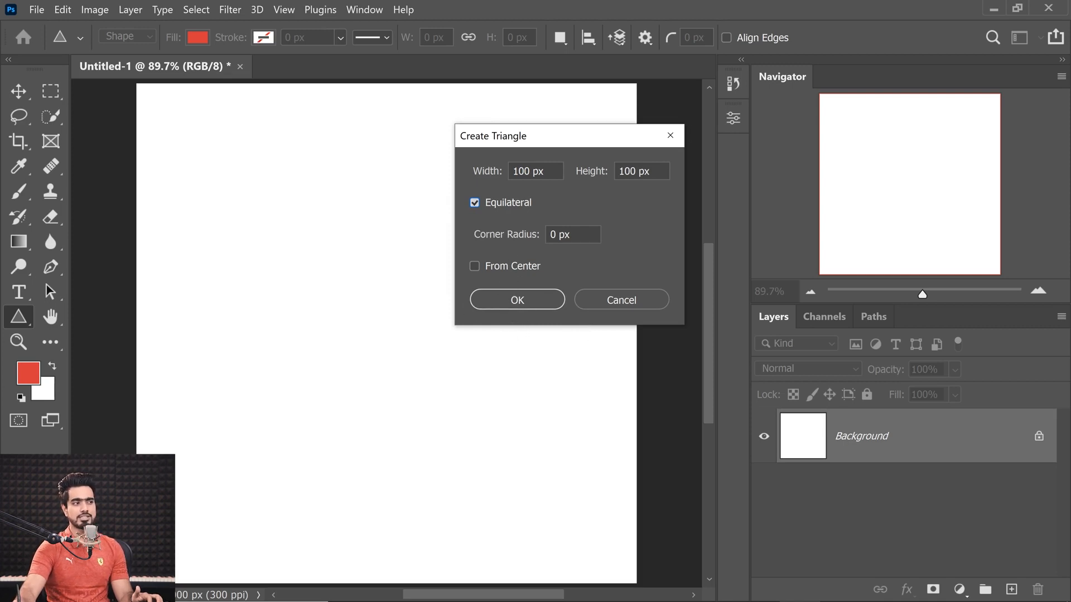
{"action": "left_click_drag", "start_coordinate": [524, 239], "coordinate": [538, 238]}
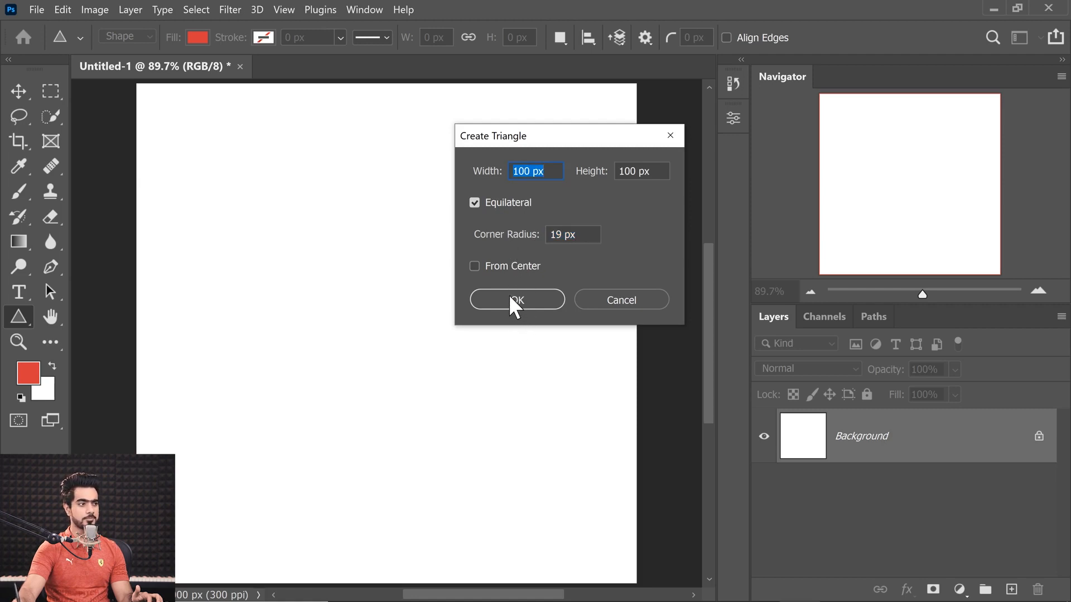
{"action": "left_click", "coordinate": [513, 300]}
{"action": "left_click", "coordinate": [396, 298], "text": "ctrl"}
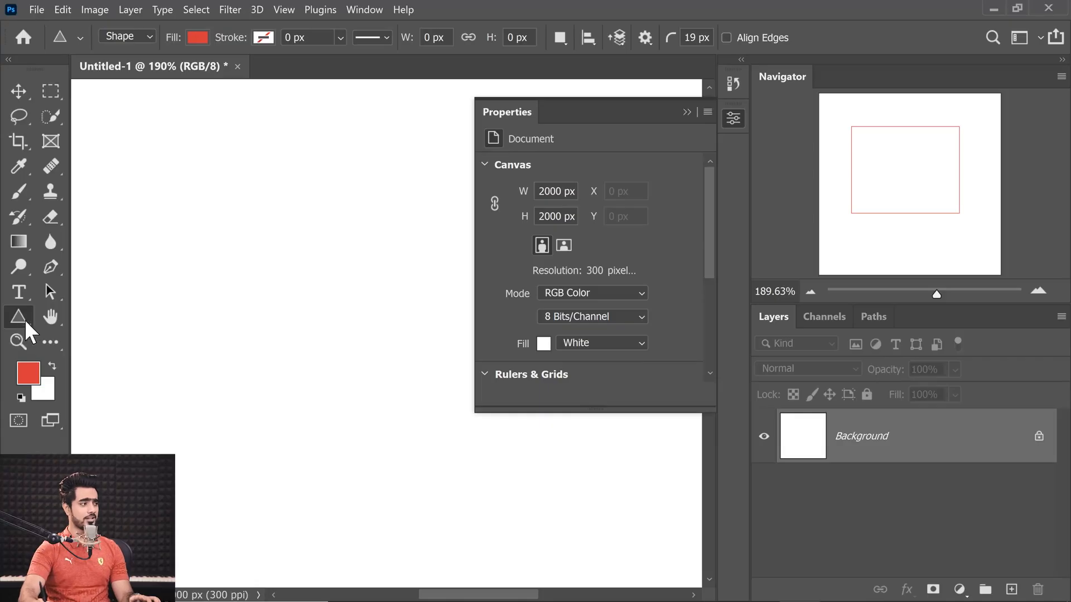
Create a symmetric three-sided polygon with the Polygon tool, setting its width and height to 800 px
{"action": "right_click", "coordinate": [25, 322]}
{"action": "left_click", "coordinate": [104, 388]}
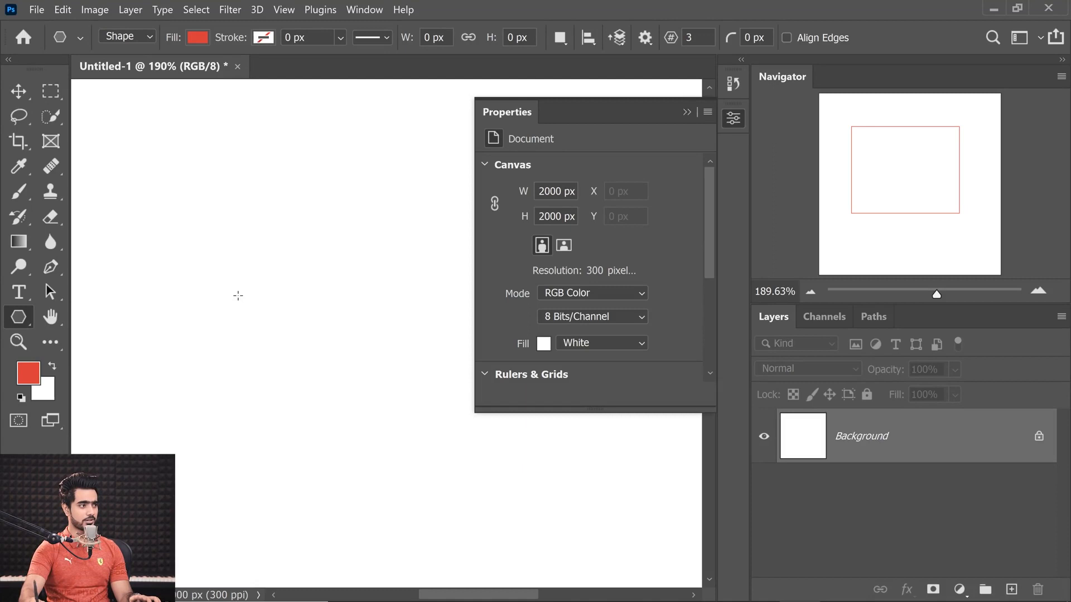
{"action": "left_click", "coordinate": [283, 258]}
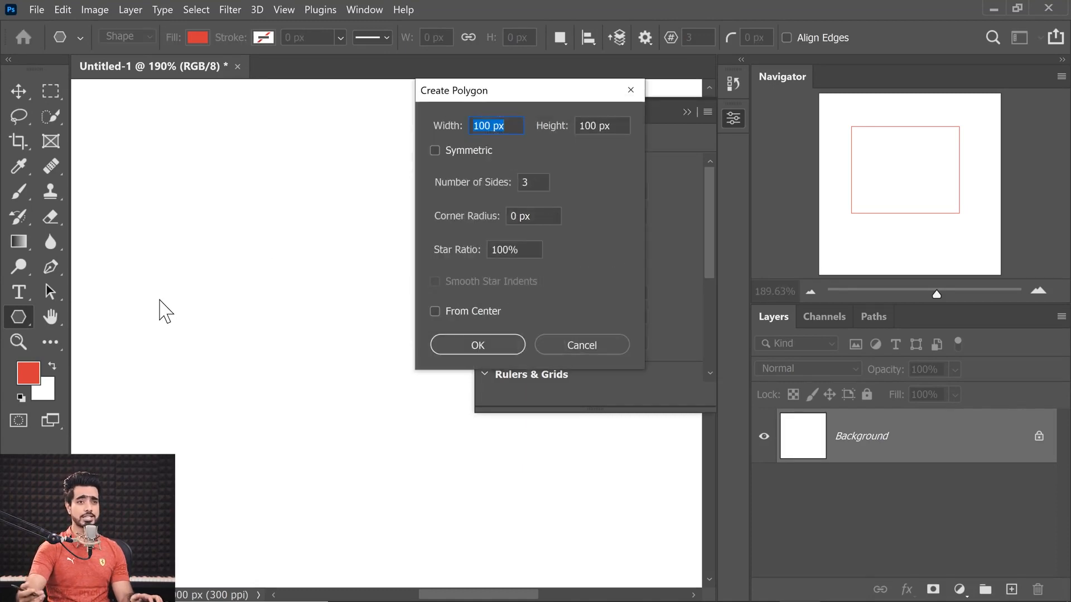
{"action": "left_click", "coordinate": [445, 159]}
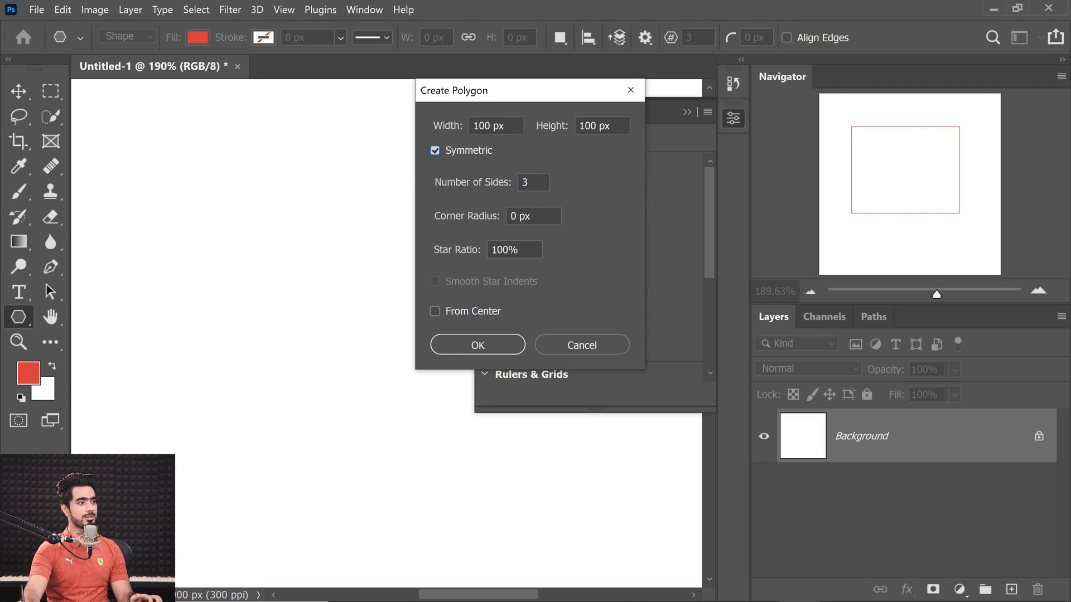
{"action": "left_click", "coordinate": [444, 127]}
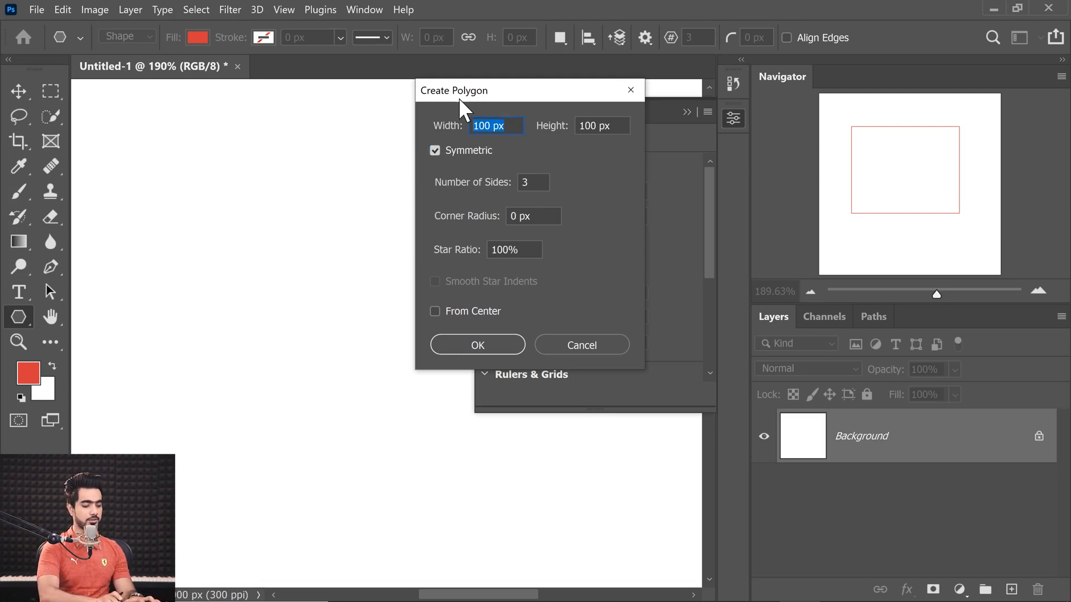
{"action": "type", "text": "500"}
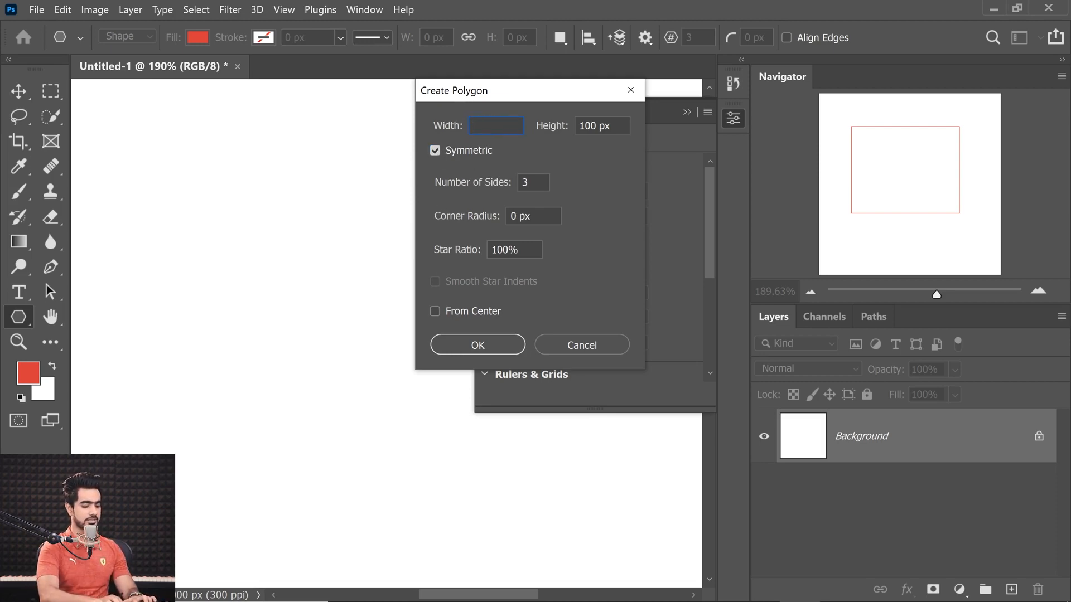
{"action": "key", "text": "Tab"}
{"action": "type", "text": "80"}
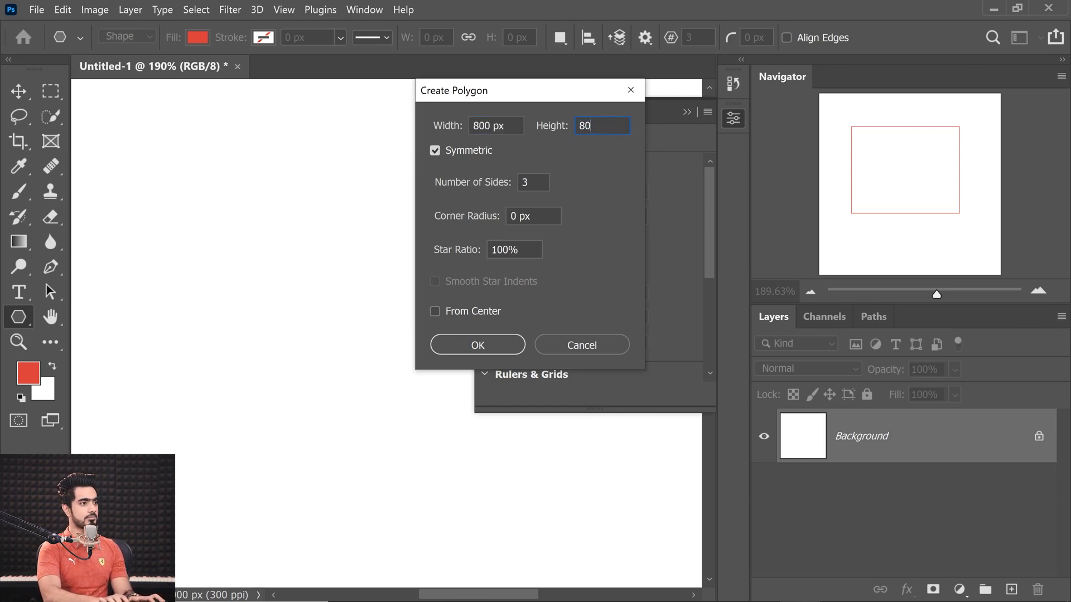
{"action": "left_click", "coordinate": [585, 184]}
{"action": "left_click_drag", "start_coordinate": [524, 93], "coordinate": [353, 136]}
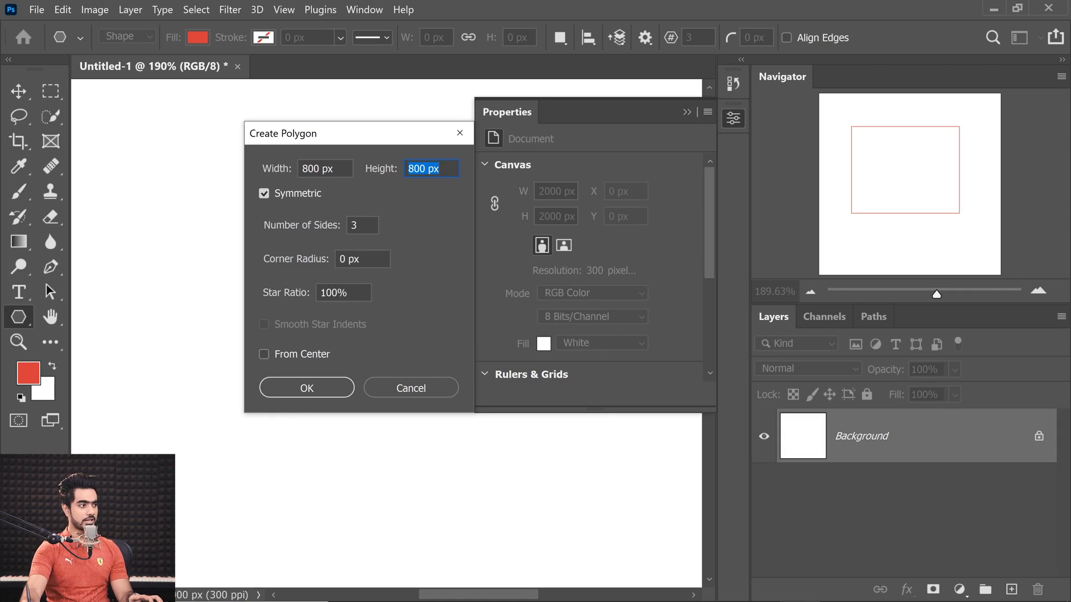
{"action": "left_click", "coordinate": [311, 391]}
{"action": "key", "text": "ctrl+0"}
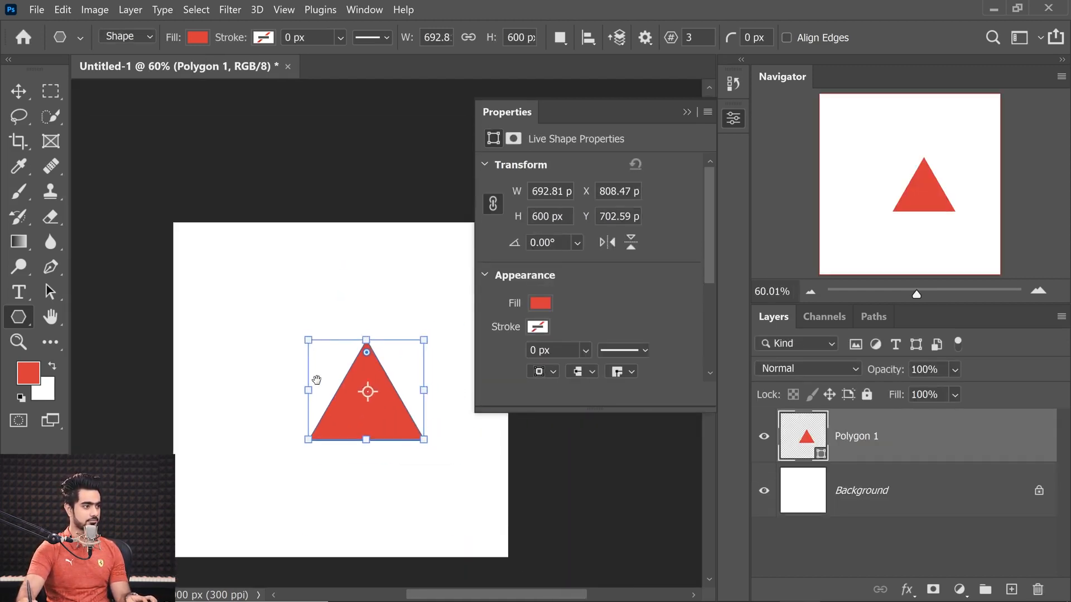
{"action": "mouse_move", "coordinate": [317, 379]}
{"action": "left_mouse_down"}
{"action": "mouse_move", "coordinate": [255, 374]}
{"action": "mouse_move", "coordinate": [325, 382]}
{"action": "left_mouse_up"}
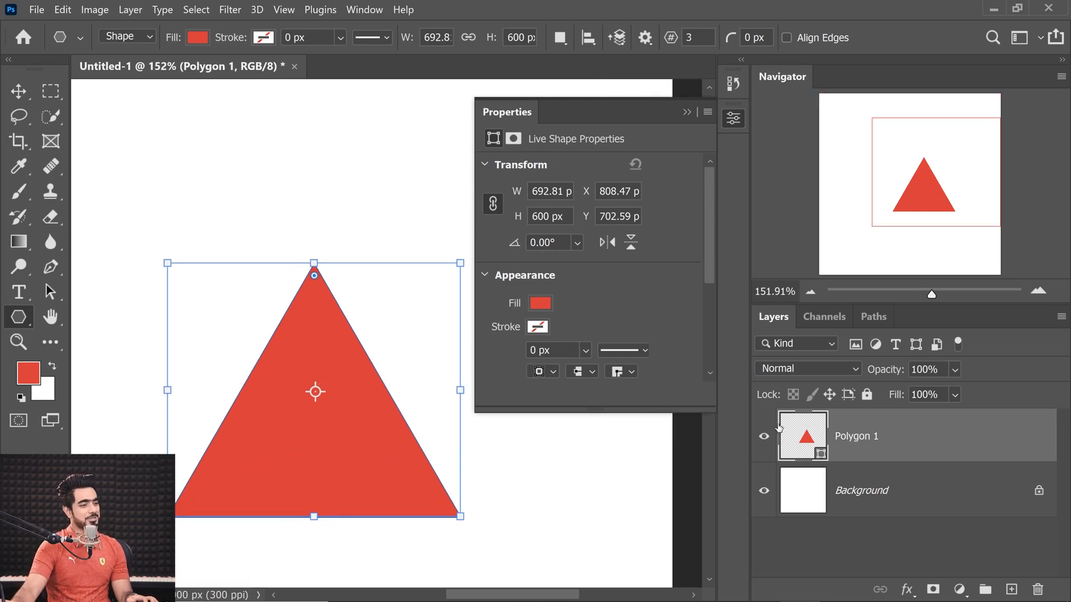
Delete the symmetric three-sided polygon's layer and hide the document properties
{"action": "left_click_drag", "start_coordinate": [906, 457], "coordinate": [1037, 589]}
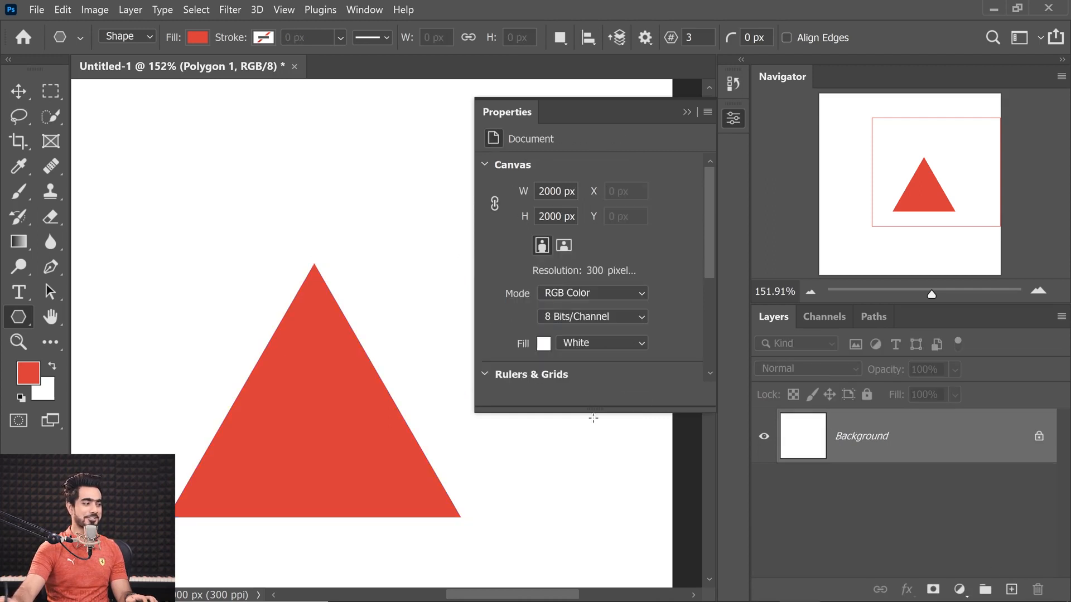
{"action": "mouse_move", "coordinate": [706, 222]}
{"action": "left_mouse_down"}
{"action": "mouse_move", "coordinate": [706, 321]}
{"action": "mouse_move", "coordinate": [707, 217]}
{"action": "left_mouse_up"}
{"action": "left_click", "coordinate": [686, 112]}
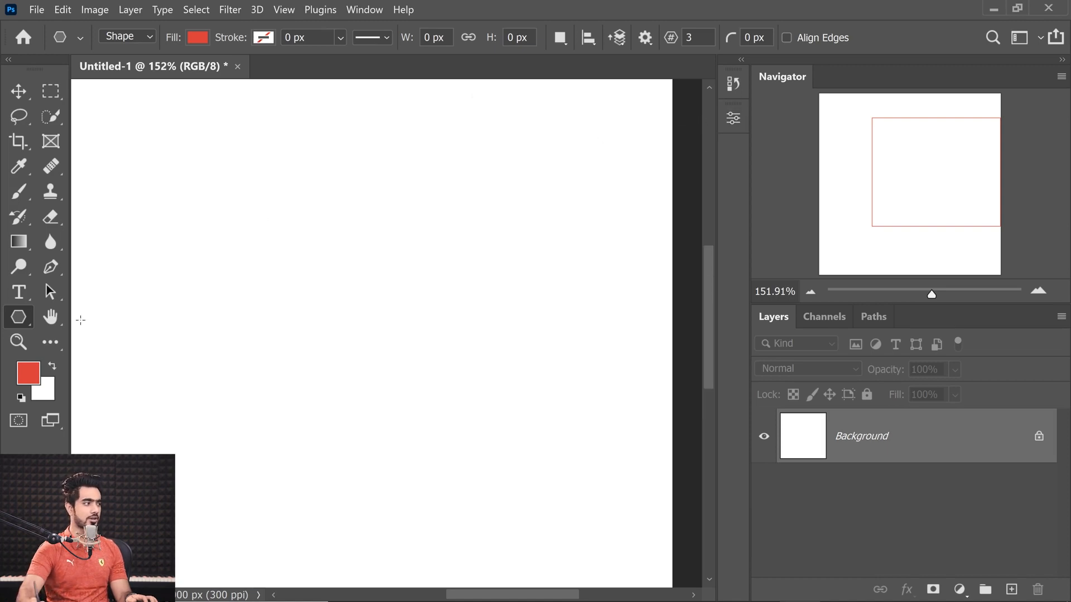
Draw a red equilateral triangle about 818 by 709 px with the Triangle tool, using a 0 px corner radius
{"action": "right_click", "coordinate": [20, 326]}
{"action": "left_click", "coordinate": [91, 370]}
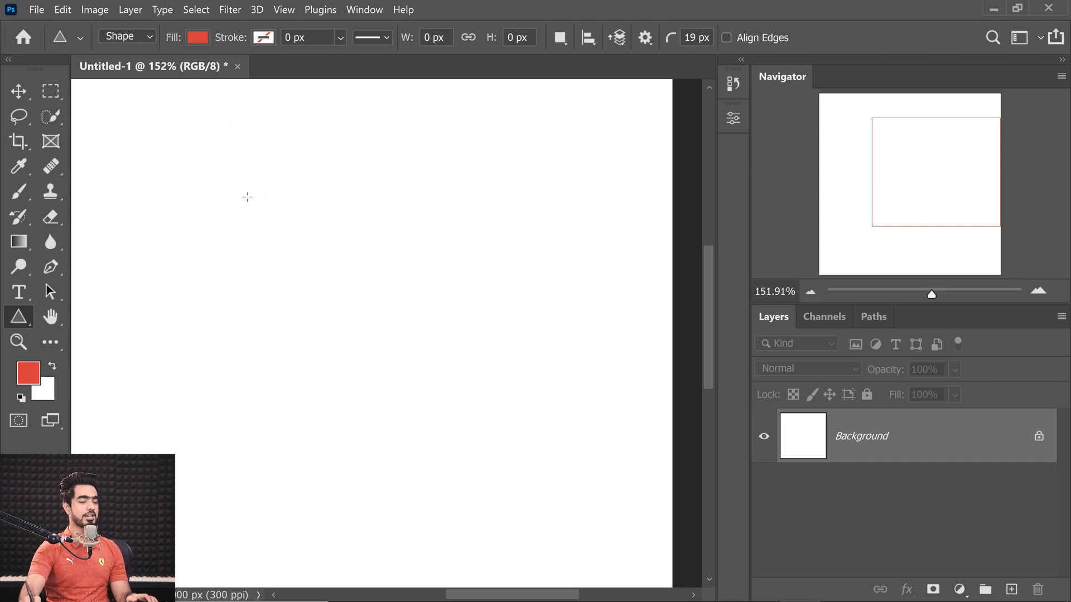
{"action": "key", "text": "ctrl+0"}
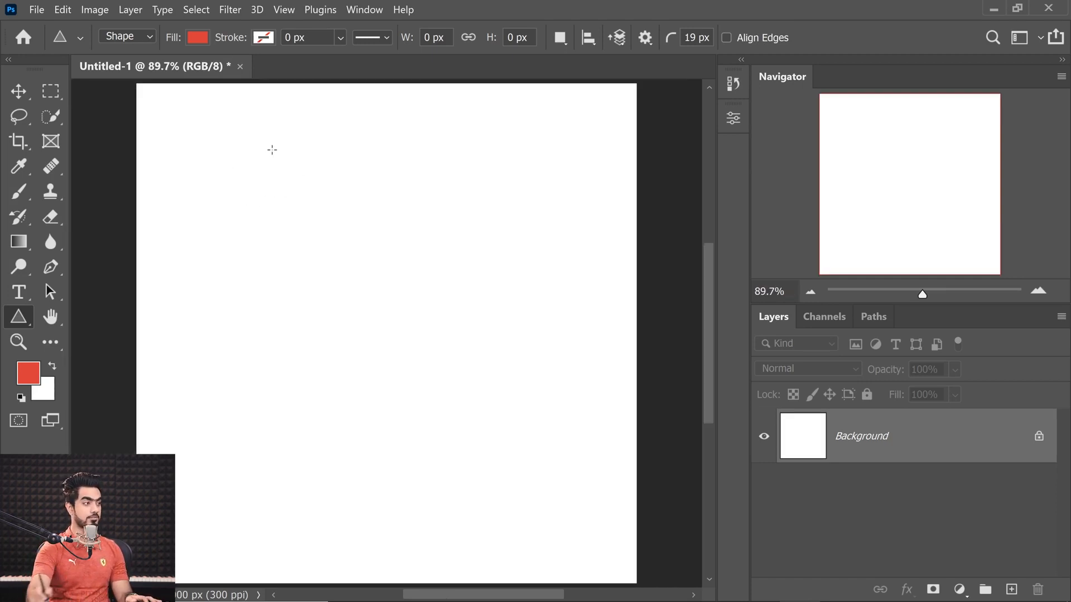
{"action": "left_click_drag", "start_coordinate": [674, 41], "coordinate": [564, 52]}
{"action": "left_click_drag", "start_coordinate": [332, 187], "coordinate": [564, 456]}
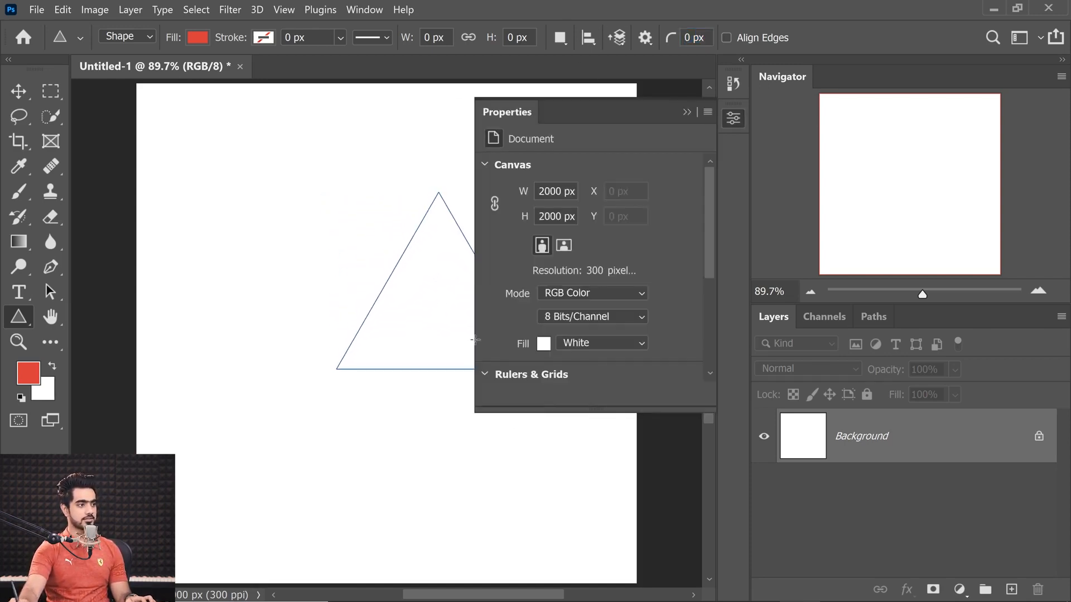
Change the triangle's fill color to black and hide the shape properties
{"action": "left_click", "coordinate": [18, 92]}
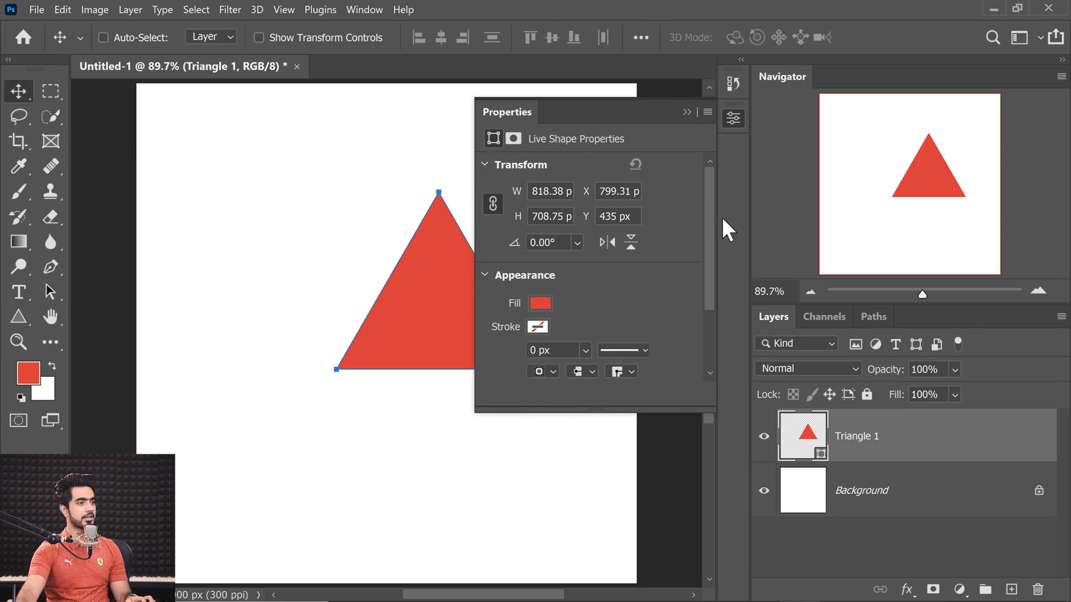
{"action": "double_click", "coordinate": [814, 444]}
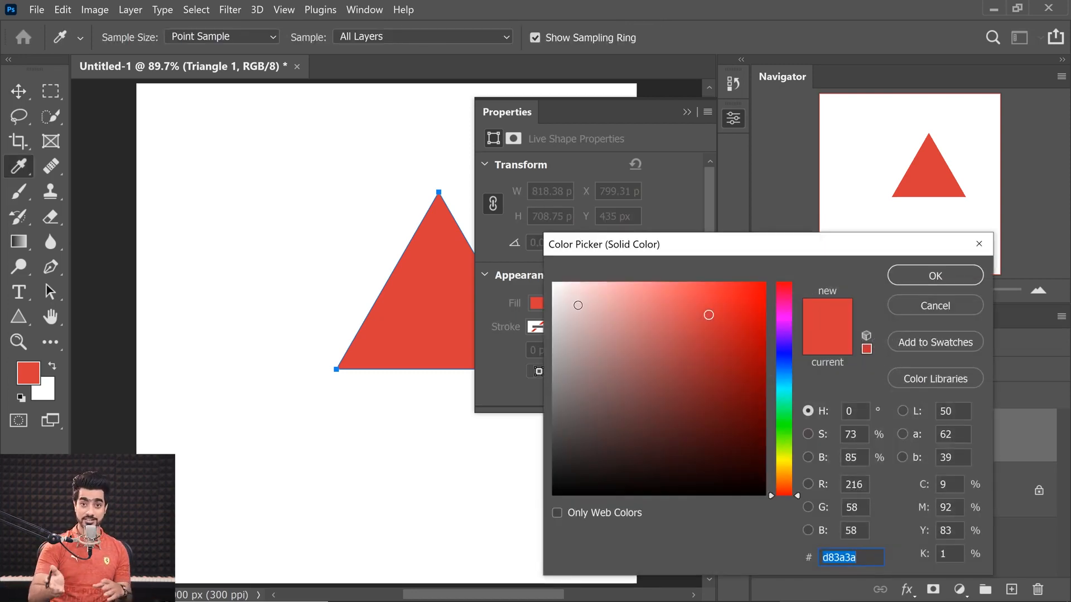
{"action": "left_click_drag", "start_coordinate": [615, 423], "coordinate": [555, 495]}
{"action": "left_click", "coordinate": [929, 279]}
{"action": "left_click", "coordinate": [686, 112]}
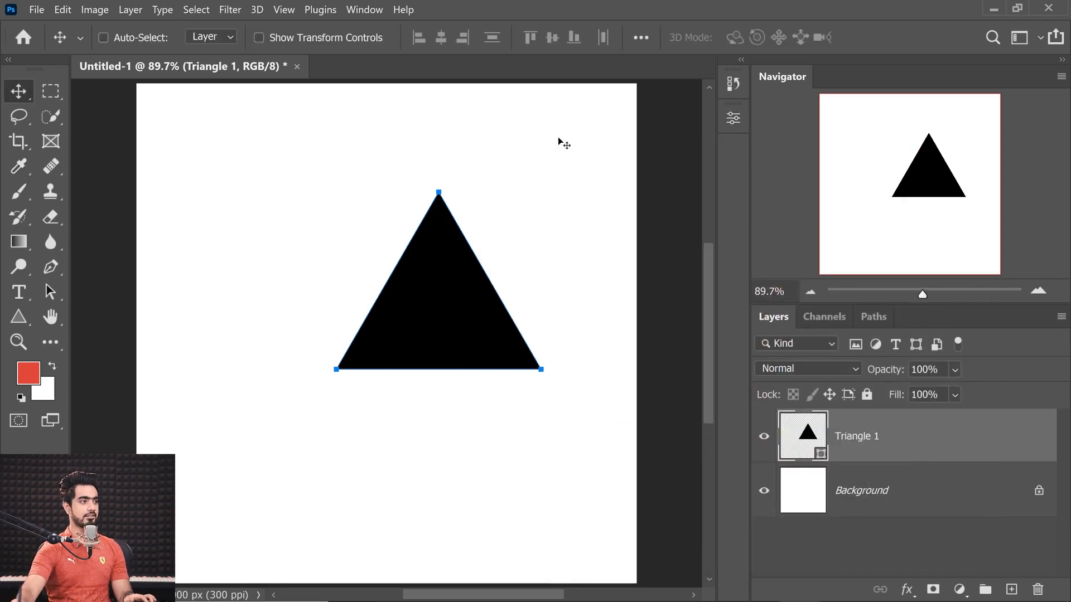
Center the black triangle horizontally and vertically on the canvas, and clear the canvas selection
{"action": "left_click_drag", "start_coordinate": [452, 281], "coordinate": [397, 273]}
{"action": "key", "text": "ctrl"}
{"action": "key", "text": "ctrl+a"}
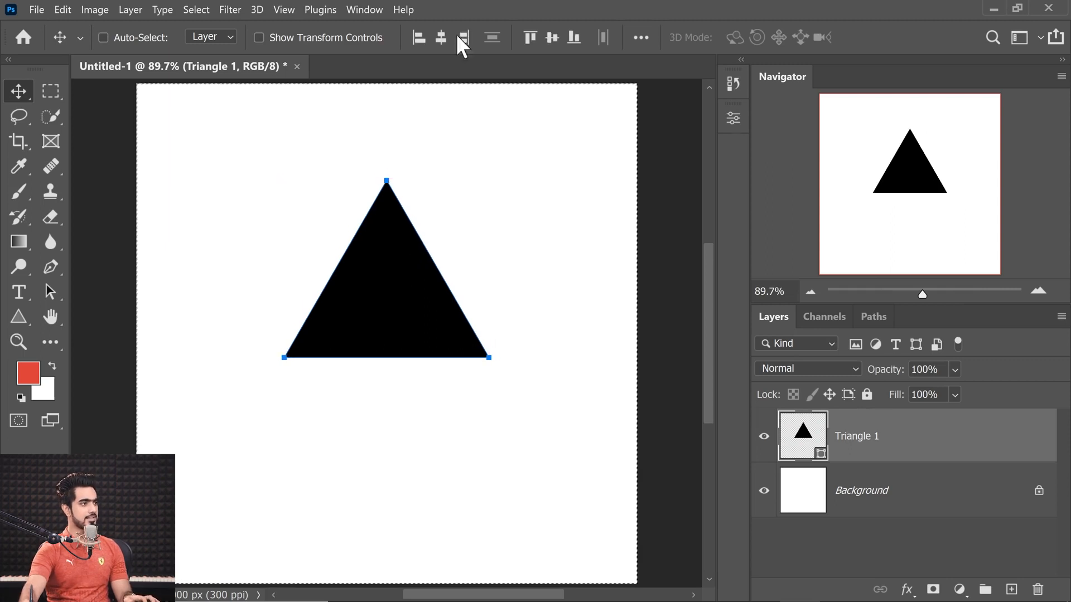
{"action": "left_click", "coordinate": [551, 37]}
{"action": "key", "text": "ctrl+d"}
Transform the triangle to about 1138 by 733 px in the canvas's upper half, centered horizontally on the canvas
{"action": "key", "text": "ctrl+t"}
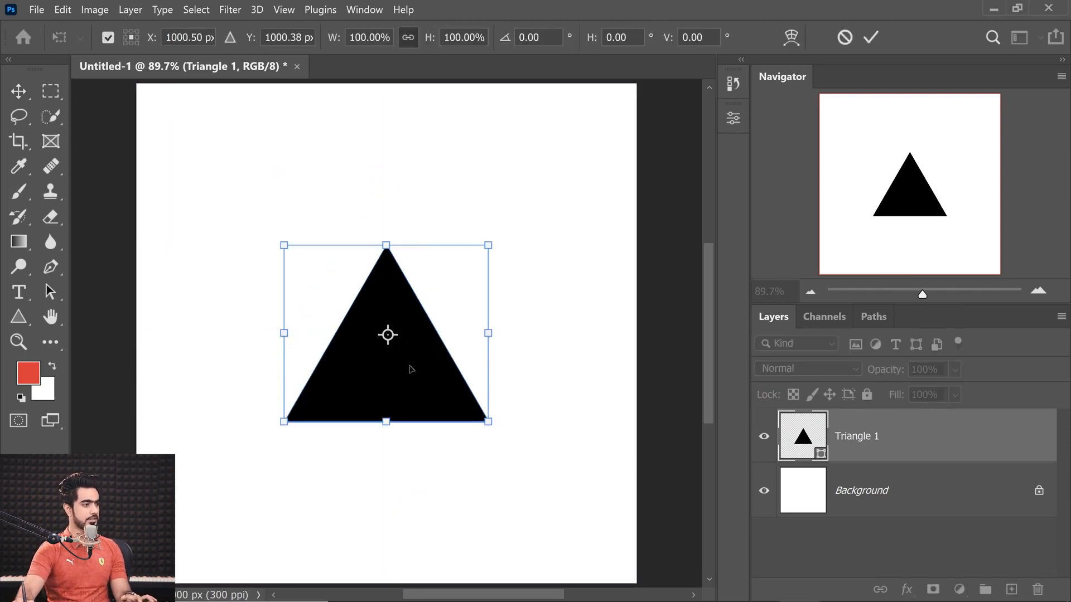
{"action": "left_click_drag", "start_coordinate": [411, 368], "coordinate": [409, 287]}
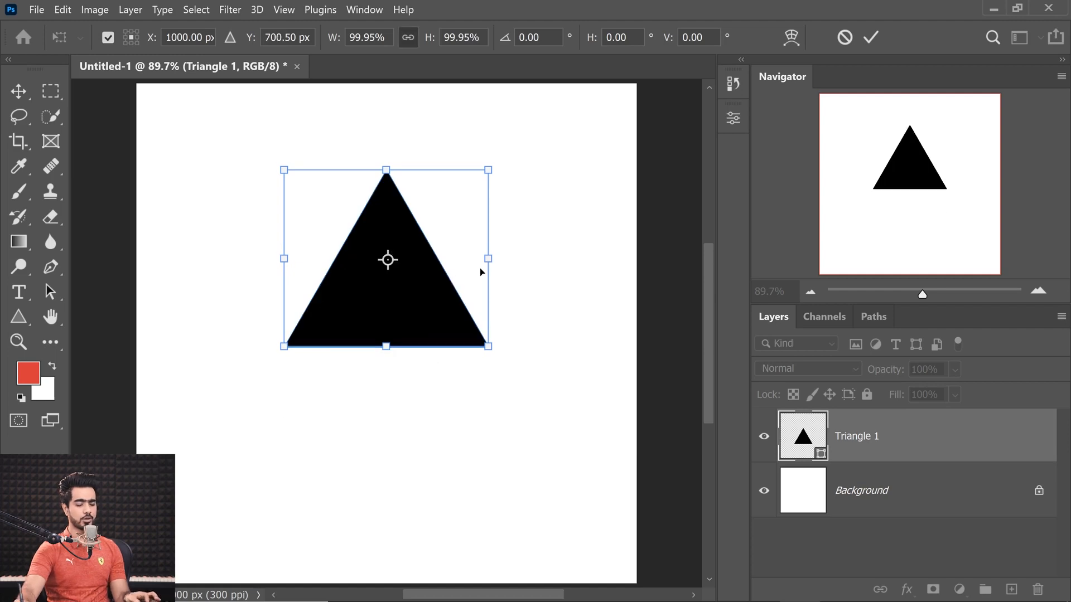
{"action": "left_click_drag", "start_coordinate": [489, 263], "coordinate": [532, 272]}
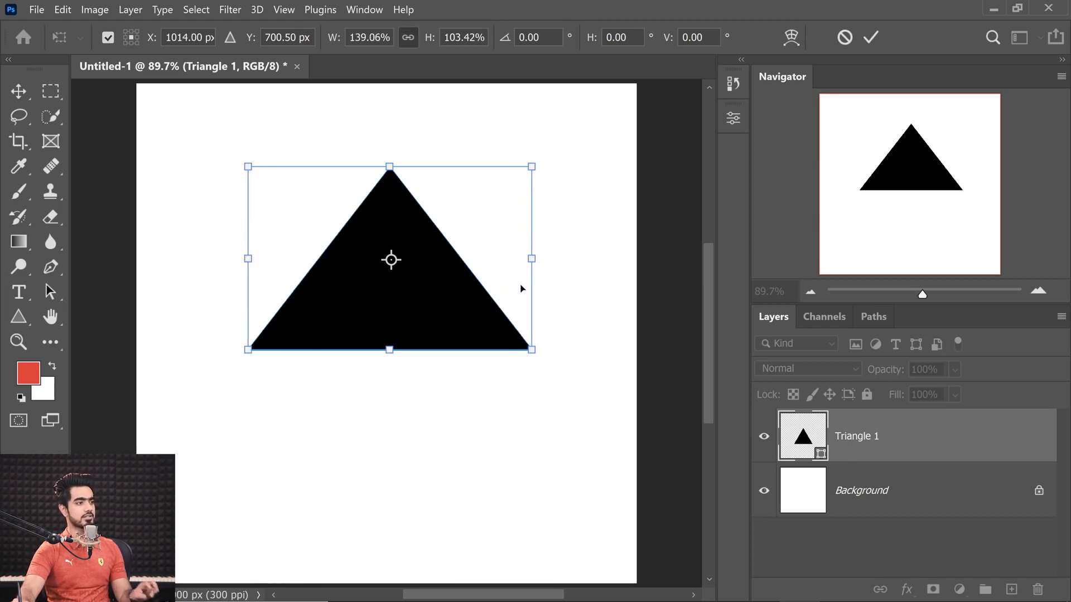
{"action": "left_click", "coordinate": [16, 96]}
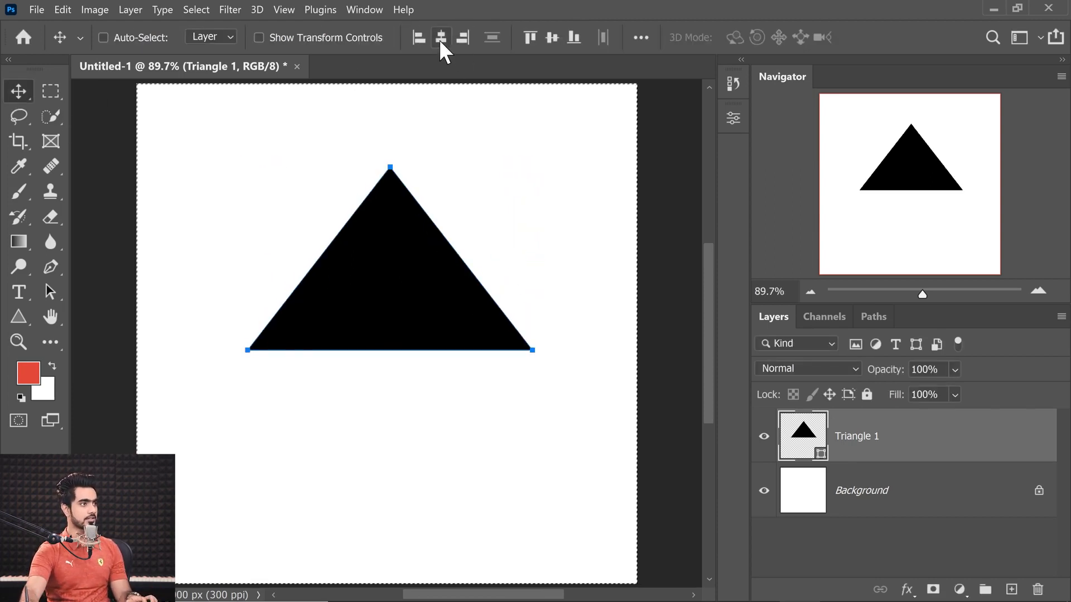
{"action": "key", "text": "ctrl"}
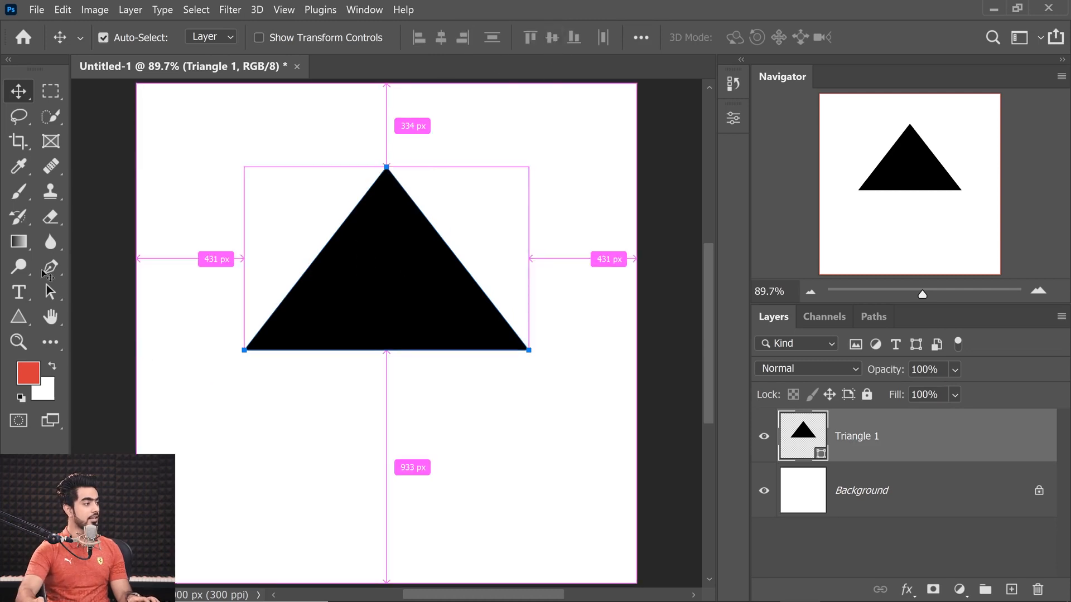
Draw a black rectangle about 723 by 734 px overlapping the triangle's base and hide the shape properties
{"action": "left_click", "coordinate": [17, 319]}
{"action": "left_click", "coordinate": [77, 316]}
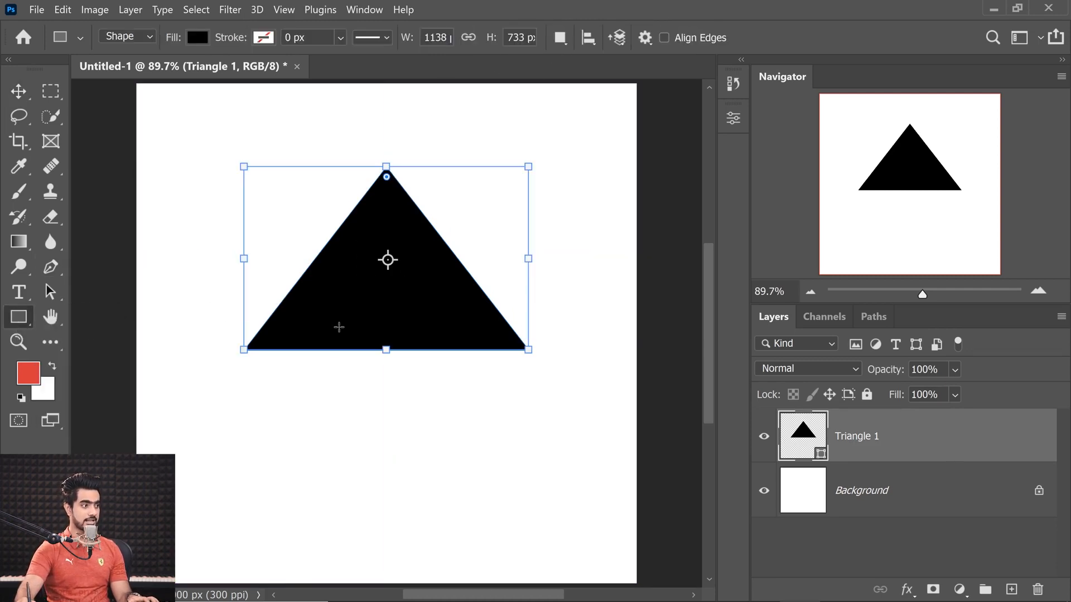
{"action": "left_click_drag", "start_coordinate": [322, 318], "coordinate": [501, 501]}
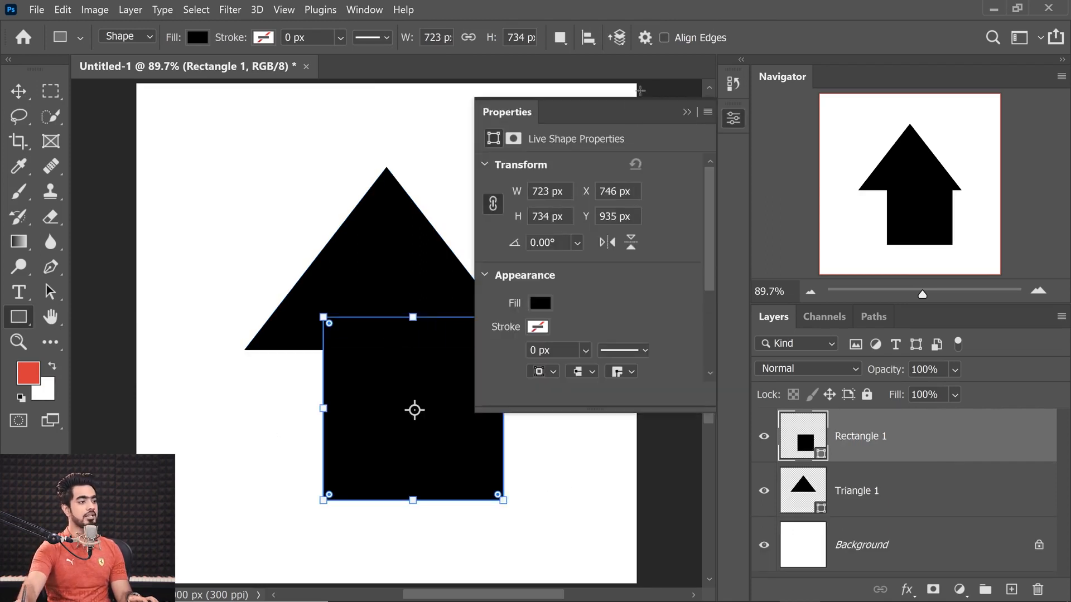
{"action": "left_click", "coordinate": [686, 112]}
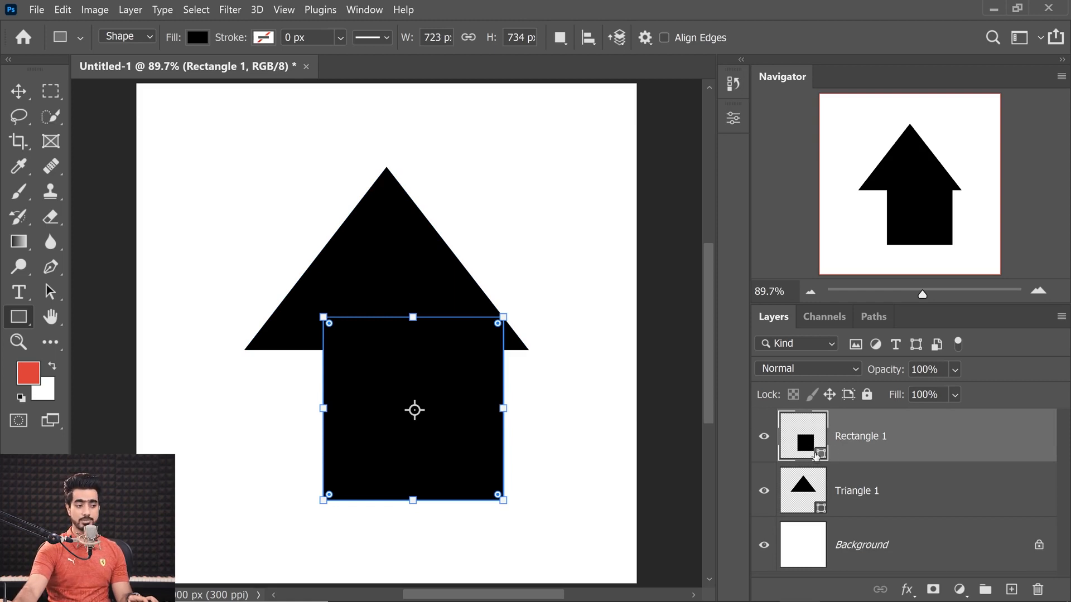
Center the black rectangle horizontally on the canvas
{"action": "left_click", "coordinate": [560, 38]}
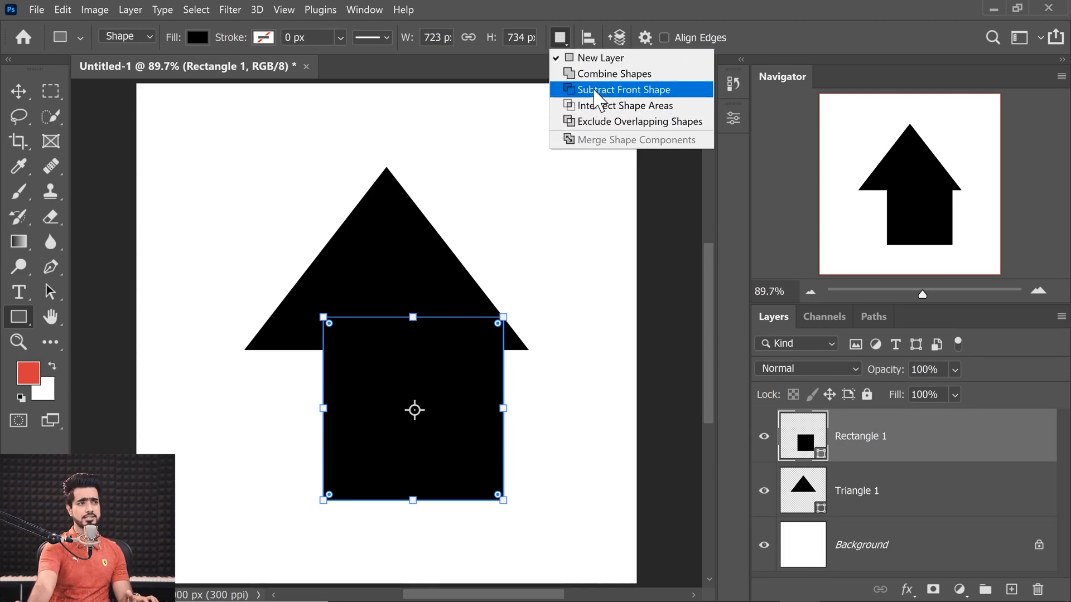
{"action": "left_click", "coordinate": [586, 25]}
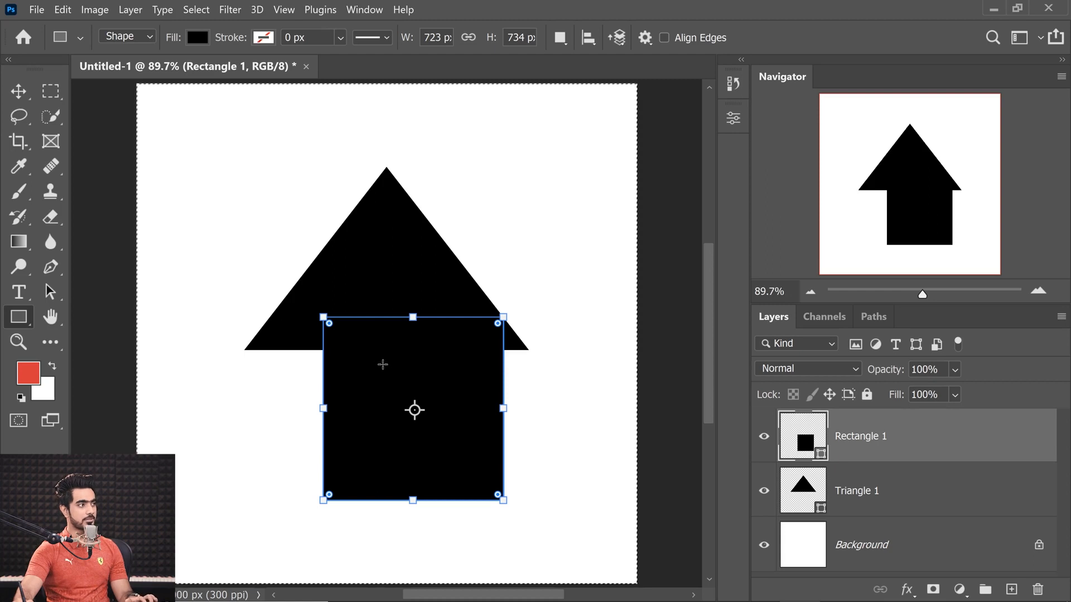
{"action": "left_click", "coordinate": [18, 95]}
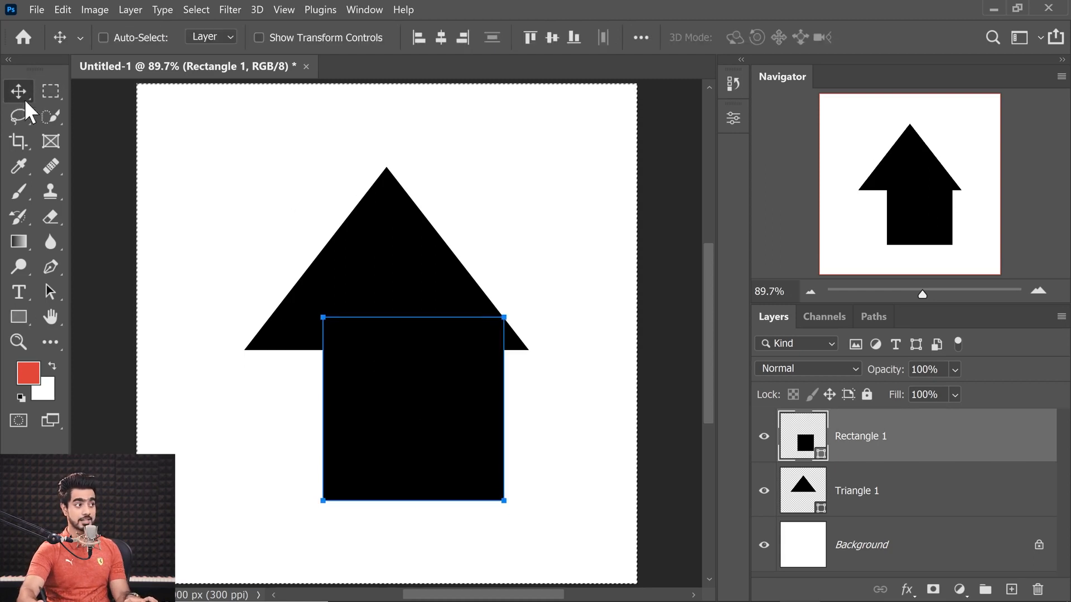
{"action": "left_click", "coordinate": [441, 36]}
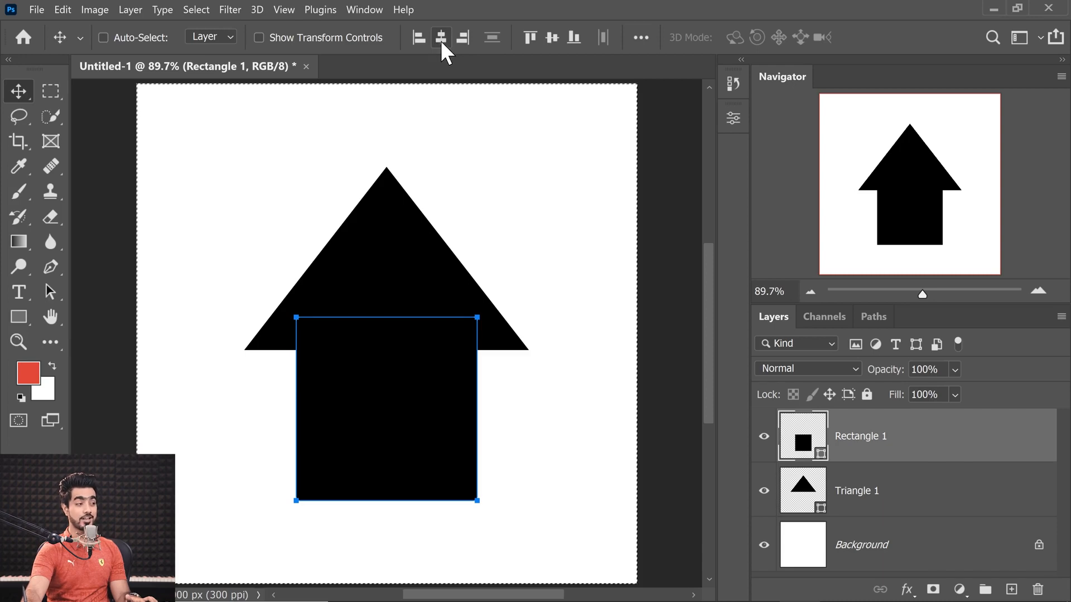
Shorten the rectangle from its lower edge to about 642 px high, and clear the canvas selection
{"action": "key", "text": "ctrl+t"}
{"action": "left_click_drag", "start_coordinate": [386, 501], "coordinate": [386, 478]}
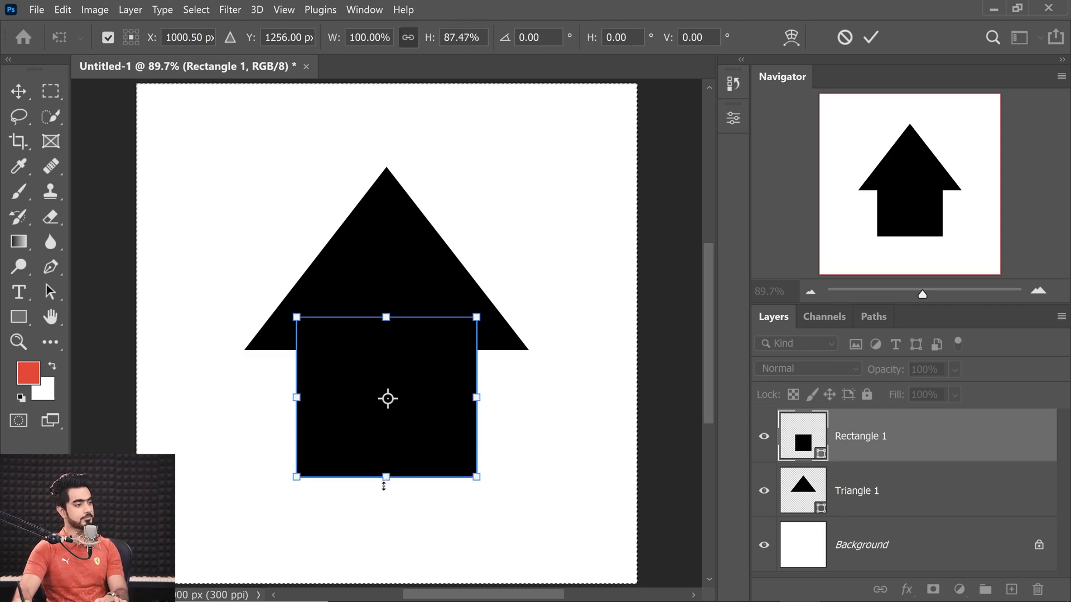
{"action": "key", "text": "Return"}
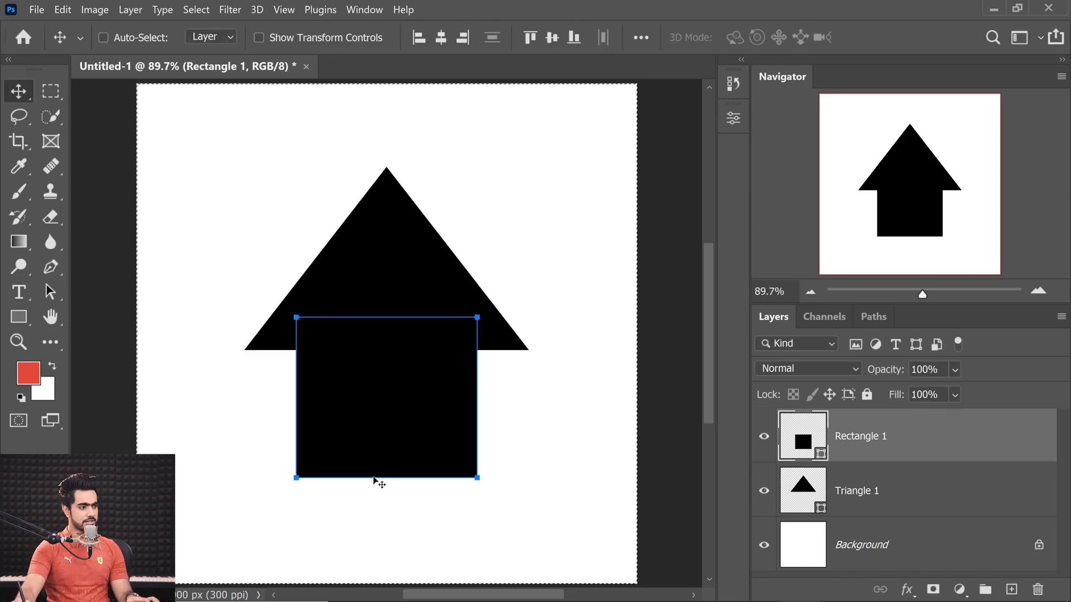
{"action": "key", "text": "ctrl"}
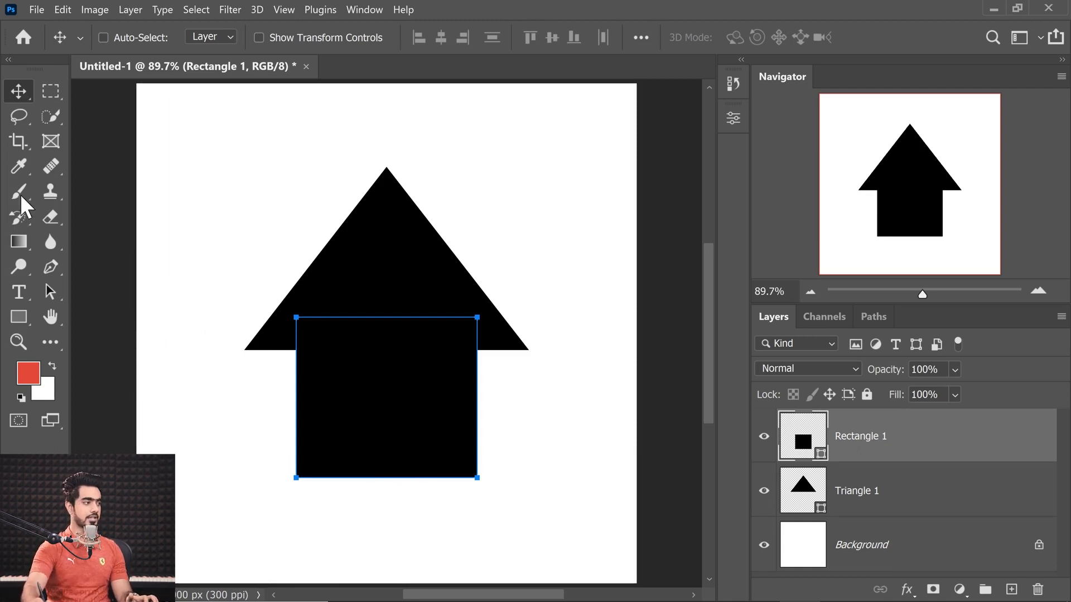
Draw a black rectangle about 192 by 551 px across the large rectangle's lower edge and round its corners fully to 96 px
{"action": "left_click", "coordinate": [21, 321]}
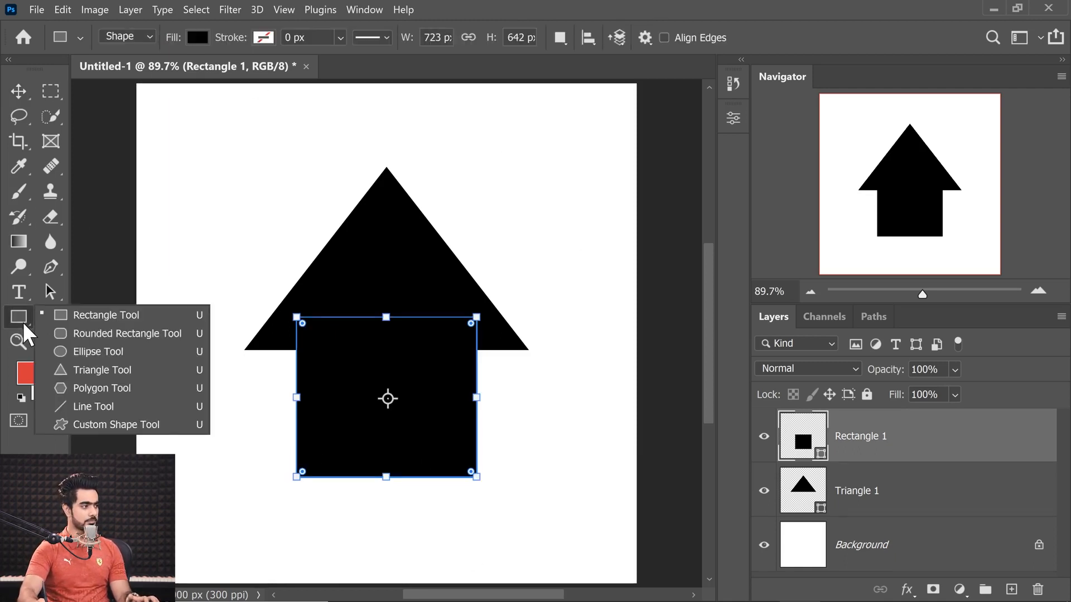
{"action": "left_click", "coordinate": [55, 315]}
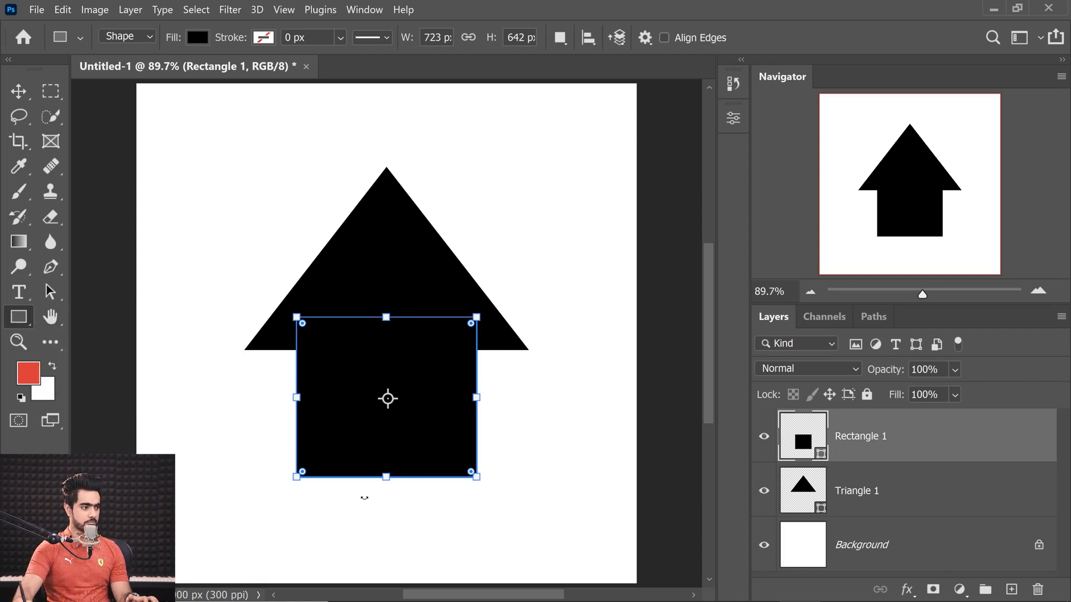
{"action": "left_click_drag", "start_coordinate": [367, 511], "coordinate": [414, 374]}
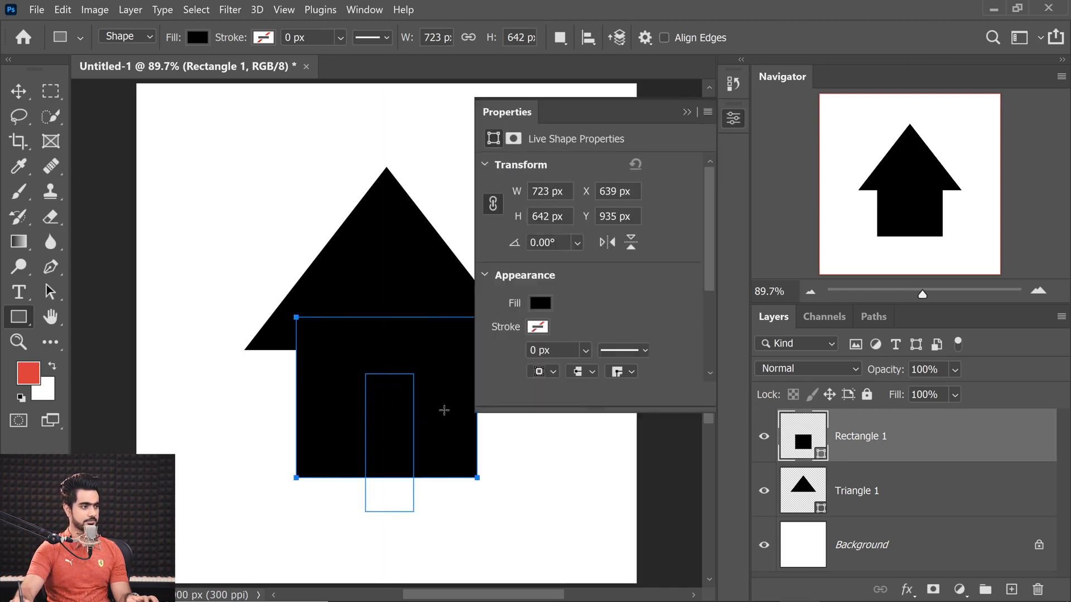
{"action": "scroll", "coordinate": [416, 393], "scroll_direction": "up", "scroll_amount": 5}
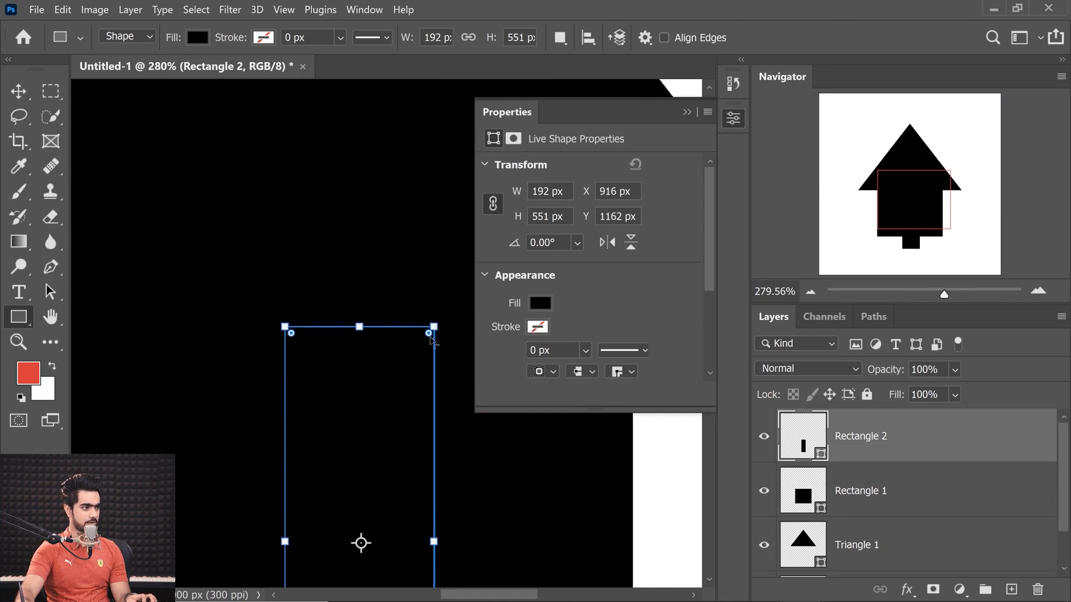
{"action": "left_click_drag", "start_coordinate": [429, 334], "coordinate": [305, 412]}
Center the rounded rectangle horizontally on the canvas, clear the canvas selection, and move the shape down to about Y 1194 px
{"action": "left_click", "coordinate": [21, 94]}
{"action": "left_click_drag", "start_coordinate": [363, 478], "coordinate": [362, 471]}
{"action": "key", "text": "ctrl+a"}
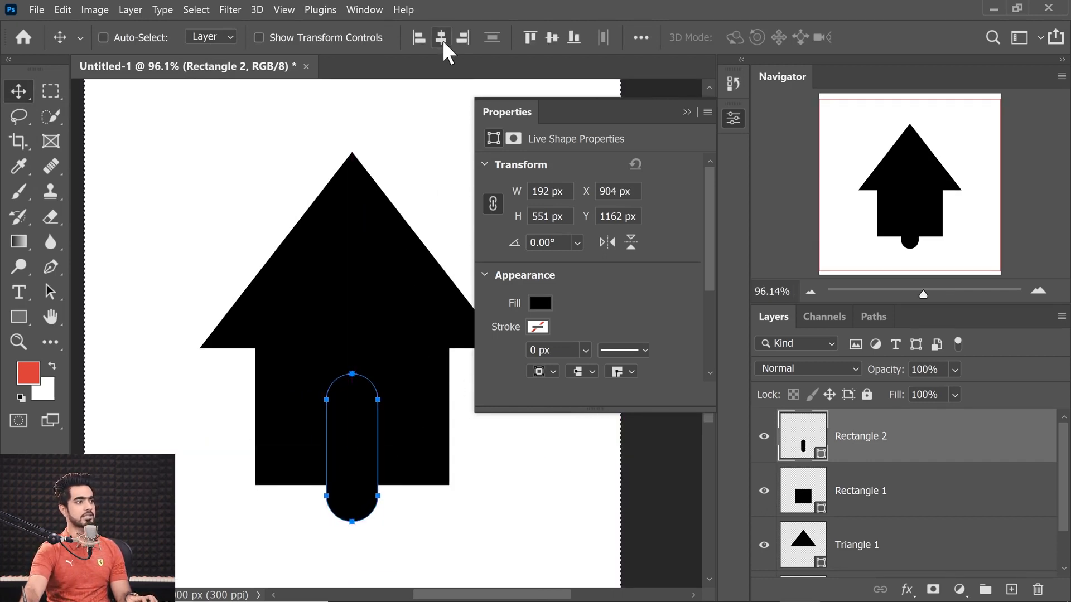
{"action": "key", "text": "ctrl+d"}
{"action": "left_click_drag", "start_coordinate": [359, 432], "coordinate": [360, 441]}
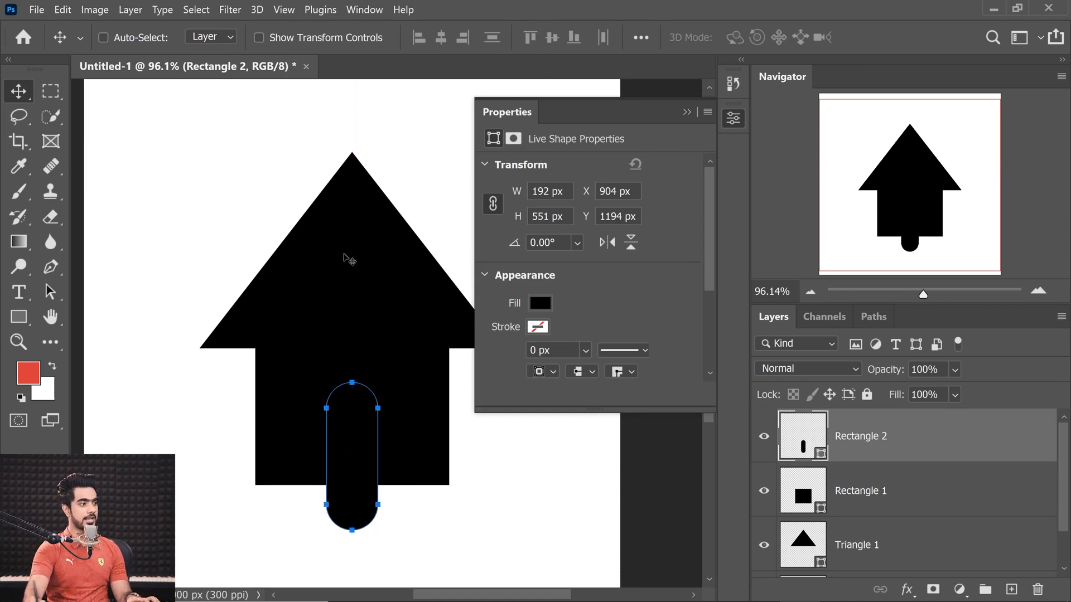
{"action": "key", "text": "Return"}
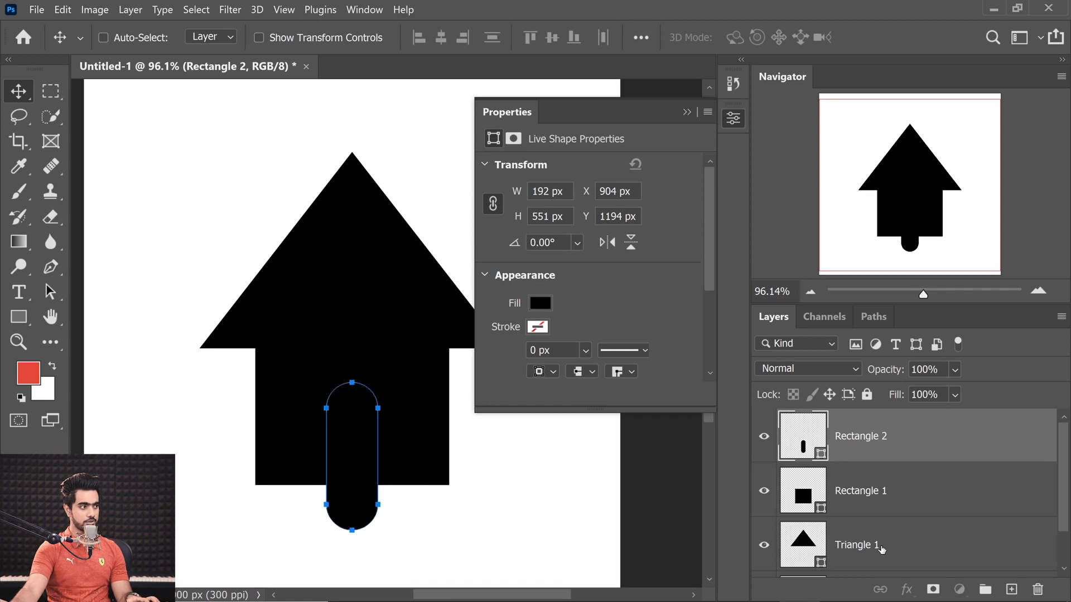
Merge the triangle and both rectangle layers into one shape layer and hide the path outlines
{"action": "left_click", "coordinate": [884, 550]}
{"action": "left_click", "coordinate": [888, 494]}
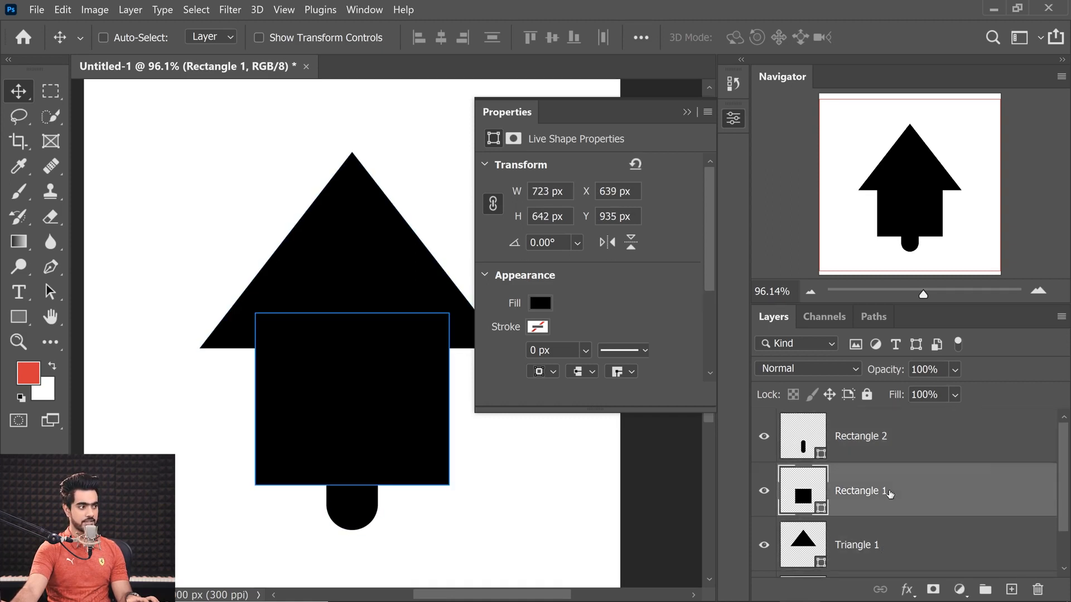
{"action": "left_click", "coordinate": [892, 438]}
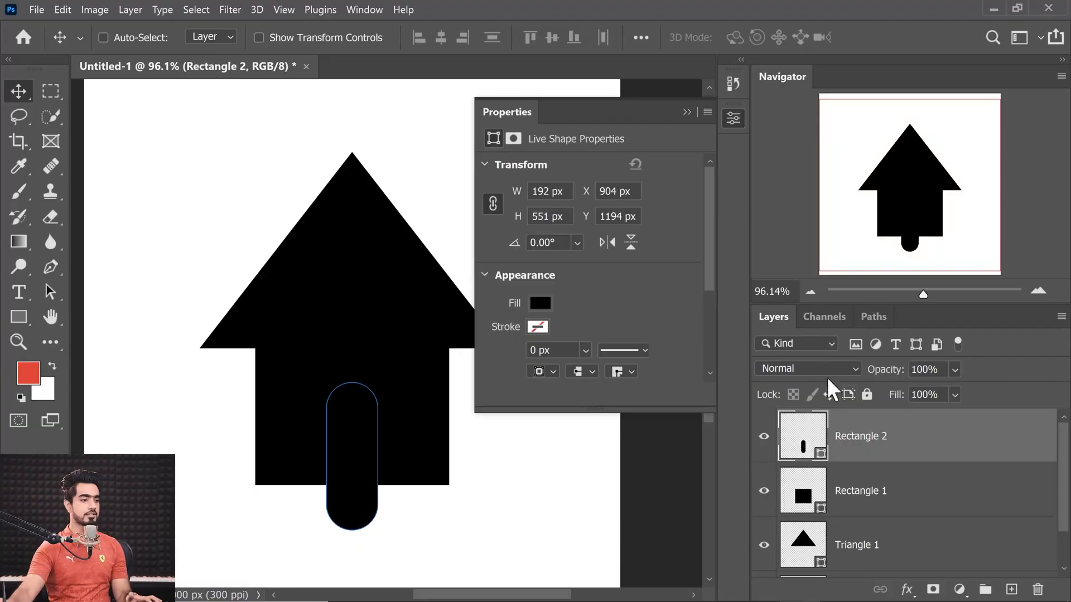
{"action": "scroll", "coordinate": [1057, 487], "scroll_direction": "down", "scroll_amount": 1}
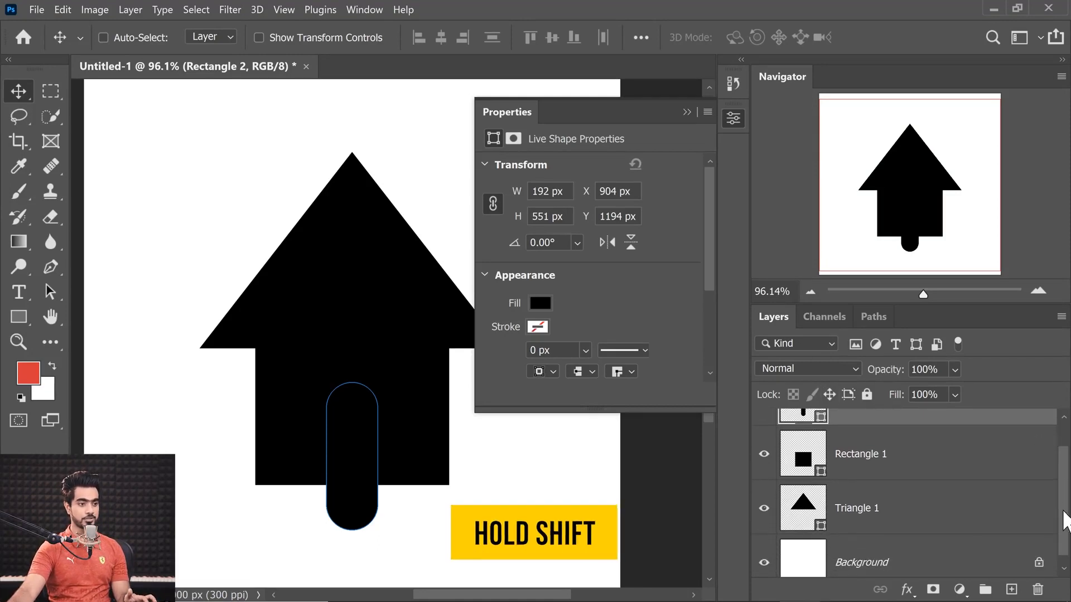
{"action": "left_click", "coordinate": [879, 506], "text": "shift"}
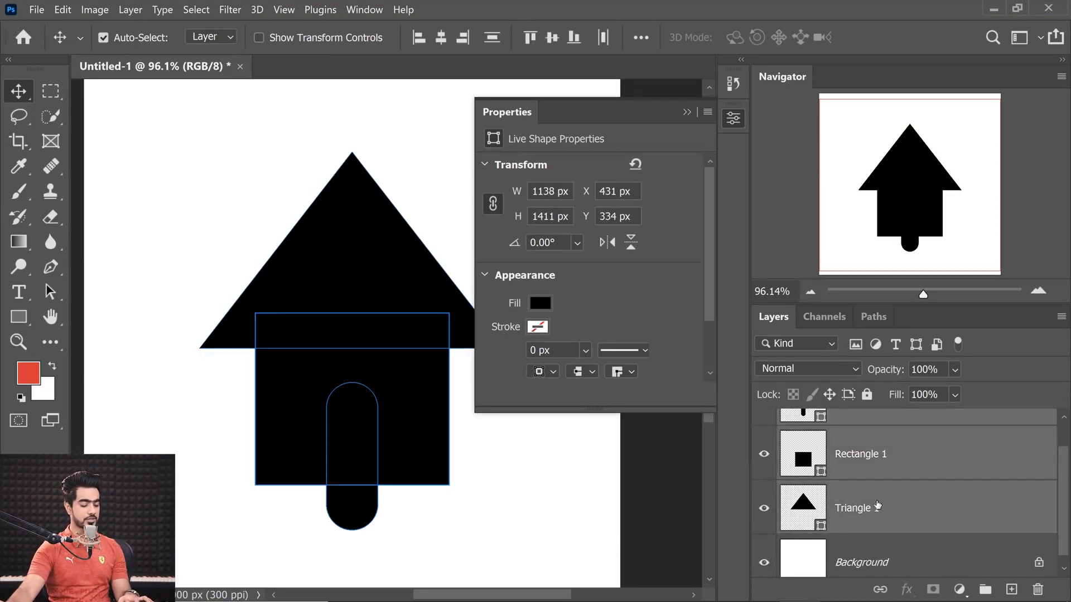
{"action": "key", "text": "ctrl+e"}
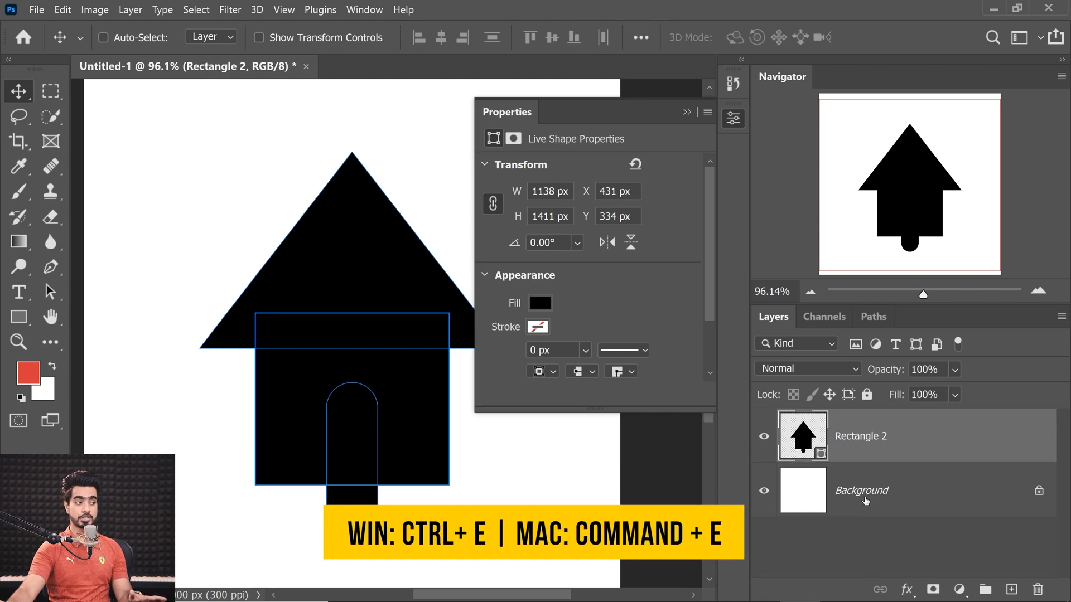
{"action": "key", "text": "ctrl+h"}
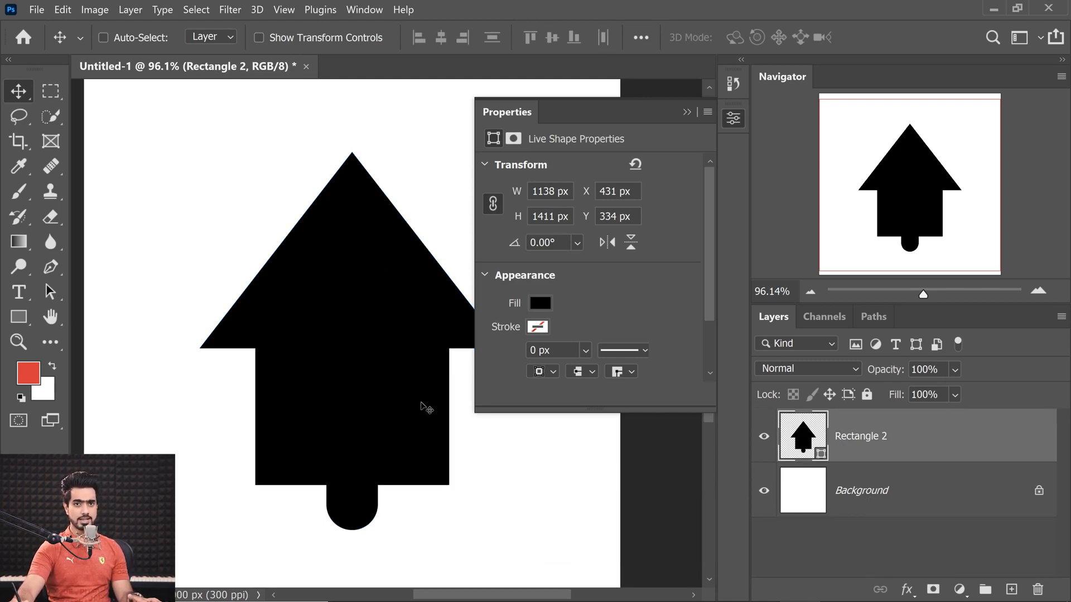
Merge the triangle and large rectangle paths with Merge Shape Components, accepting the conversion to a regular path
{"action": "left_click", "coordinate": [23, 319]}
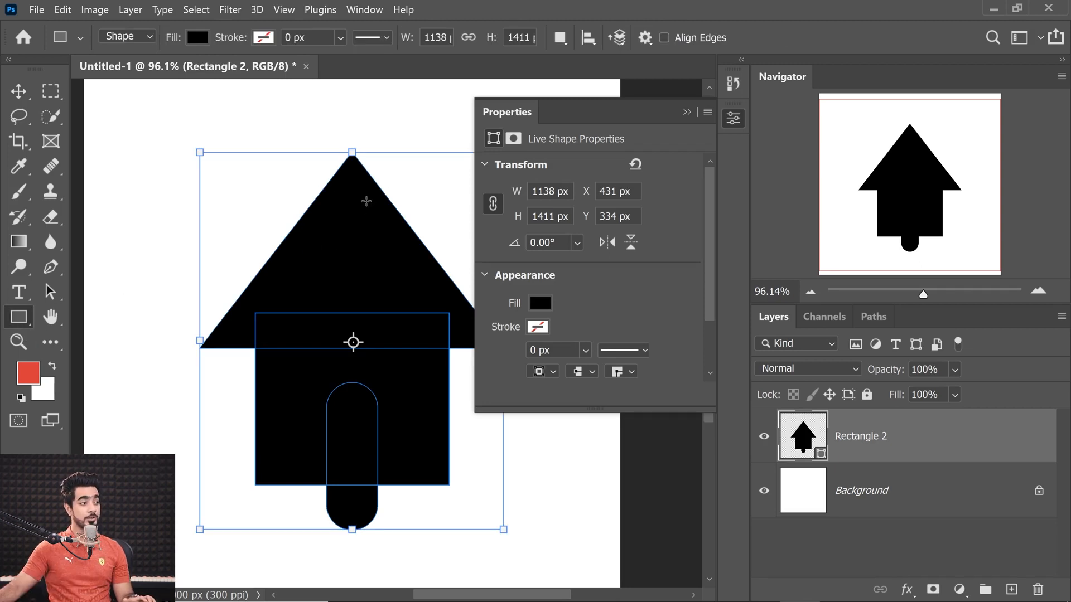
{"action": "left_click", "coordinate": [333, 256]}
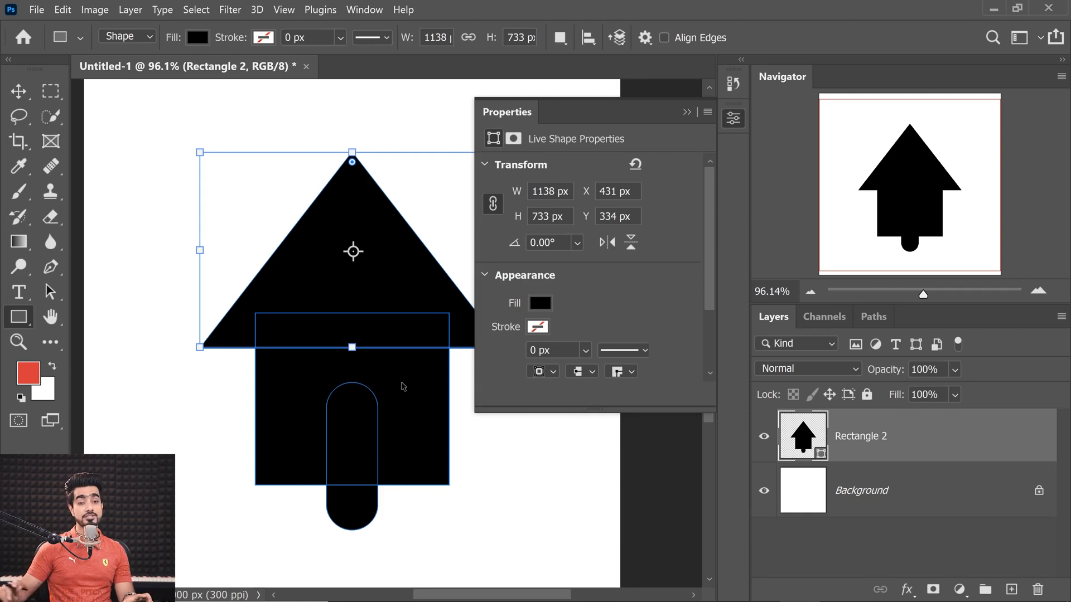
{"action": "left_click", "coordinate": [405, 385], "text": "shift"}
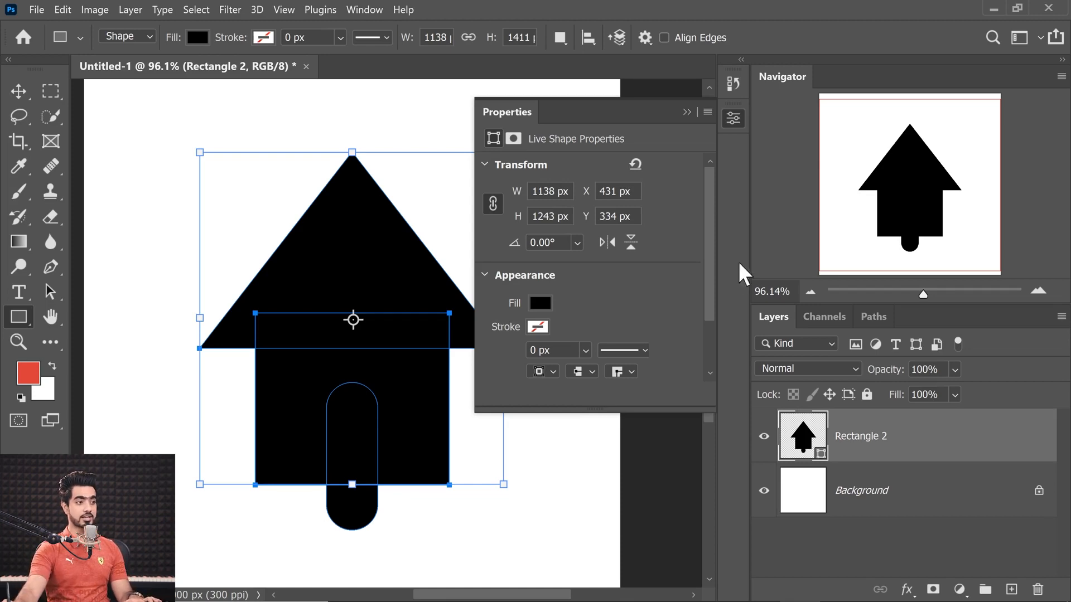
{"action": "left_click", "coordinate": [559, 37]}
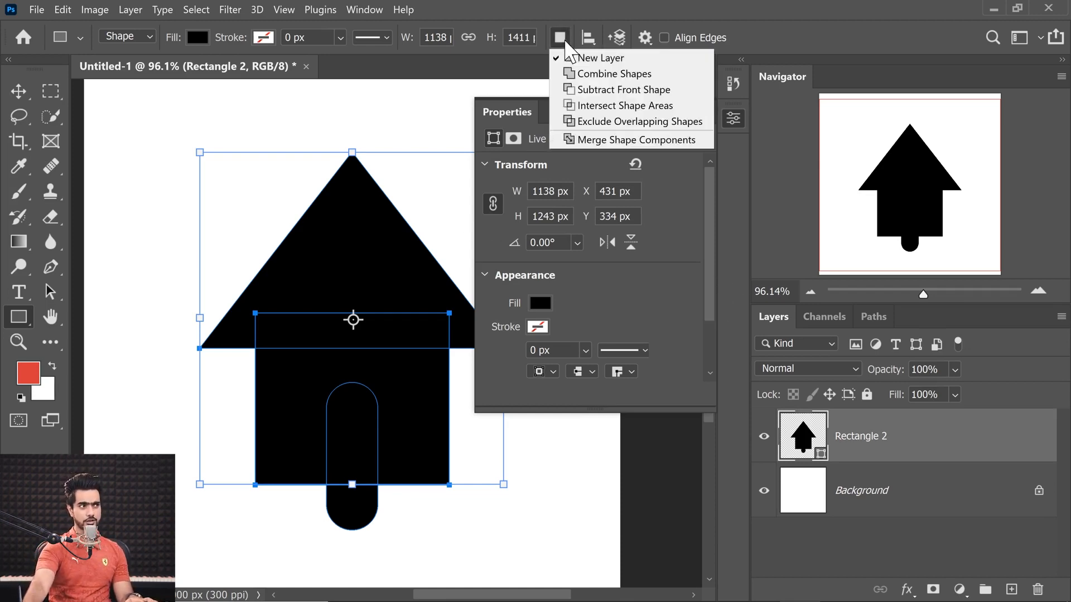
{"action": "left_click", "coordinate": [597, 141]}
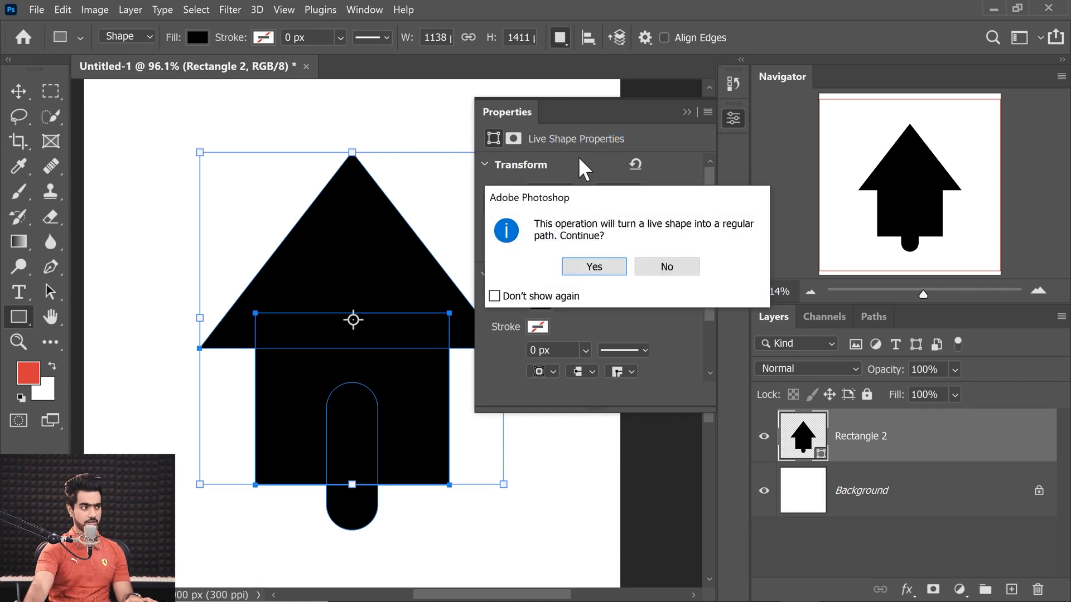
{"action": "left_click", "coordinate": [592, 269]}
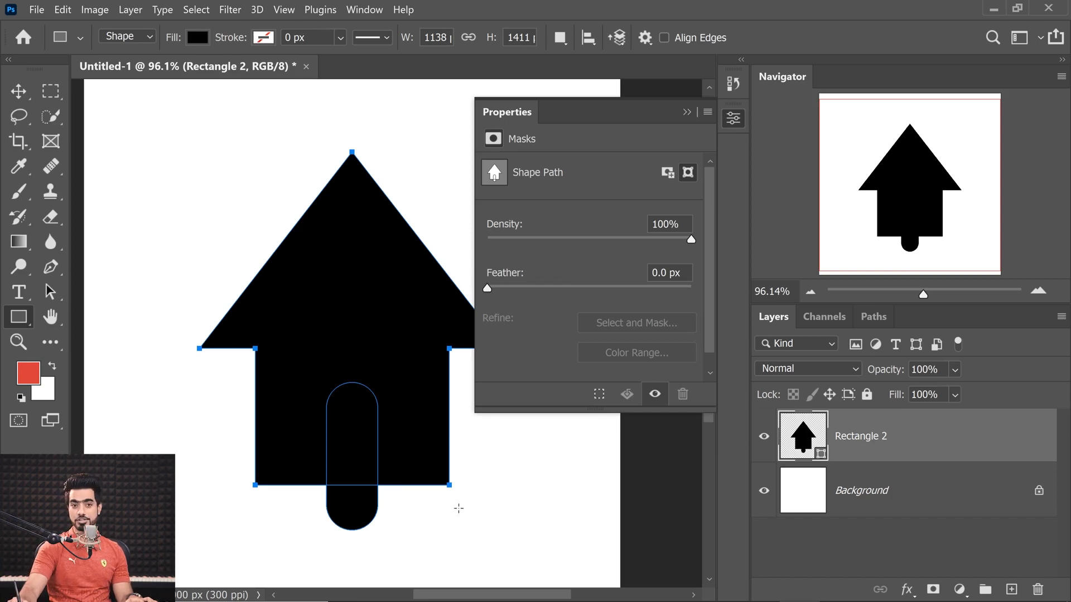
Subtract the rounded rectangle path from the house shape to cut out an arched doorway
{"action": "key", "text": "v"}
{"action": "left_click_drag", "start_coordinate": [374, 456], "coordinate": [395, 460]}
{"action": "left_click_drag", "start_coordinate": [395, 460], "coordinate": [375, 401]}
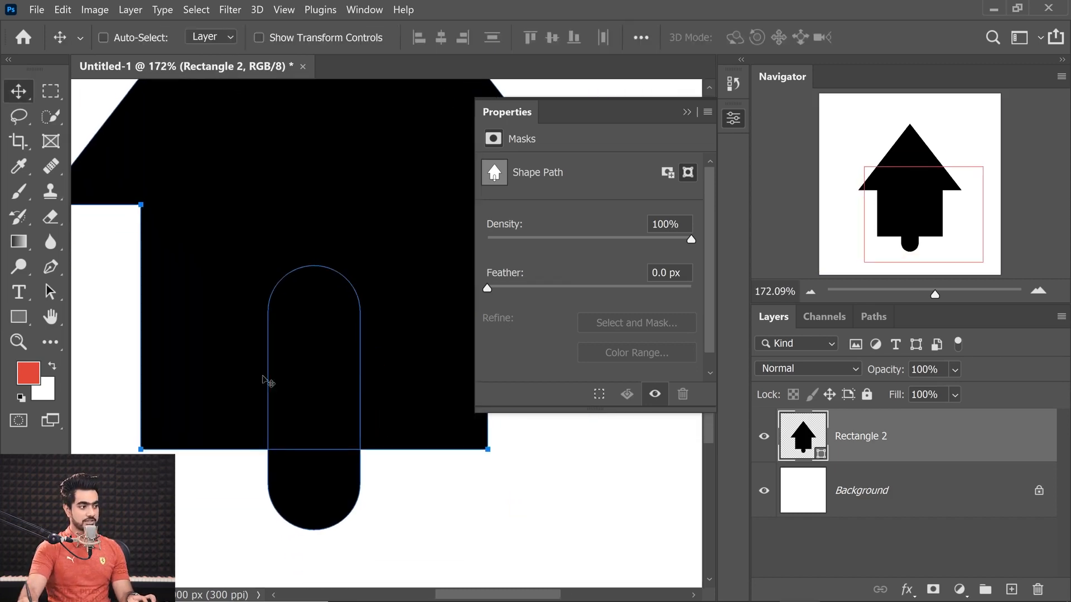
{"action": "left_click", "coordinate": [18, 317]}
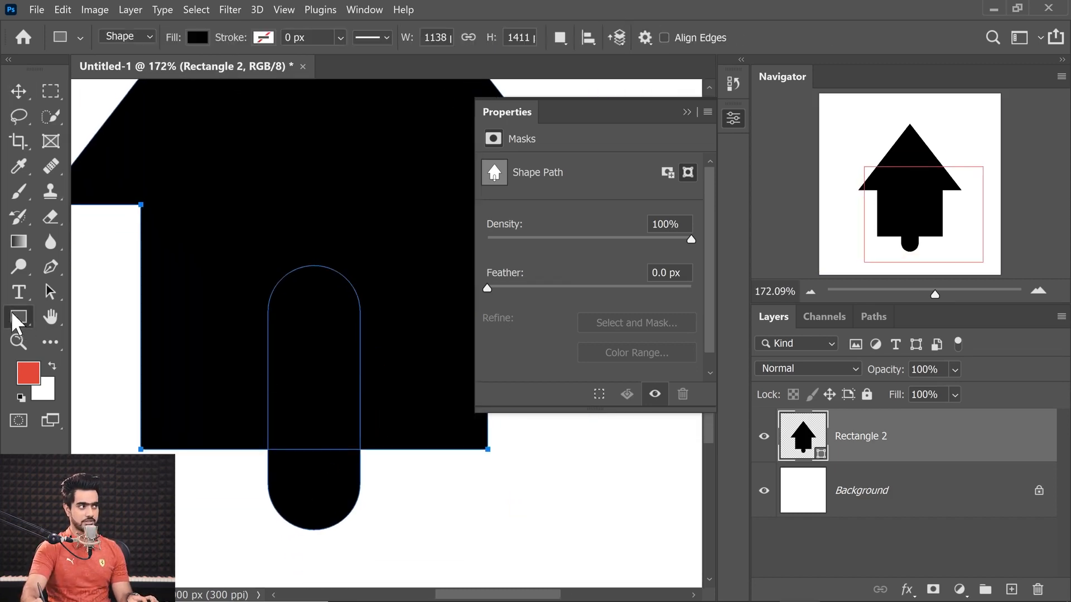
{"action": "left_click", "coordinate": [318, 496]}
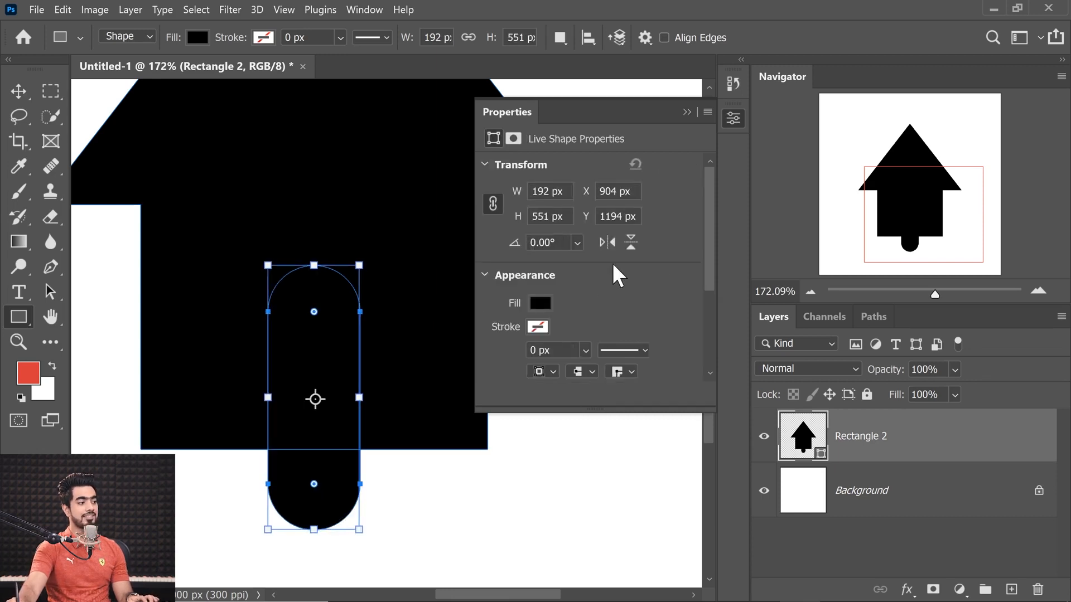
{"action": "left_click_drag", "start_coordinate": [704, 274], "coordinate": [695, 365]}
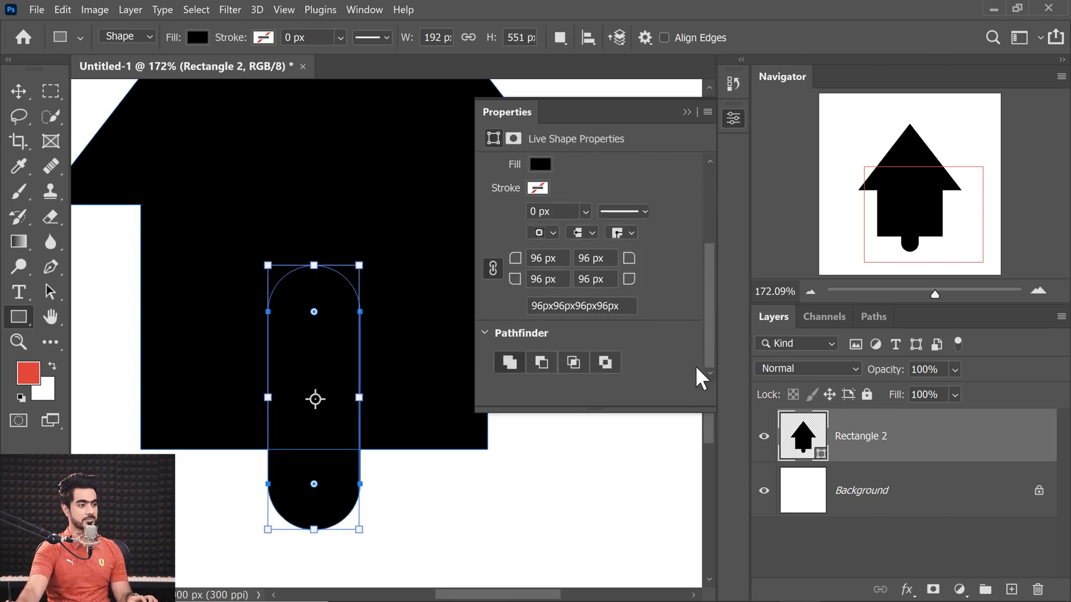
{"action": "left_click", "coordinate": [541, 362]}
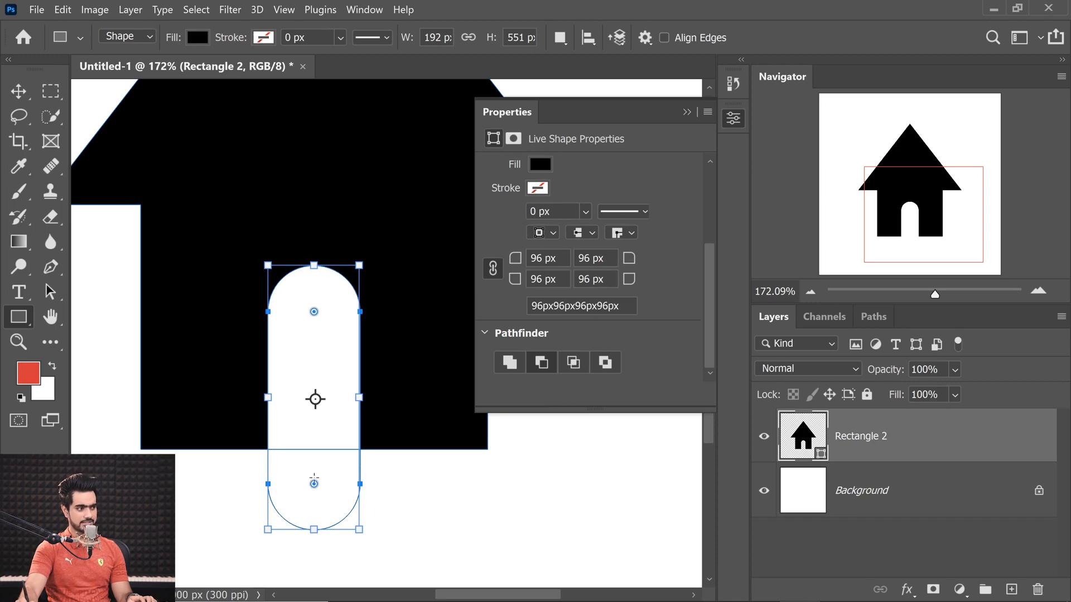
{"action": "left_click_drag", "start_coordinate": [314, 311], "coordinate": [312, 396]}
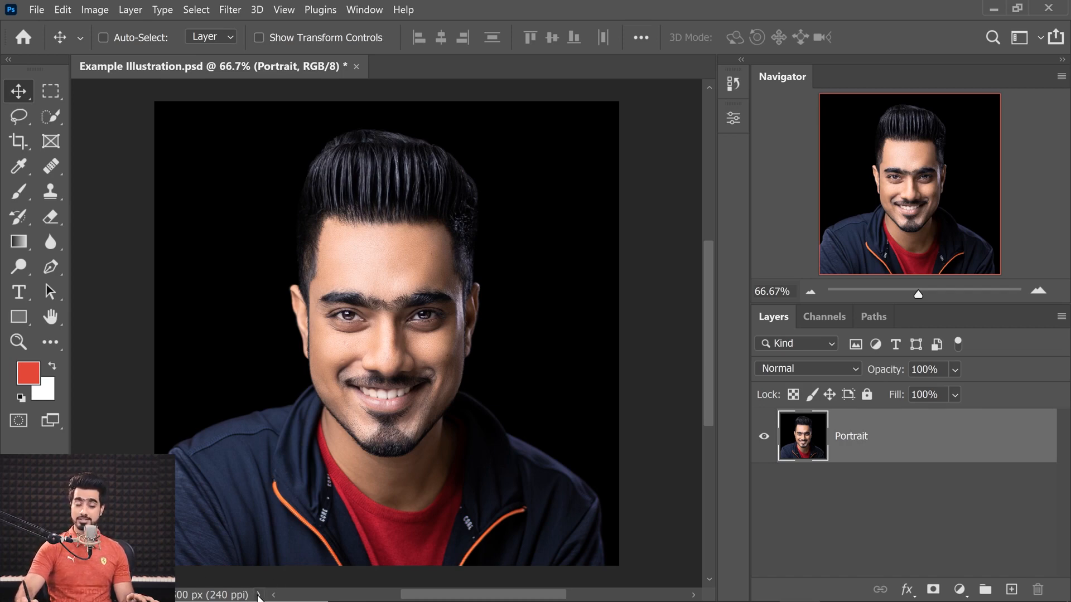
Show the document dimensions of Example Illustration.psd in the status information and fit the portrait in view
{"action": "left_click", "coordinate": [258, 595]}
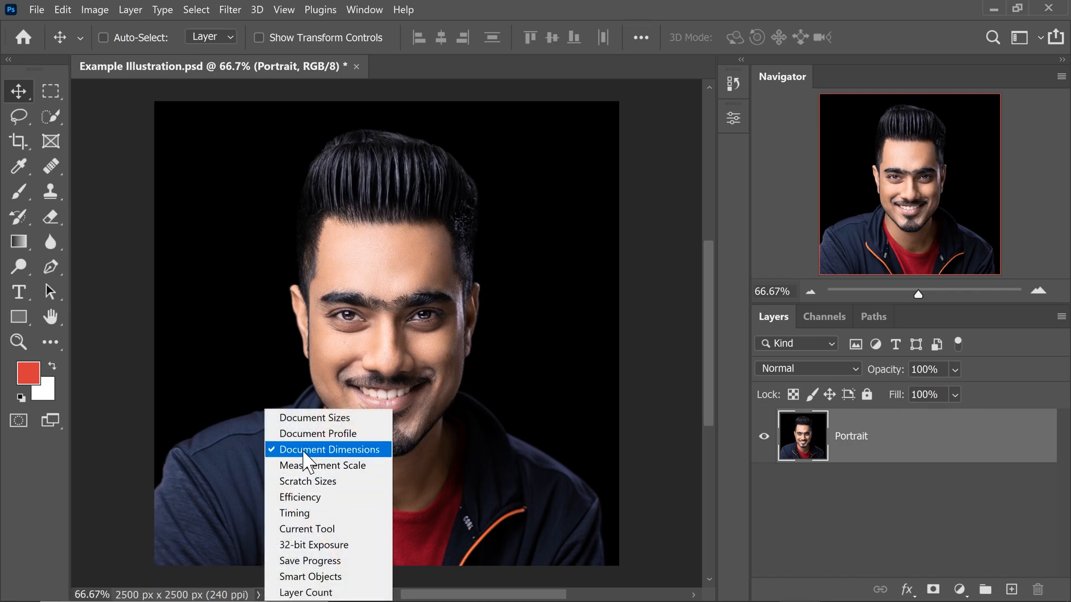
{"action": "left_click", "coordinate": [310, 451]}
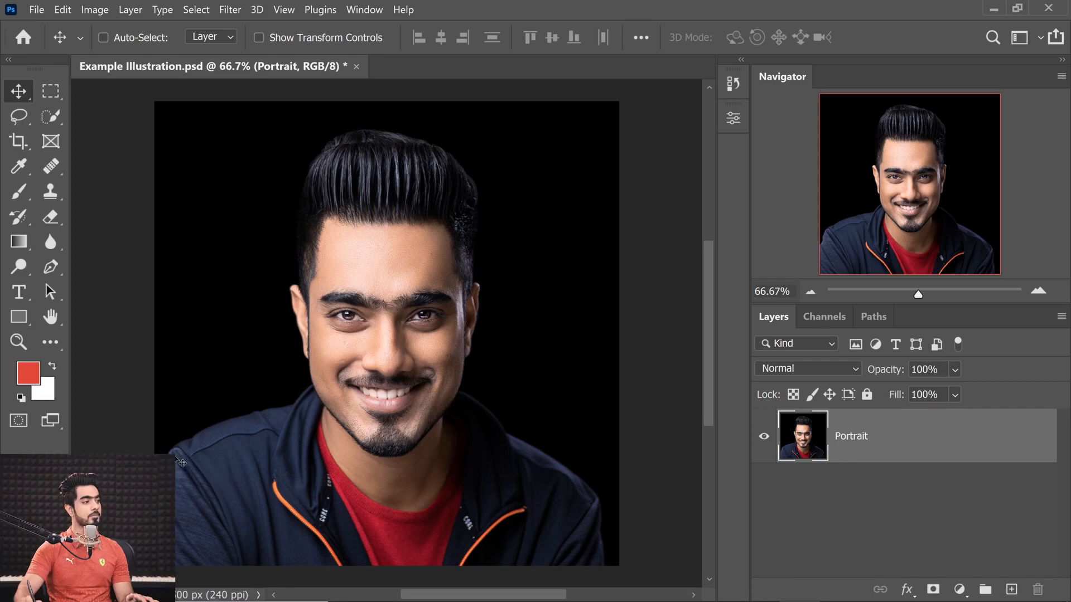
{"action": "key", "text": "ctrl+0"}
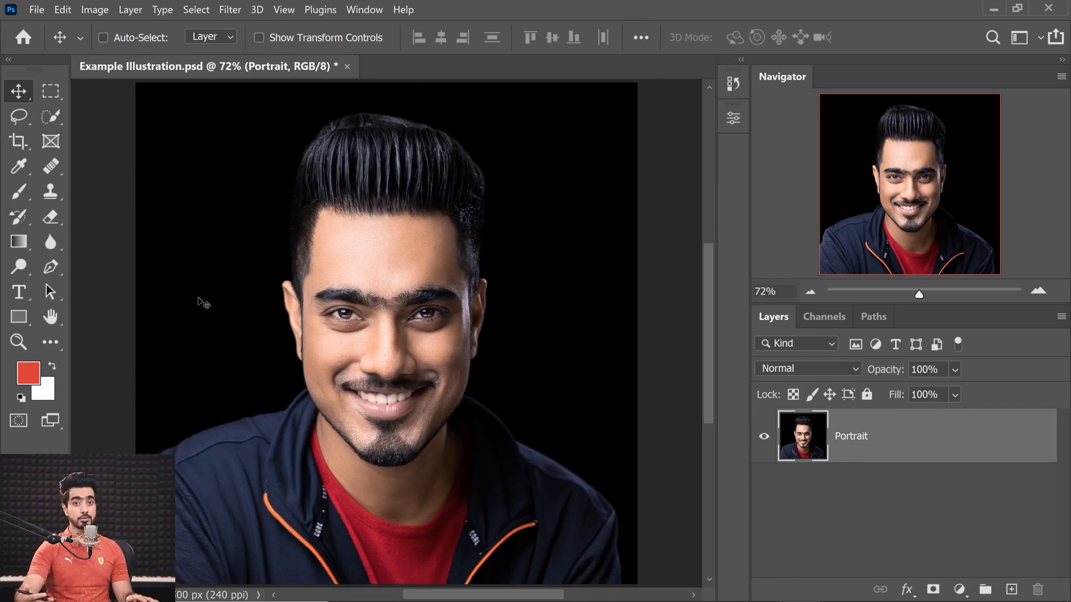
Create a 2500 × 2500 px ellipse shape with the Ellipse tool, using the From Center option
{"action": "left_click", "coordinate": [19, 316]}
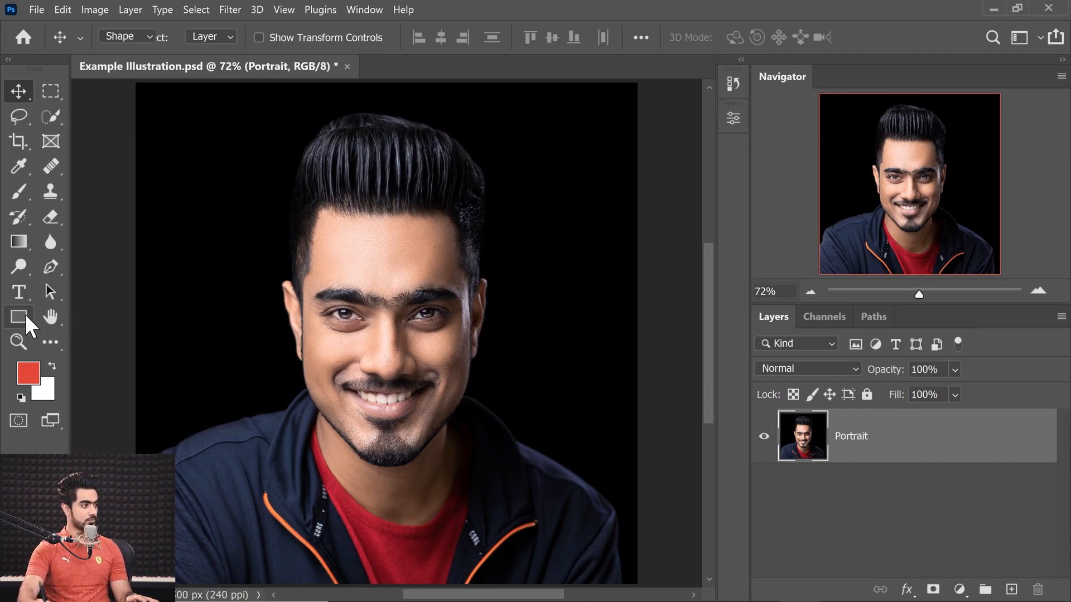
{"action": "left_click", "coordinate": [96, 351]}
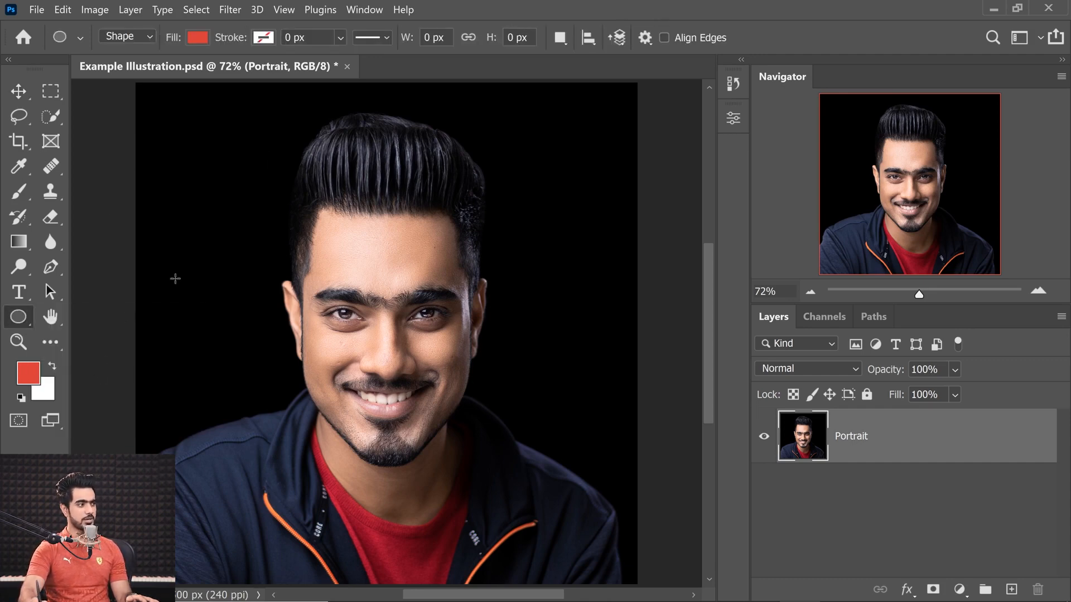
{"action": "left_click_drag", "start_coordinate": [239, 255], "coordinate": [421, 453]}
{"action": "key", "text": "ctrl+z"}
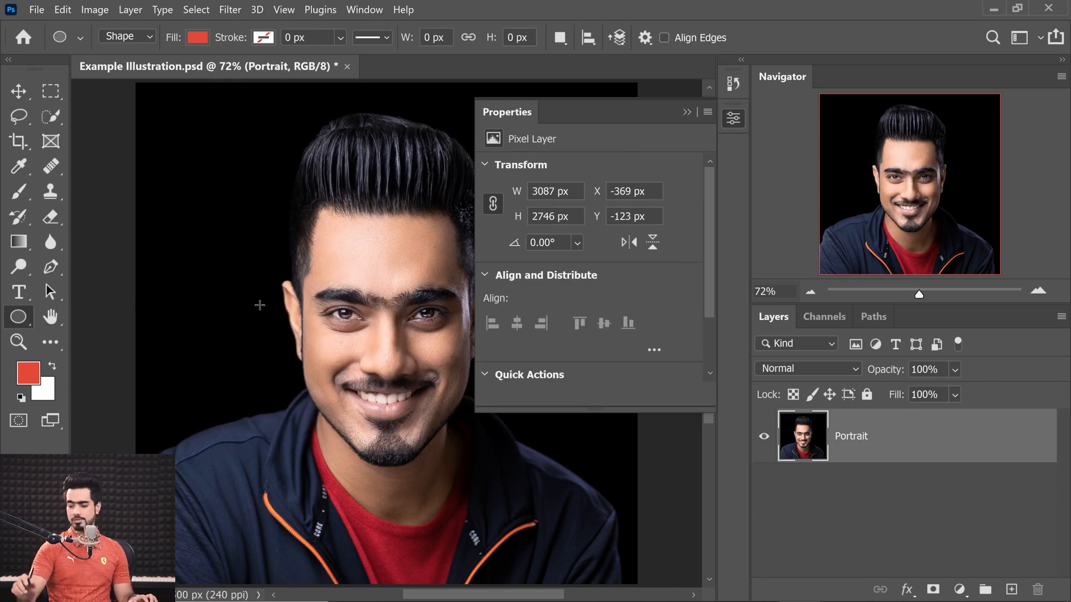
{"action": "left_click", "coordinate": [261, 301]}
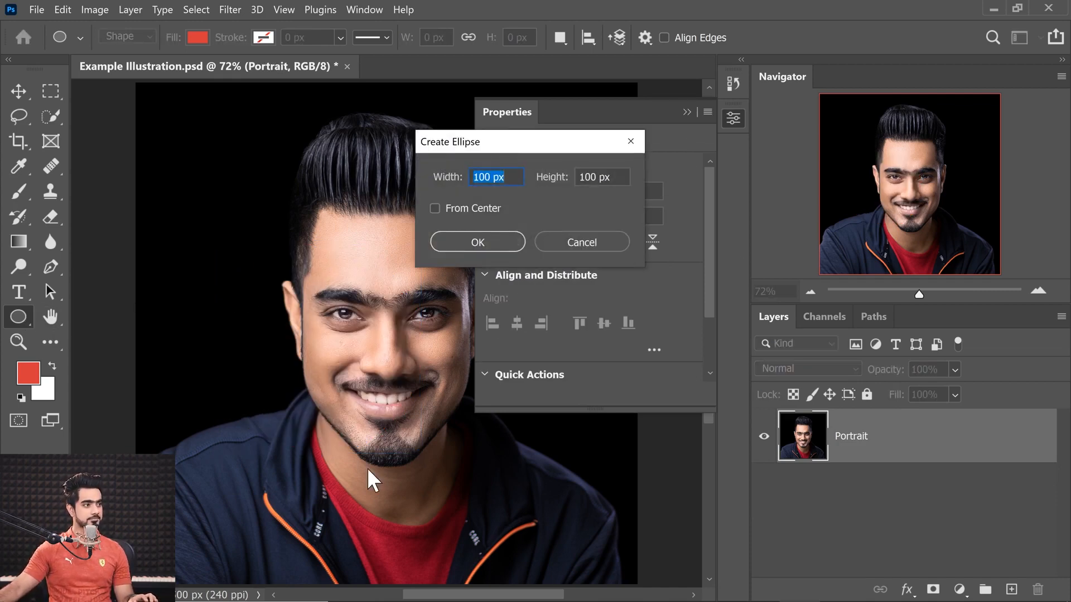
{"action": "left_click", "coordinate": [450, 209]}
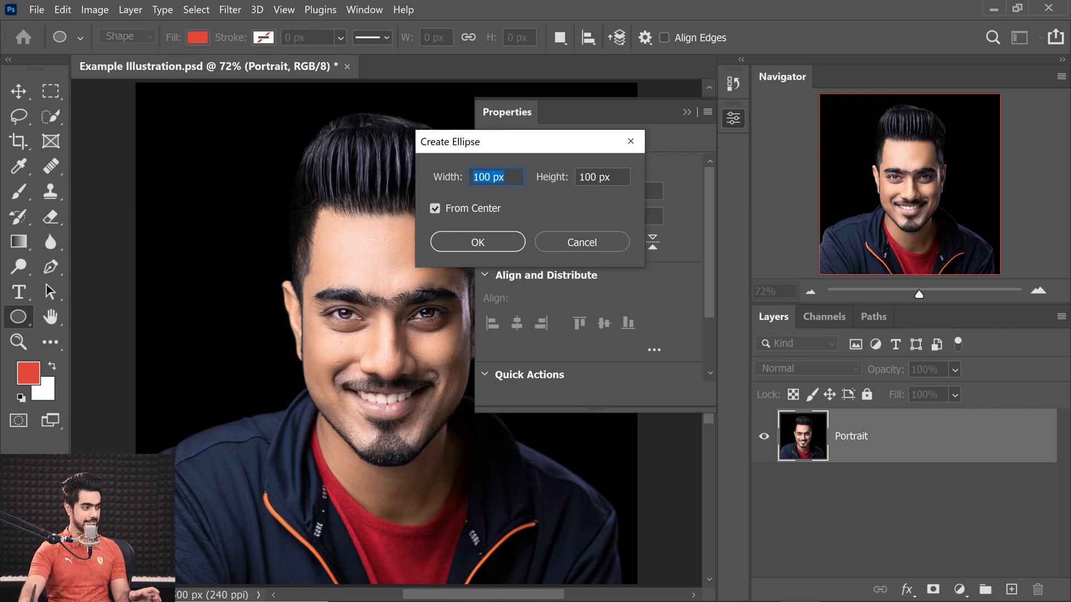
{"action": "type", "text": "2500"}
{"action": "key", "text": "Tab"}
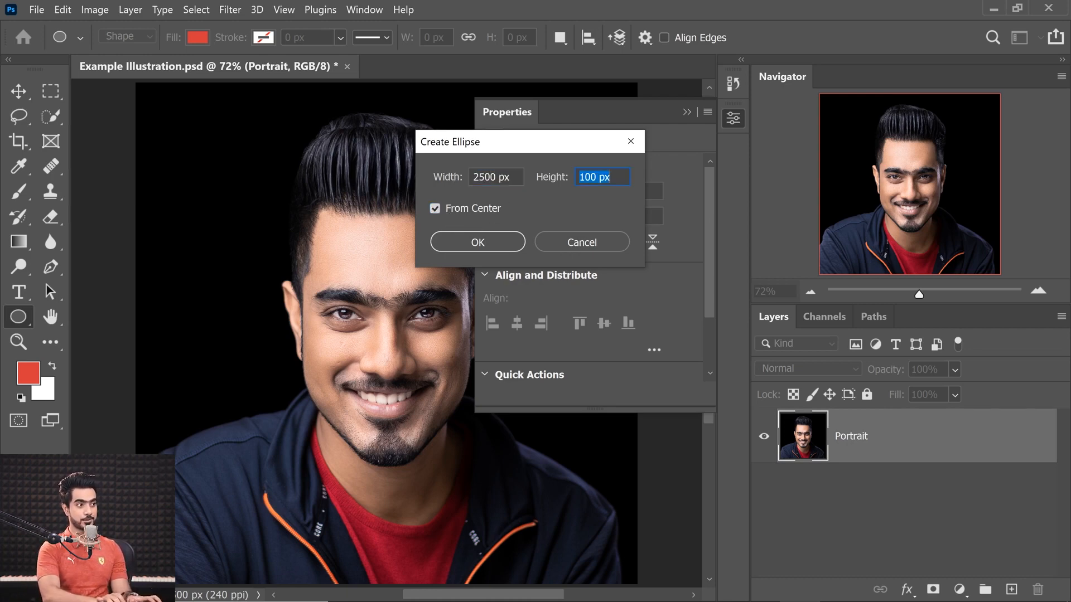
{"action": "type", "text": "2500"}
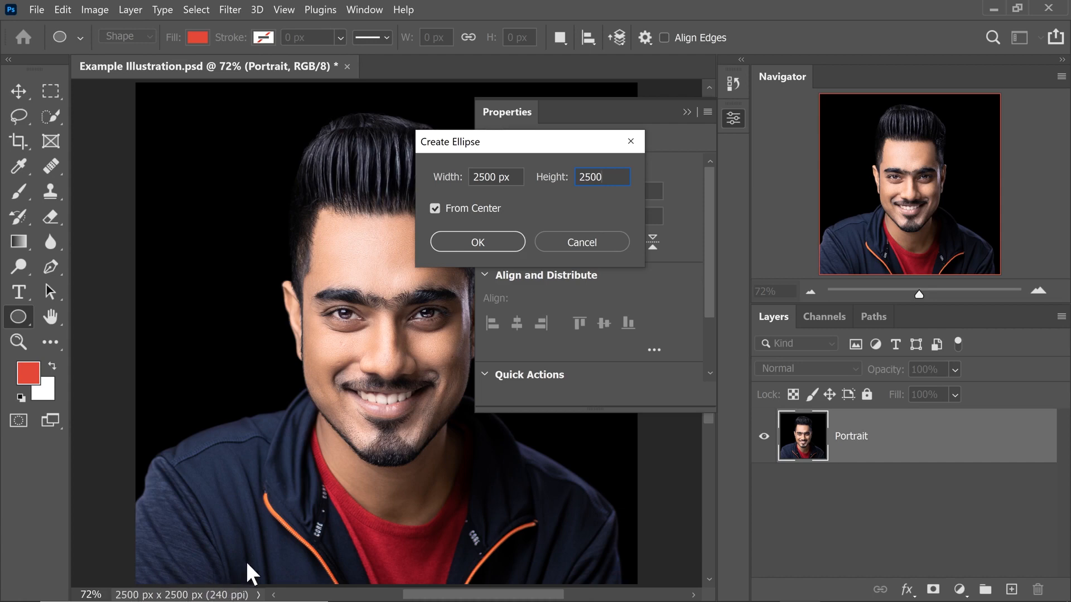
{"action": "left_click", "coordinate": [483, 244]}
{"action": "left_click", "coordinate": [689, 114]}
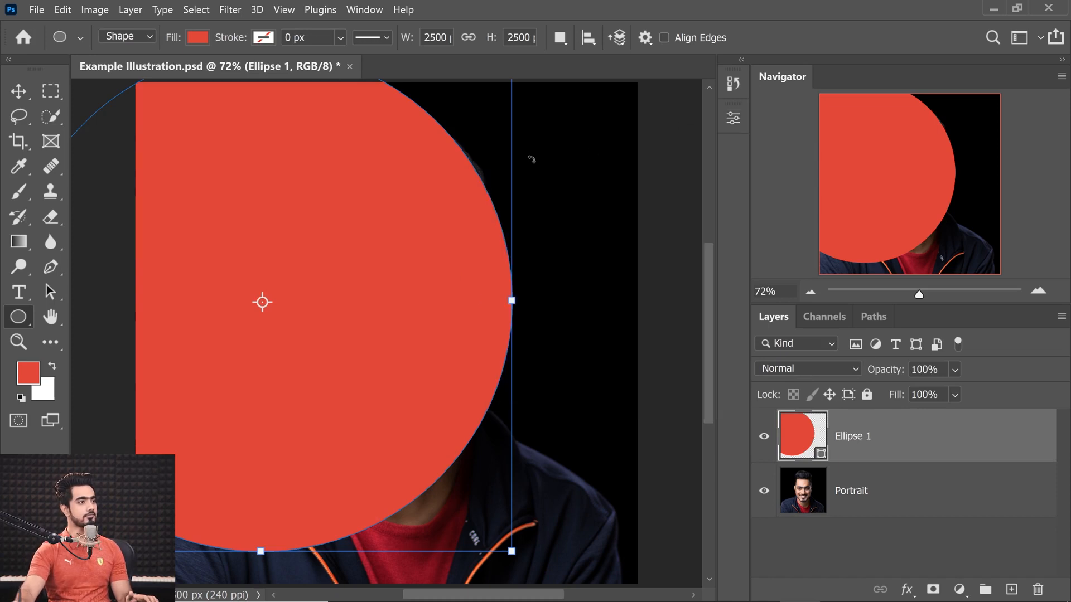
Move the red circle so it is centered on the canvas and touches all four edges
{"action": "left_click", "coordinate": [18, 91]}
{"action": "left_click_drag", "start_coordinate": [335, 203], "coordinate": [437, 225]}
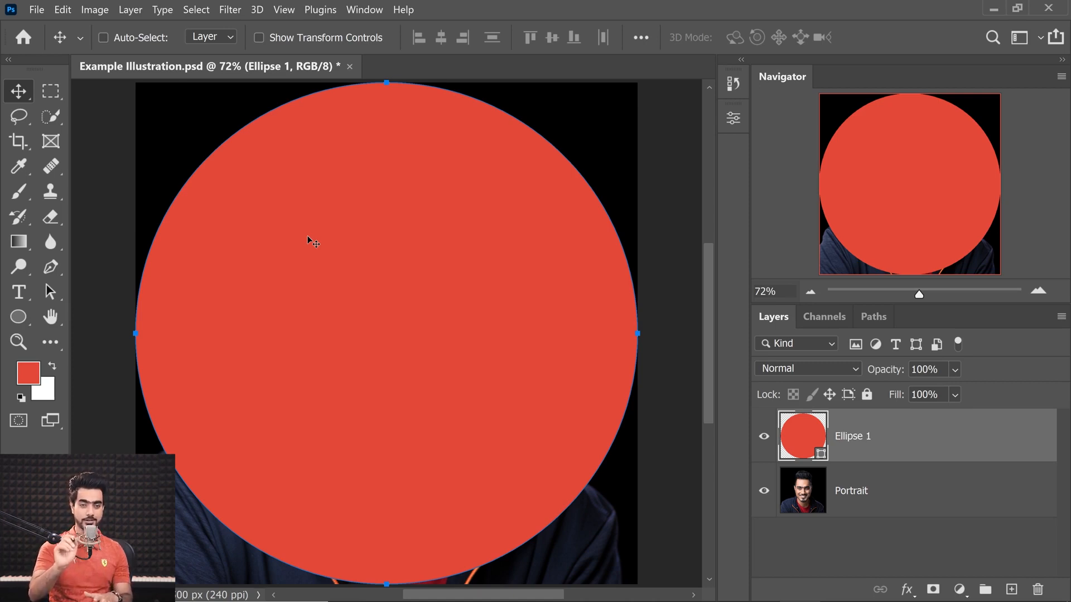
{"action": "left_click_drag", "start_coordinate": [336, 257], "coordinate": [377, 250]}
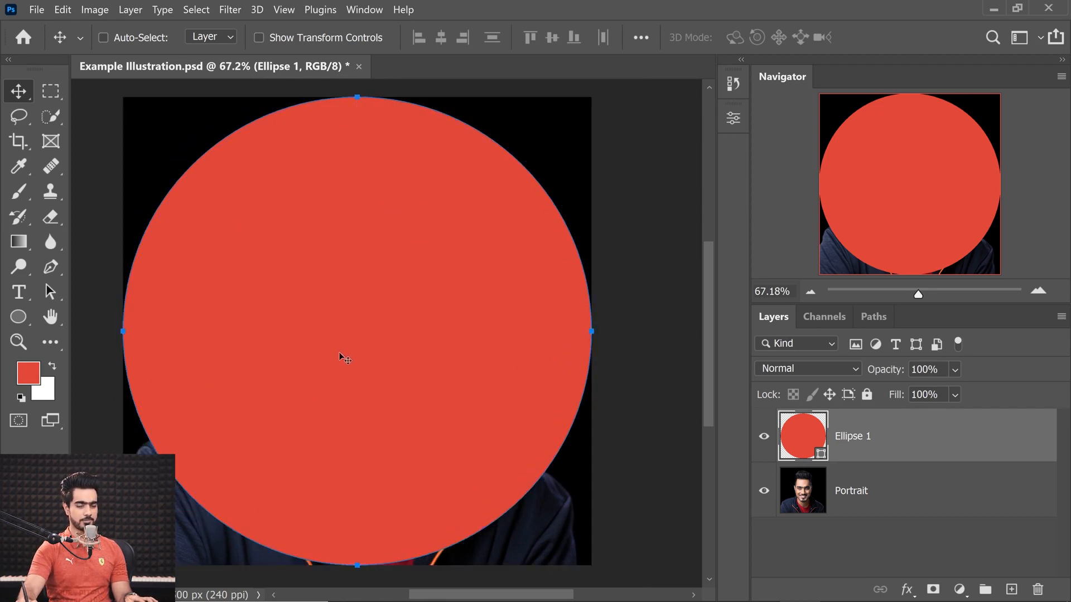
Place the Ellipse 1 layer below Portrait and clip the Portrait layer to the circle
{"action": "left_click_drag", "start_coordinate": [882, 368], "coordinate": [863, 369]}
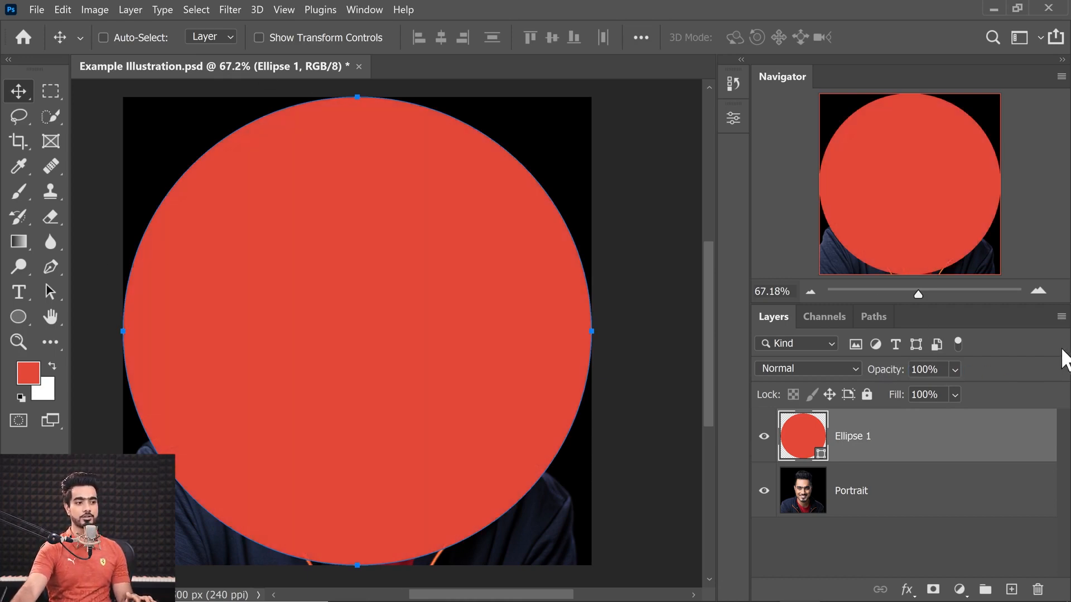
{"action": "left_click_drag", "start_coordinate": [954, 369], "coordinate": [1062, 357]}
{"action": "left_click", "coordinate": [1007, 492]}
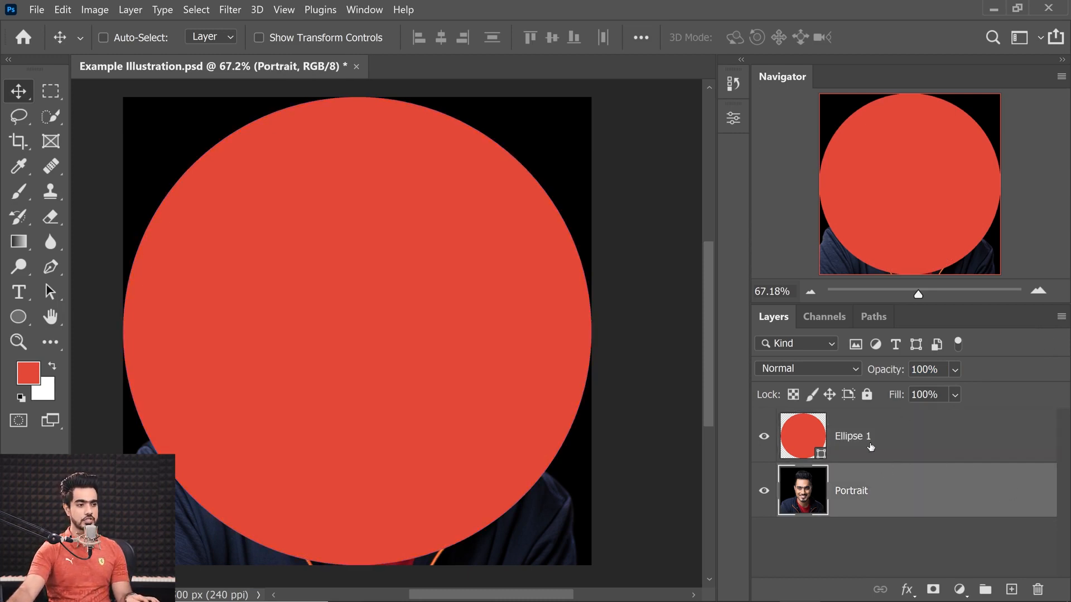
{"action": "left_click_drag", "start_coordinate": [871, 446], "coordinate": [856, 567]}
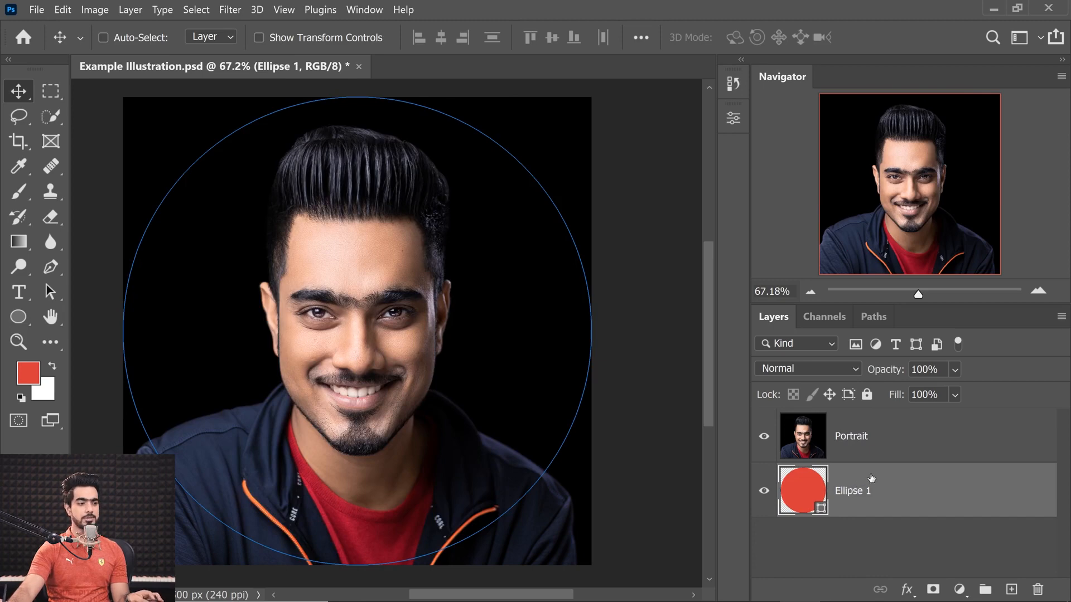
{"action": "left_click", "coordinate": [881, 461]}
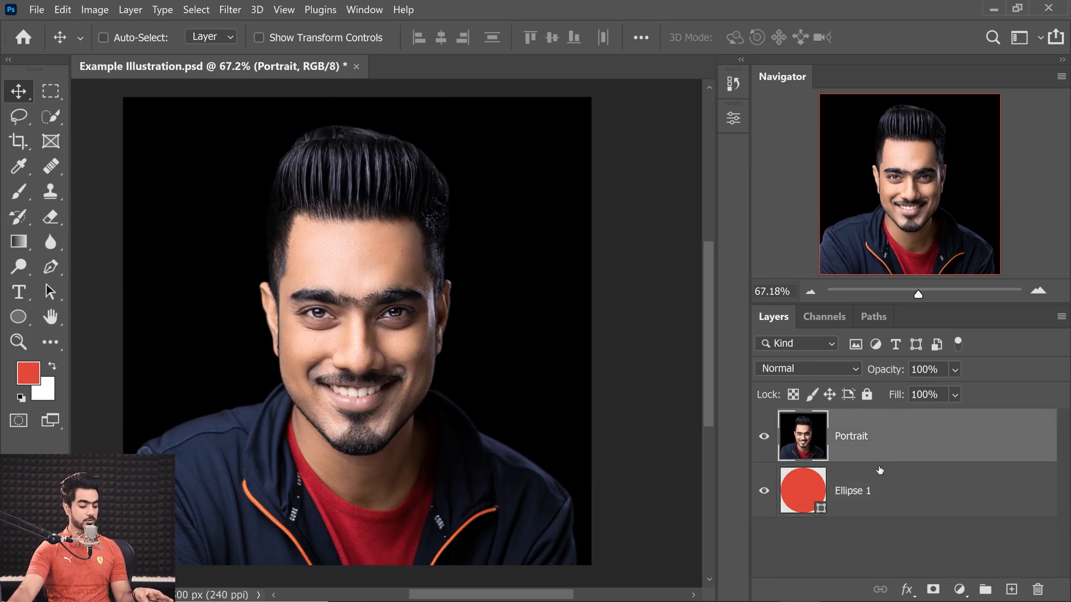
{"action": "key", "text": "alt"}
{"action": "left_click", "coordinate": [888, 460], "text": "alt"}
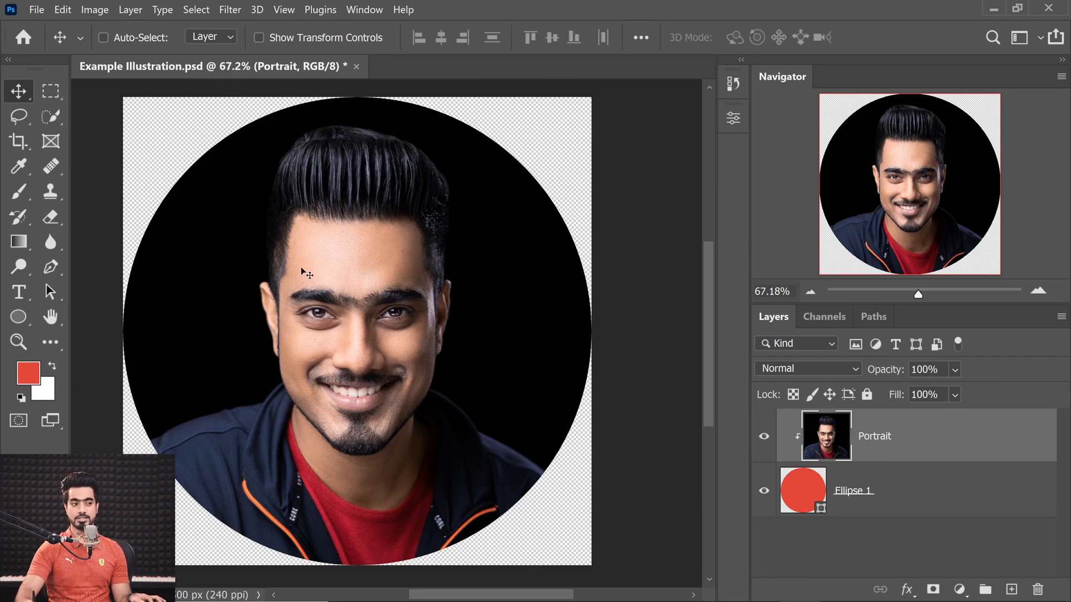
Add a black Solid Color fill layer and place it beneath the Ellipse 1 layer
{"action": "left_click", "coordinate": [935, 489]}
{"action": "left_click", "coordinate": [959, 590]}
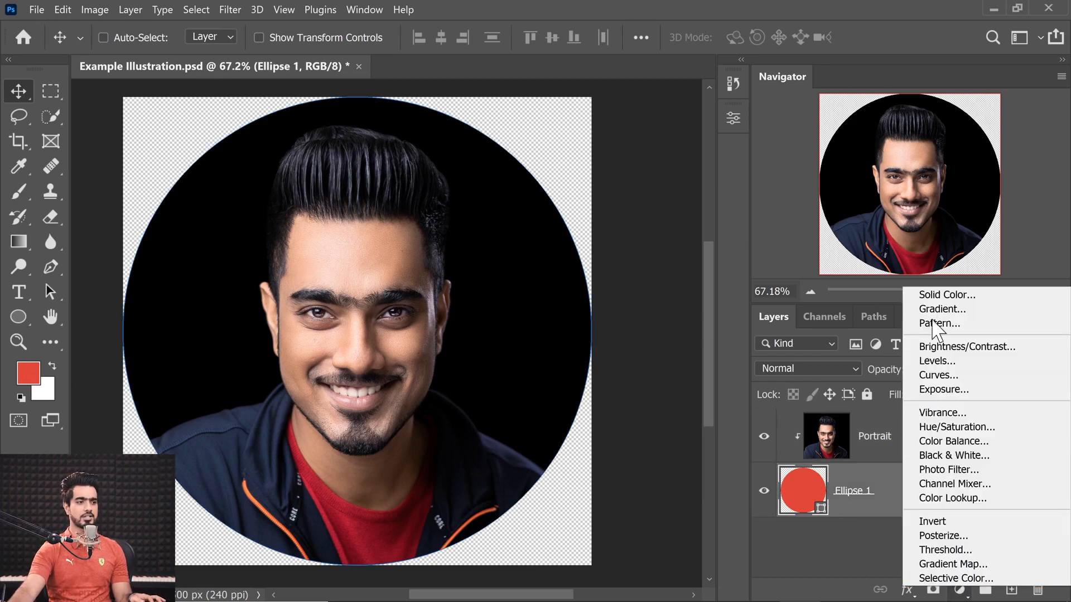
{"action": "left_click", "coordinate": [948, 289]}
{"action": "left_click_drag", "start_coordinate": [684, 357], "coordinate": [510, 559]}
{"action": "left_click", "coordinate": [905, 280]}
{"action": "left_click_drag", "start_coordinate": [803, 490], "coordinate": [797, 571]}
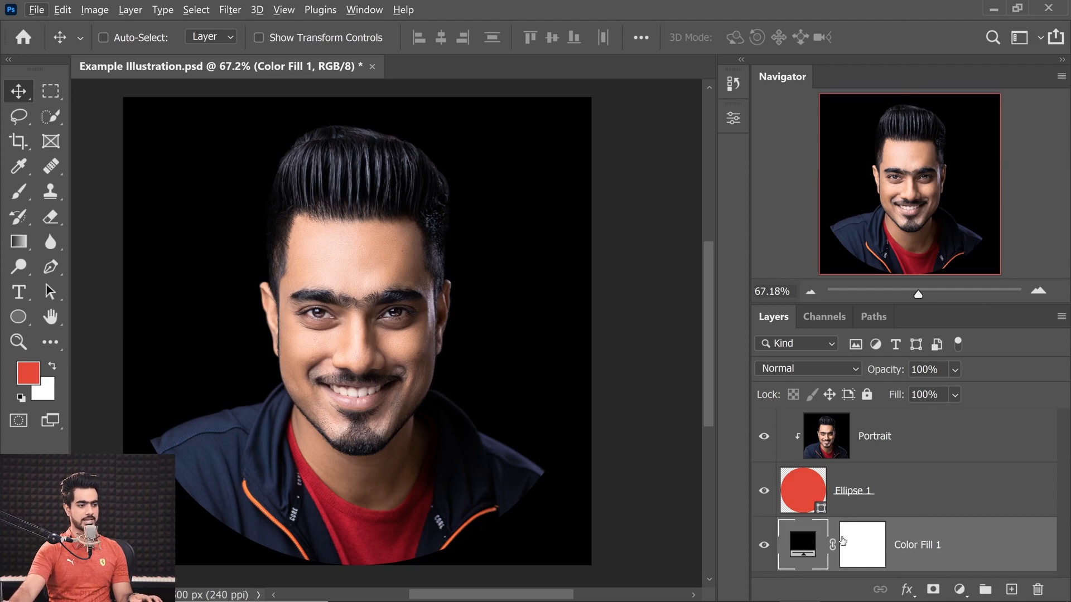
Change the background fill layer's color to dark grey #414141
{"action": "double_click", "coordinate": [803, 544]}
{"action": "left_click_drag", "start_coordinate": [576, 401], "coordinate": [550, 437]}
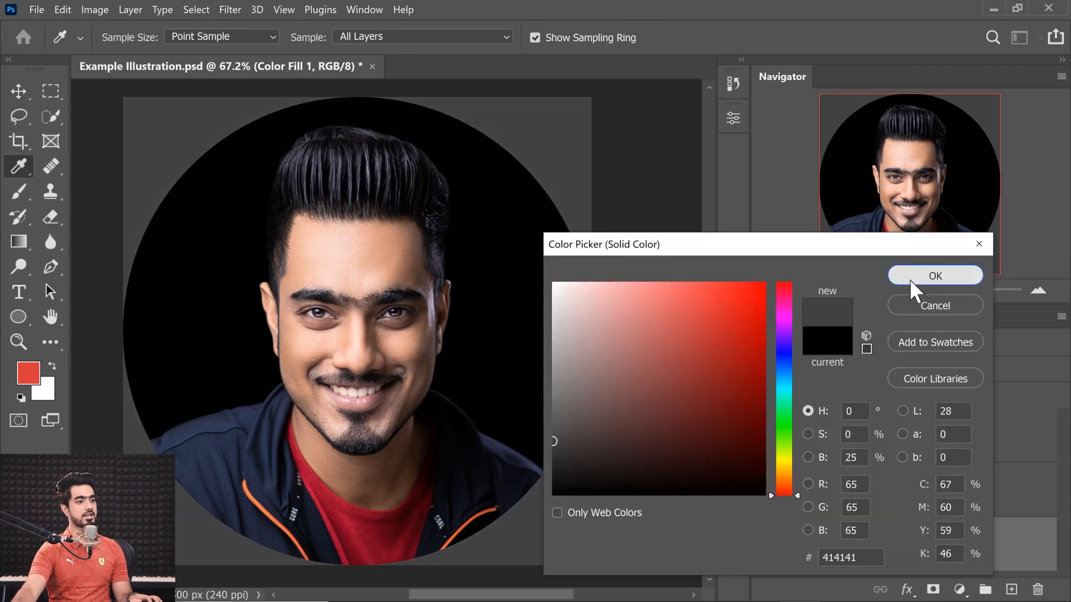
{"action": "left_click", "coordinate": [917, 275]}
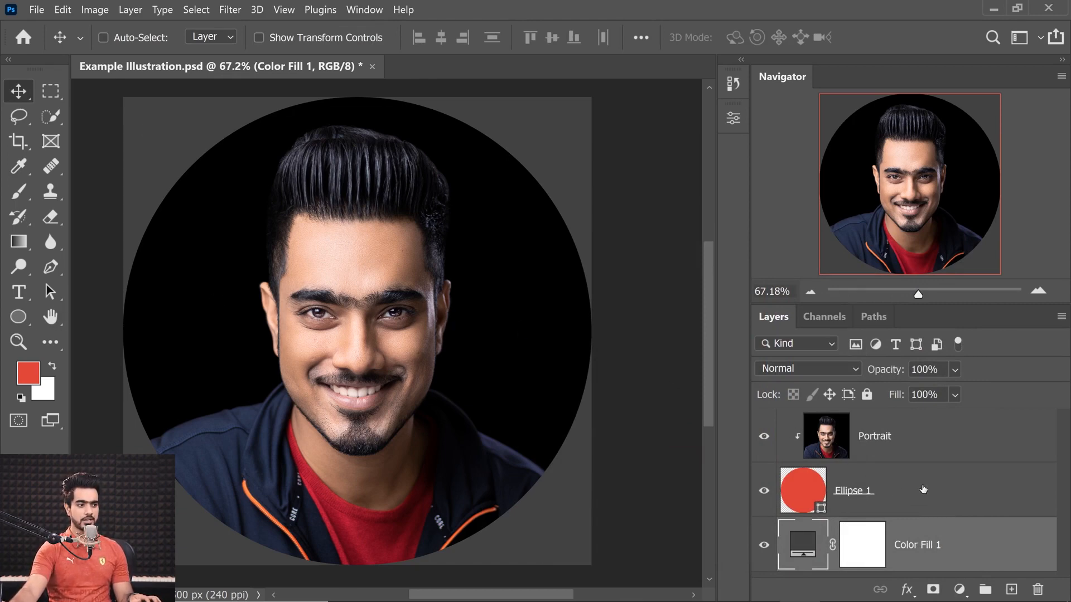
Duplicate the Ellipse 1 layer, move the copy above Portrait, and clip Portrait to the original ellipse again
{"action": "left_click", "coordinate": [923, 489]}
{"action": "left_click_drag", "start_coordinate": [968, 491], "coordinate": [1010, 588]}
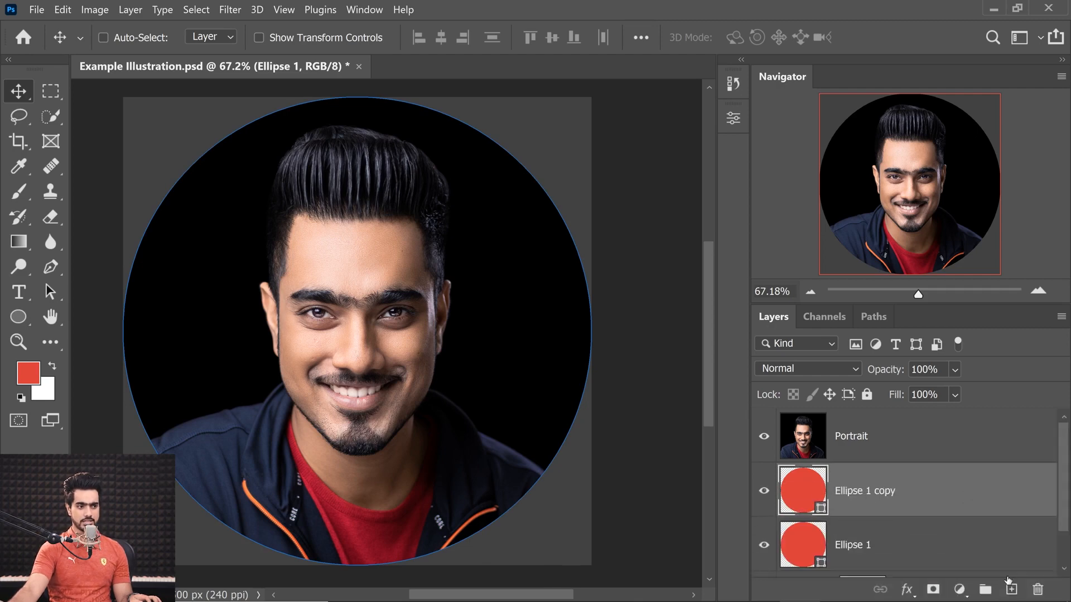
{"action": "left_click_drag", "start_coordinate": [906, 497], "coordinate": [879, 424]}
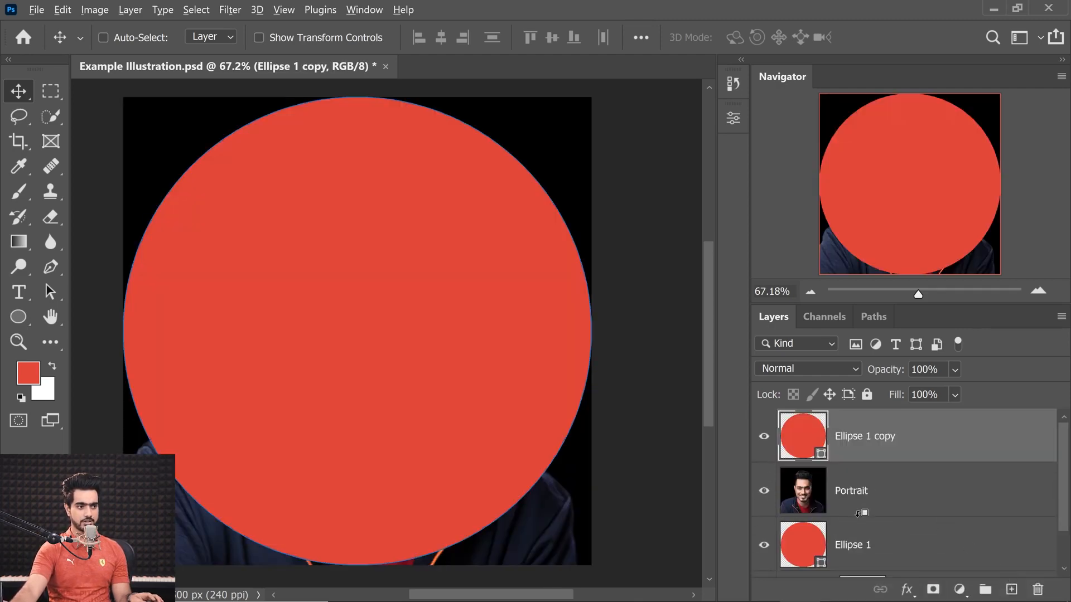
{"action": "left_click", "coordinate": [859, 512], "text": "alt"}
{"action": "left_click", "coordinate": [761, 439]}
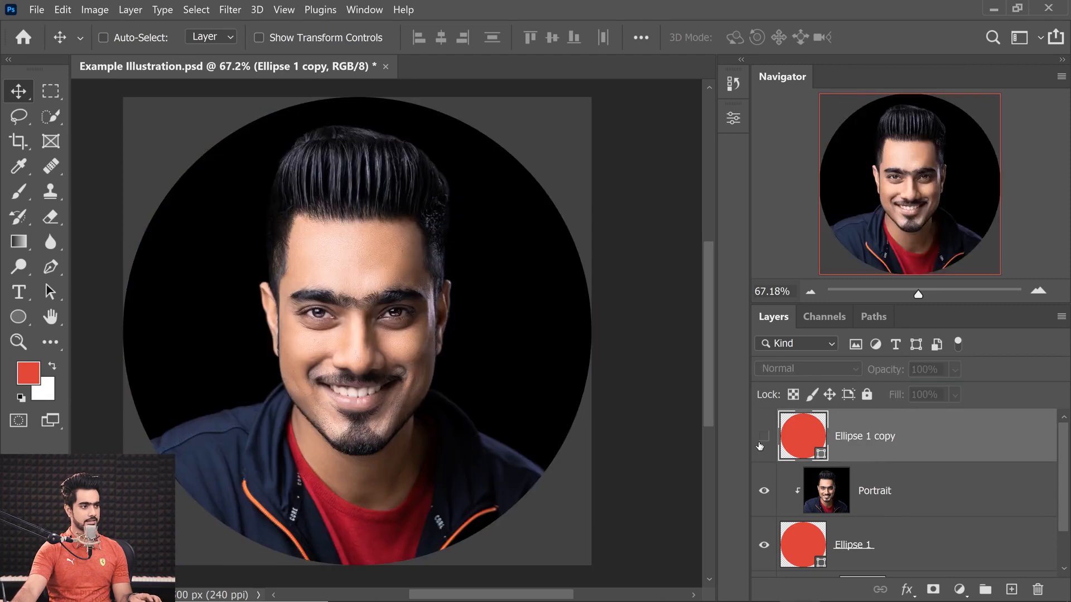
{"action": "left_click", "coordinate": [762, 441]}
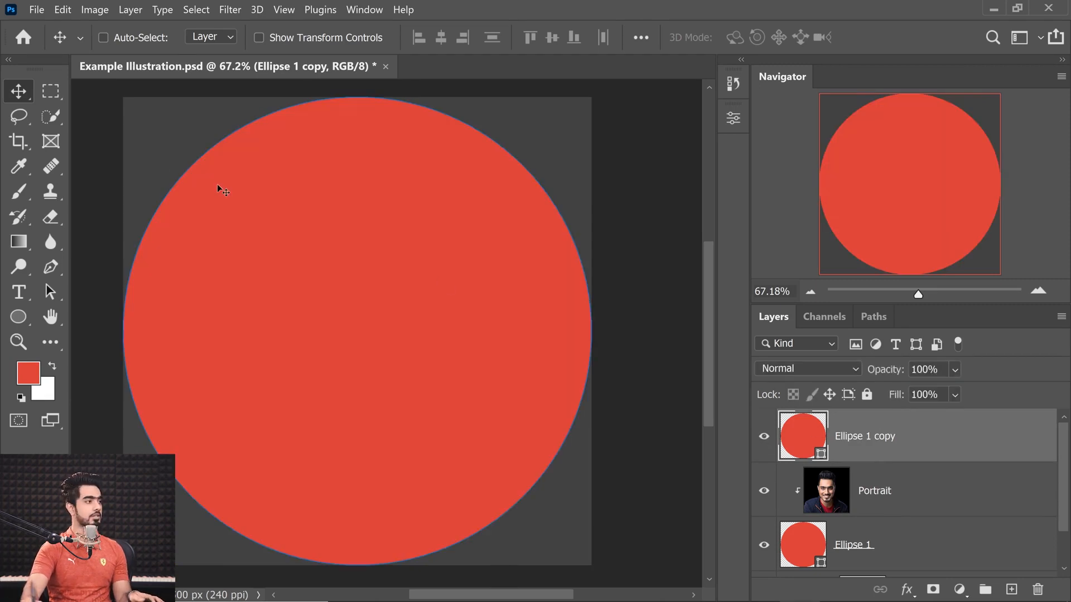
Remove the fill from the copied ellipse and give it a stroke of about 93 px
{"action": "left_click", "coordinate": [19, 316]}
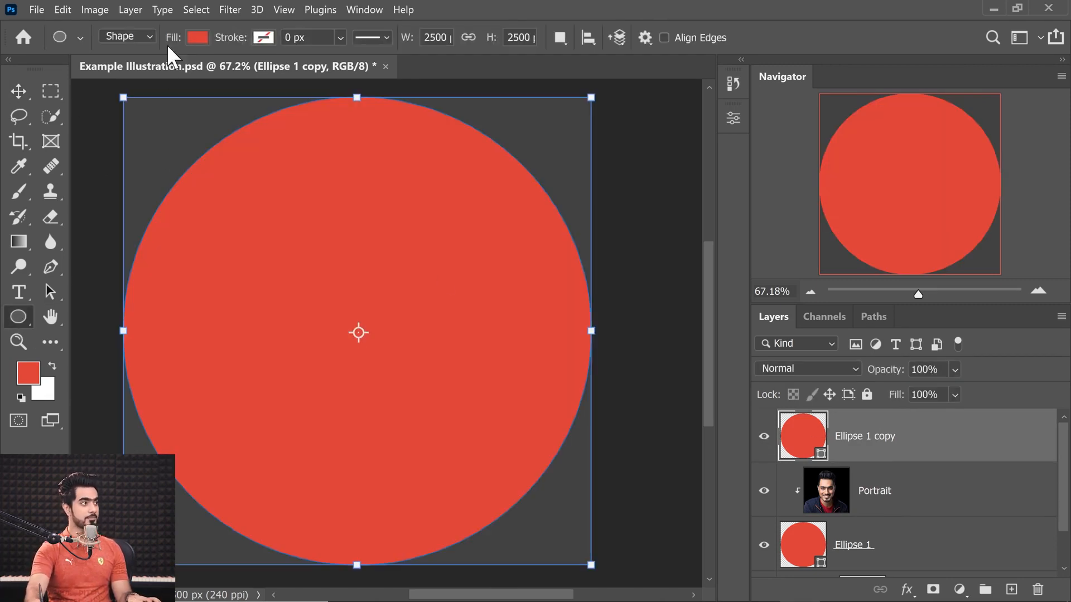
{"action": "left_click", "coordinate": [202, 37]}
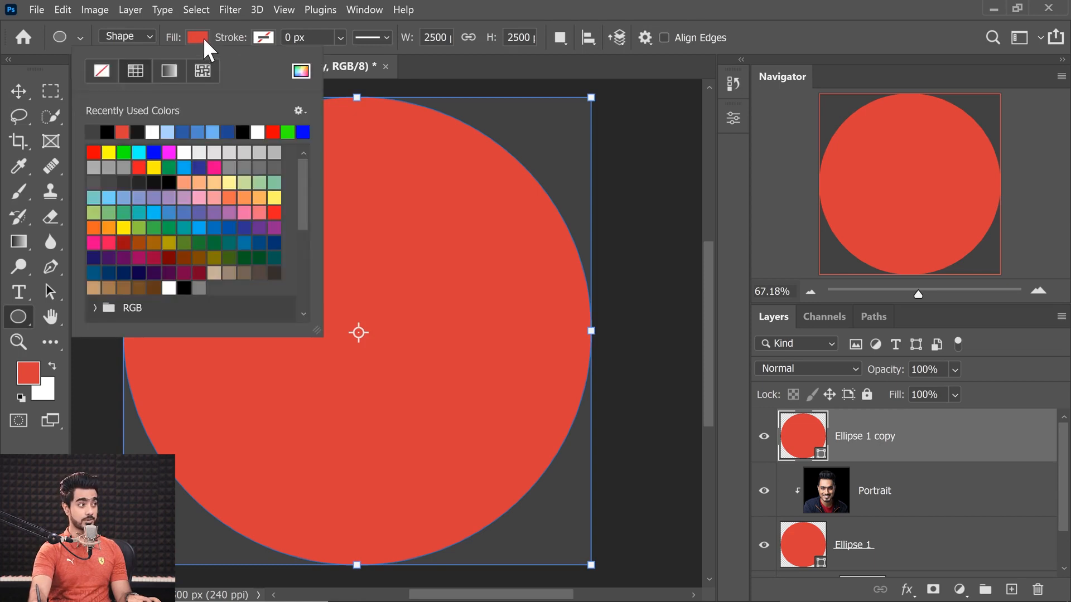
{"action": "left_click", "coordinate": [102, 73]}
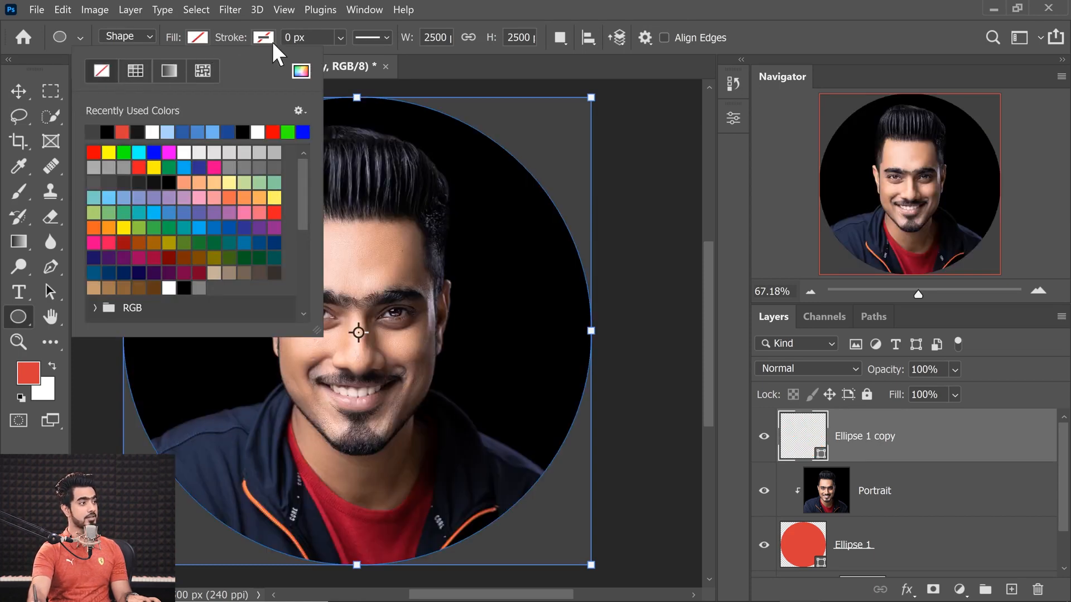
{"action": "left_click", "coordinate": [340, 38]}
{"action": "left_click_drag", "start_coordinate": [344, 59], "coordinate": [394, 59]}
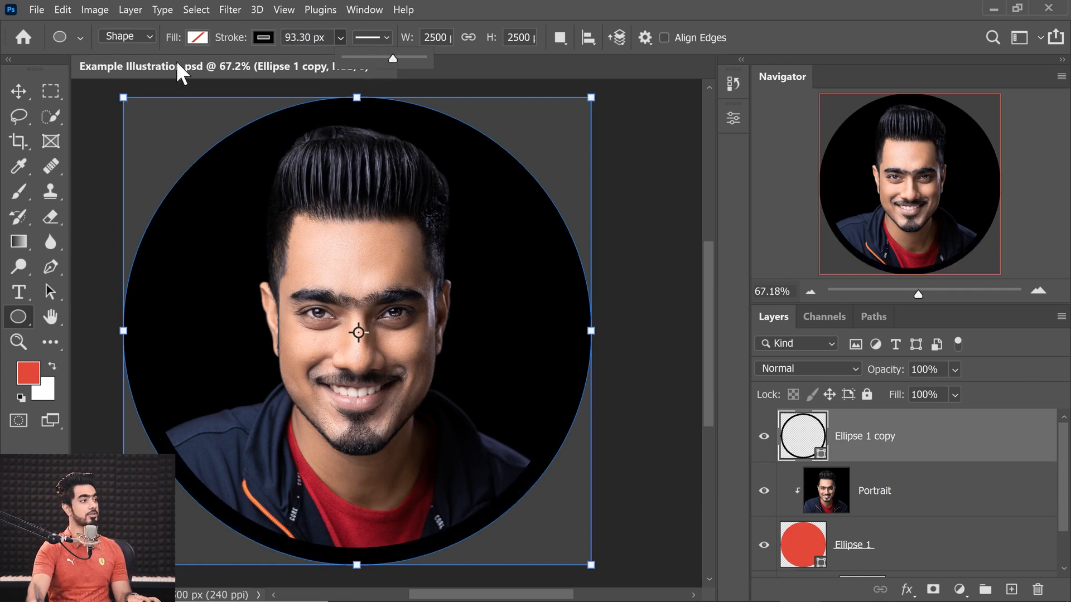
Color the ellipse's stroke by sampling the red shirt and brightening the sampled color to #c81d44
{"action": "left_click", "coordinate": [267, 38]}
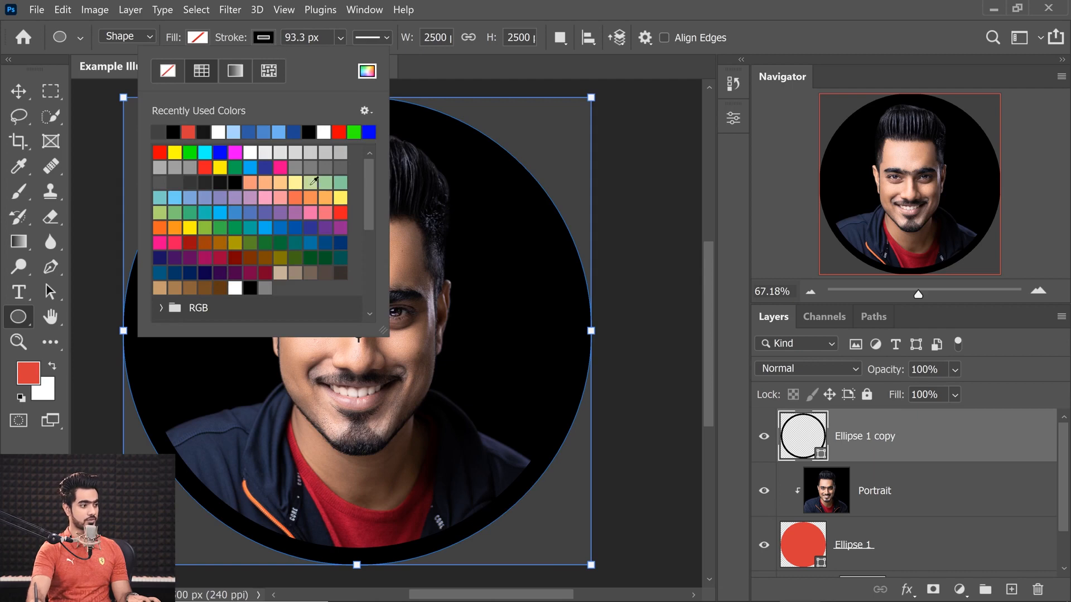
{"action": "left_click", "coordinate": [367, 71]}
{"action": "left_click", "coordinate": [379, 524]}
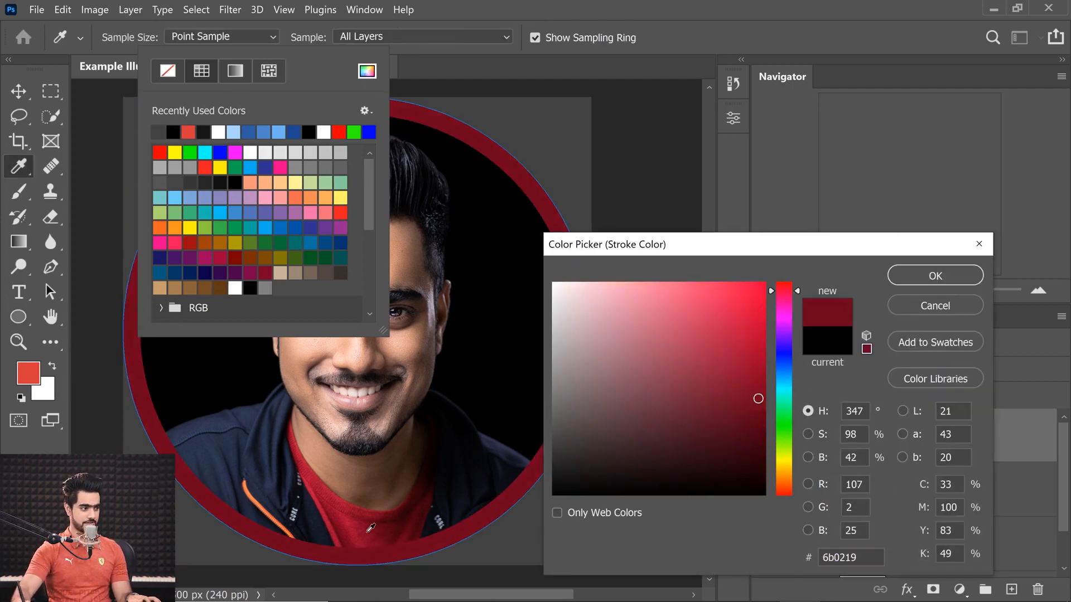
{"action": "left_click", "coordinate": [374, 532]}
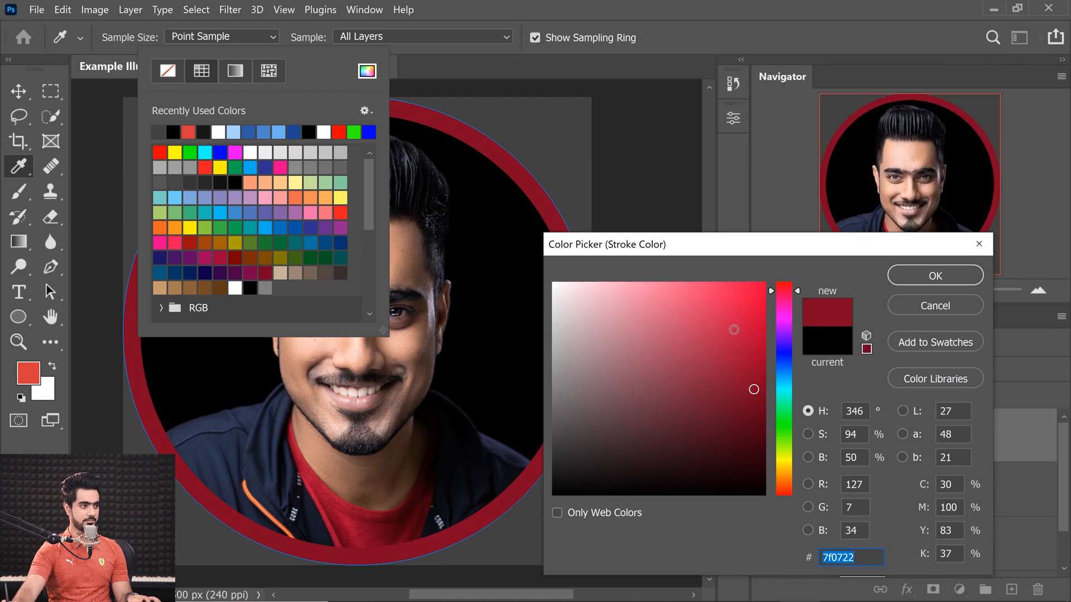
{"action": "left_click", "coordinate": [734, 330]}
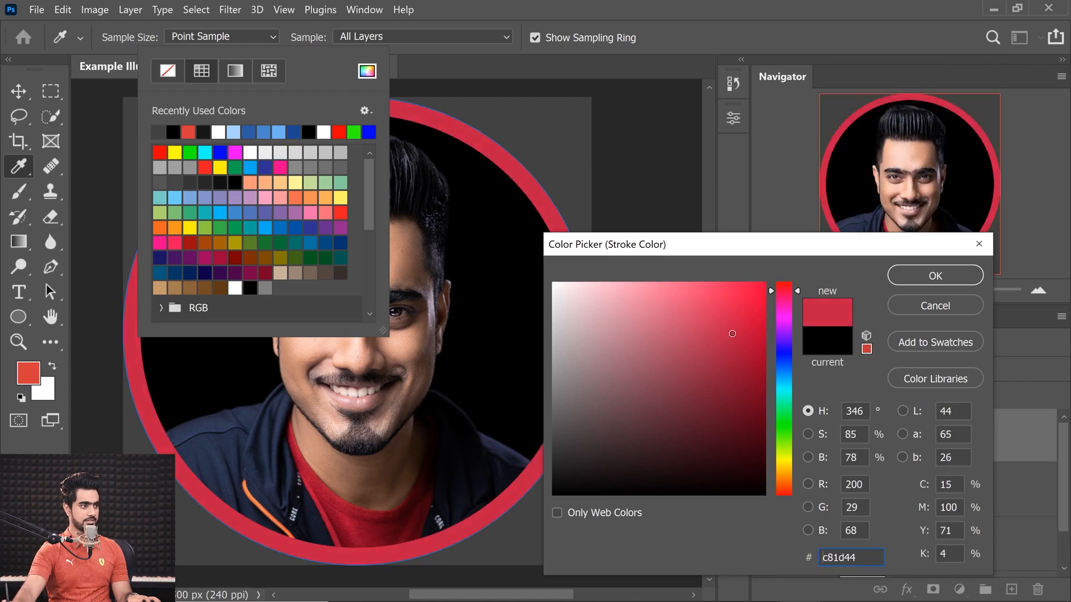
{"action": "left_click", "coordinate": [919, 278]}
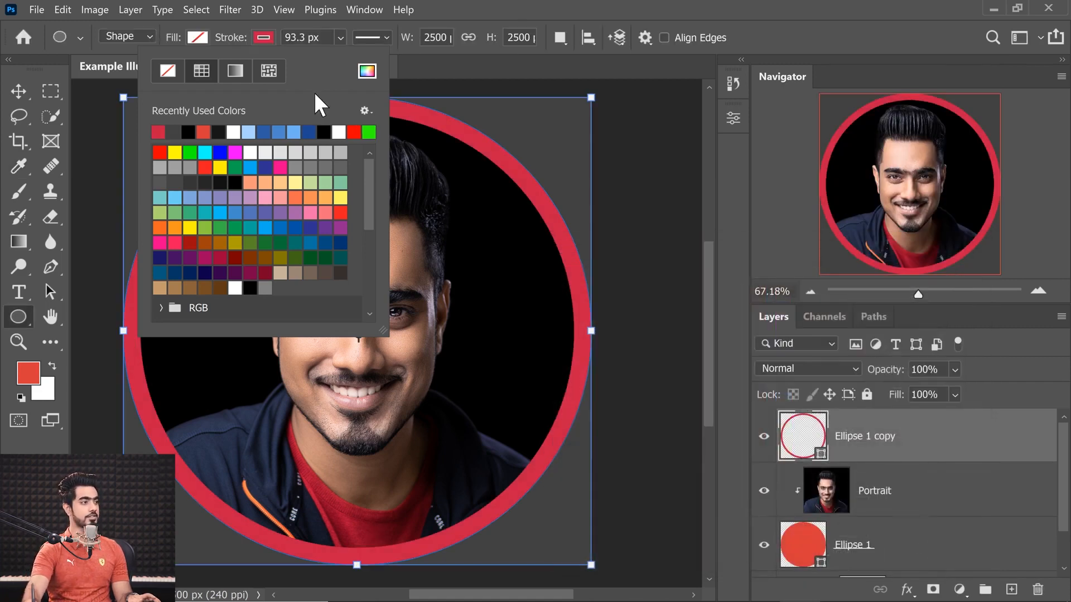
Set the red ring's stroke width to 90 px and switch to the Move tool
{"action": "left_click", "coordinate": [337, 38]}
{"action": "left_click", "coordinate": [338, 37]}
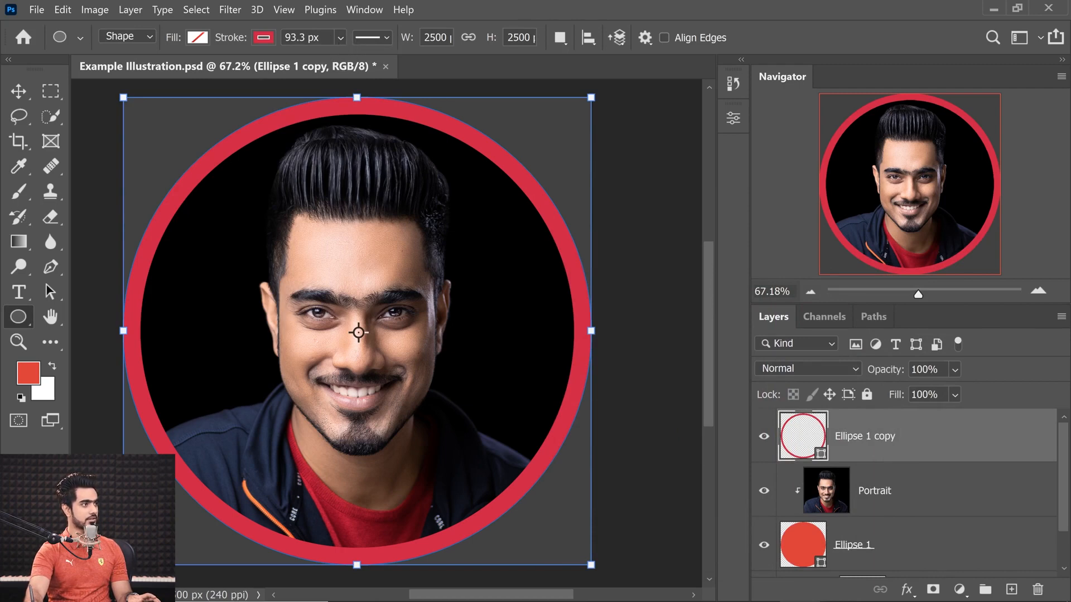
{"action": "type", "text": "9"}
{"action": "key", "text": "Return"}
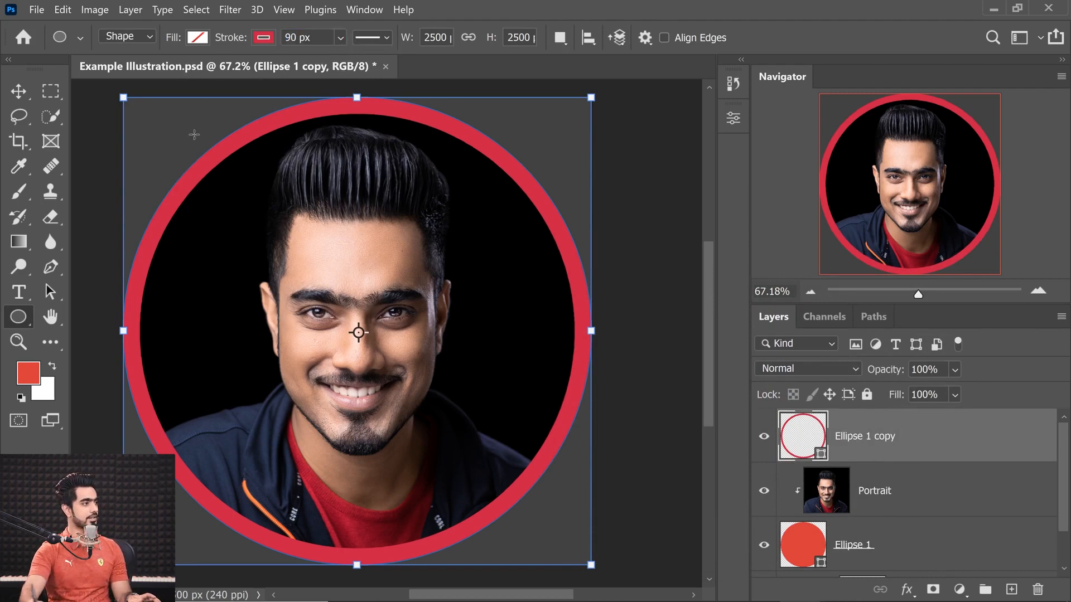
{"action": "left_click", "coordinate": [18, 91]}
{"action": "scroll", "coordinate": [547, 322], "scroll_direction": "down", "scroll_amount": 5}
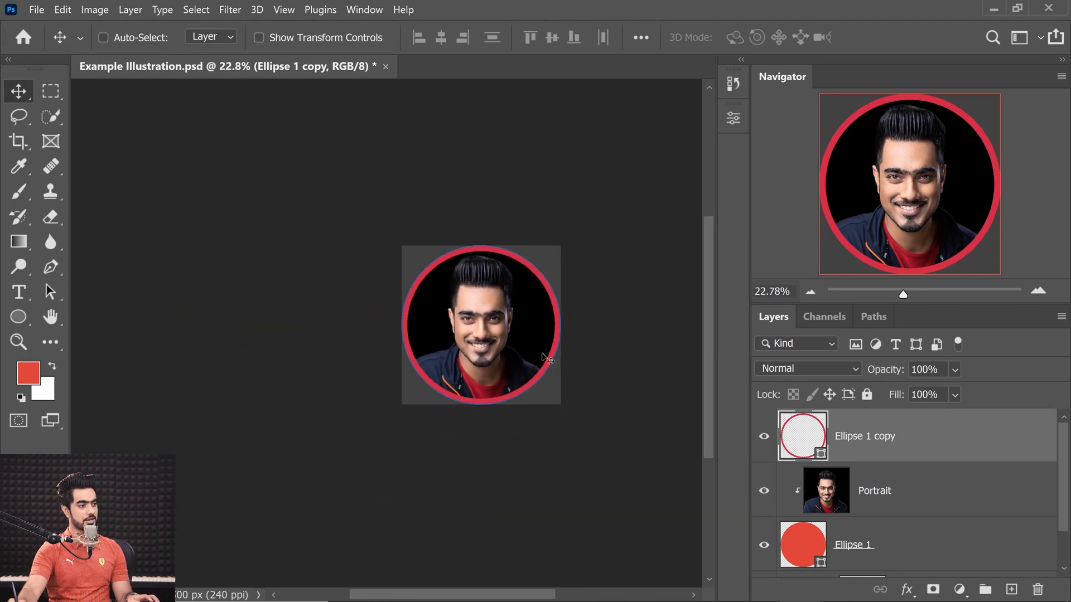
Change the Color Fill 1 background behind the circular portrait to black, #000000
{"action": "scroll", "coordinate": [540, 342], "scroll_direction": "up", "scroll_amount": 5}
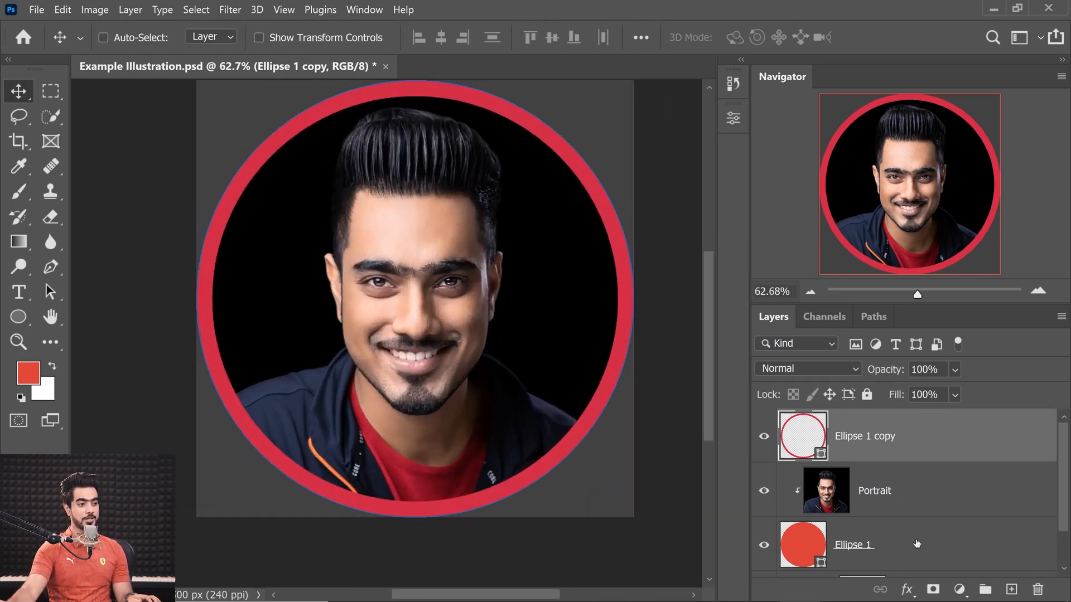
{"action": "left_click_drag", "start_coordinate": [1065, 513], "coordinate": [1055, 560]}
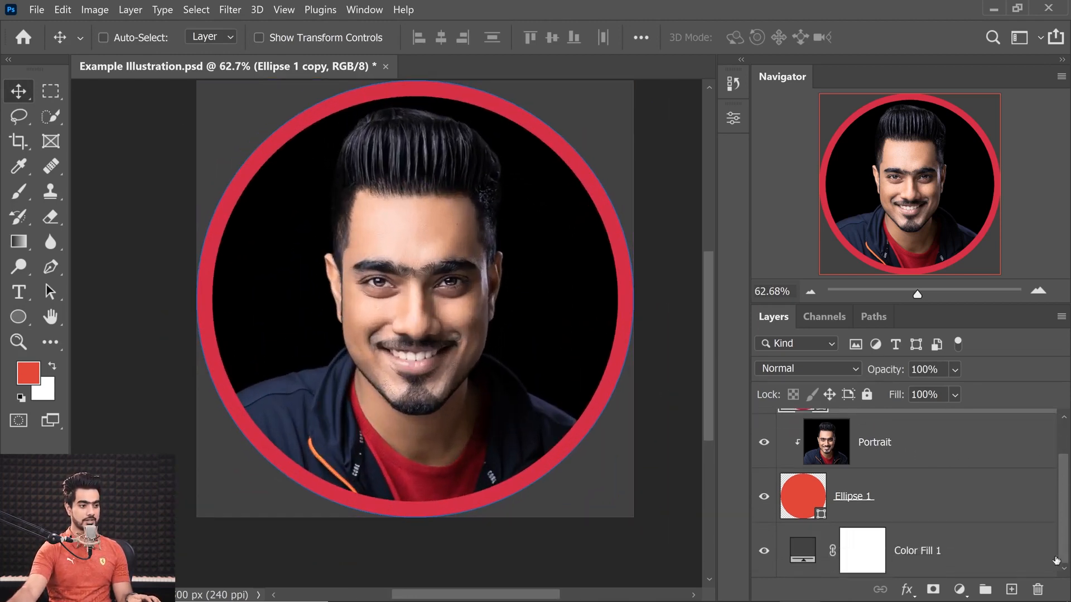
{"action": "double_click", "coordinate": [807, 550]}
{"action": "type", "text": "000000"}
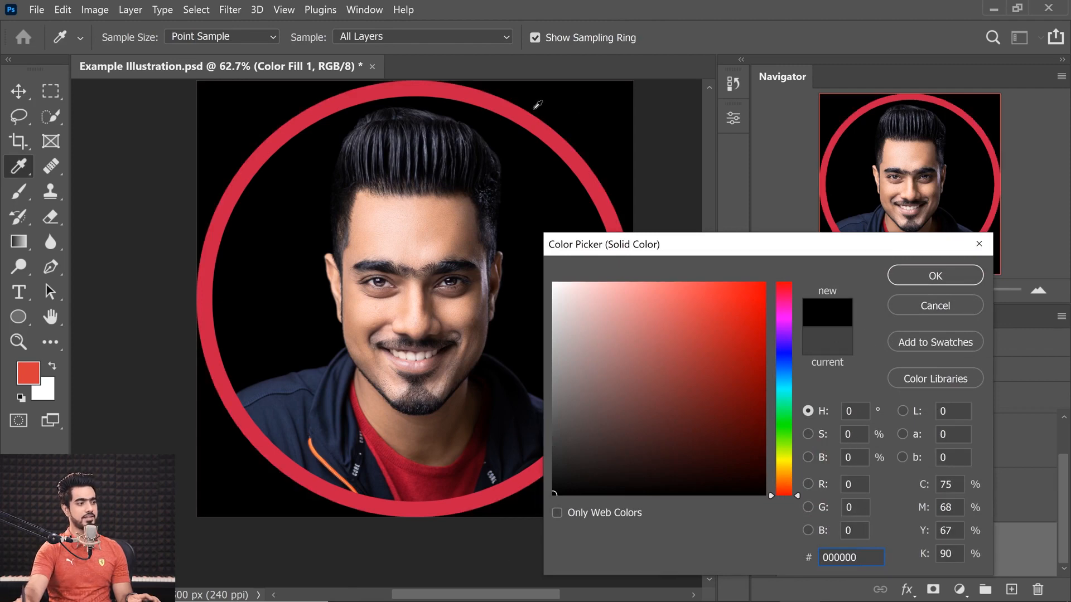
{"action": "left_click", "coordinate": [933, 276]}
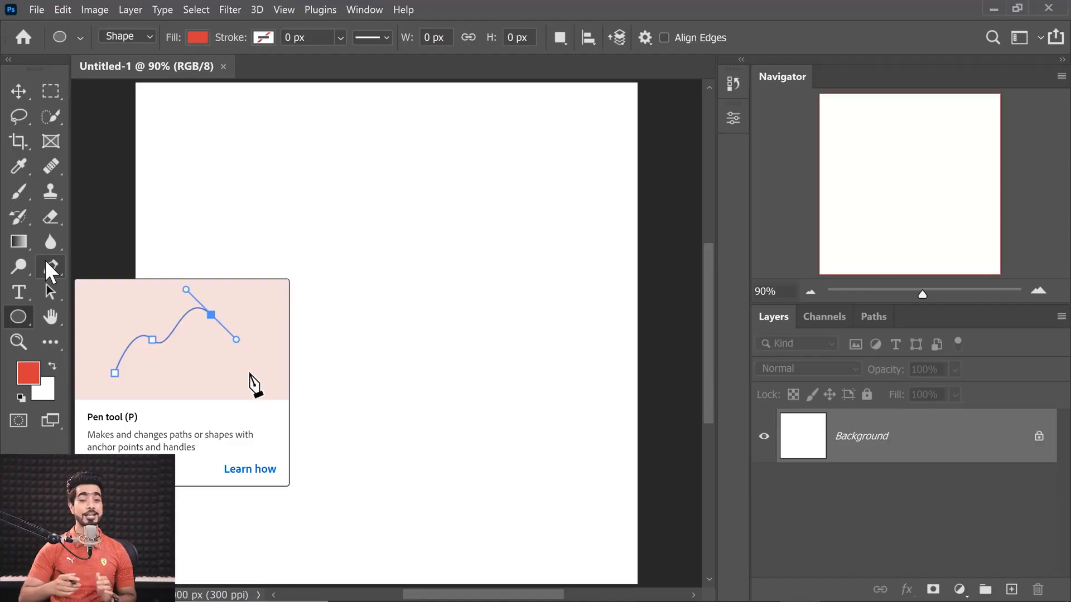
Draw a horizontal line about 1800 px long across the middle of the blank document with the Line tool
{"action": "right_click", "coordinate": [35, 319]}
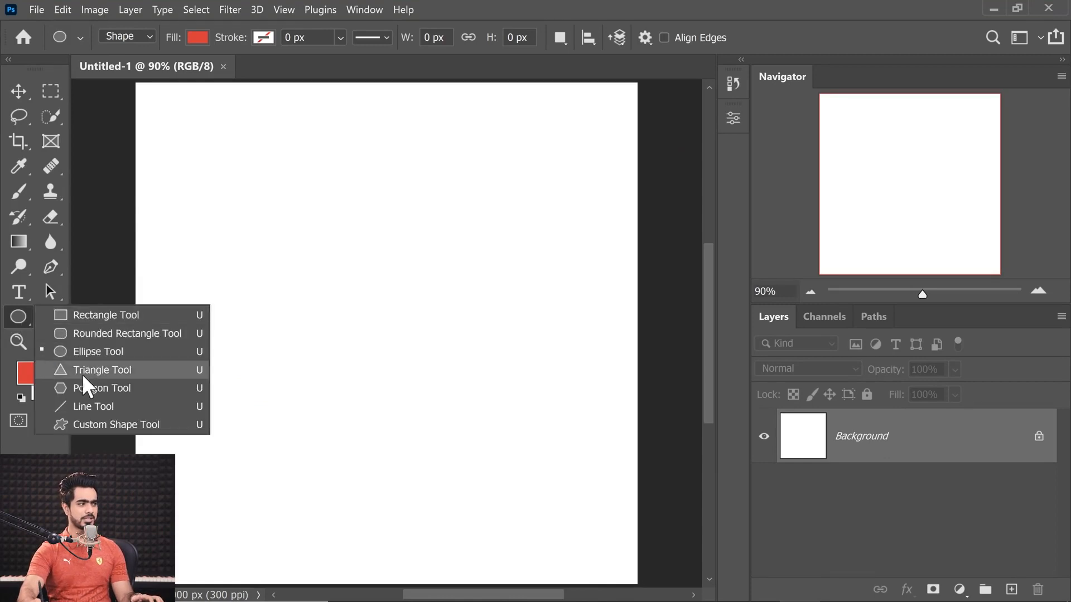
{"action": "left_click", "coordinate": [78, 405]}
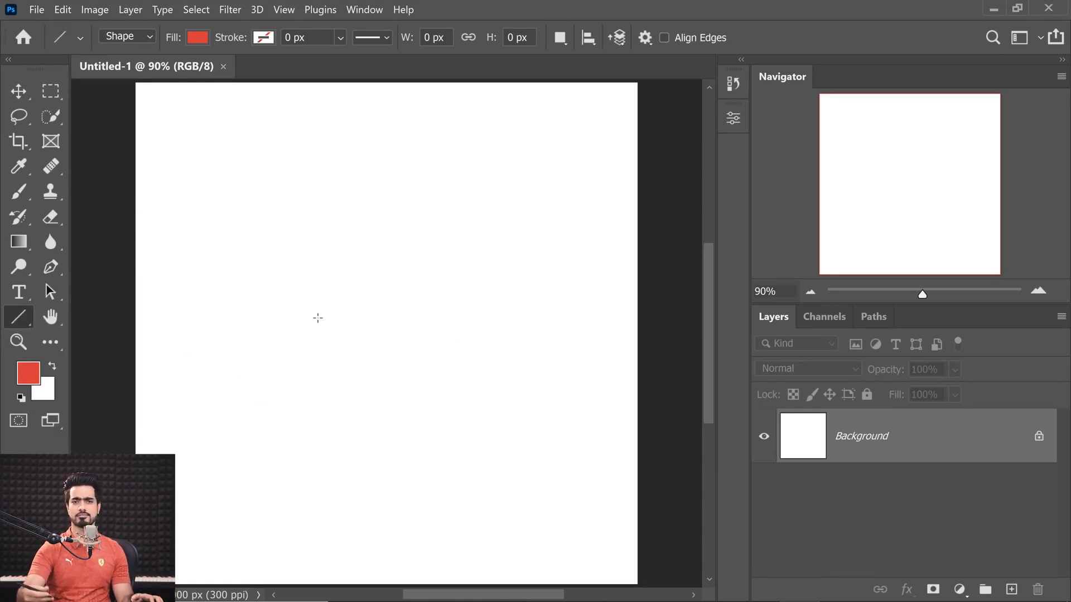
{"action": "right_click", "coordinate": [16, 318]}
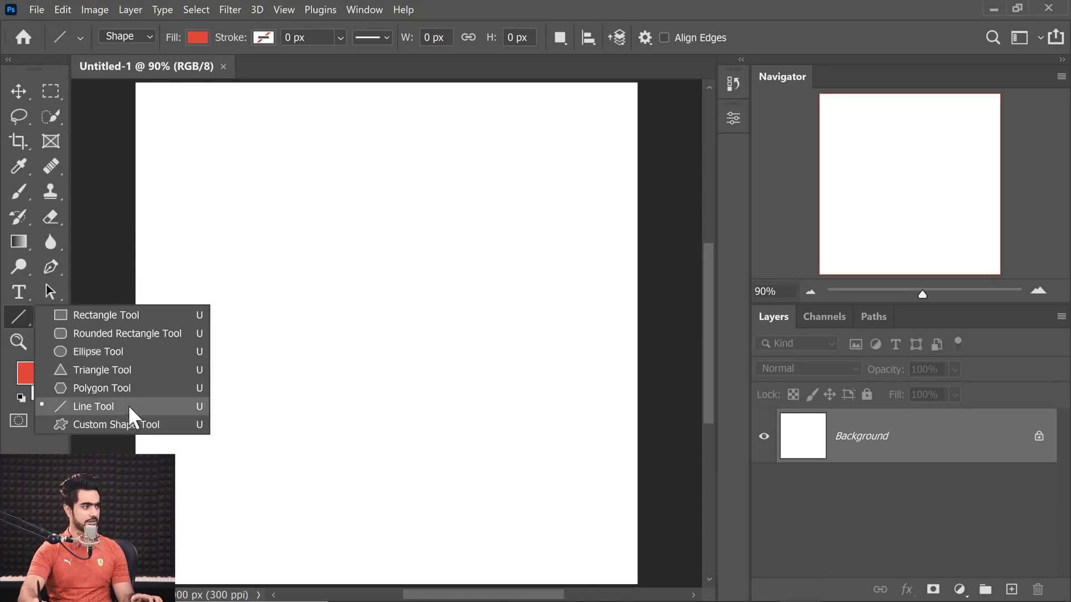
{"action": "left_click", "coordinate": [128, 405]}
{"action": "left_click_drag", "start_coordinate": [156, 338], "coordinate": [558, 335]}
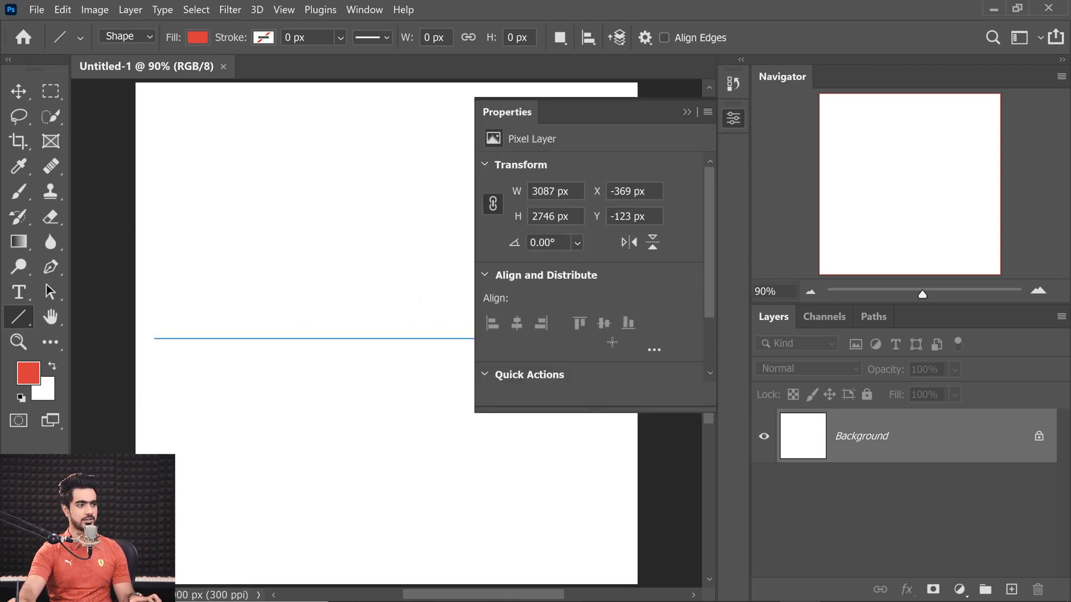
{"action": "left_click_drag", "start_coordinate": [156, 342], "coordinate": [258, 330]}
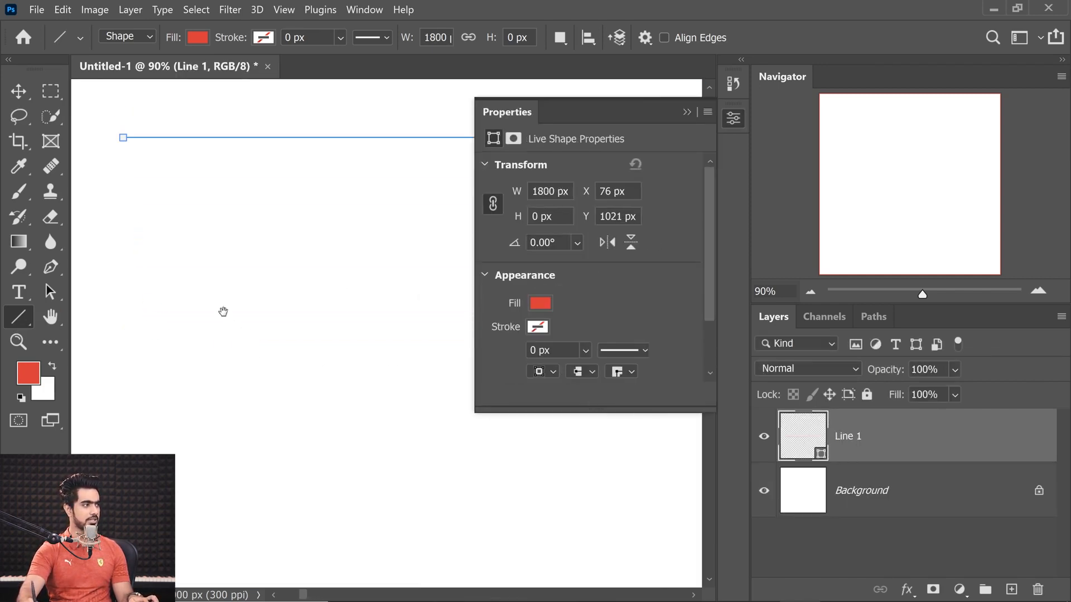
{"action": "left_click_drag", "start_coordinate": [172, 291], "coordinate": [213, 462]}
Give the line a black stroke about 64.72 px wide
{"action": "left_click", "coordinate": [197, 37]}
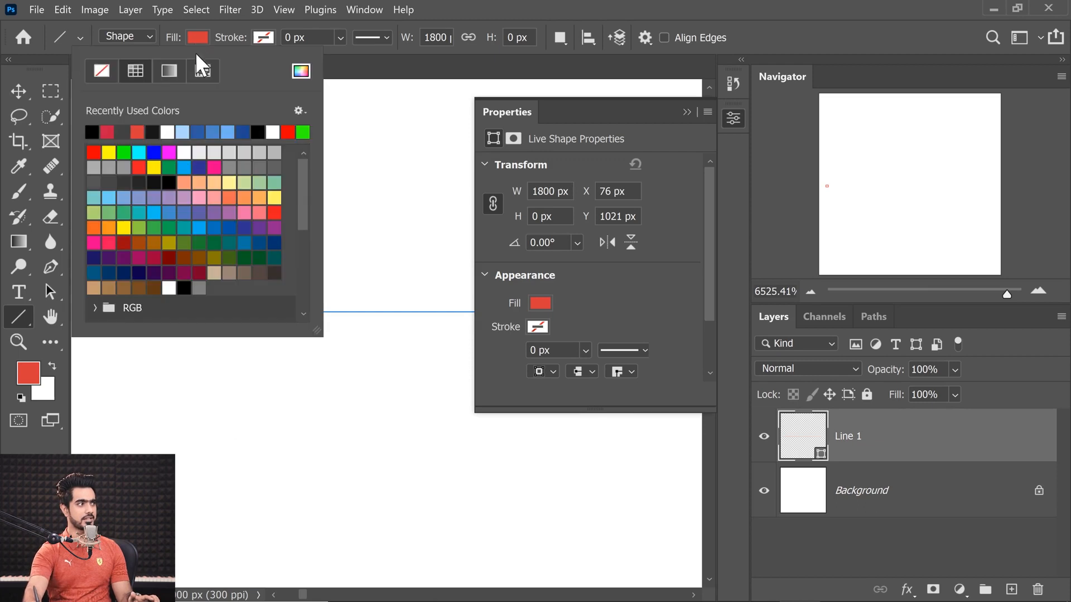
{"action": "left_click", "coordinate": [340, 37]}
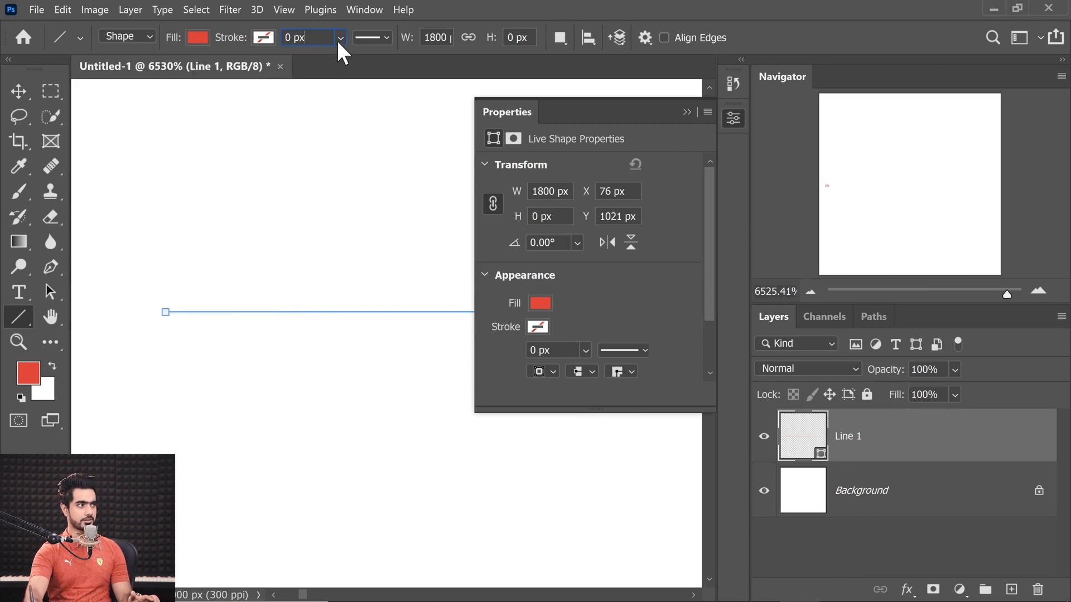
{"action": "left_click", "coordinate": [339, 38]}
{"action": "left_click_drag", "start_coordinate": [343, 57], "coordinate": [377, 69]}
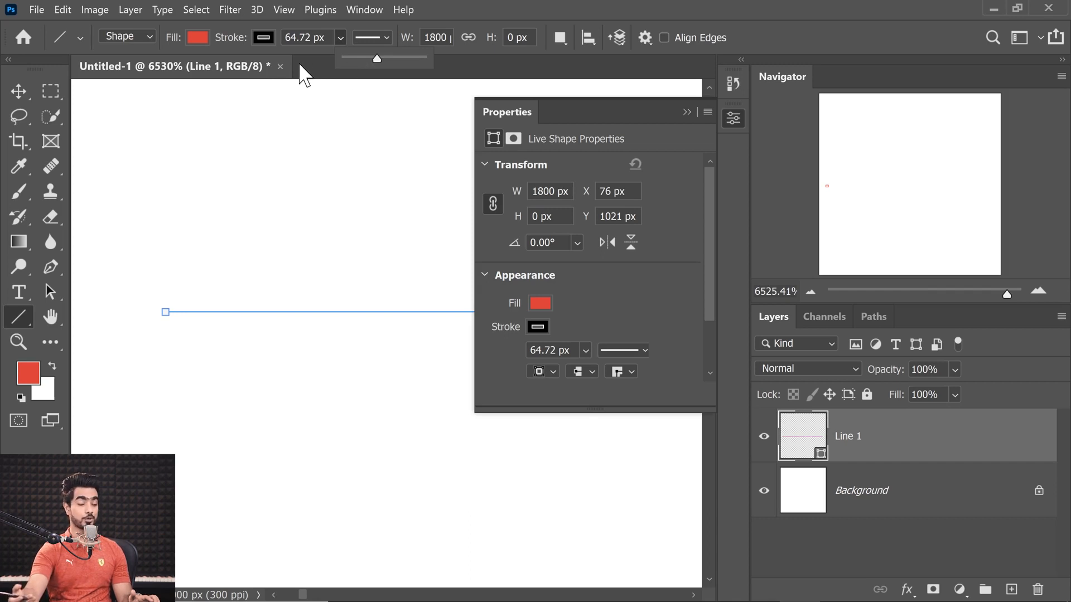
{"action": "left_click", "coordinate": [263, 37]}
{"action": "left_click", "coordinate": [267, 41]}
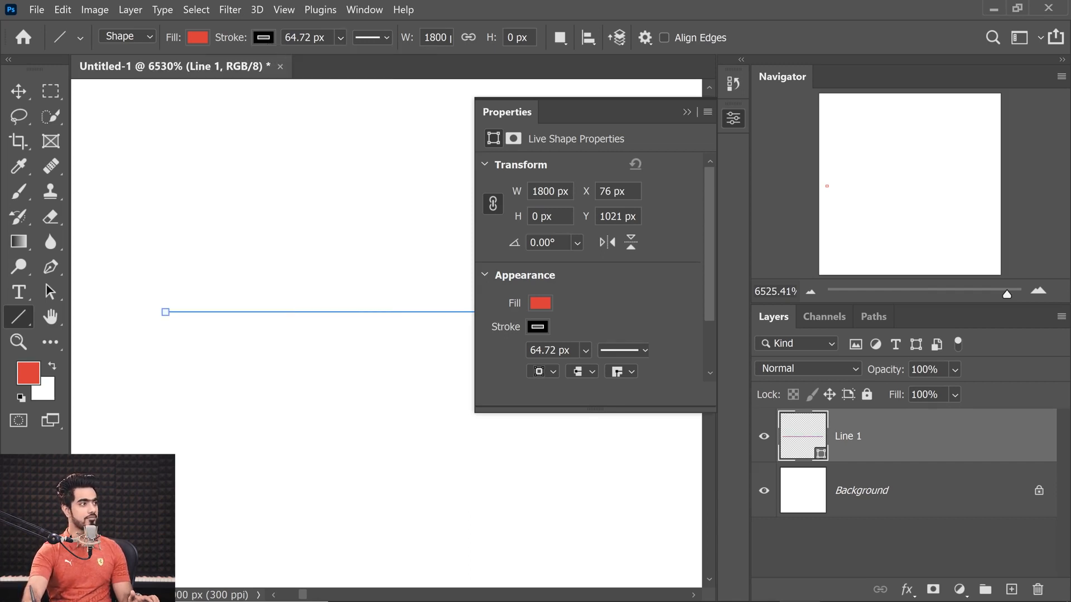
Try centered stroke alignment on the line, and set its stroke to align to the outside
{"action": "left_click", "coordinate": [372, 38]}
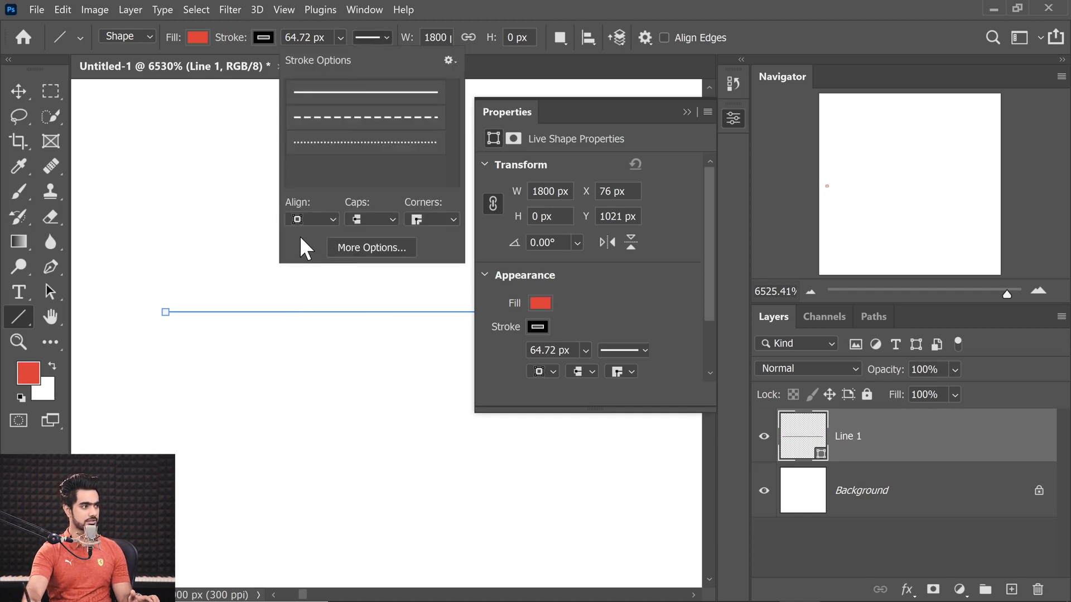
{"action": "left_click", "coordinate": [300, 219]}
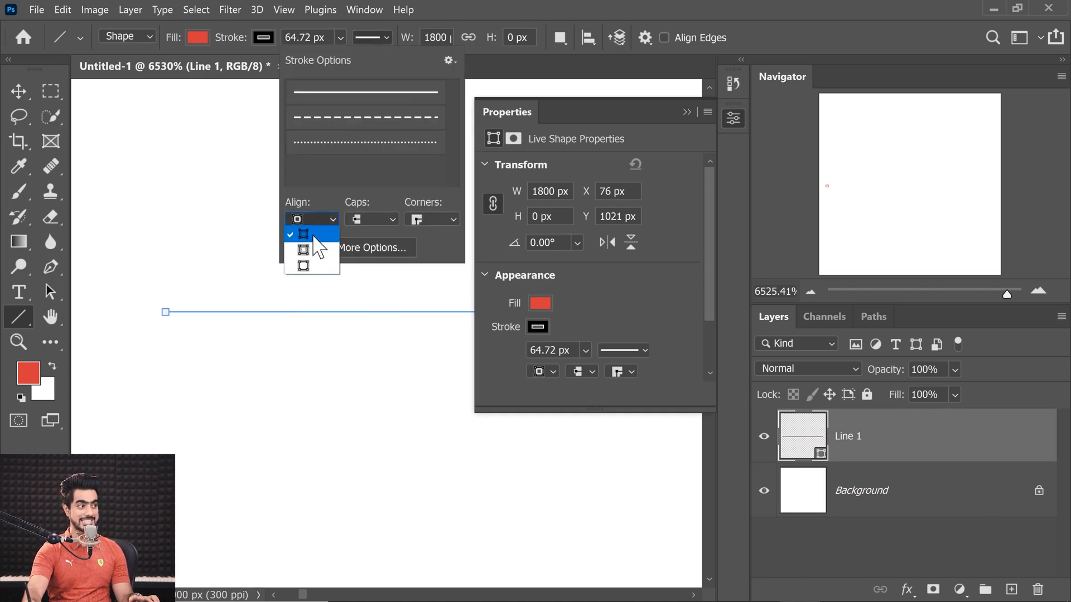
{"action": "left_click", "coordinate": [313, 262]}
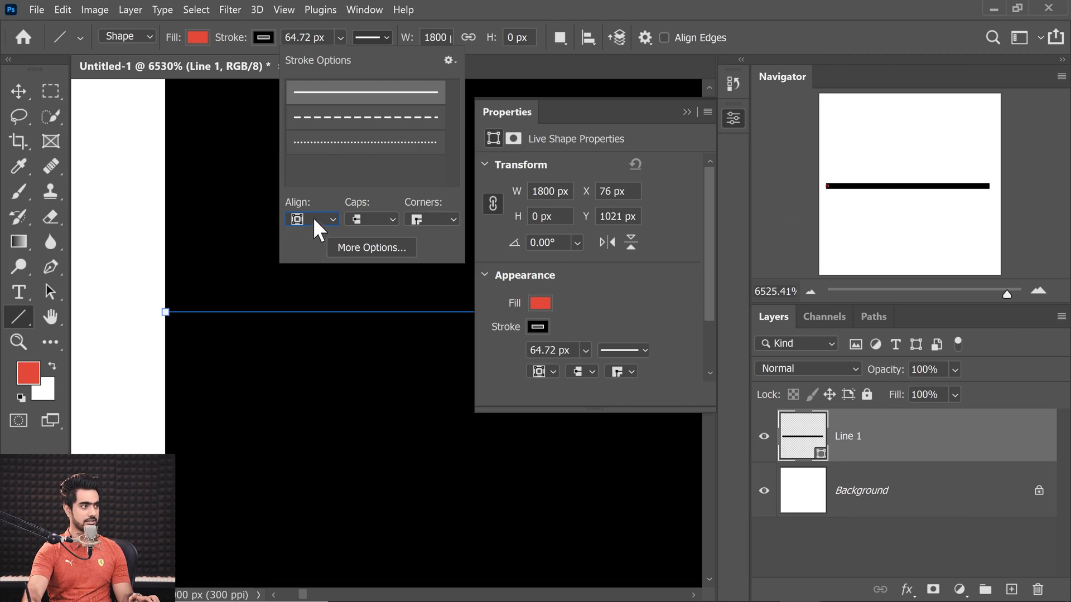
{"action": "left_click", "coordinate": [313, 217]}
{"action": "left_click", "coordinate": [307, 265]}
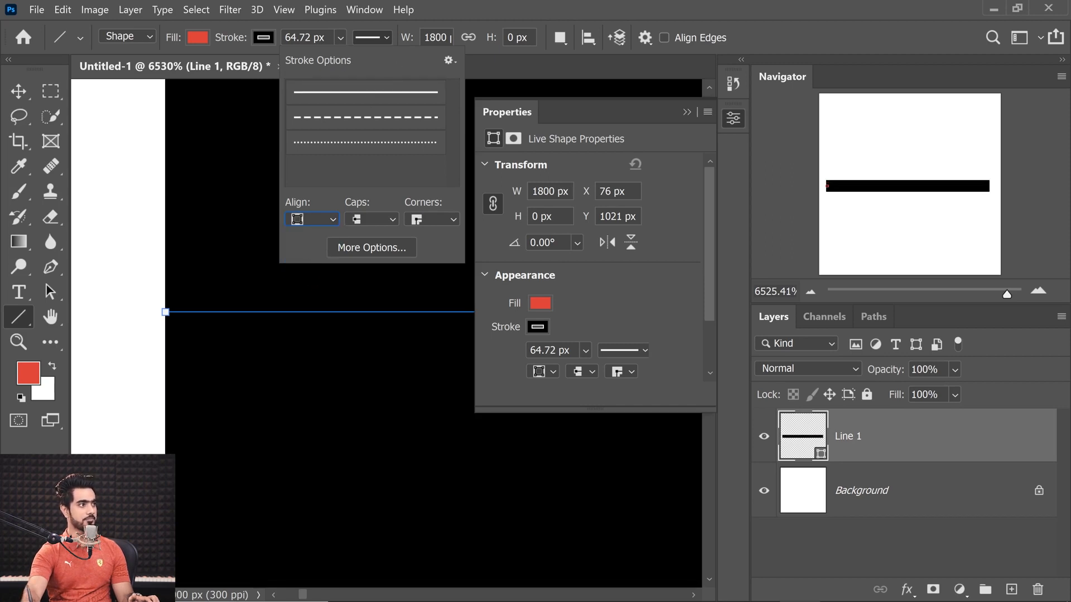
Reduce the line's stroke width to about 26.52 px and view the document at 100%
{"action": "left_click", "coordinate": [340, 37]}
{"action": "left_click", "coordinate": [340, 37]}
{"action": "left_click_drag", "start_coordinate": [350, 61], "coordinate": [355, 61]}
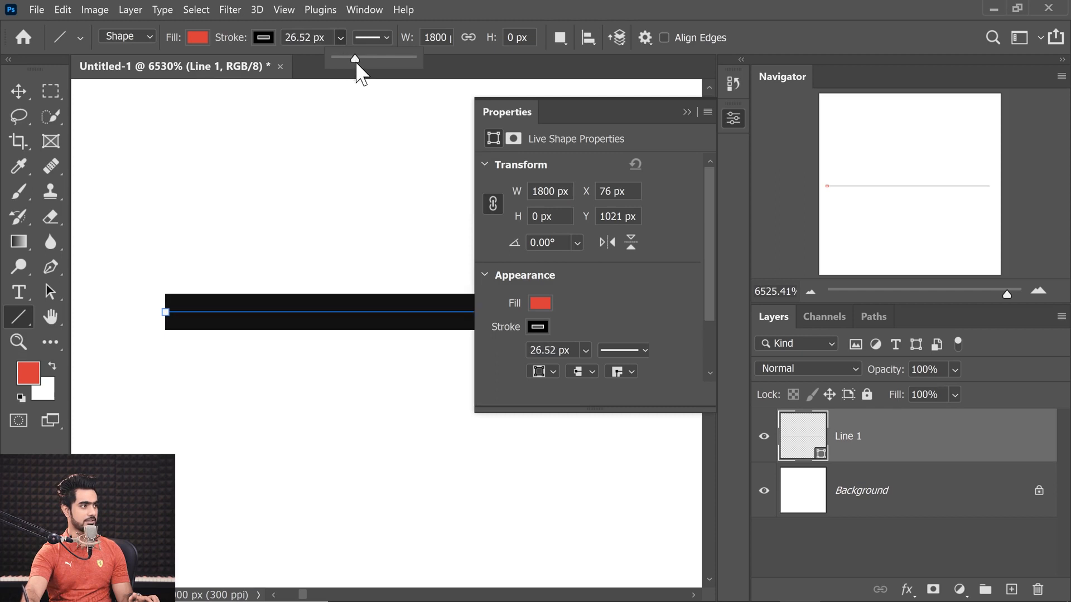
{"action": "key", "text": "ctrl+1"}
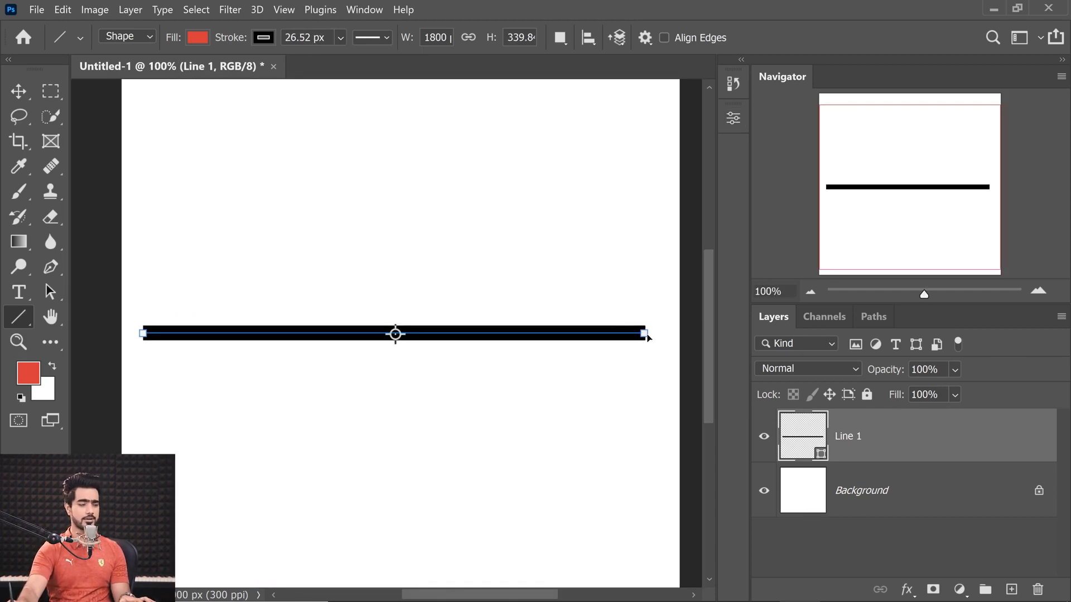
Tilt the horizontal line into a steep diagonal spanning about 1040 by 1469 px
{"action": "key", "text": "ctrl+t"}
{"action": "mouse_move", "coordinate": [638, 311]}
{"action": "left_mouse_down"}
{"action": "mouse_move", "coordinate": [401, 201]}
{"action": "mouse_move", "coordinate": [502, 222]}
{"action": "mouse_move", "coordinate": [556, 306]}
{"action": "mouse_move", "coordinate": [563, 297]}
{"action": "left_mouse_up"}
{"action": "key", "text": "Return"}
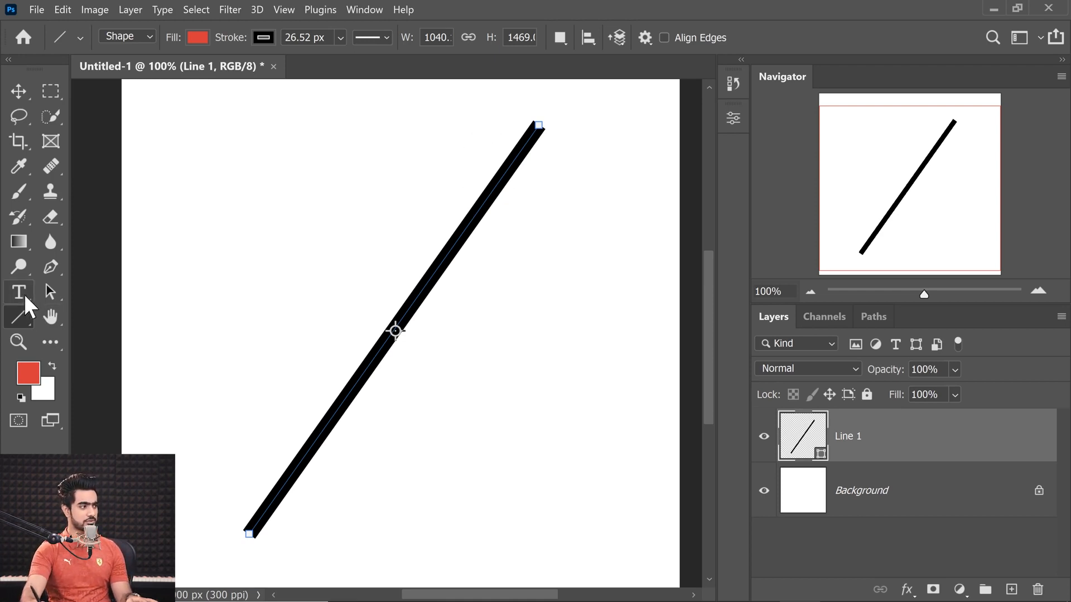
Reposition both endpoints of the line several times to change its length and angle
{"action": "left_click_drag", "start_coordinate": [540, 127], "coordinate": [311, 156]}
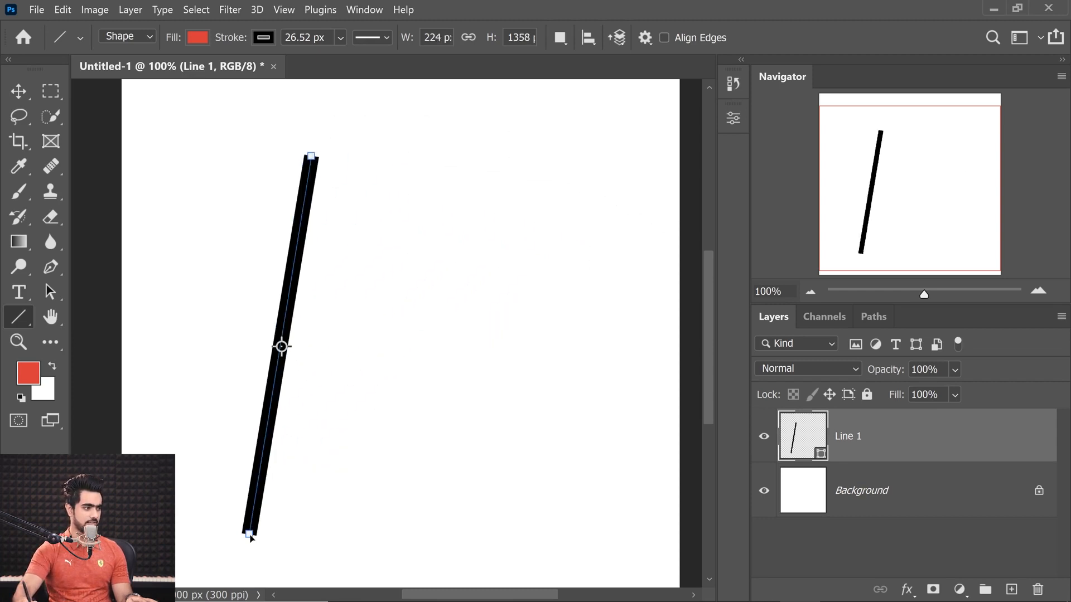
{"action": "left_click_drag", "start_coordinate": [249, 534], "coordinate": [570, 260]}
{"action": "left_click_drag", "start_coordinate": [311, 157], "coordinate": [266, 502]}
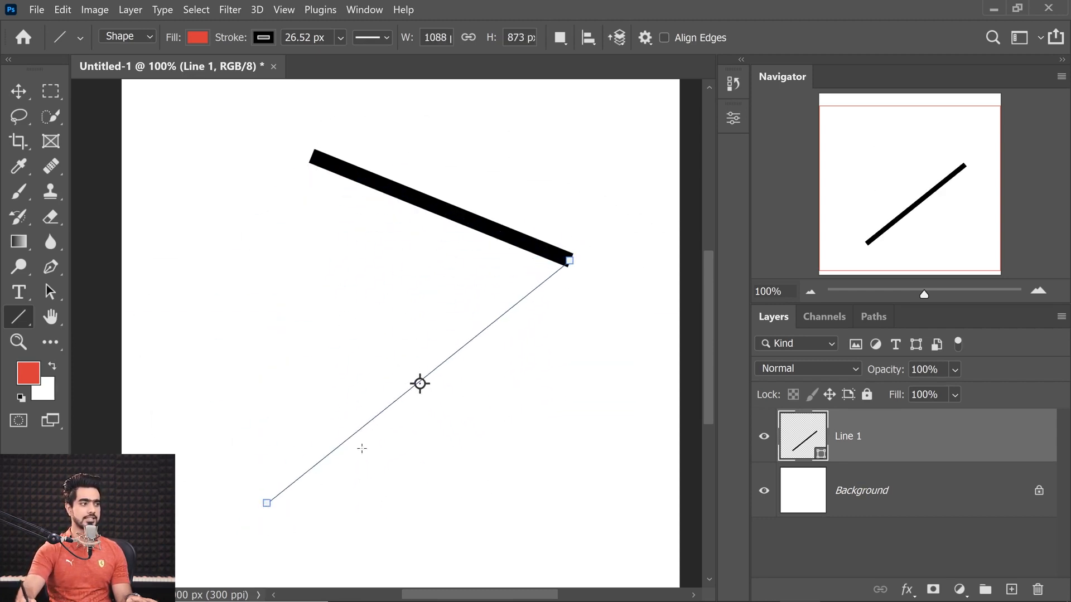
{"action": "left_click_drag", "start_coordinate": [572, 259], "coordinate": [121, 181]}
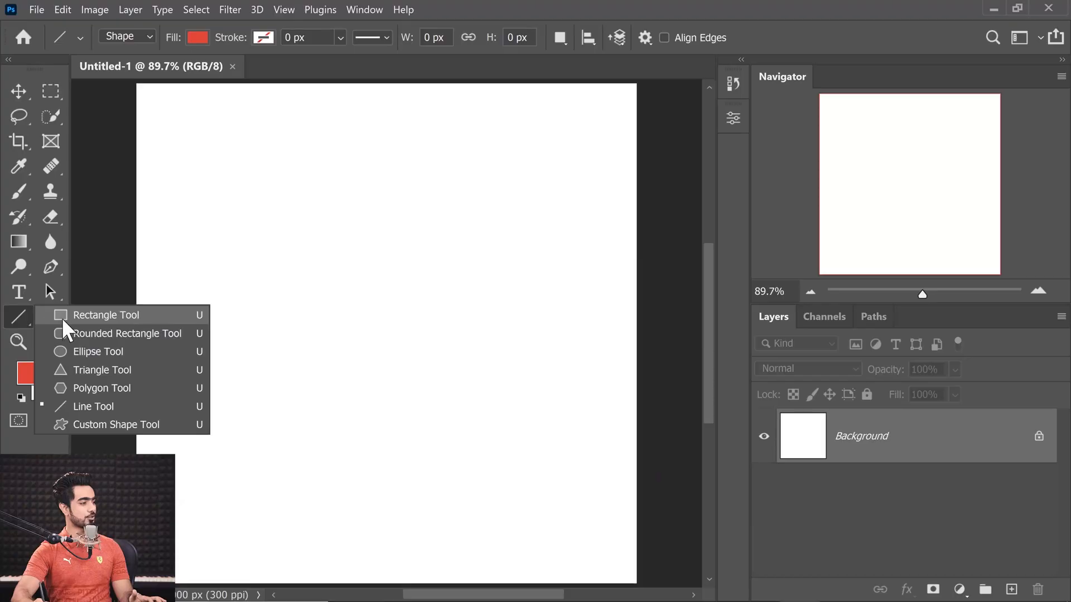
Draw the sycamore tree from the Leaf Trees custom shapes in red, about 1028 px wide and high, on the blank canvas
{"action": "left_click", "coordinate": [67, 423]}
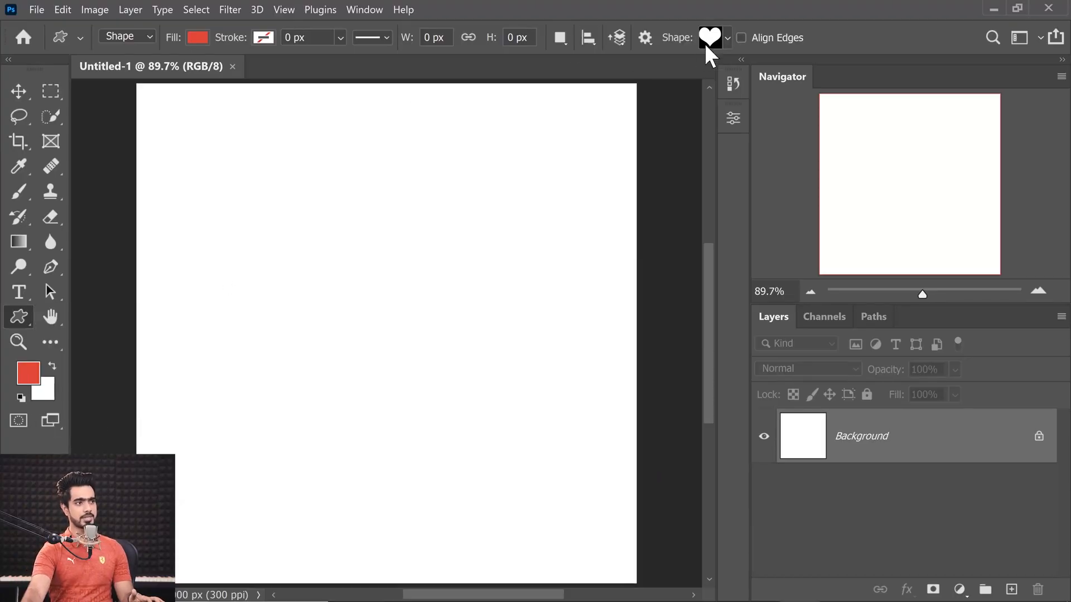
{"action": "left_click", "coordinate": [725, 38]}
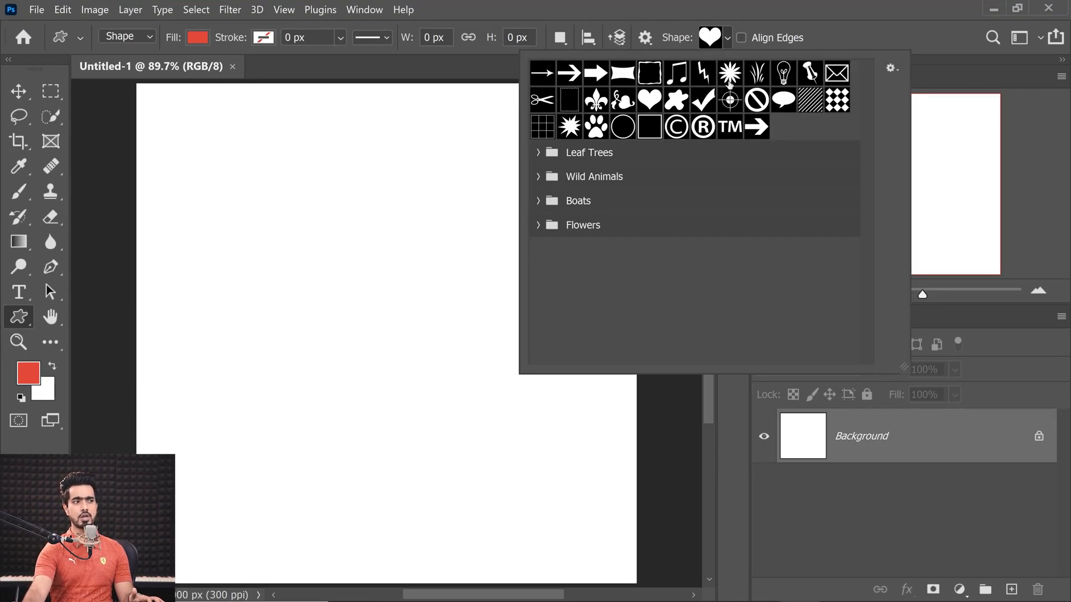
{"action": "left_click", "coordinate": [538, 154]}
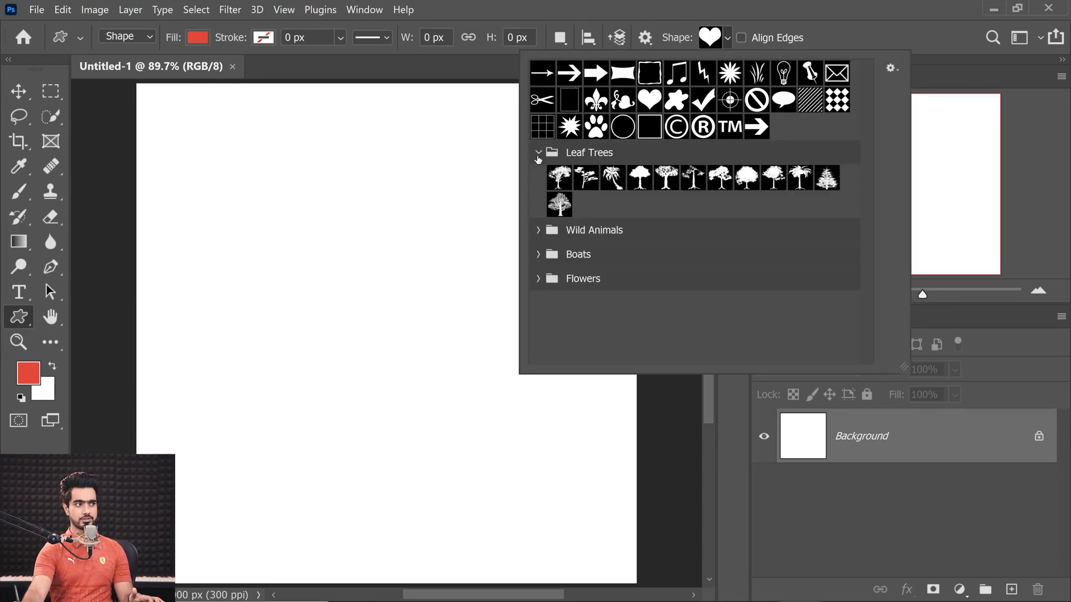
{"action": "left_click", "coordinate": [538, 230]}
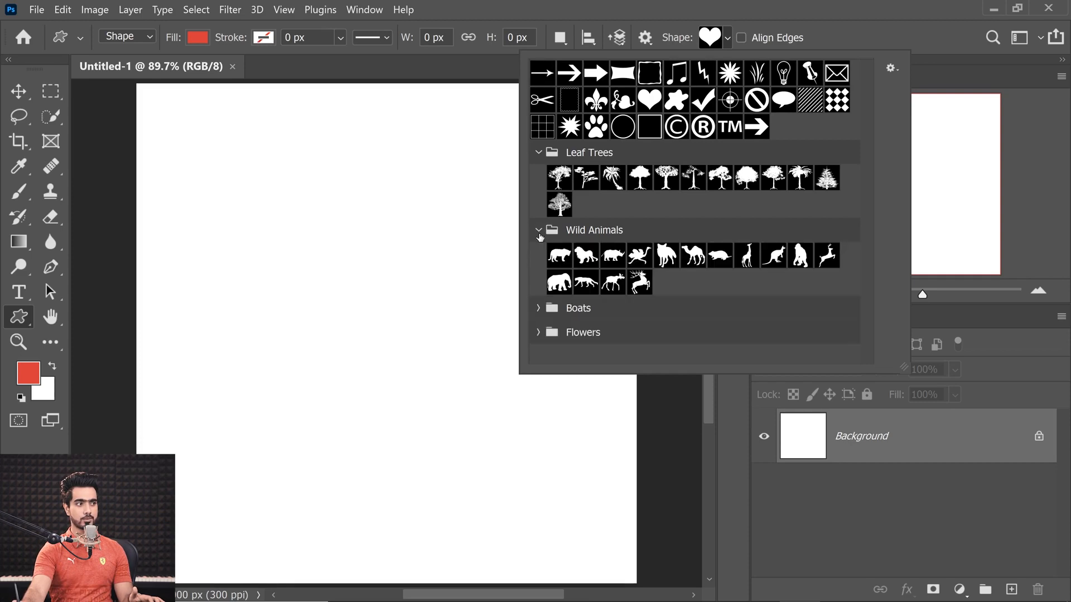
{"action": "left_click", "coordinate": [561, 180]}
{"action": "left_click", "coordinate": [560, 204]}
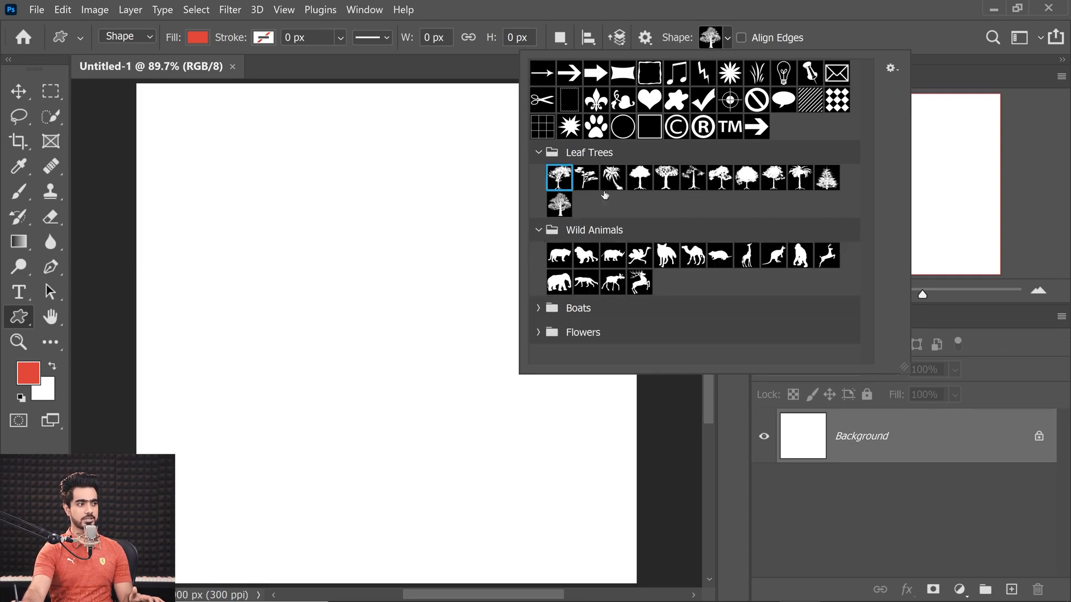
{"action": "left_click", "coordinate": [727, 40]}
{"action": "left_click_drag", "start_coordinate": [282, 150], "coordinate": [558, 568]}
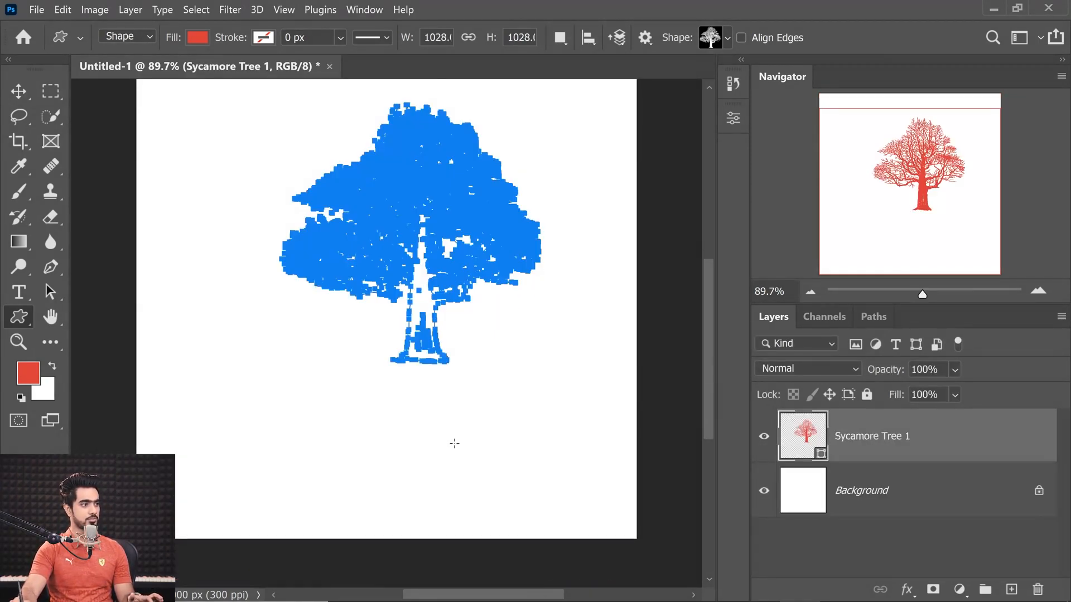
Move the tree down and slightly left toward the canvas center, keeping the Sycamore Tree 1 layer selected
{"action": "left_click", "coordinate": [25, 94]}
{"action": "left_click_drag", "start_coordinate": [438, 212], "coordinate": [415, 265]}
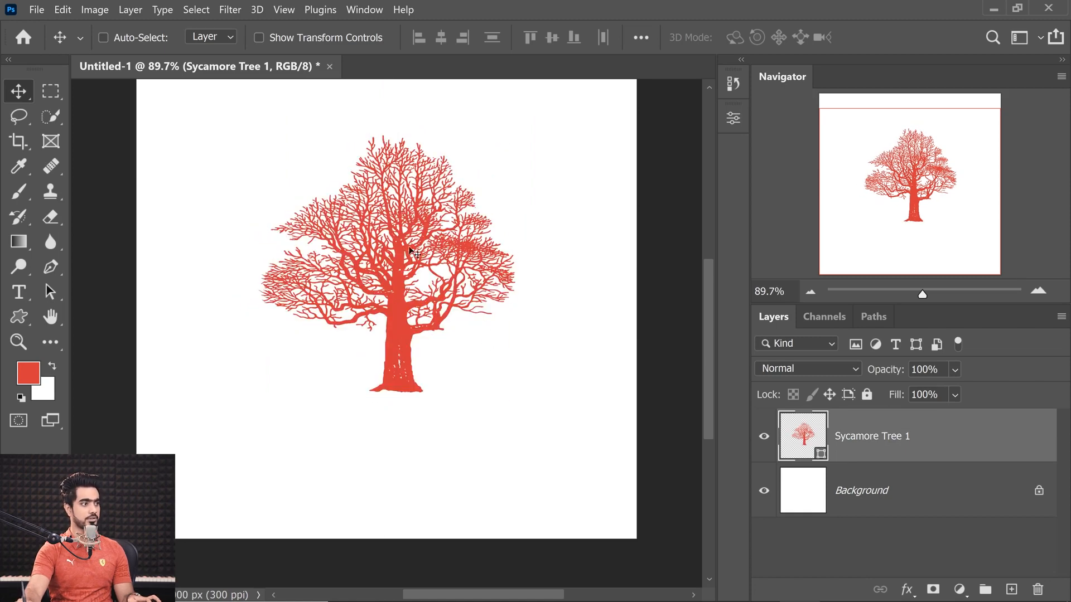
{"action": "left_click_drag", "start_coordinate": [398, 221], "coordinate": [544, 275]}
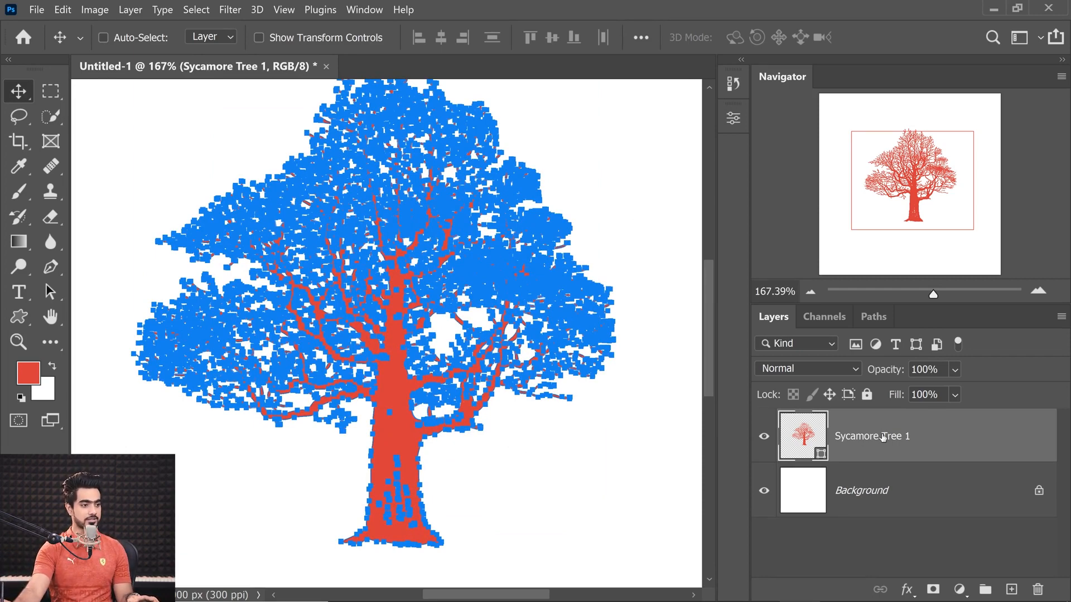
{"action": "left_click", "coordinate": [848, 498]}
{"action": "left_click", "coordinate": [886, 450]}
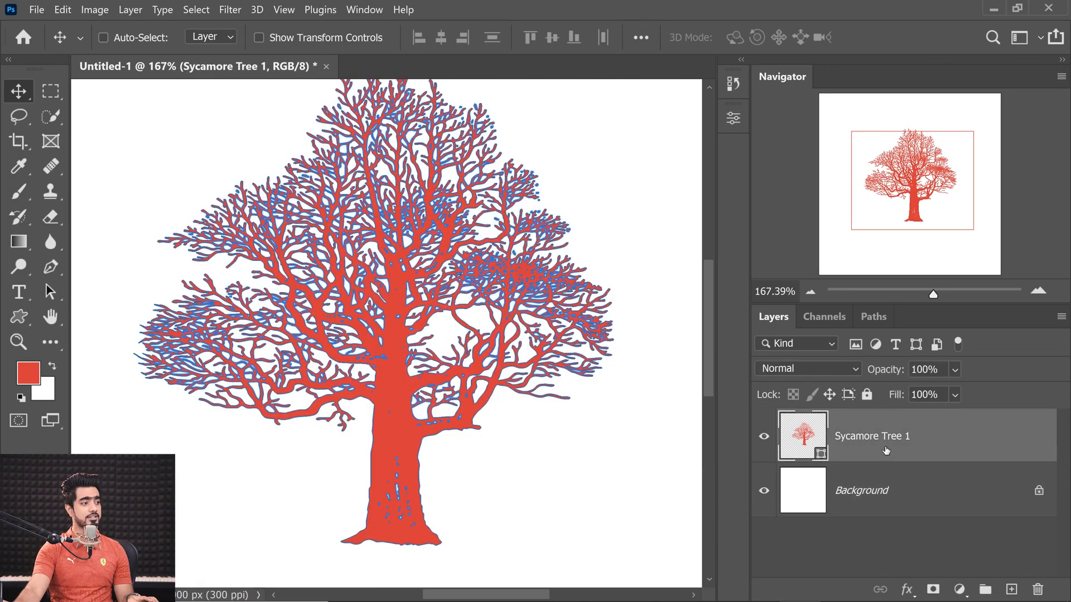
Show the tree's anchor points with the Pen tool and pull a point at a left branch tip outward
{"action": "left_click_drag", "start_coordinate": [170, 297], "coordinate": [205, 315]}
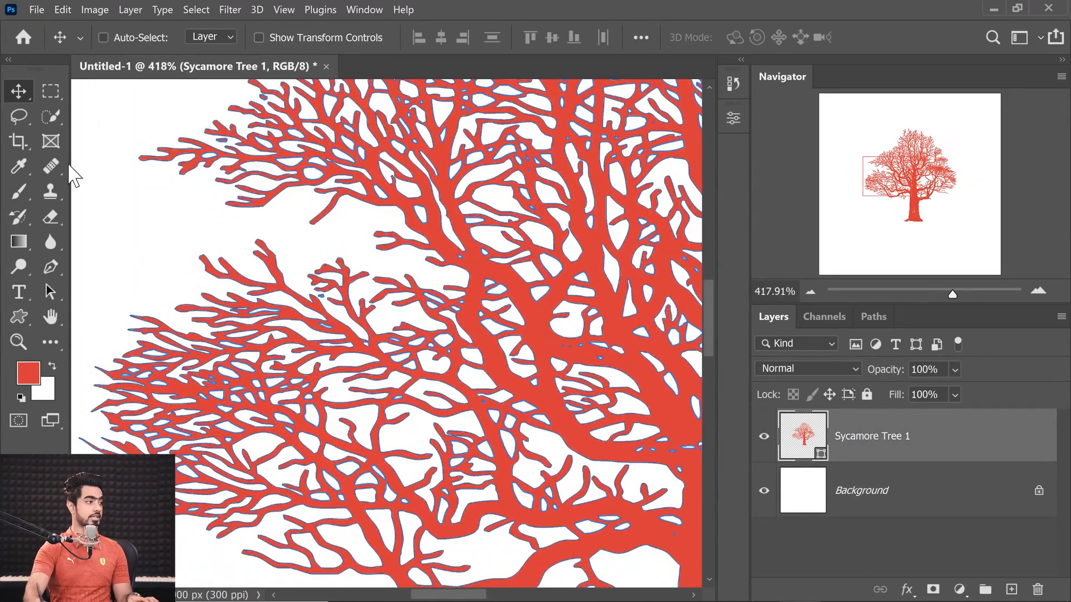
{"action": "left_click", "coordinate": [50, 267]}
{"action": "left_click", "coordinate": [175, 310]}
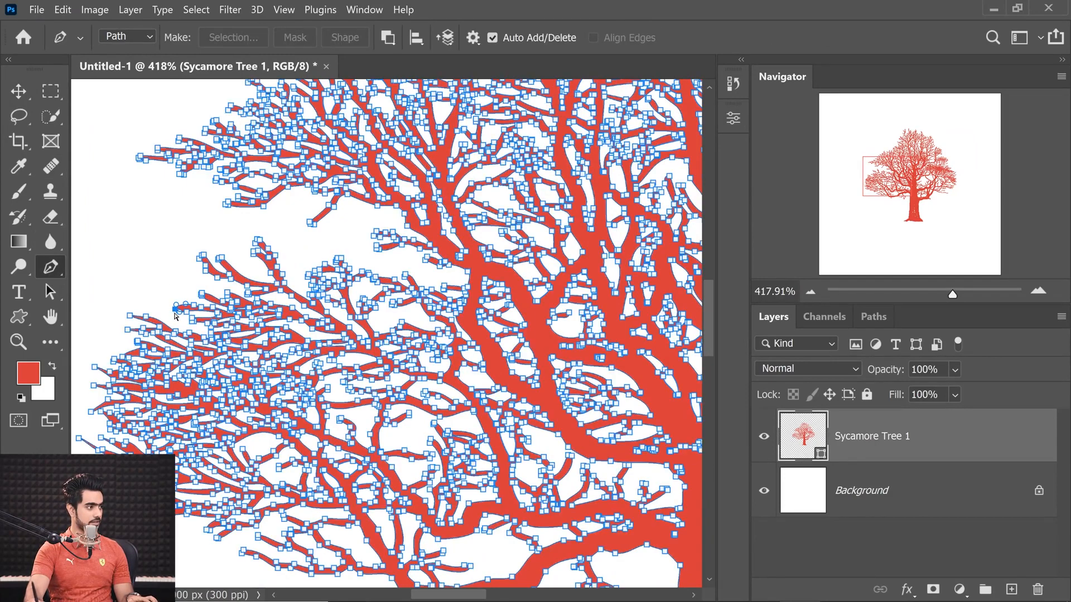
{"action": "left_click_drag", "start_coordinate": [171, 302], "coordinate": [120, 282]}
{"action": "left_click_drag", "start_coordinate": [290, 307], "coordinate": [249, 312]}
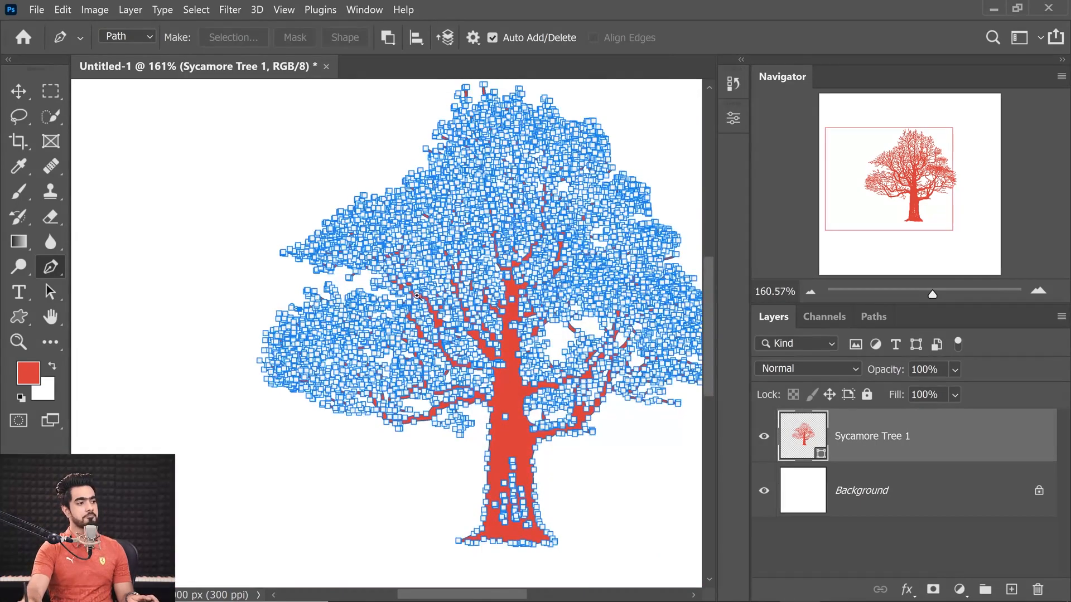
Recolor the Sycamore Tree 1 shape to black (000000)
{"action": "left_click_drag", "start_coordinate": [417, 296], "coordinate": [423, 297]}
{"action": "left_click_drag", "start_coordinate": [467, 334], "coordinate": [345, 313]}
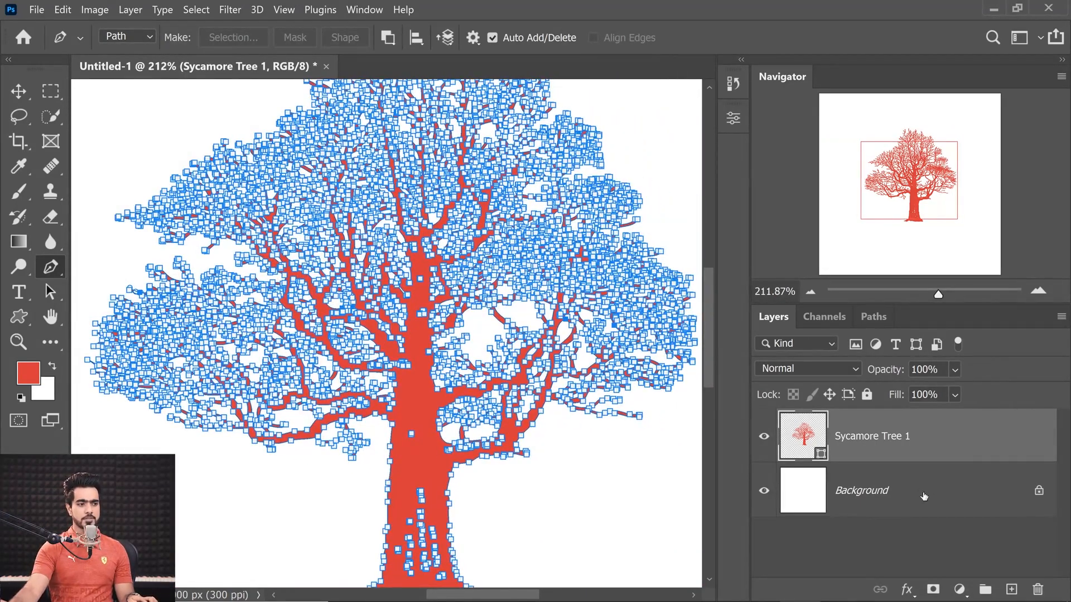
{"action": "key", "text": "ctrl+minus"}
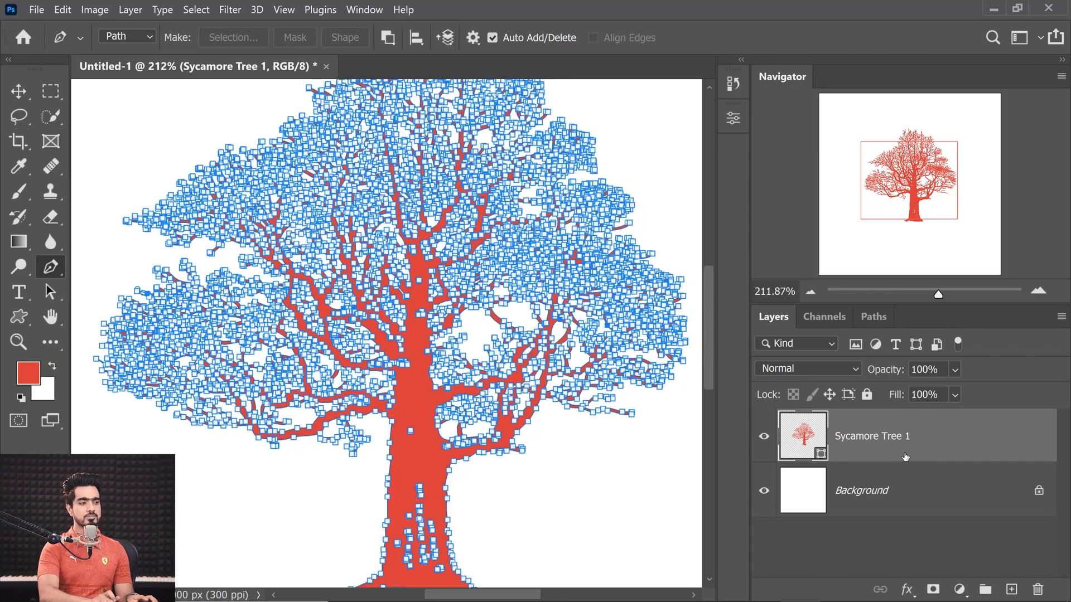
{"action": "key", "text": "ctrl+0"}
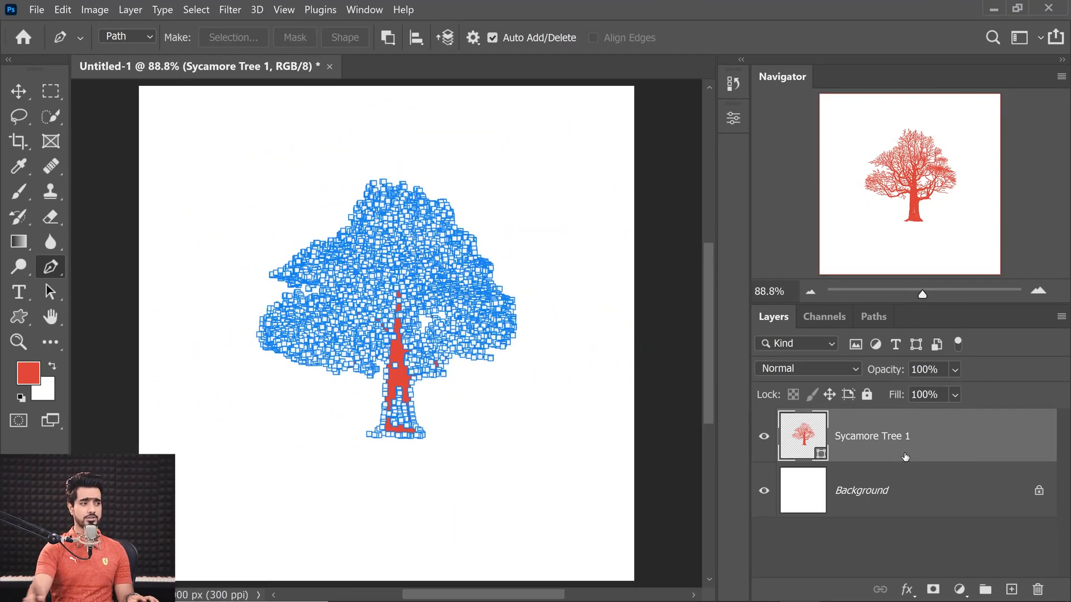
{"action": "double_click", "coordinate": [804, 437]}
{"action": "left_click_drag", "start_coordinate": [708, 314], "coordinate": [607, 445]}
{"action": "type", "text": "000000"}
{"action": "left_click", "coordinate": [935, 276]}
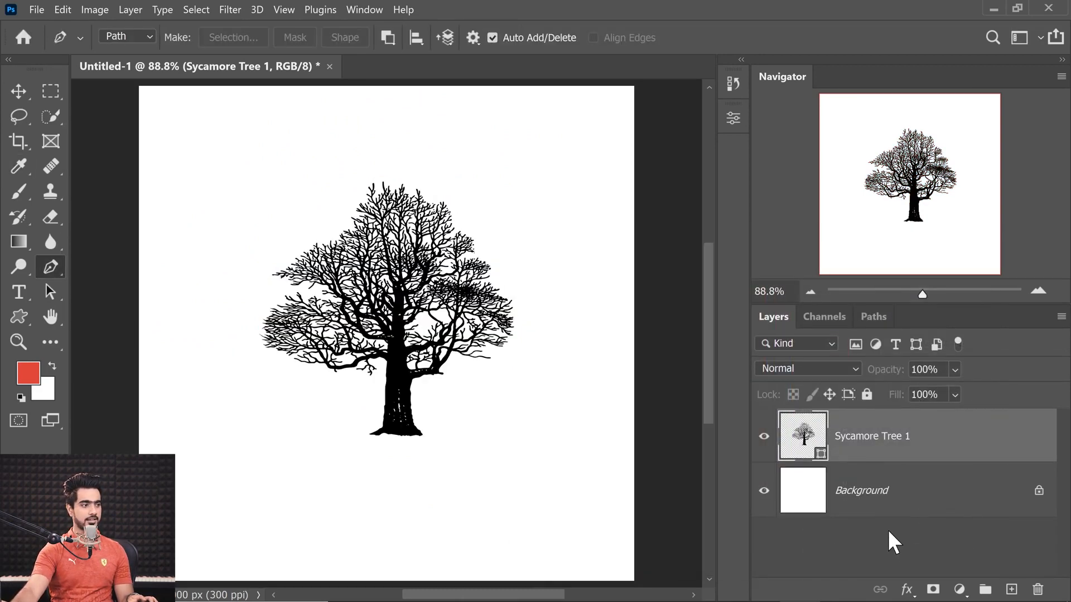
Delete the tree layer and draw a closed, curved four-point bean path with the Pen tool, about 1092 px wide and 668 px high
{"action": "left_click", "coordinate": [888, 529]}
{"action": "left_click", "coordinate": [868, 446]}
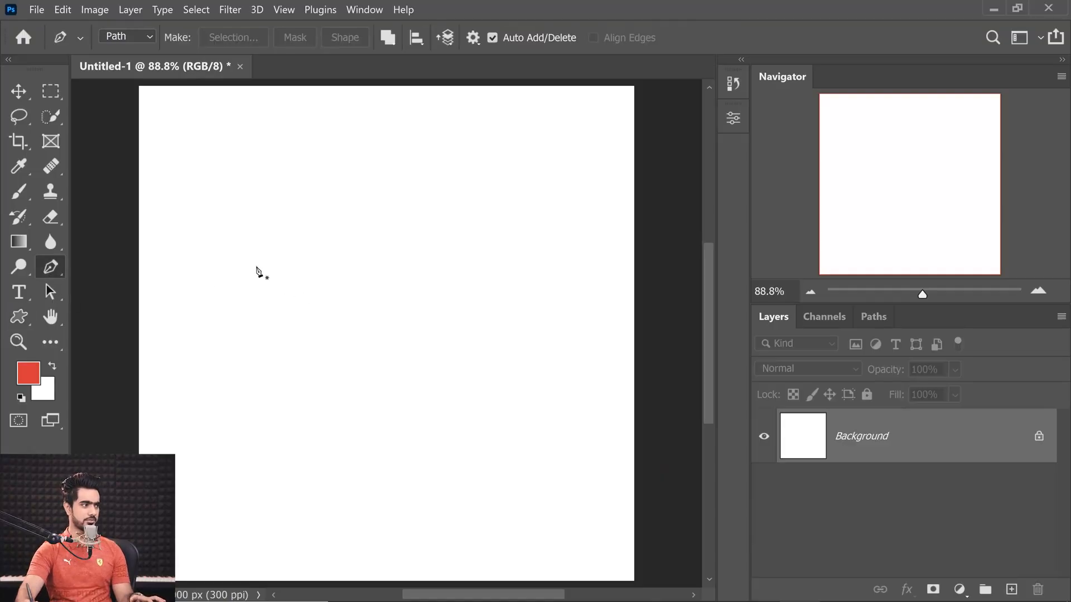
{"action": "left_click_drag", "start_coordinate": [252, 265], "coordinate": [244, 304]}
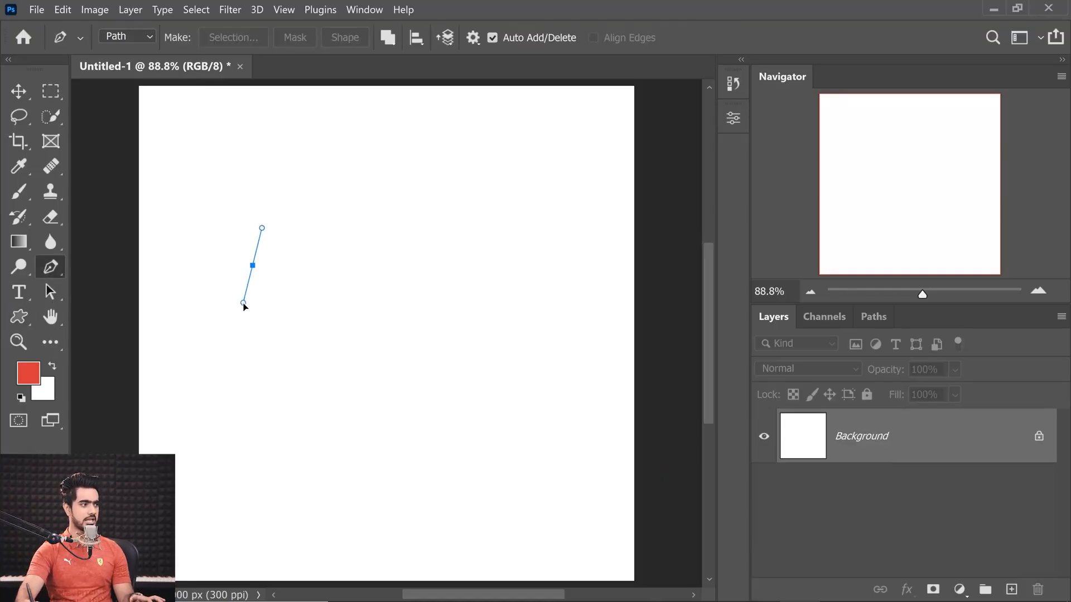
{"action": "left_click_drag", "start_coordinate": [343, 409], "coordinate": [414, 416]}
{"action": "left_click_drag", "start_coordinate": [515, 320], "coordinate": [513, 256]}
{"action": "left_click_drag", "start_coordinate": [365, 283], "coordinate": [219, 298]}
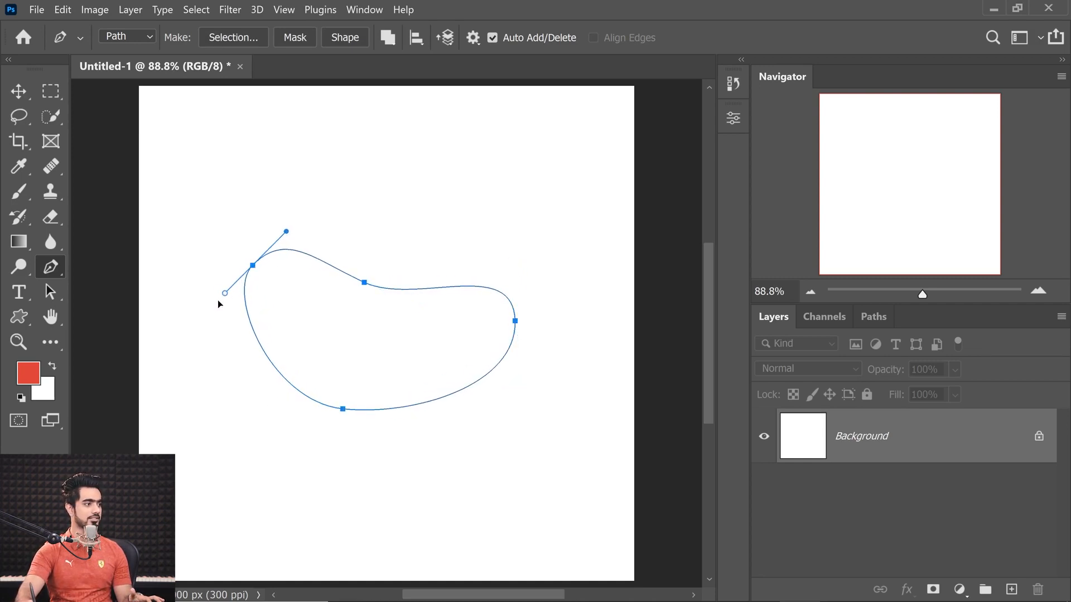
Shift the whole bean path slightly down and tilt the direction handle of its bottom anchor point
{"action": "left_click_drag", "start_coordinate": [364, 282], "coordinate": [363, 297]}
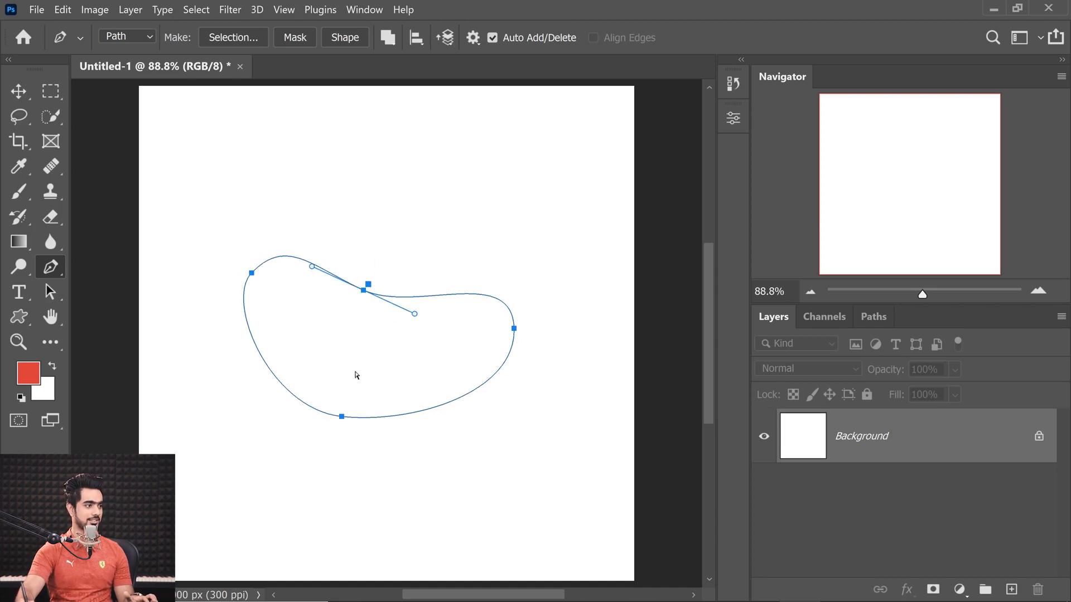
{"action": "left_click", "coordinate": [342, 416]}
{"action": "left_click_drag", "start_coordinate": [272, 409], "coordinate": [272, 397]}
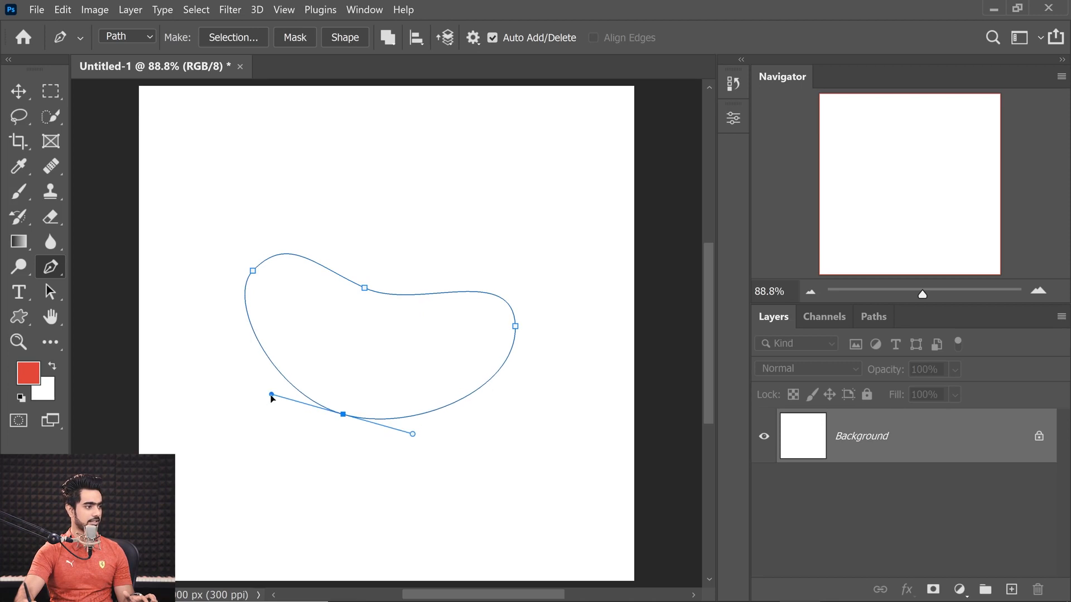
Fill the bean path with a Solid Color fill layer in black (000000)
{"action": "left_click", "coordinate": [960, 590]}
{"action": "left_click", "coordinate": [958, 304]}
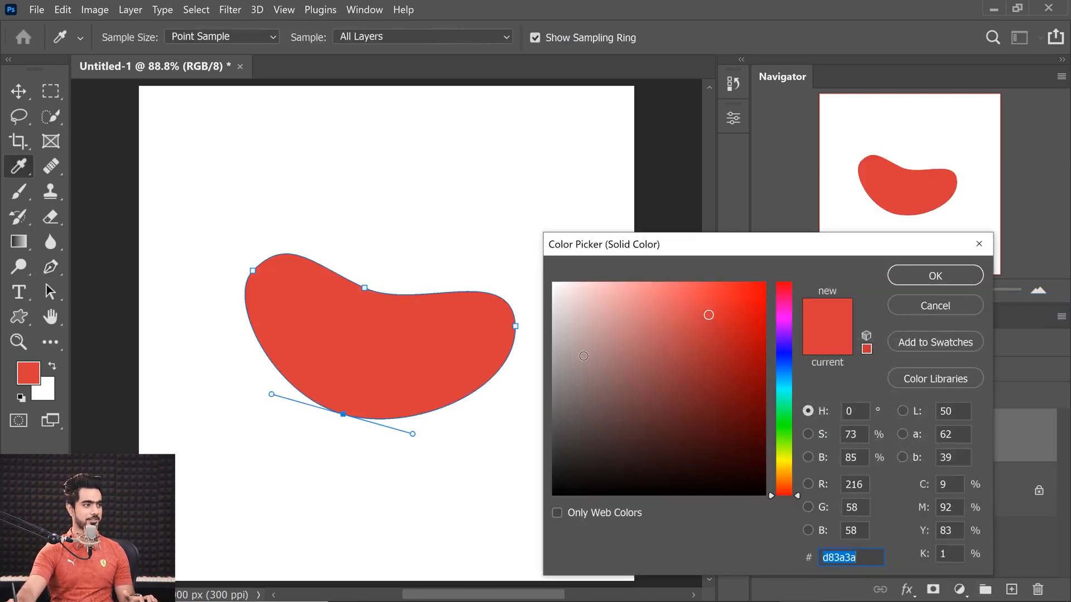
{"action": "type", "text": "000000"}
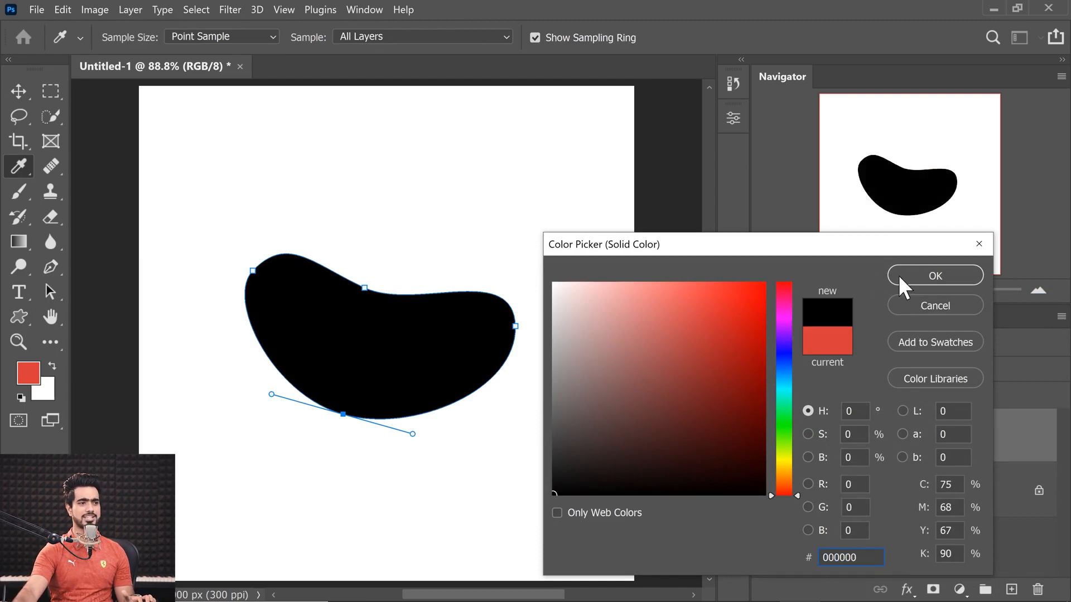
{"action": "left_click", "coordinate": [909, 279]}
Define the black bean outline as a custom shape named Bean
{"action": "right_click", "coordinate": [390, 333]}
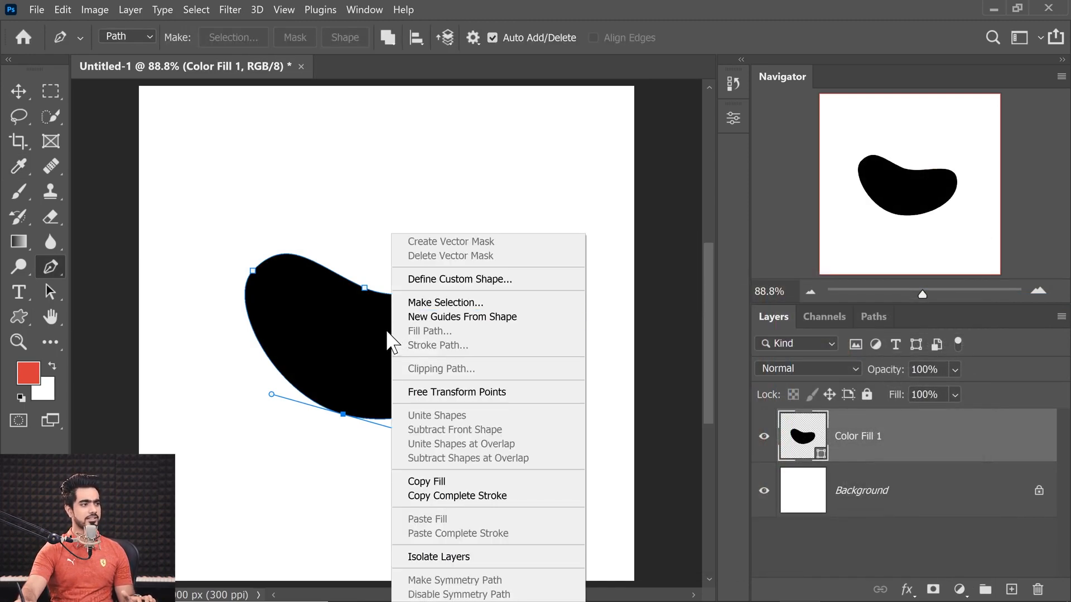
{"action": "left_click", "coordinate": [454, 279]}
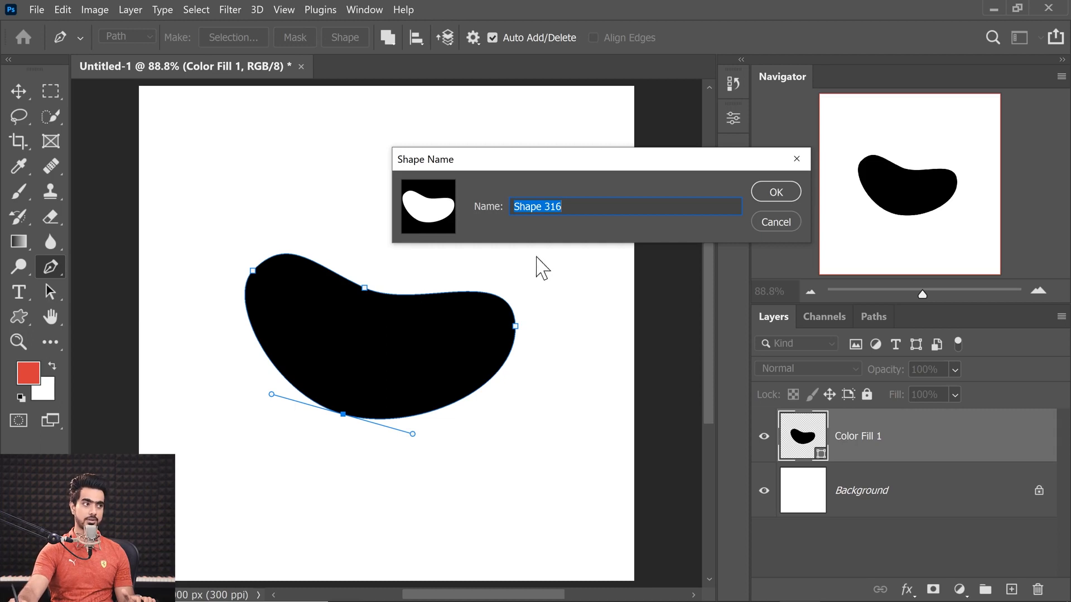
{"action": "type", "text": "Bean"}
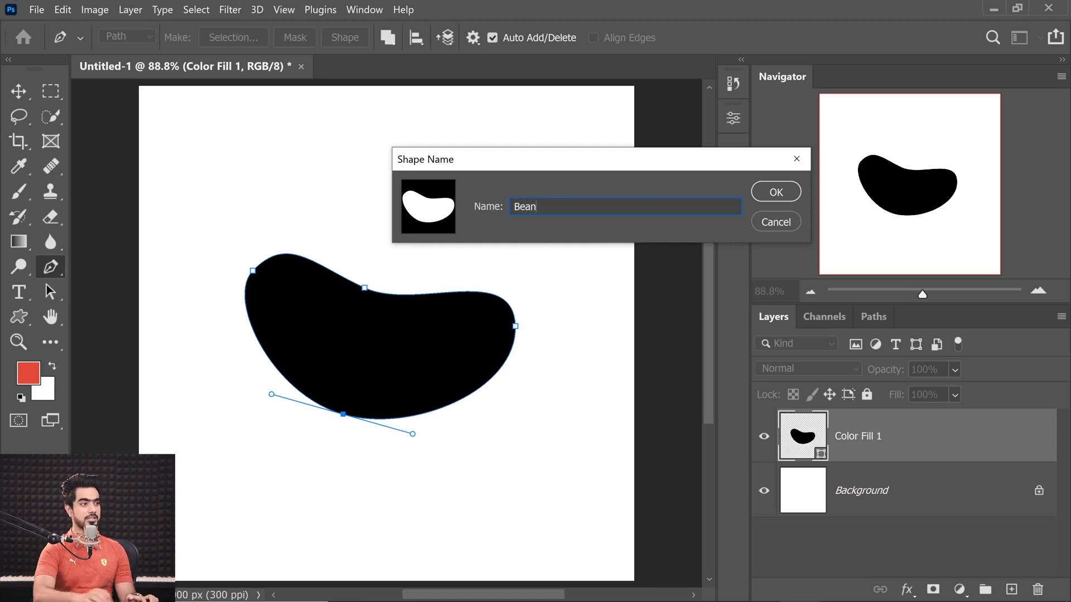
{"action": "left_click", "coordinate": [776, 192]}
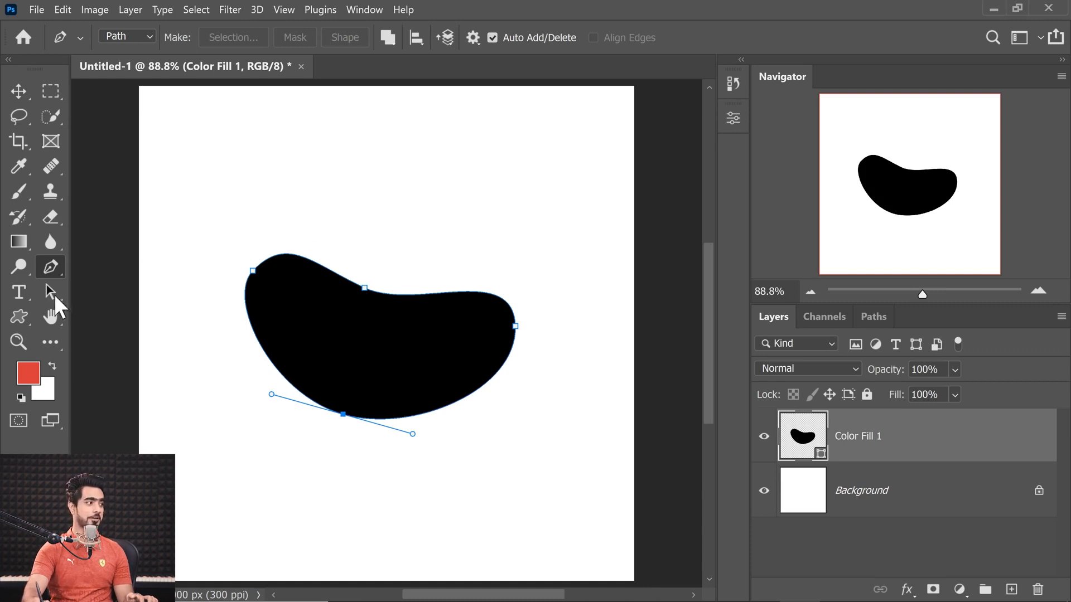
Look for the saved Bean among the Custom Shape tool's available shapes
{"action": "left_click", "coordinate": [19, 318]}
{"action": "left_click", "coordinate": [720, 41]}
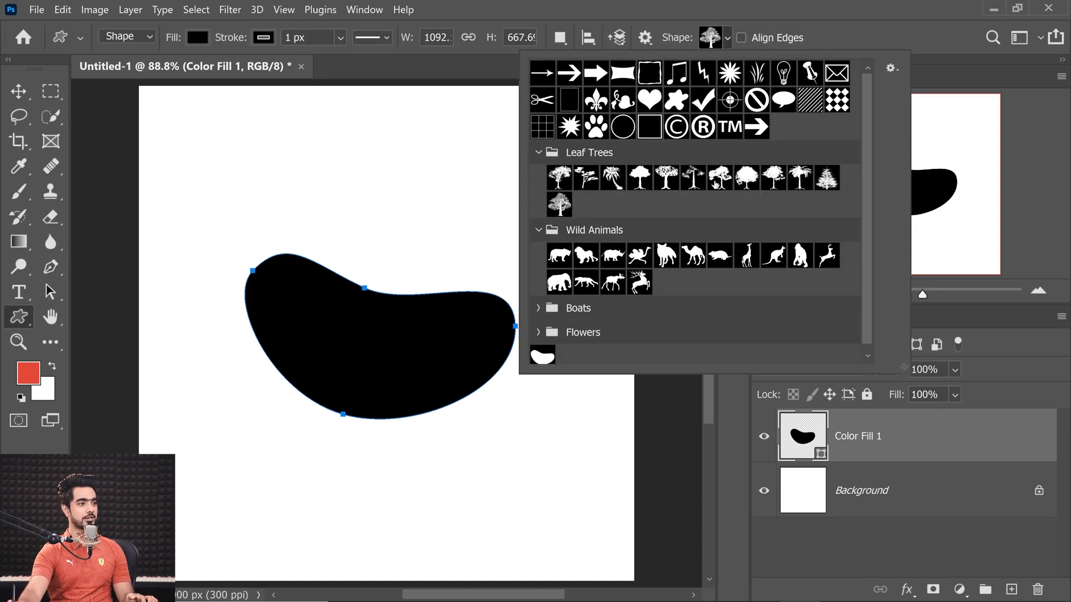
{"action": "left_click_drag", "start_coordinate": [860, 290], "coordinate": [860, 294]}
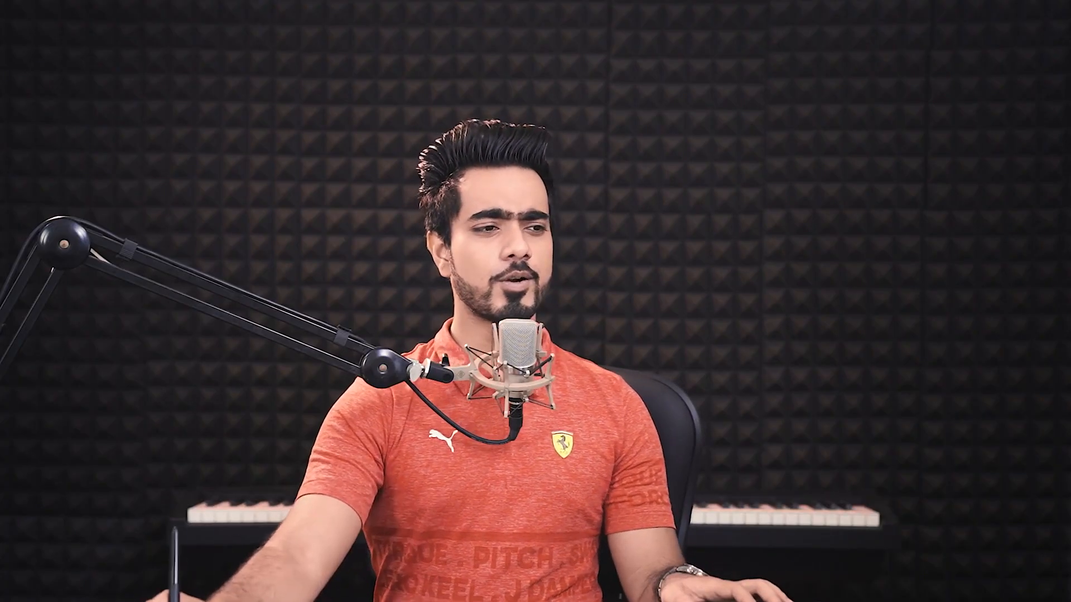
Delete the Color Fill 1 layer and write the text DINDA in the upper middle of the blank canvas
{"action": "left_click_drag", "start_coordinate": [870, 434], "coordinate": [1039, 589]}
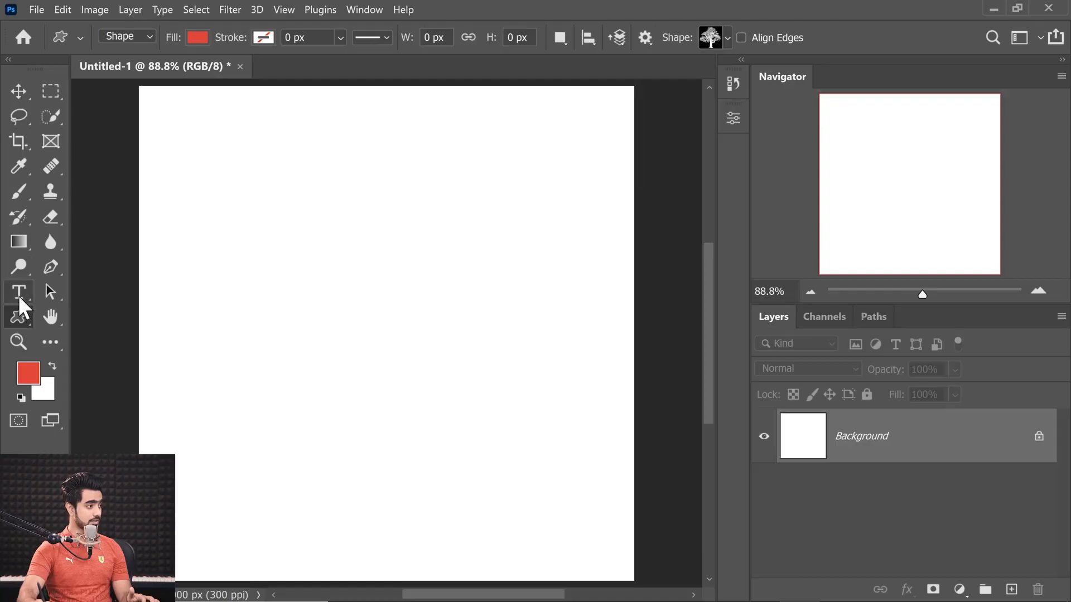
{"action": "left_click", "coordinate": [19, 292]}
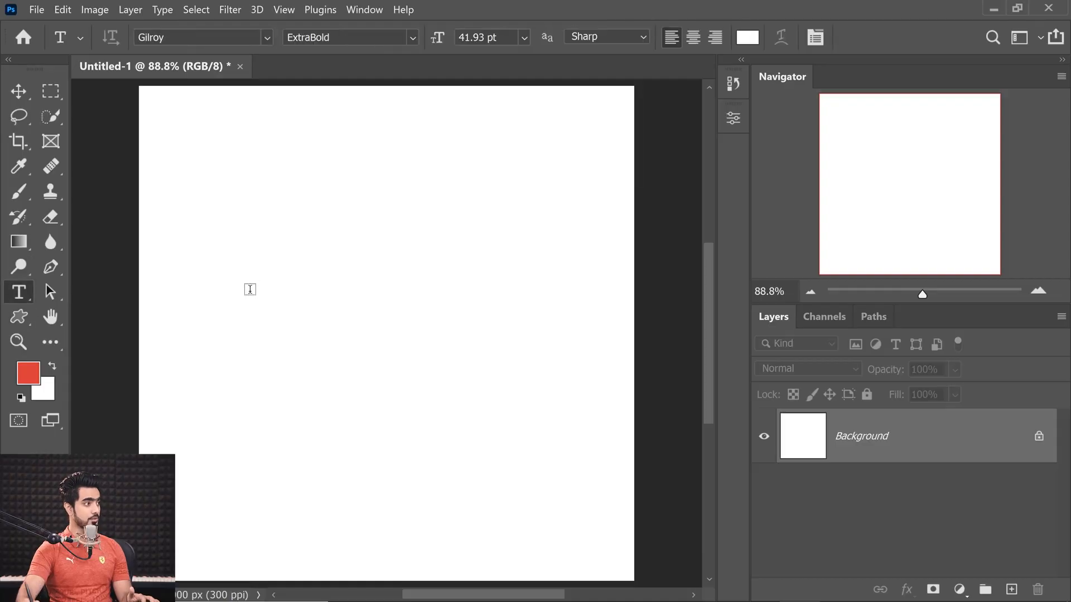
{"action": "left_click", "coordinate": [317, 269]}
{"action": "type", "text": "Hidde"}
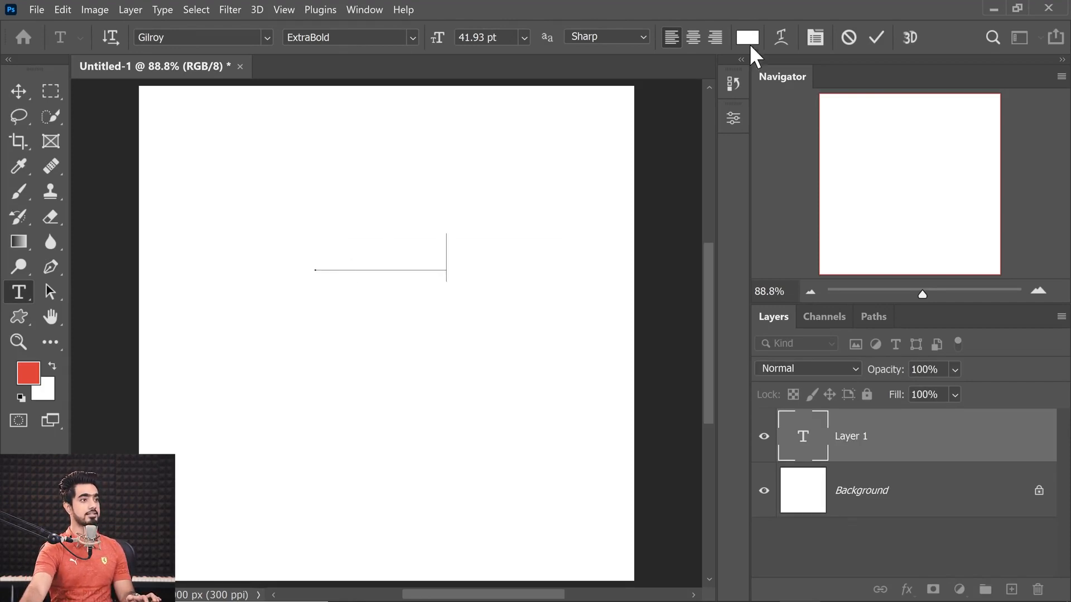
Select the whole DINDA text and set its color to black
{"action": "left_click", "coordinate": [747, 37]}
{"action": "left_click_drag", "start_coordinate": [606, 395], "coordinate": [521, 518]}
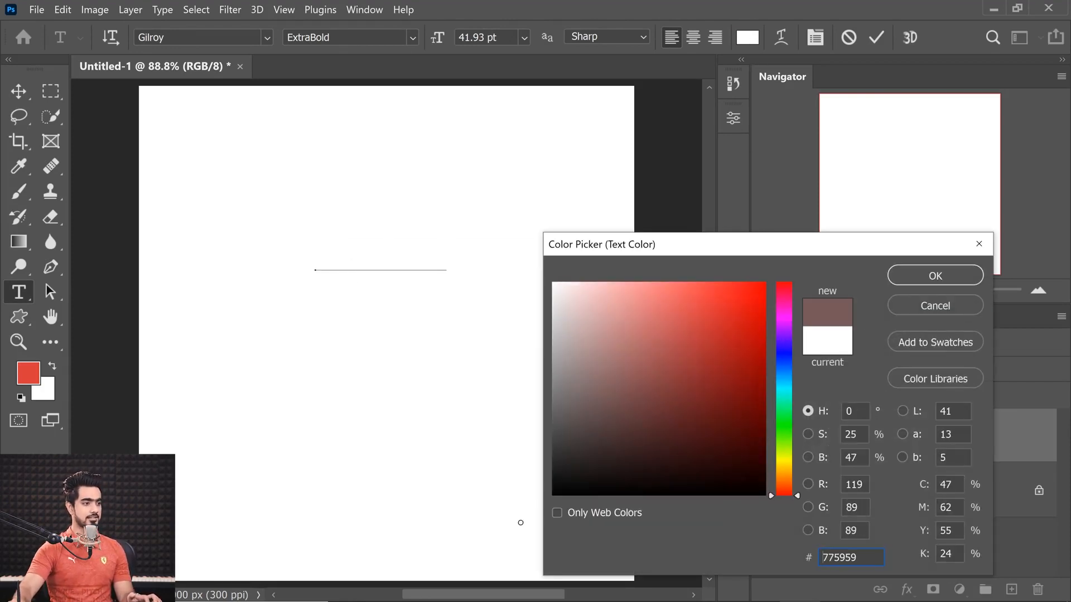
{"action": "left_click", "coordinate": [928, 282]}
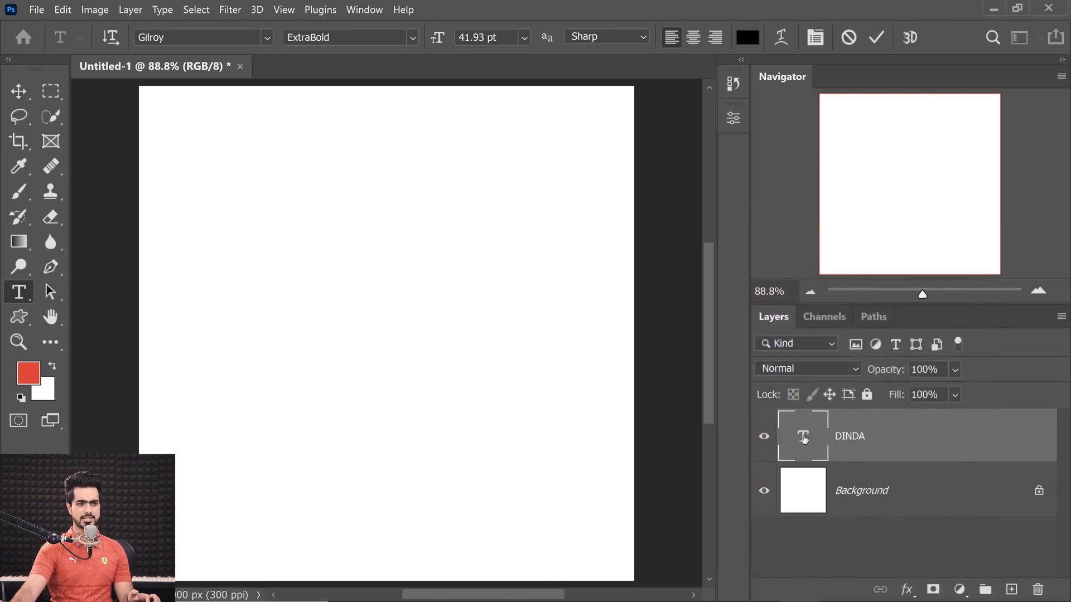
{"action": "double_click", "coordinate": [805, 435]}
{"action": "left_click", "coordinate": [747, 37]}
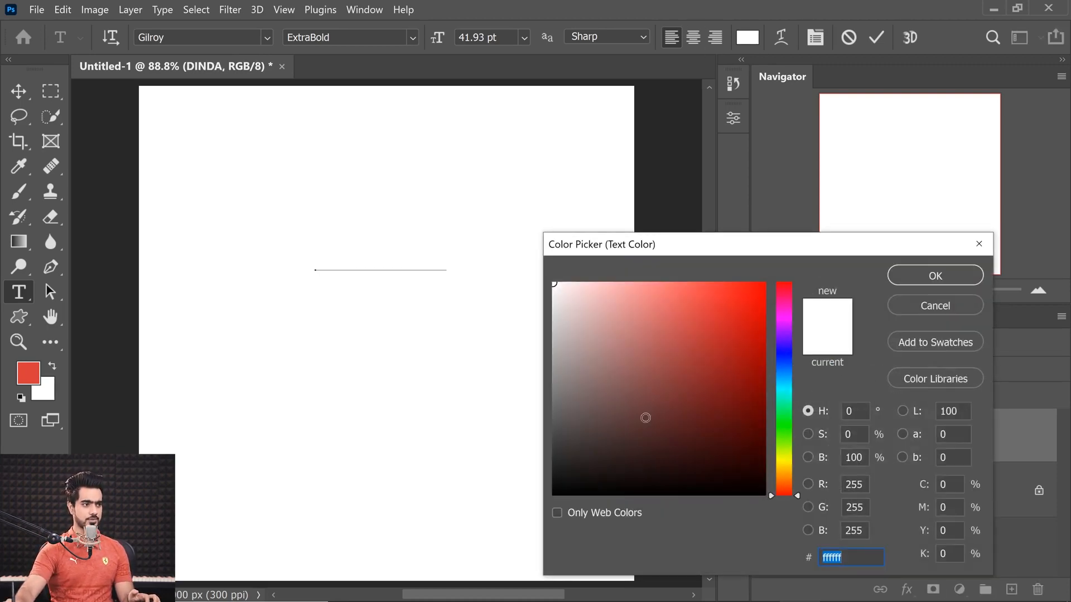
{"action": "left_click_drag", "start_coordinate": [645, 418], "coordinate": [538, 510]}
{"action": "left_click", "coordinate": [933, 276]}
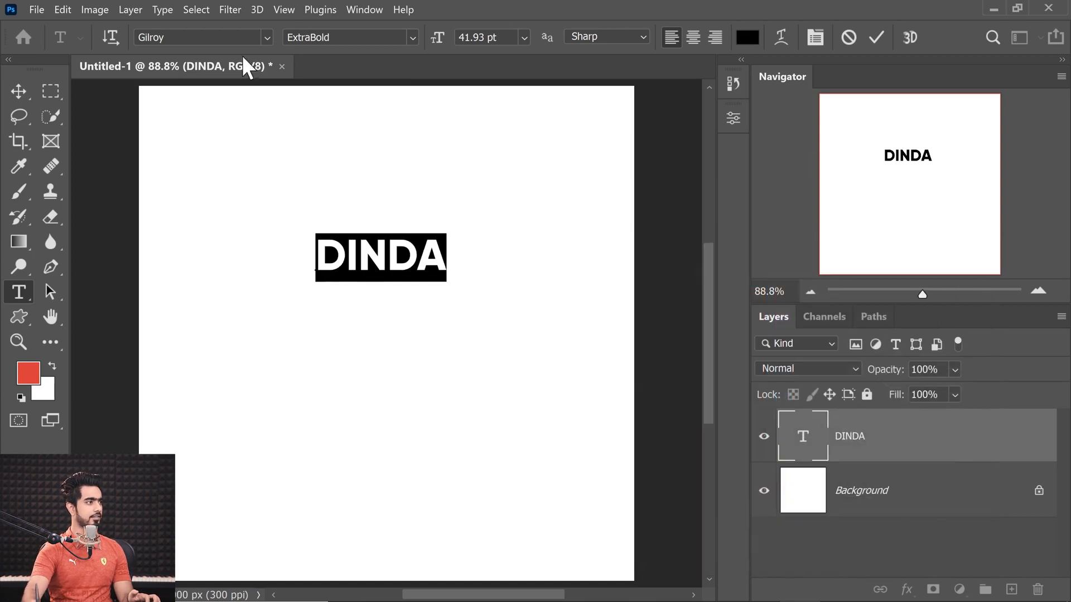
Change the DINDA text's font style to Light and scale it proportionally to about 149%, centered horizontally on the canvas
{"action": "left_click", "coordinate": [413, 37]}
{"action": "left_click", "coordinate": [354, 53]}
{"action": "left_click", "coordinate": [18, 91]}
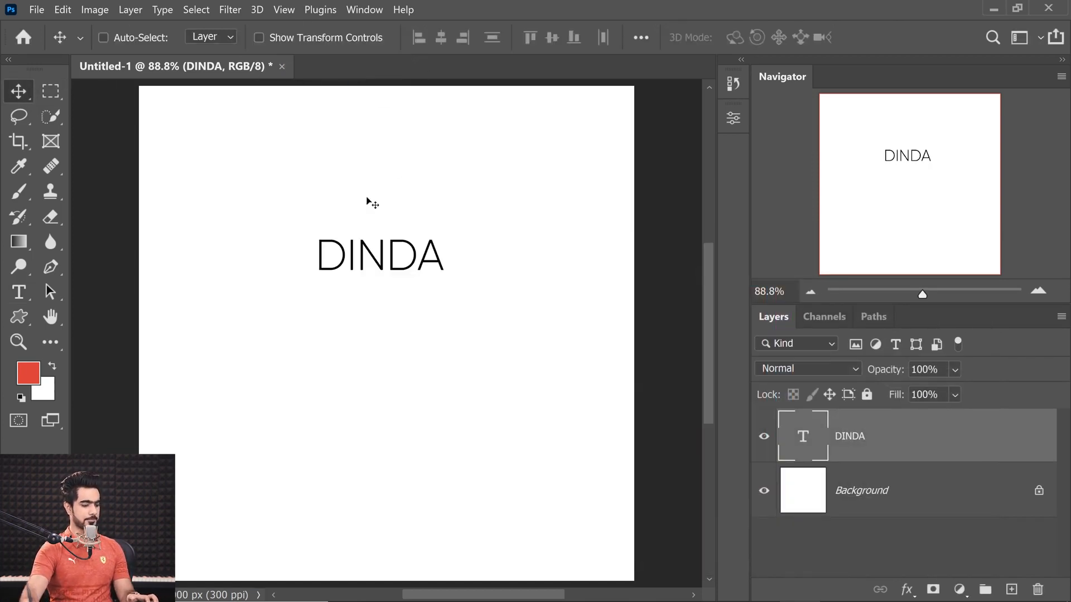
{"action": "key", "text": "ctrl+t"}
{"action": "mouse_move", "coordinate": [447, 283]}
{"action": "left_mouse_down"}
{"action": "mouse_move", "coordinate": [506, 302]}
{"action": "mouse_move", "coordinate": [468, 276]}
{"action": "mouse_move", "coordinate": [444, 277]}
{"action": "mouse_move", "coordinate": [456, 281]}
{"action": "left_mouse_up"}
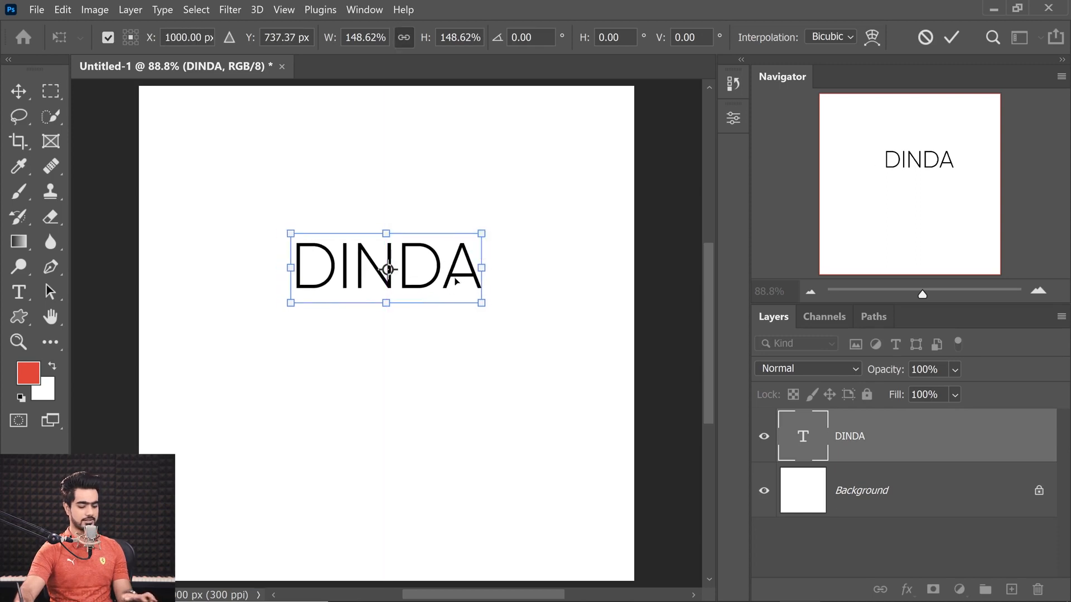
{"action": "key", "text": "Return"}
Duplicate the DINDA text directly below the original and replace the copy's wording with DETAILER
{"action": "left_click_drag", "start_coordinate": [399, 260], "coordinate": [414, 291]}
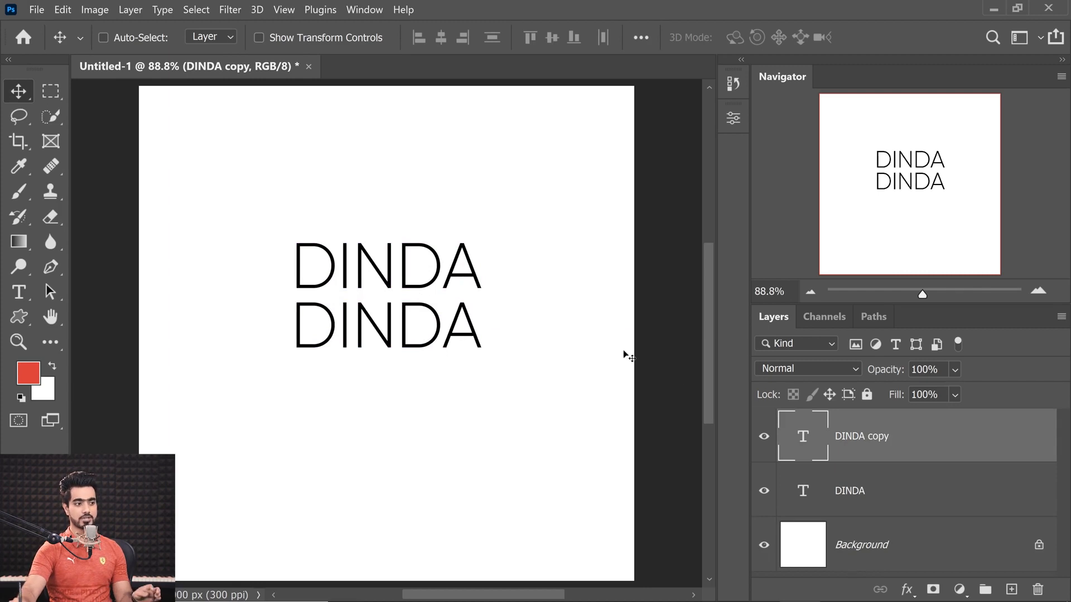
{"action": "double_click", "coordinate": [814, 441]}
{"action": "type", "text": "DETA"}
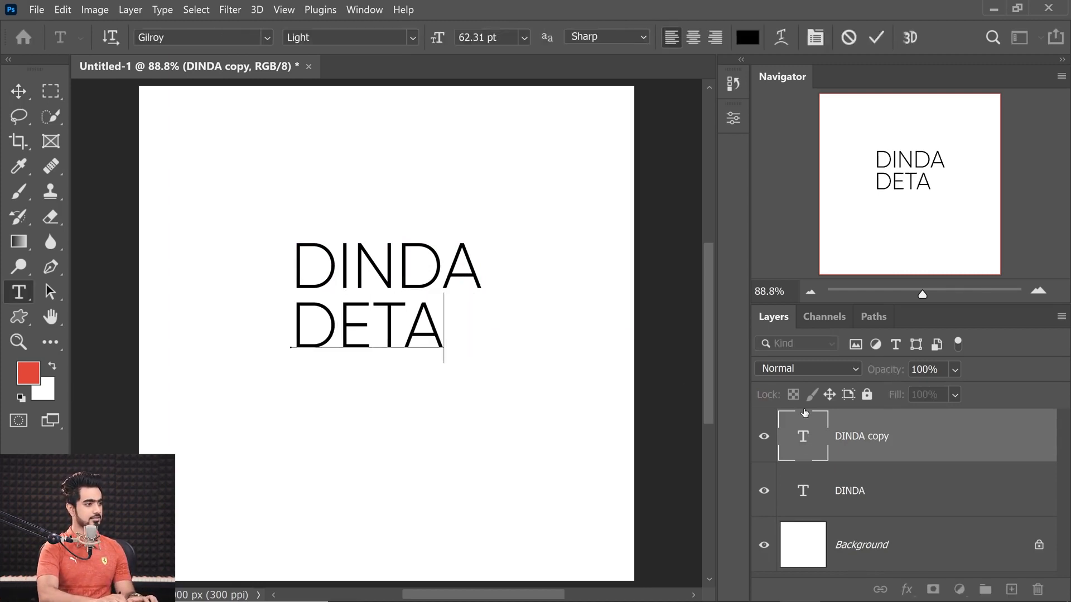
{"action": "type", "text": "ILER"}
Set the font style of the DETAILER text to ExtraBold
{"action": "key", "text": "ctrl+a"}
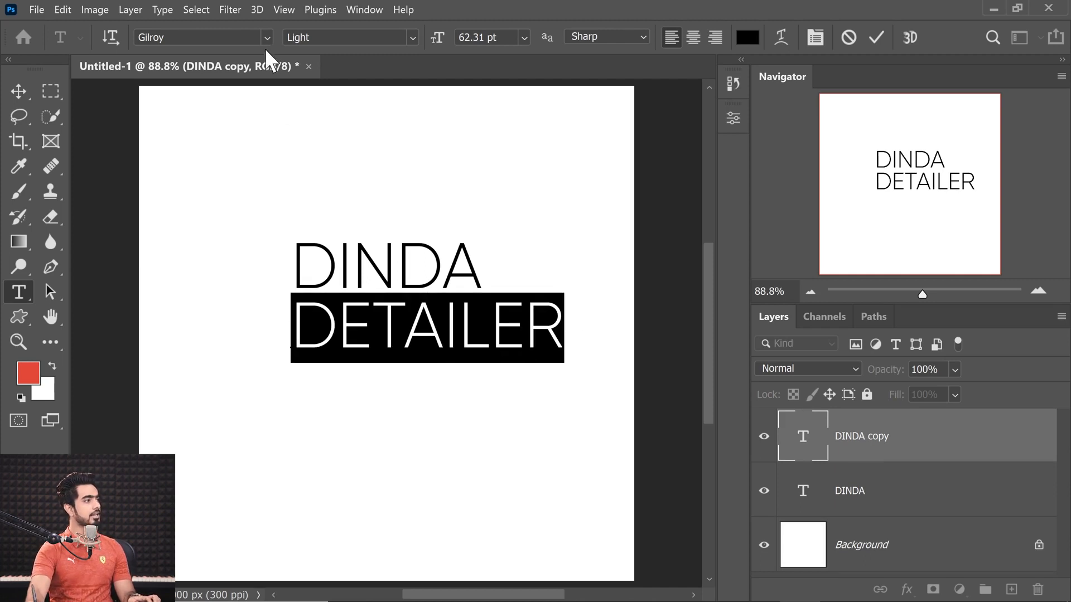
{"action": "left_click", "coordinate": [413, 37]}
{"action": "left_click", "coordinate": [348, 72]}
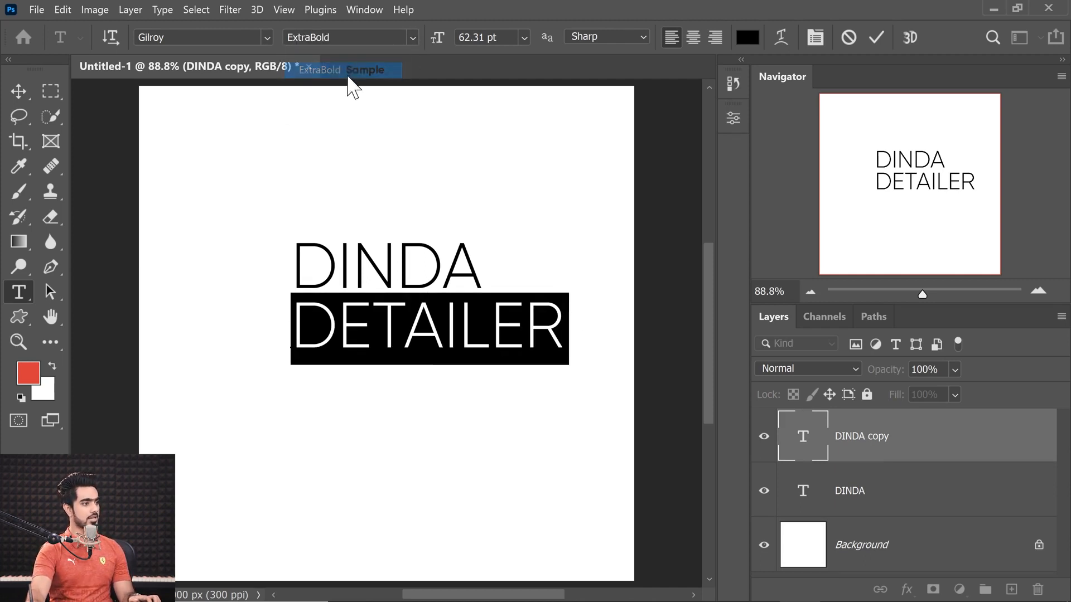
{"action": "left_click", "coordinate": [19, 92]}
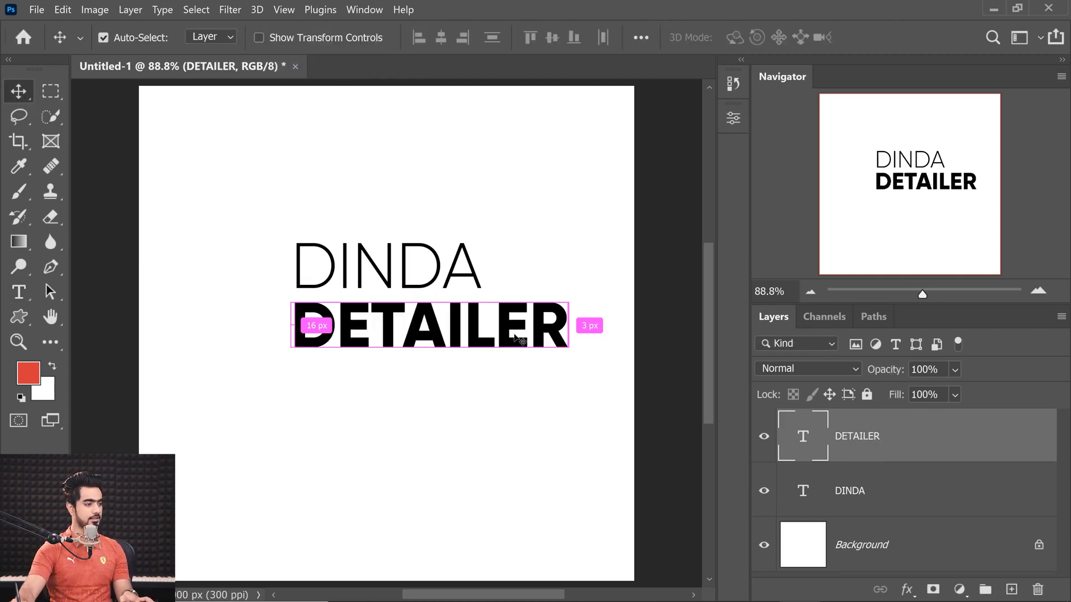
Scale the DETAILER text to about 69% and position it under DINDA with the left edges of both words aligned
{"action": "key", "text": "ctrl+t"}
{"action": "left_click_drag", "start_coordinate": [564, 365], "coordinate": [483, 343]}
{"action": "left_click_drag", "start_coordinate": [400, 298], "coordinate": [433, 305]}
{"action": "left_click_drag", "start_coordinate": [178, 325], "coordinate": [443, 376]}
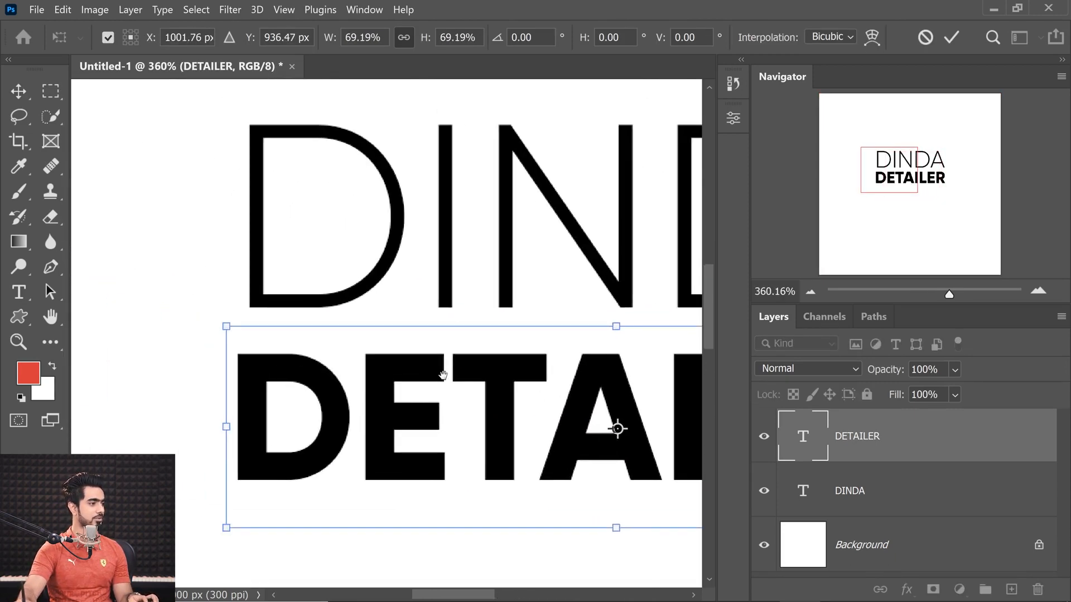
{"action": "left_click_drag", "start_coordinate": [280, 396], "coordinate": [297, 372]}
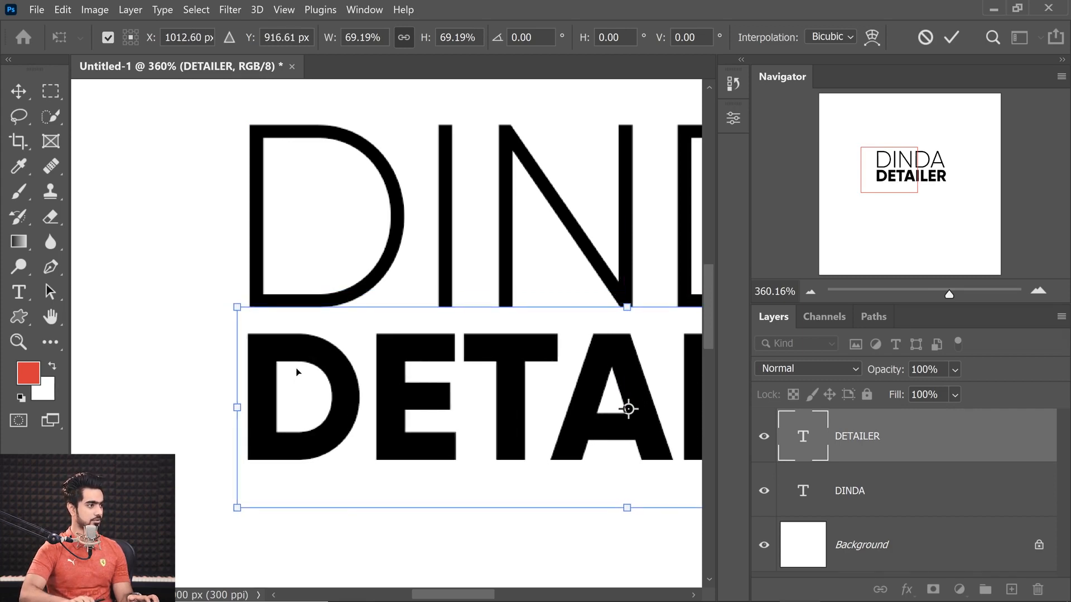
{"action": "key", "text": "Return"}
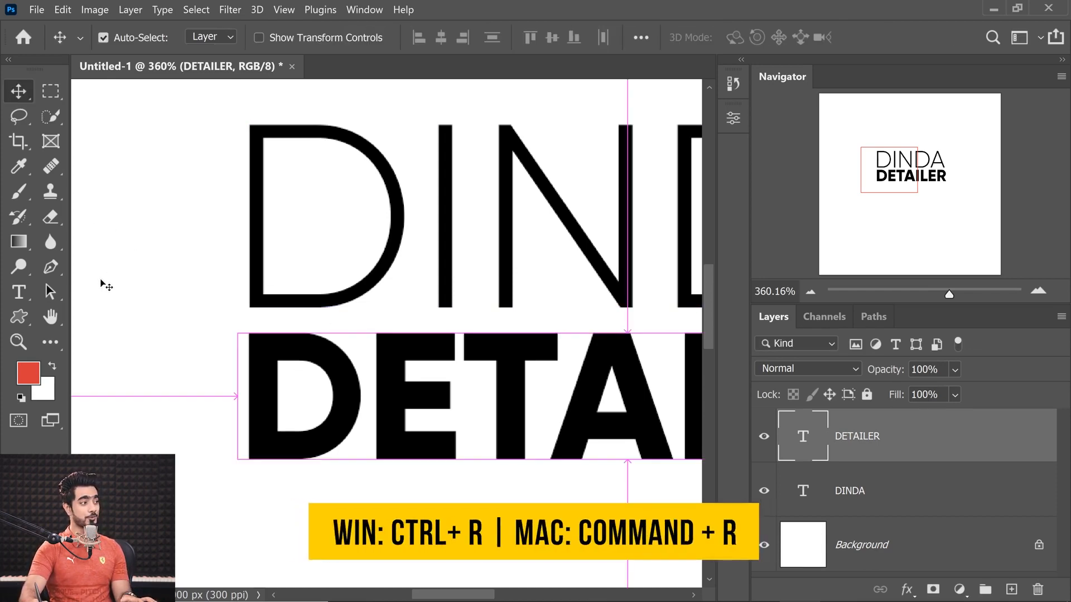
Show the rulers and place a vertical guide along the left edge of DINDA's first letter
{"action": "key", "text": "ctrl+r"}
{"action": "left_click_drag", "start_coordinate": [83, 294], "coordinate": [269, 318]}
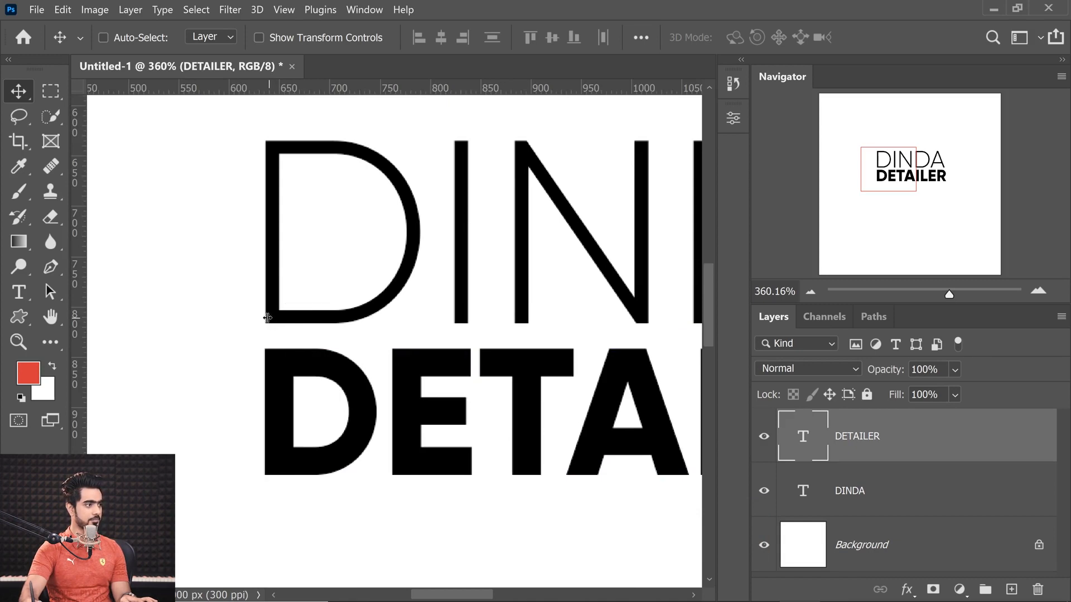
{"action": "scroll", "coordinate": [299, 304], "scroll_direction": "up", "scroll_amount": 10}
{"action": "left_click_drag", "start_coordinate": [246, 404], "coordinate": [212, 419]}
{"action": "left_click_drag", "start_coordinate": [280, 412], "coordinate": [236, 358]}
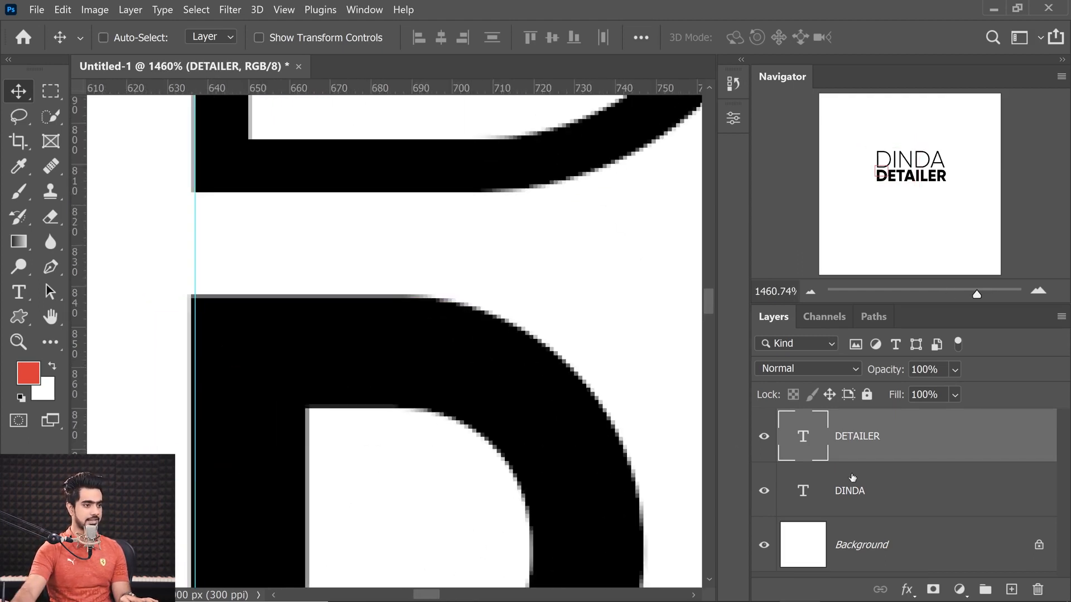
Nudge the DETAILER text so the left edge of its D lines up with the vertical guide
{"action": "key", "text": "ctrl+t"}
{"action": "key", "text": "Right"}
{"action": "key", "text": "Down"}
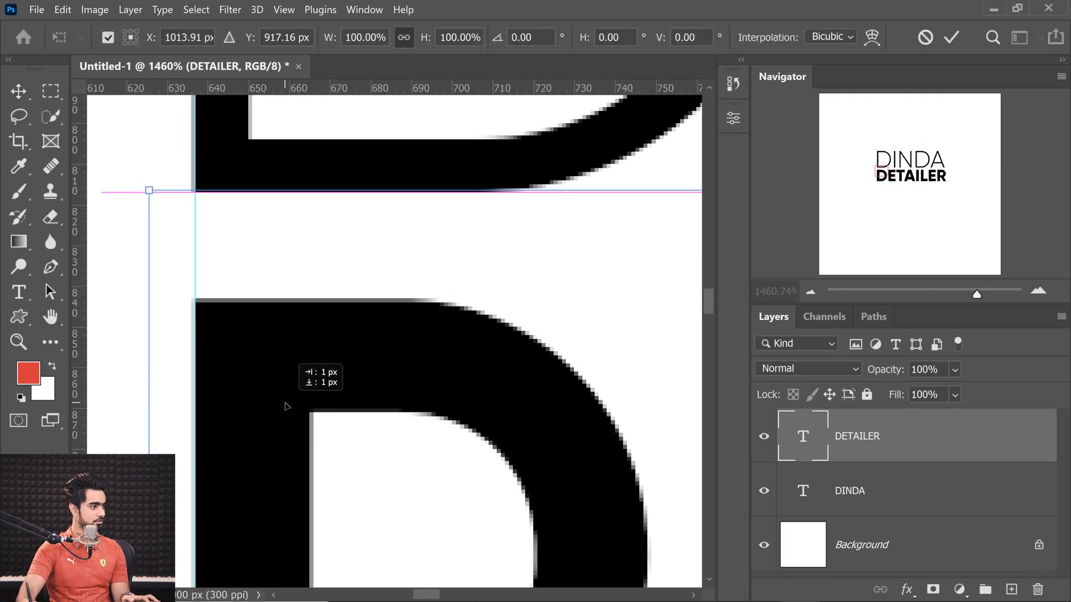
{"action": "left_click_drag", "start_coordinate": [285, 401], "coordinate": [286, 397]}
{"action": "left_click_drag", "start_coordinate": [369, 347], "coordinate": [112, 357]}
{"action": "left_click_drag", "start_coordinate": [501, 364], "coordinate": [487, 364]}
{"action": "key", "text": "Return"}
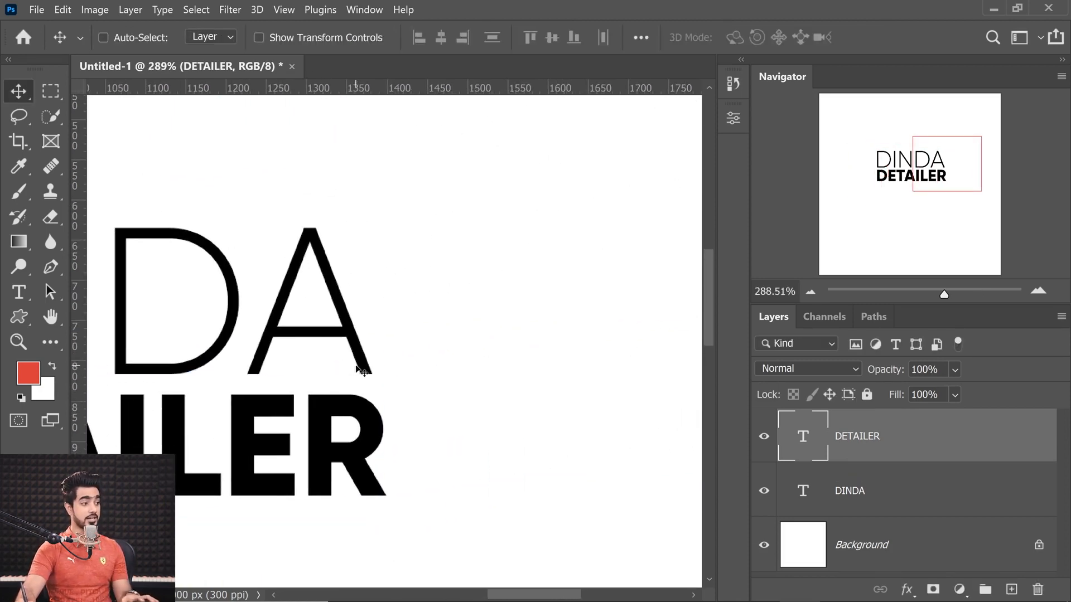
Place a second vertical guide at the right edge of DINDA's final A and keep the DETAILER layer active
{"action": "left_click", "coordinate": [882, 497]}
{"action": "left_click_drag", "start_coordinate": [78, 341], "coordinate": [390, 372]}
{"action": "left_click", "coordinate": [786, 446]}
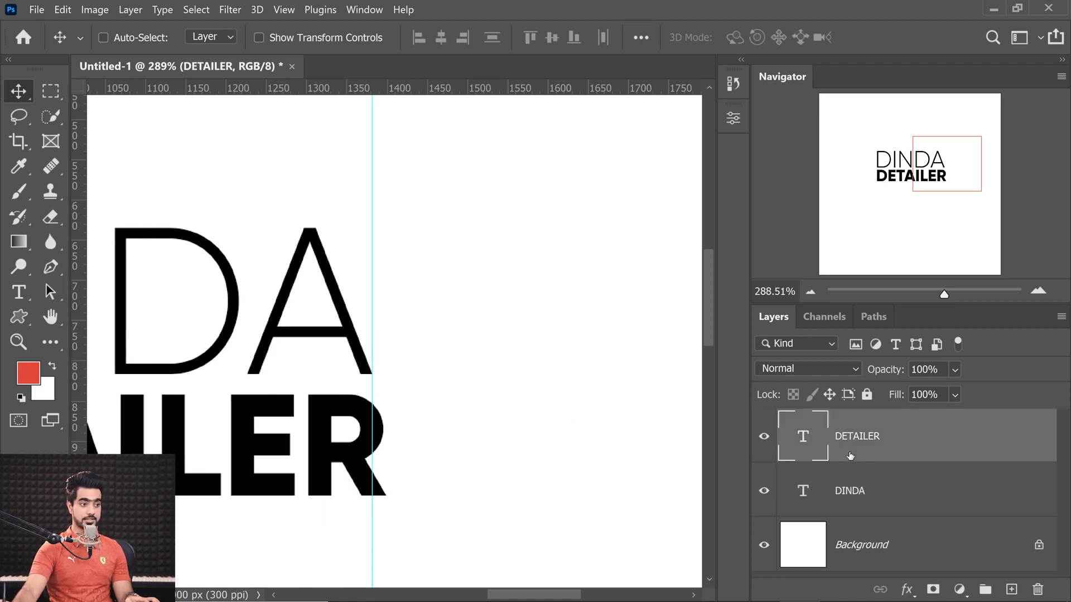
Scale the DETAILER text proportionally to about 97.75% so the foot of its R ends at the right-hand guide
{"action": "left_click_drag", "start_coordinate": [432, 422], "coordinate": [463, 418]}
{"action": "key", "text": "ctrl+t"}
{"action": "left_click_drag", "start_coordinate": [274, 428], "coordinate": [397, 230]}
{"action": "left_click_drag", "start_coordinate": [365, 454], "coordinate": [389, 276]}
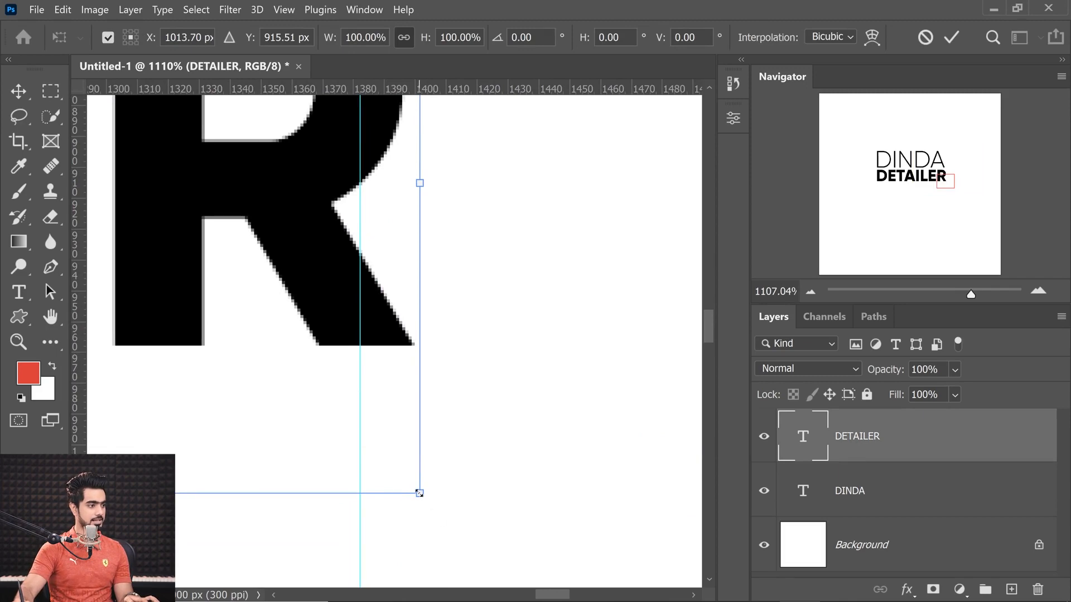
{"action": "left_click_drag", "start_coordinate": [420, 493], "coordinate": [375, 448]}
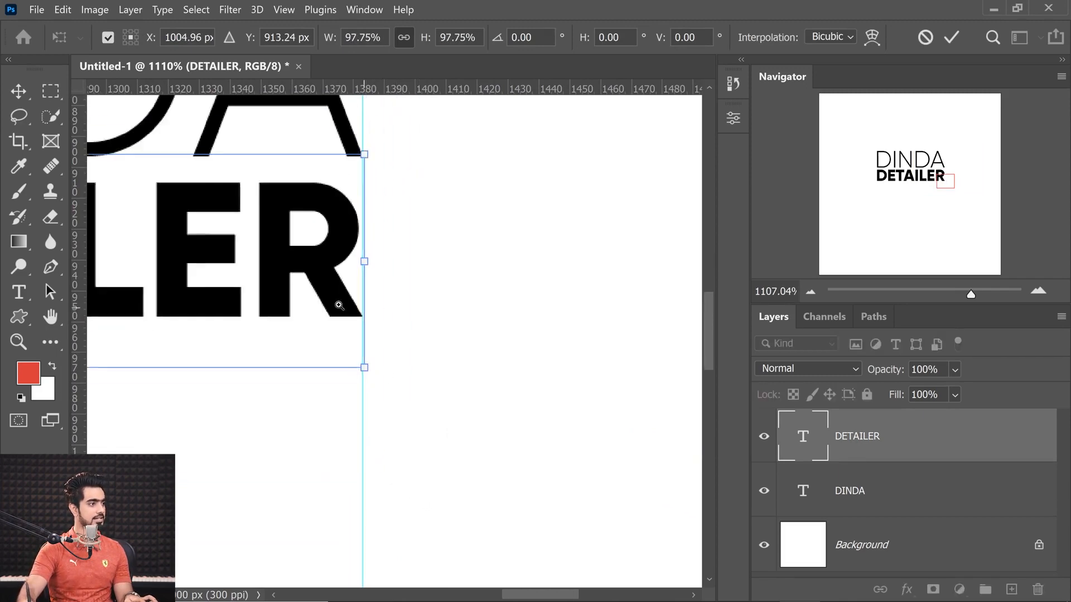
{"action": "left_click_drag", "start_coordinate": [339, 305], "coordinate": [306, 313]}
{"action": "left_click_drag", "start_coordinate": [306, 336], "coordinate": [544, 470]}
{"action": "key", "text": "Return"}
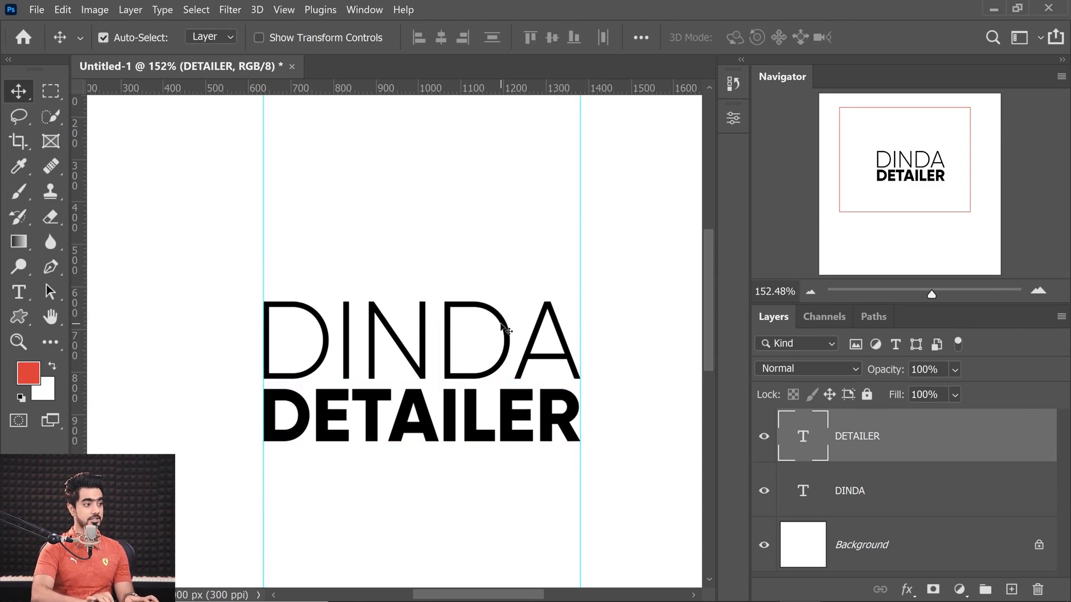
Hide the guides and bring the whole two-line logo into view on the canvas
{"action": "key", "text": "ctrl+semicolon"}
{"action": "left_click_drag", "start_coordinate": [355, 339], "coordinate": [273, 337]}
{"action": "left_click_drag", "start_coordinate": [390, 357], "coordinate": [471, 372]}
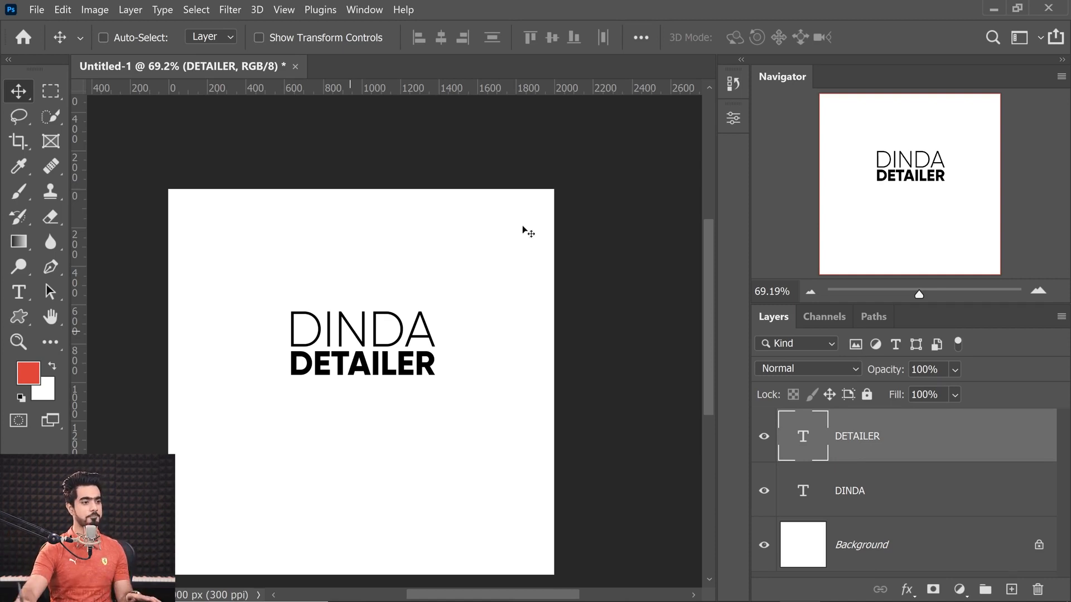
Convert both the DINDA and DETAILER text layers to shapes and merge them into one shape layer
{"action": "key", "text": "ctrl"}
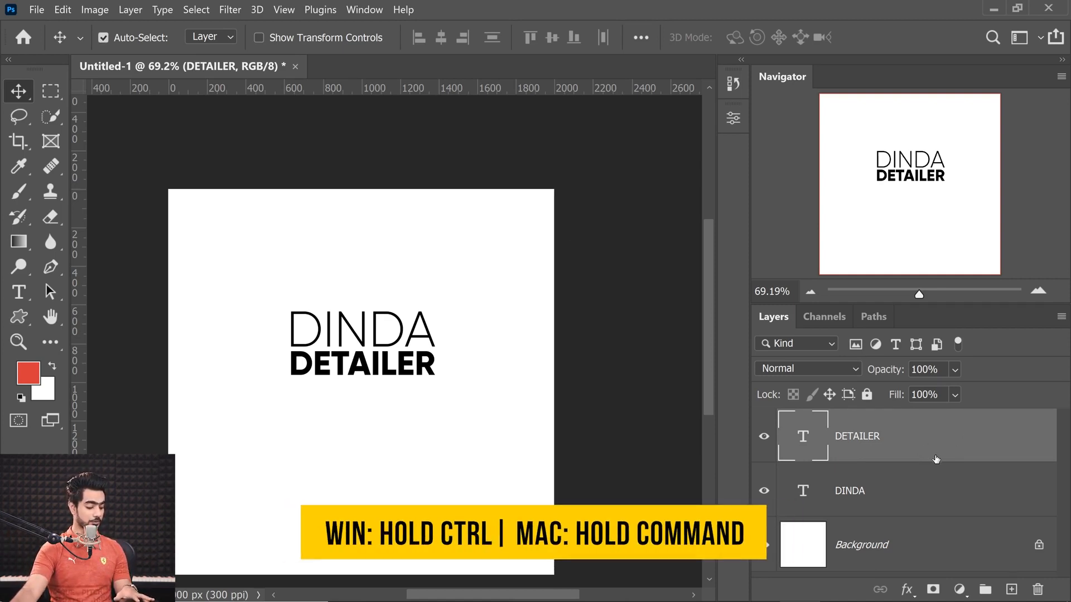
{"action": "left_click", "coordinate": [976, 491], "text": "ctrl"}
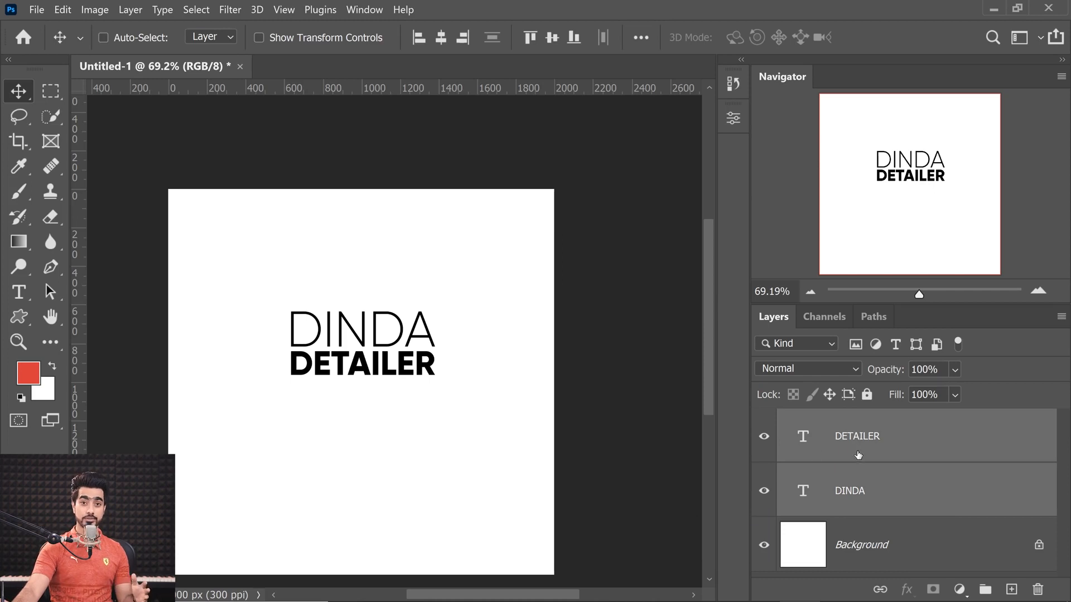
{"action": "right_click", "coordinate": [981, 438]}
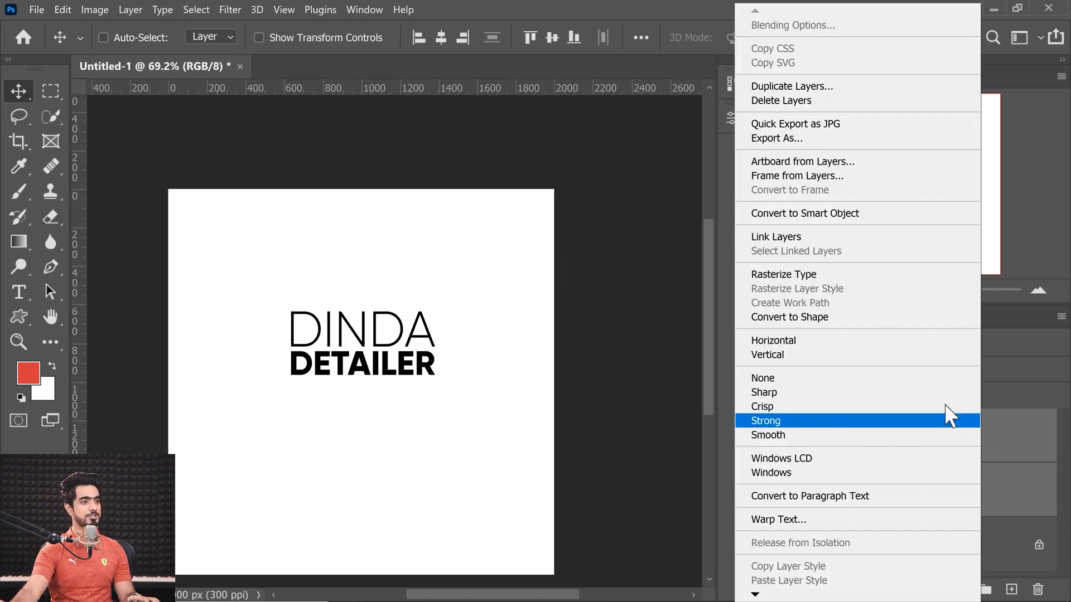
{"action": "left_click", "coordinate": [812, 316]}
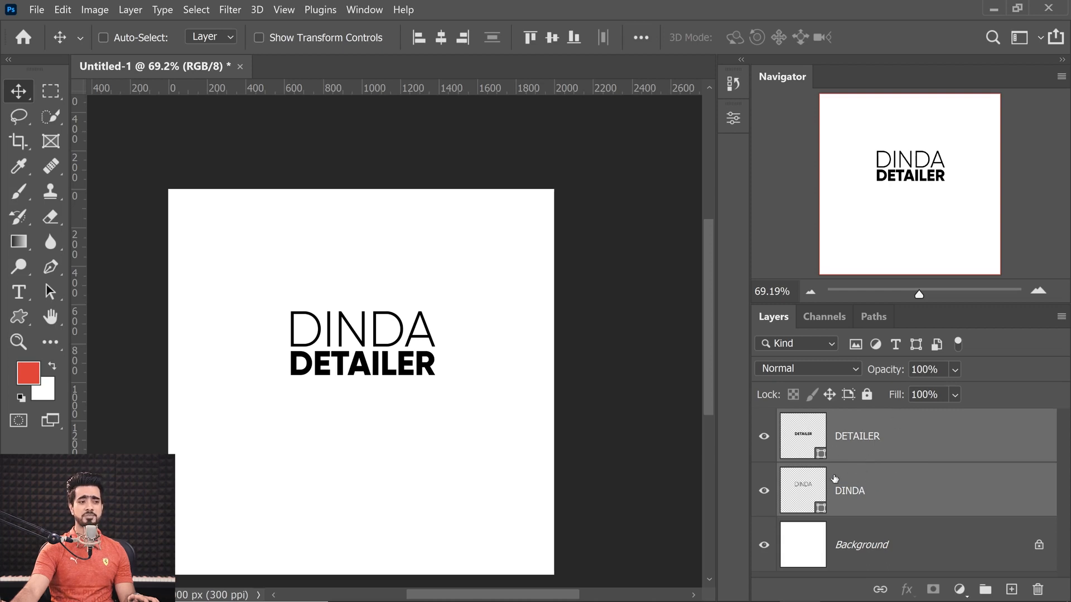
{"action": "key", "text": "ctrl+e"}
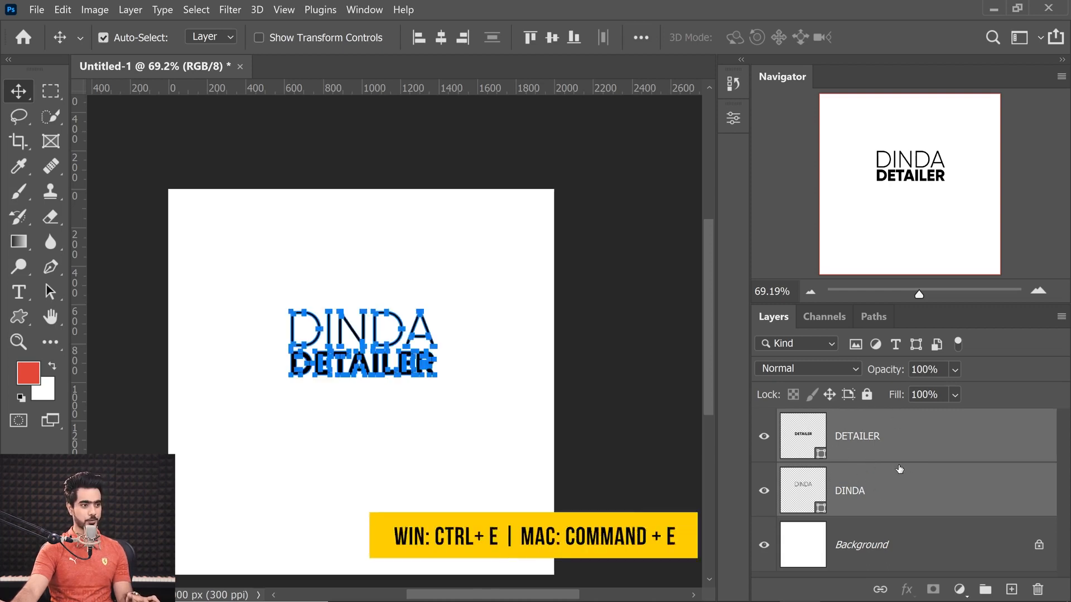
{"action": "left_click", "coordinate": [881, 496]}
{"action": "left_click", "coordinate": [904, 458]}
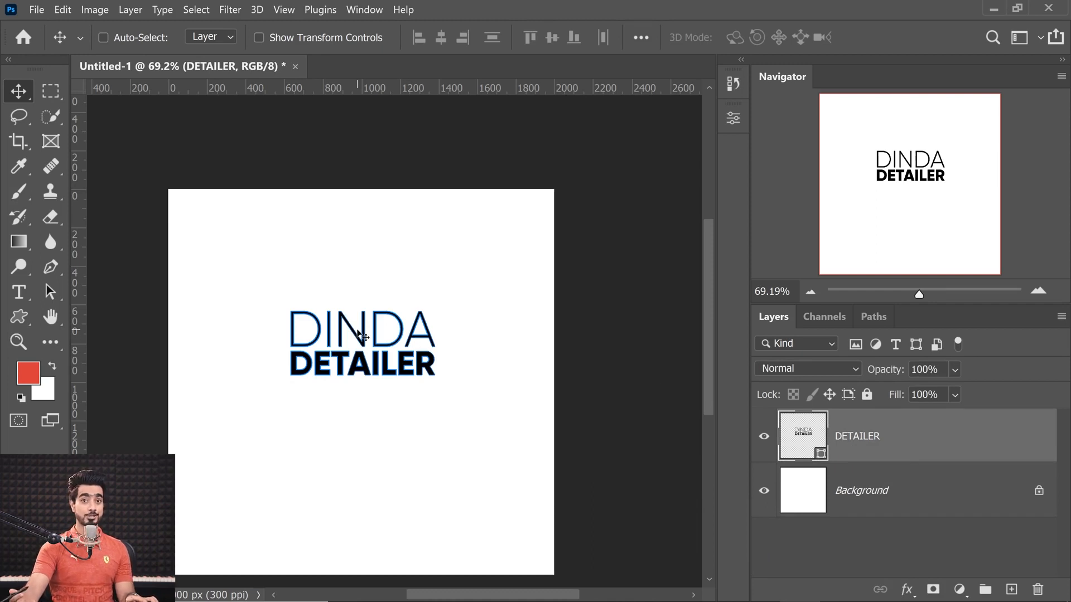
Define the merged logo as a custom shape named Dinda Detailer
{"action": "left_click", "coordinate": [50, 267]}
{"action": "right_click", "coordinate": [398, 332]}
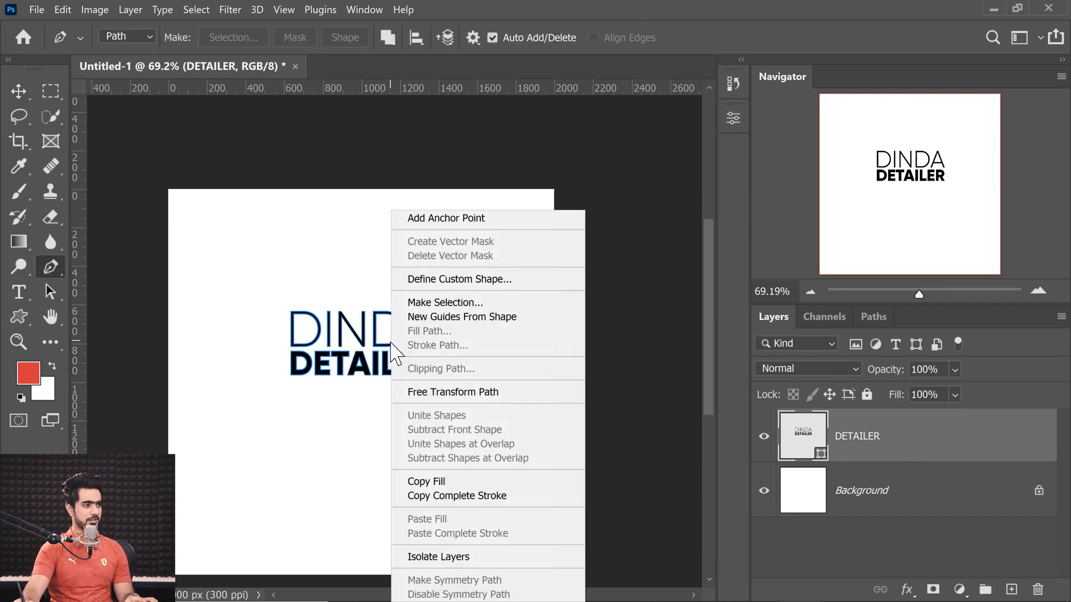
{"action": "left_click", "coordinate": [443, 280]}
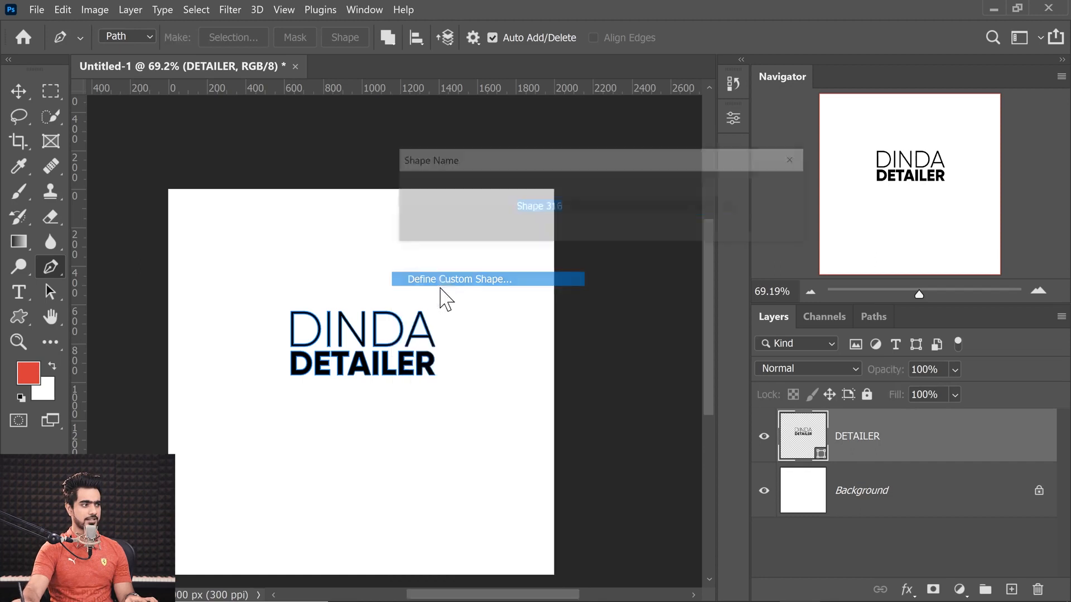
{"action": "type", "text": "Dinda Detailer"}
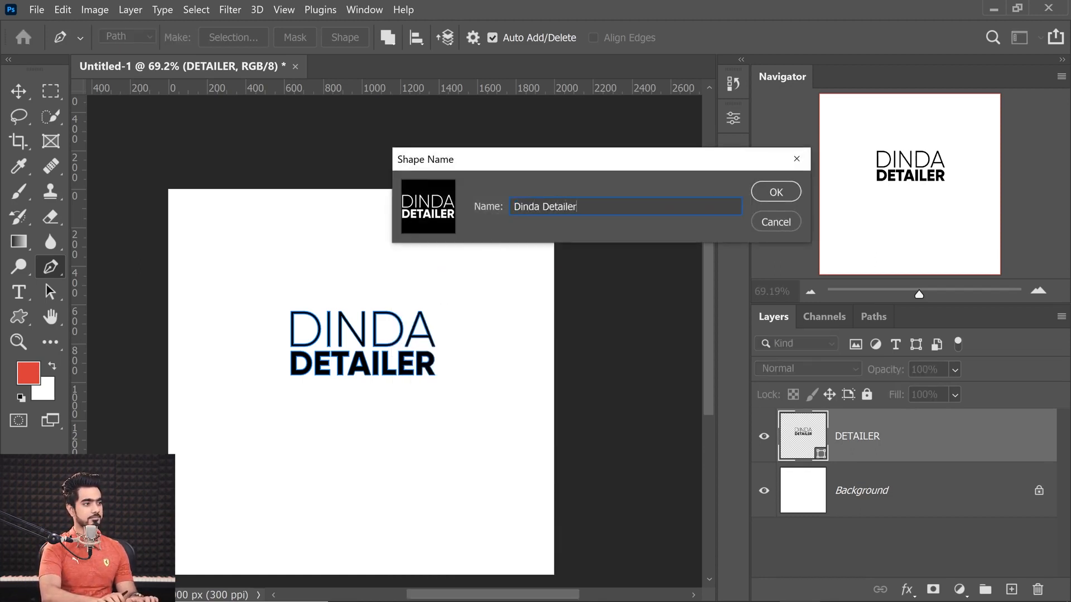
{"action": "key", "text": "Return"}
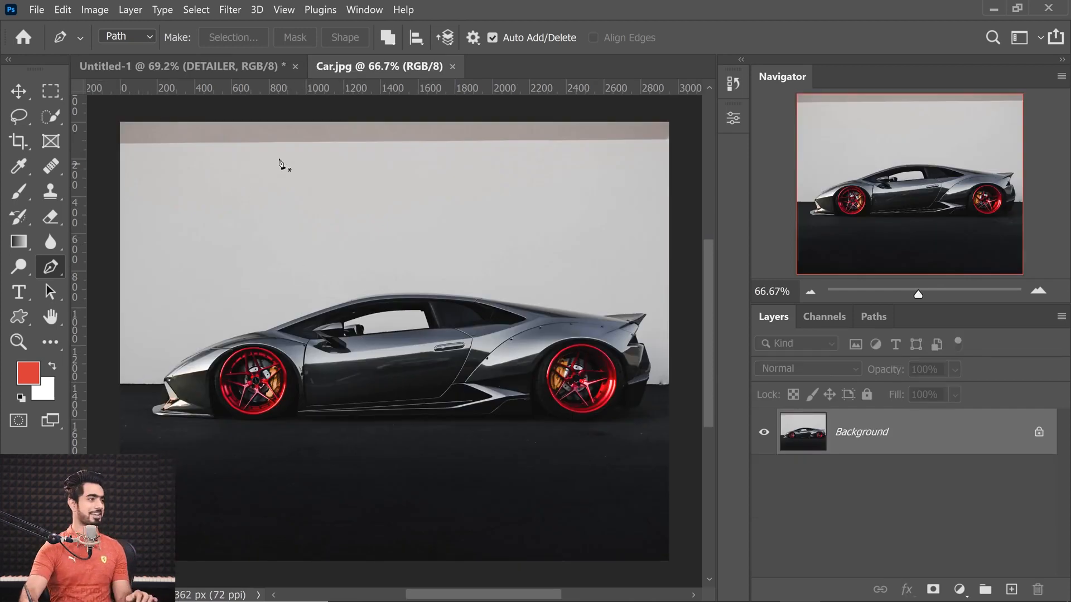
Draw the Dinda Detailer custom shape on the Car.jpg photo below the car, about 936 by 413 px
{"action": "left_click", "coordinate": [19, 318]}
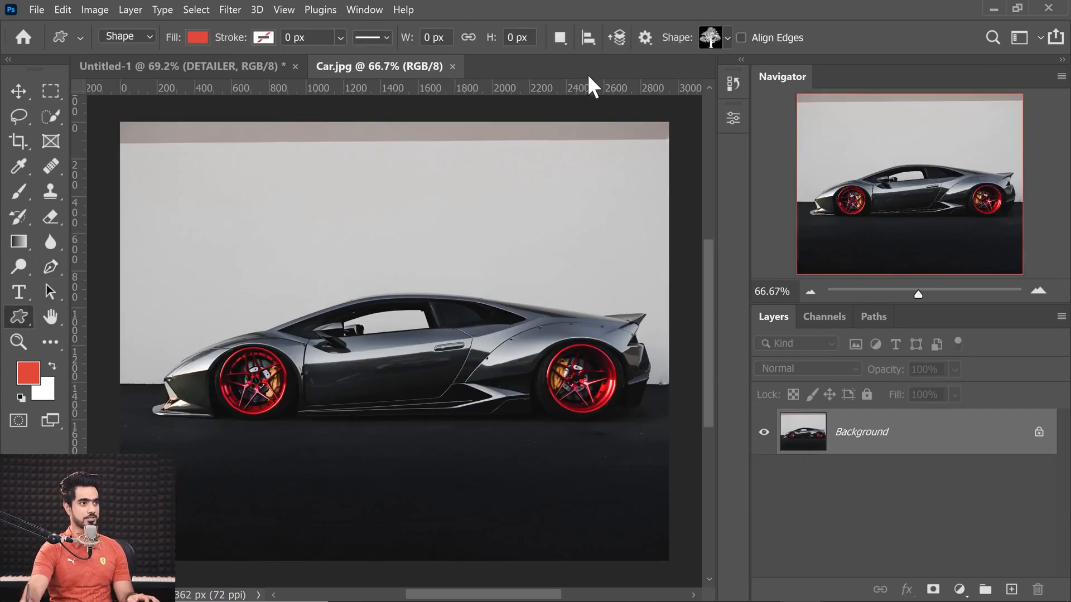
{"action": "left_click", "coordinate": [727, 38]}
{"action": "left_click", "coordinate": [571, 354]}
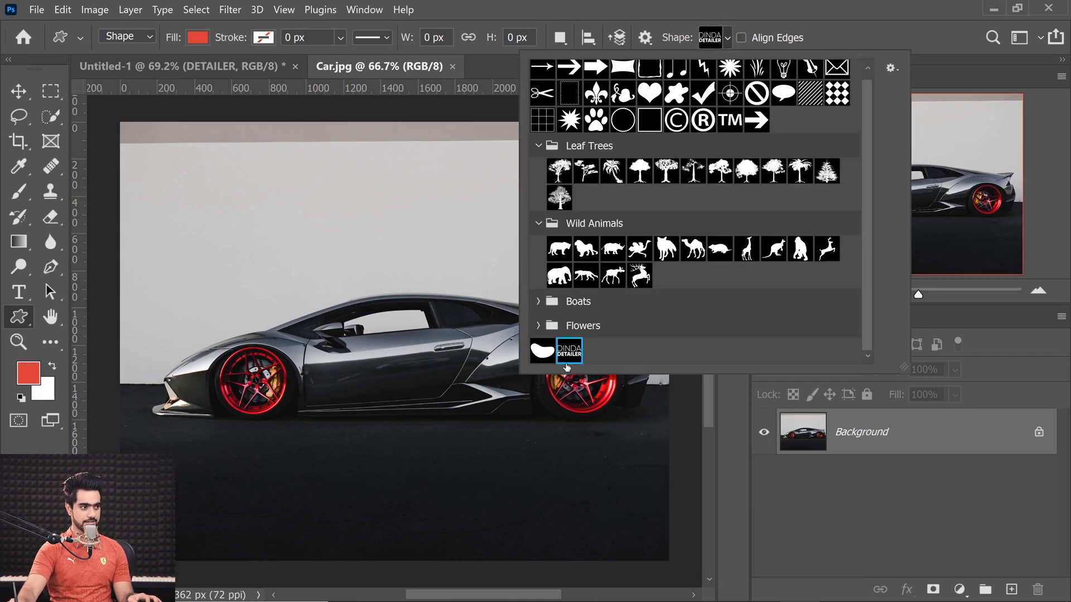
{"action": "left_click_drag", "start_coordinate": [350, 453], "coordinate": [527, 535]}
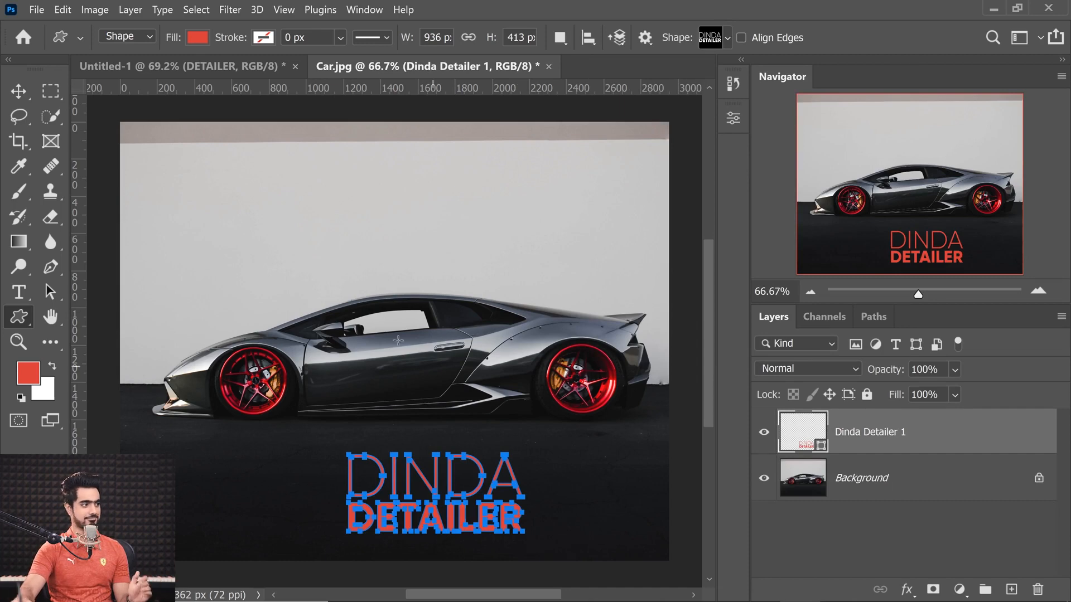
Move the logo shape to the horizontal center beneath the car and deselect its layer
{"action": "left_click", "coordinate": [19, 91]}
{"action": "left_click_drag", "start_coordinate": [458, 503], "coordinate": [418, 493]}
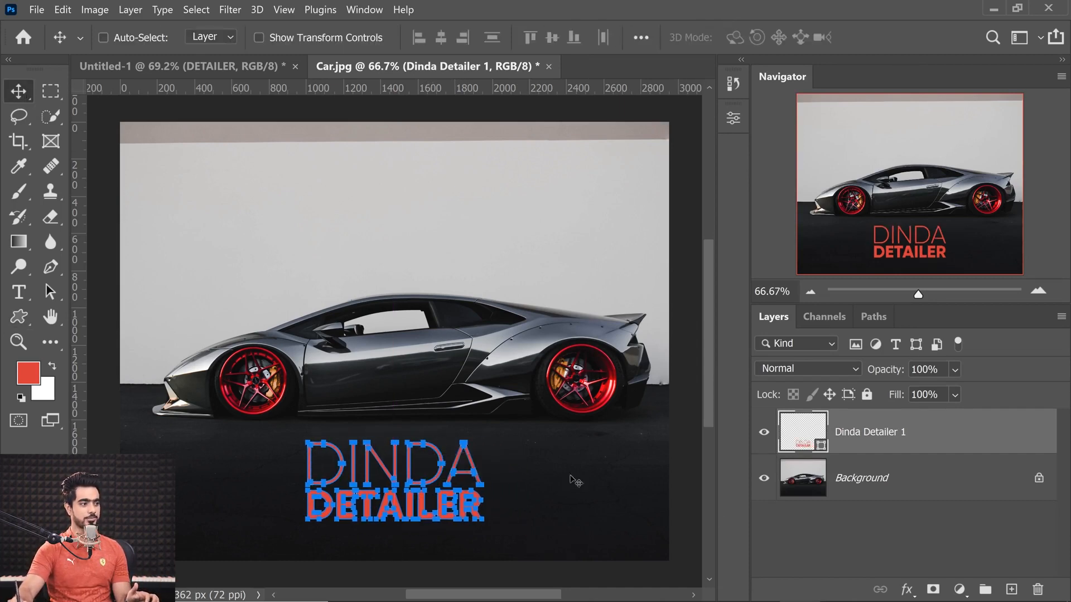
{"action": "left_click", "coordinate": [823, 526]}
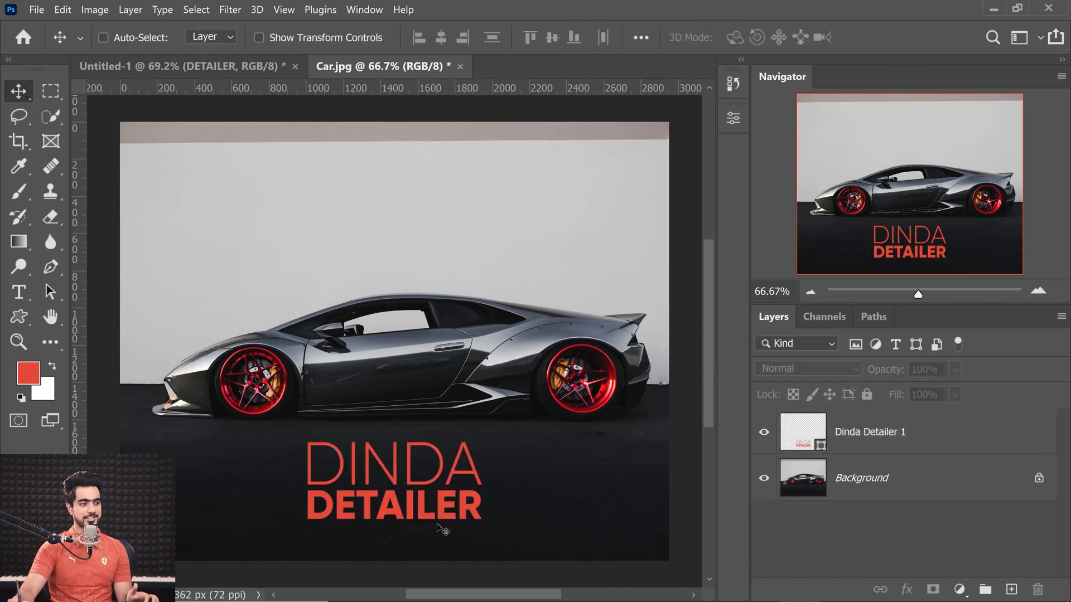
Try the dark fill color #362727 on the Dinda Detailer 1 shape, and cancel the color change
{"action": "double_click", "coordinate": [800, 439]}
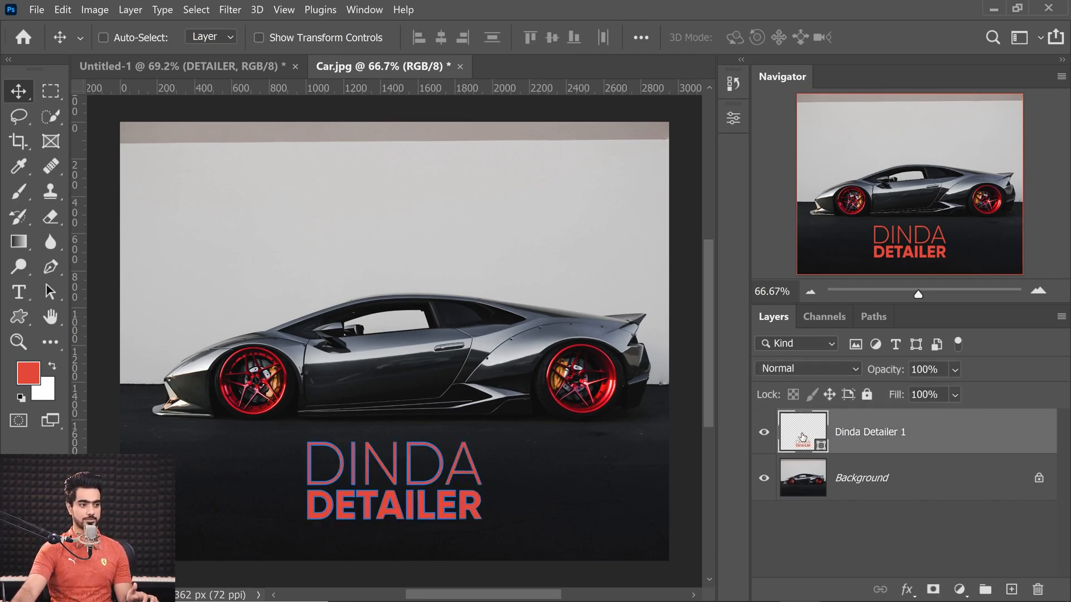
{"action": "mouse_move", "coordinate": [697, 405]}
{"action": "left_mouse_down"}
{"action": "mouse_move", "coordinate": [681, 407]}
{"action": "mouse_move", "coordinate": [698, 402]}
{"action": "mouse_move", "coordinate": [680, 444]}
{"action": "mouse_move", "coordinate": [614, 450]}
{"action": "left_mouse_up"}
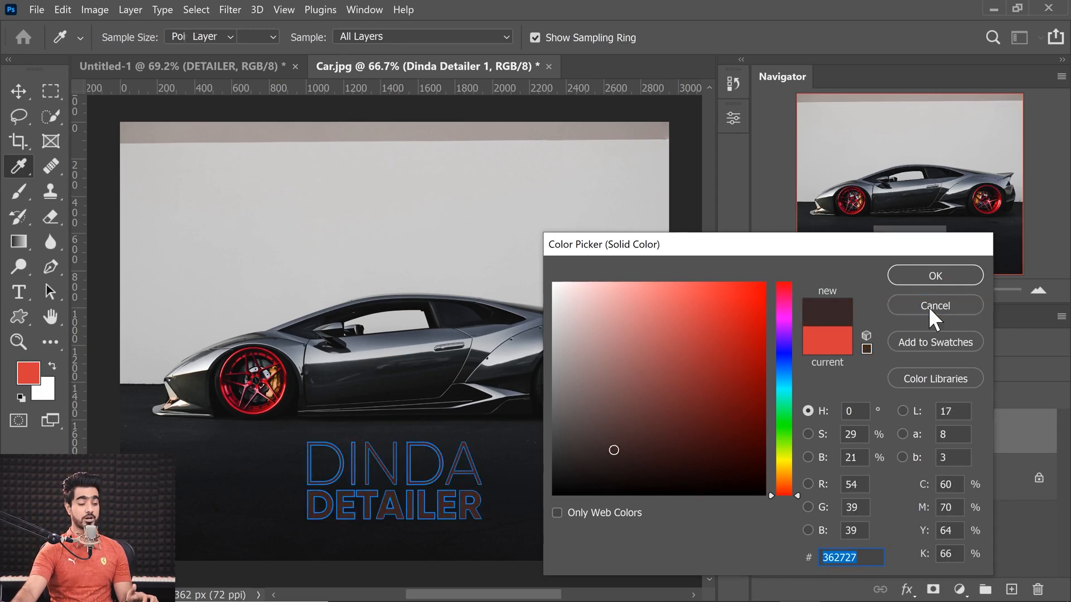
{"action": "left_click", "coordinate": [928, 306]}
With the Pen tool active, pull the lower-left anchor point of DETAILER's R downward into a sharp point below the baseline
{"action": "left_click_drag", "start_coordinate": [475, 508], "coordinate": [392, 412]}
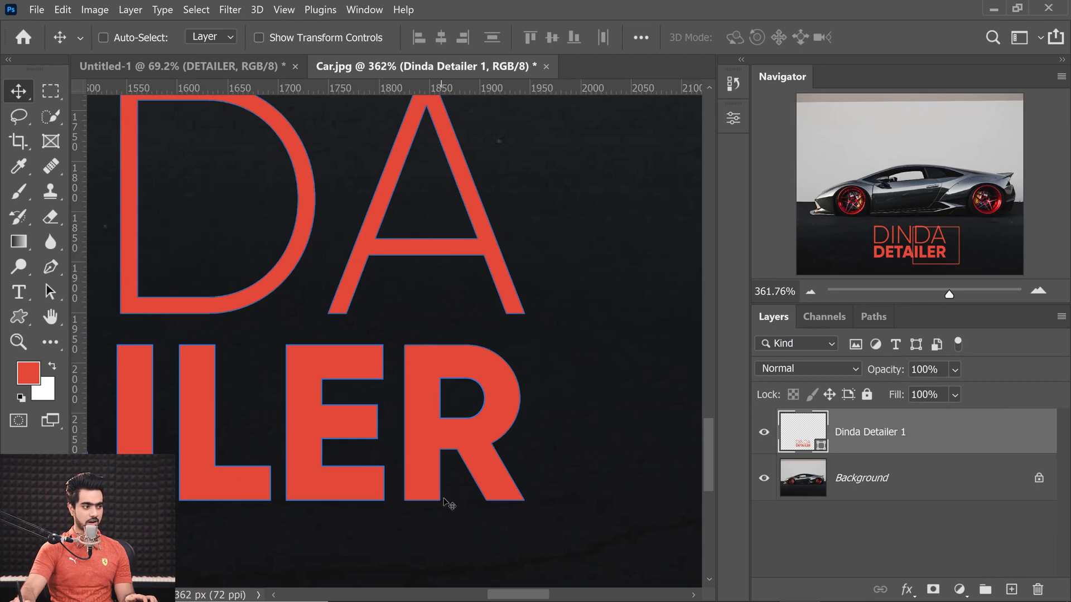
{"action": "key", "text": "p"}
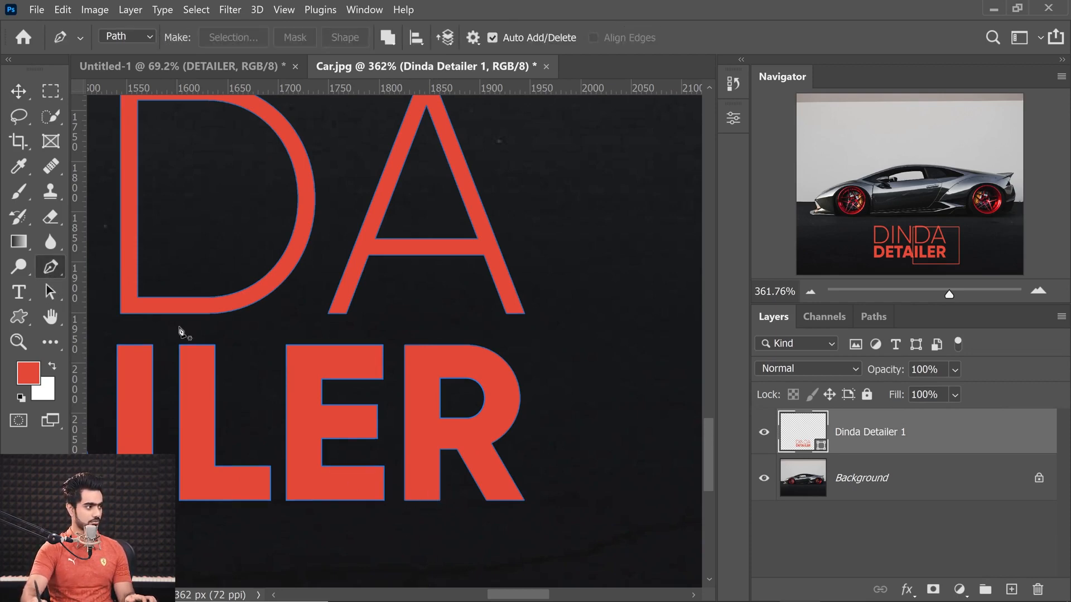
{"action": "left_click_drag", "start_coordinate": [448, 510], "coordinate": [485, 508]}
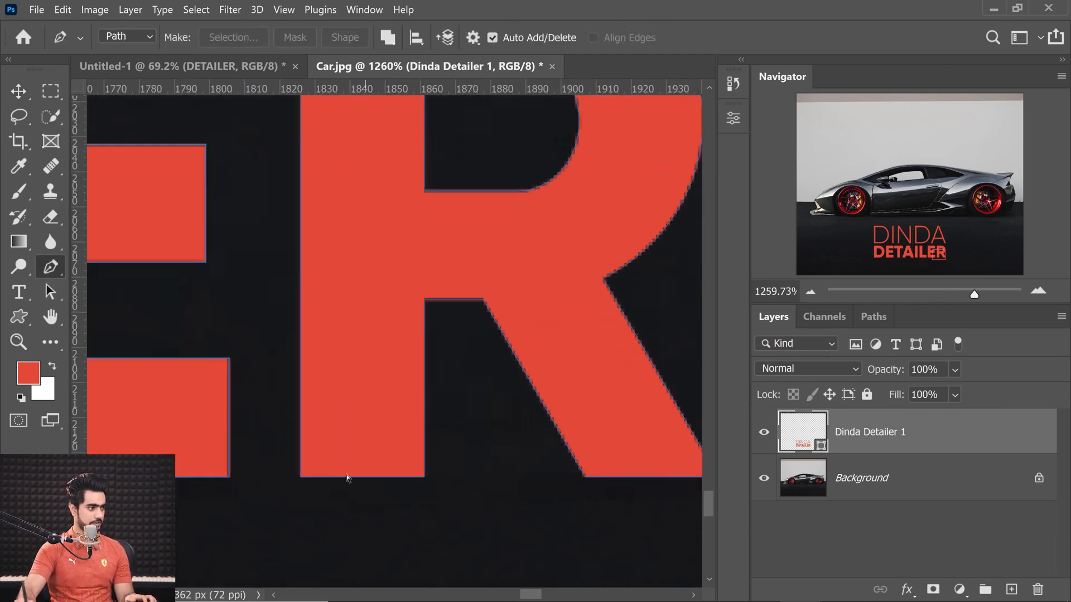
{"action": "left_click", "coordinate": [301, 477]}
{"action": "left_click_drag", "start_coordinate": [300, 478], "coordinate": [300, 549]}
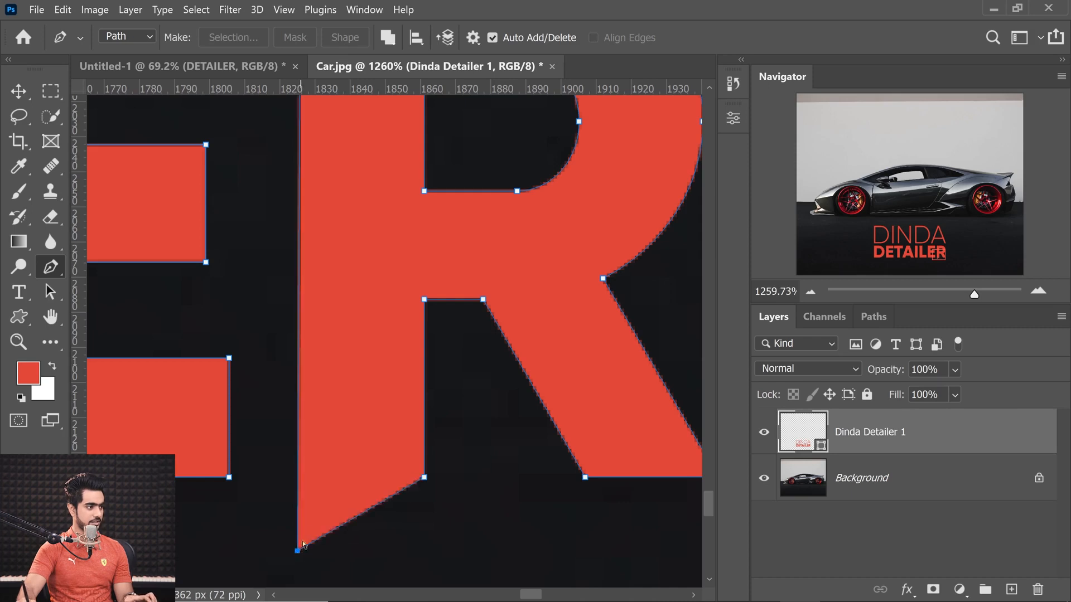
{"action": "left_click_drag", "start_coordinate": [335, 476], "coordinate": [333, 526]}
Deselect the logo shape layer and fit the whole car image in view to check the customized lettering
{"action": "left_click", "coordinate": [18, 92]}
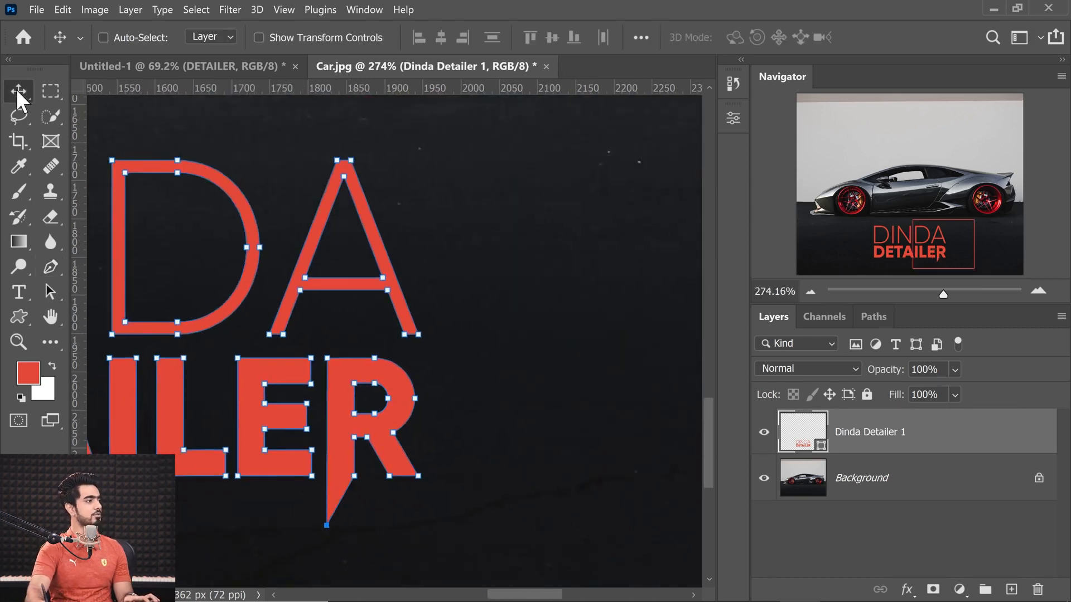
{"action": "left_click_drag", "start_coordinate": [345, 383], "coordinate": [349, 423]}
{"action": "left_click", "coordinate": [810, 533]}
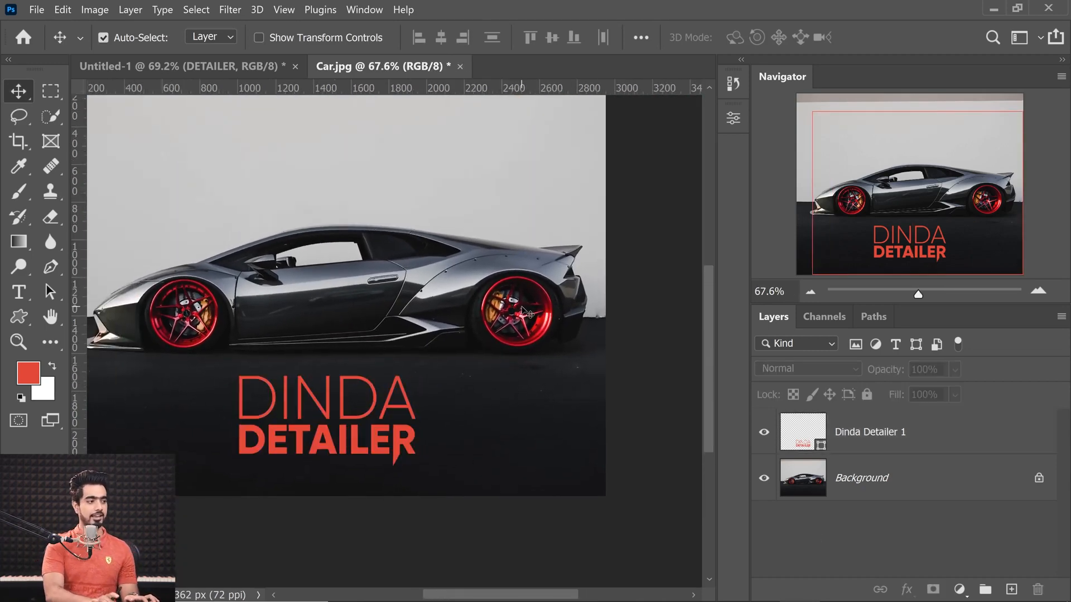
{"action": "key", "text": "ctrl+minus"}
{"action": "key", "text": "ctrl+0"}
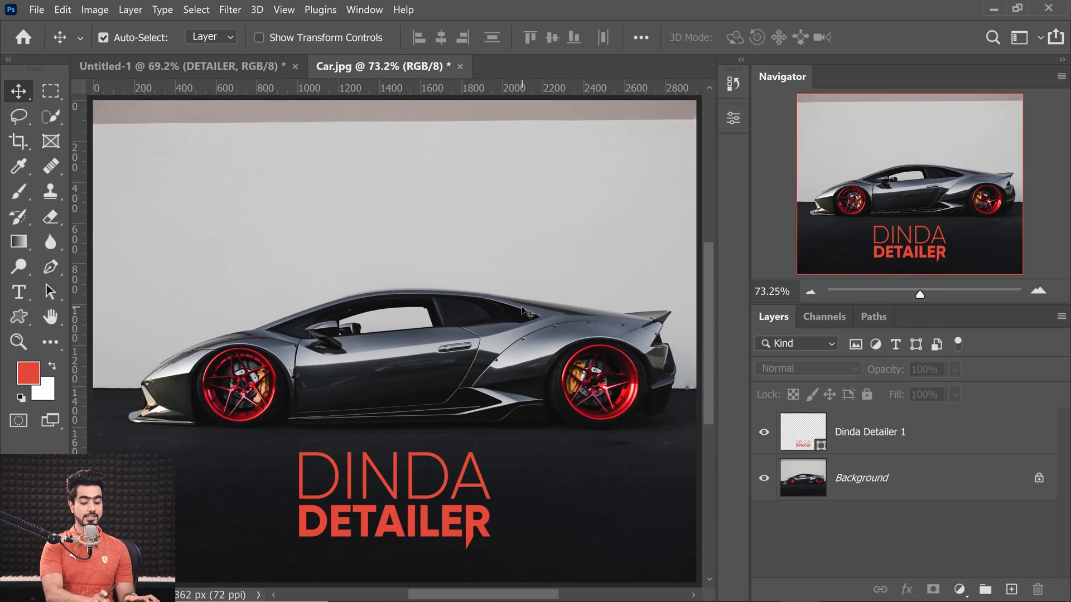